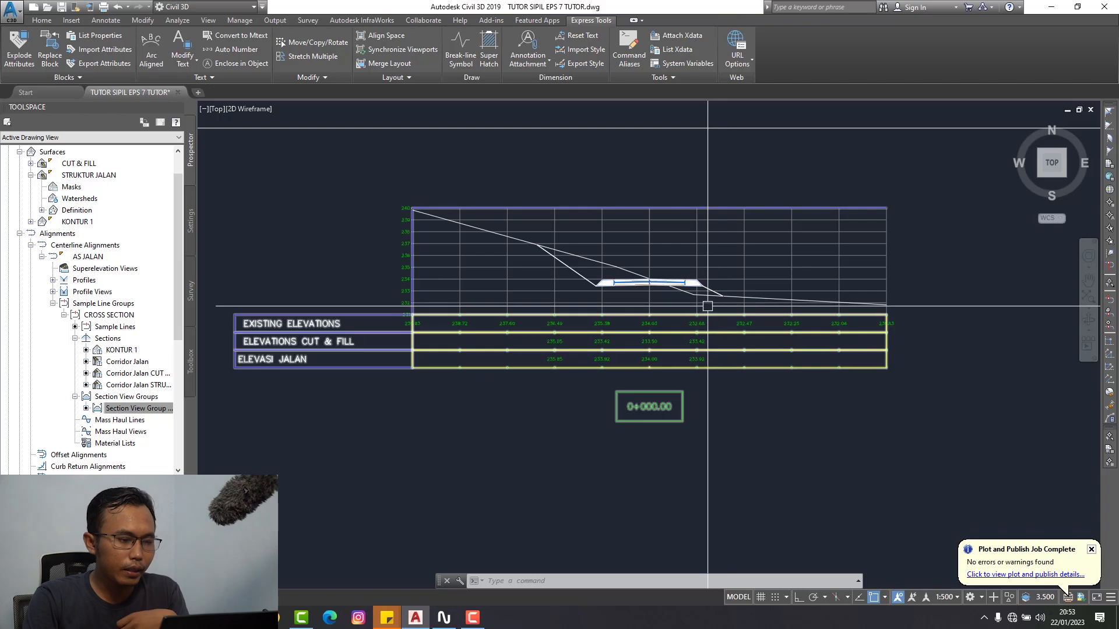
# - Open the corridor section properties of the road section in the 0+000.00 section view
pyautogui.click(140, 408)
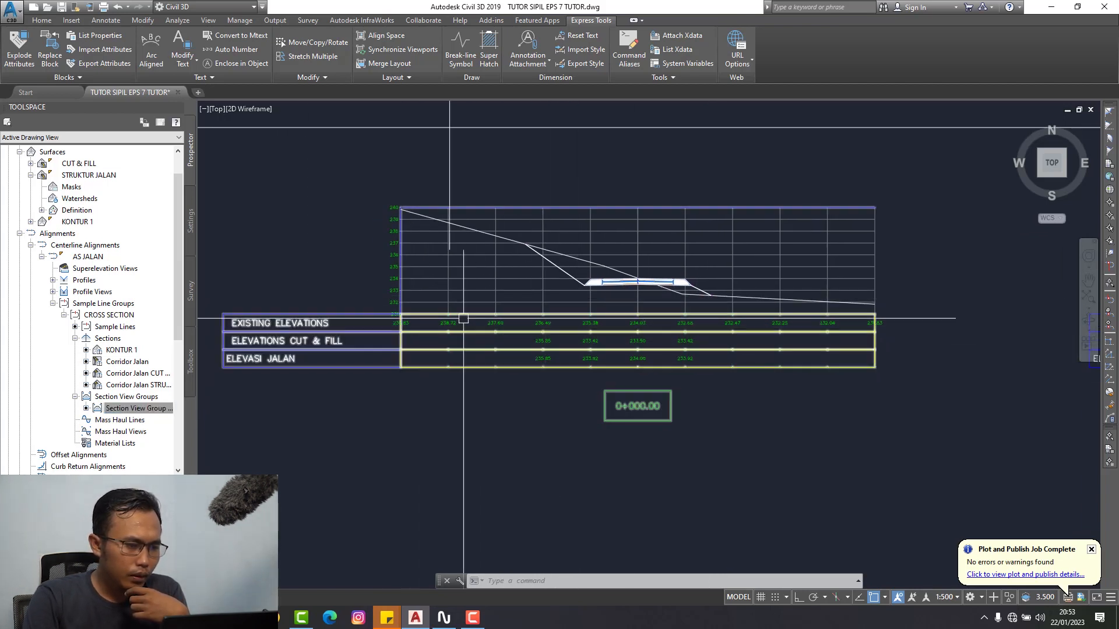
pyautogui.scroll(6, 574, 296)
pyautogui.click(563, 269)
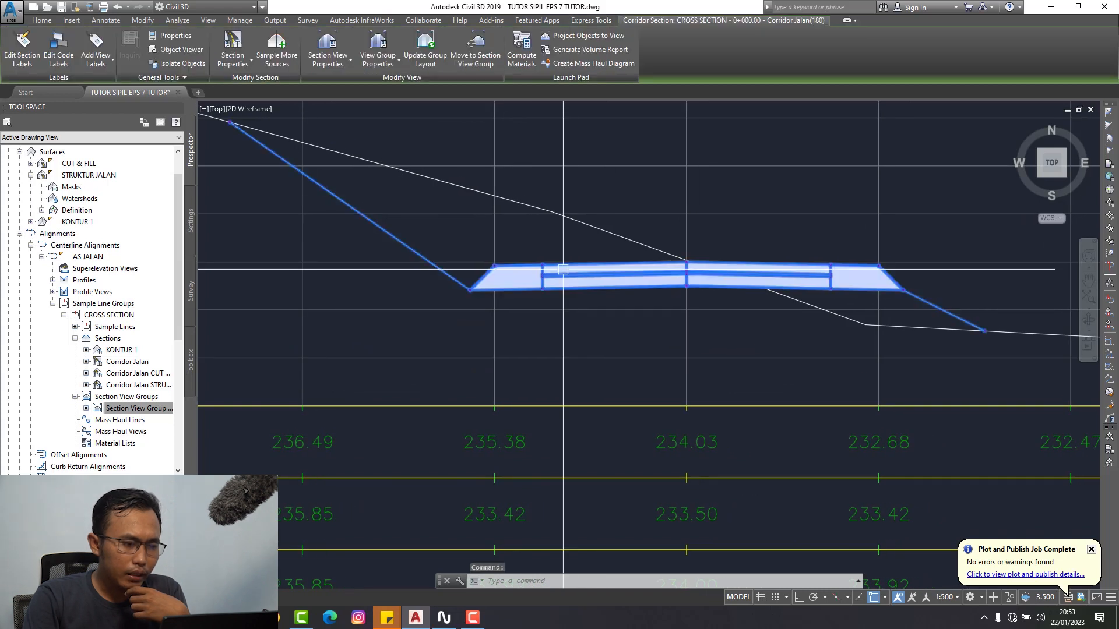
pyautogui.scroll(-3, 563, 269)
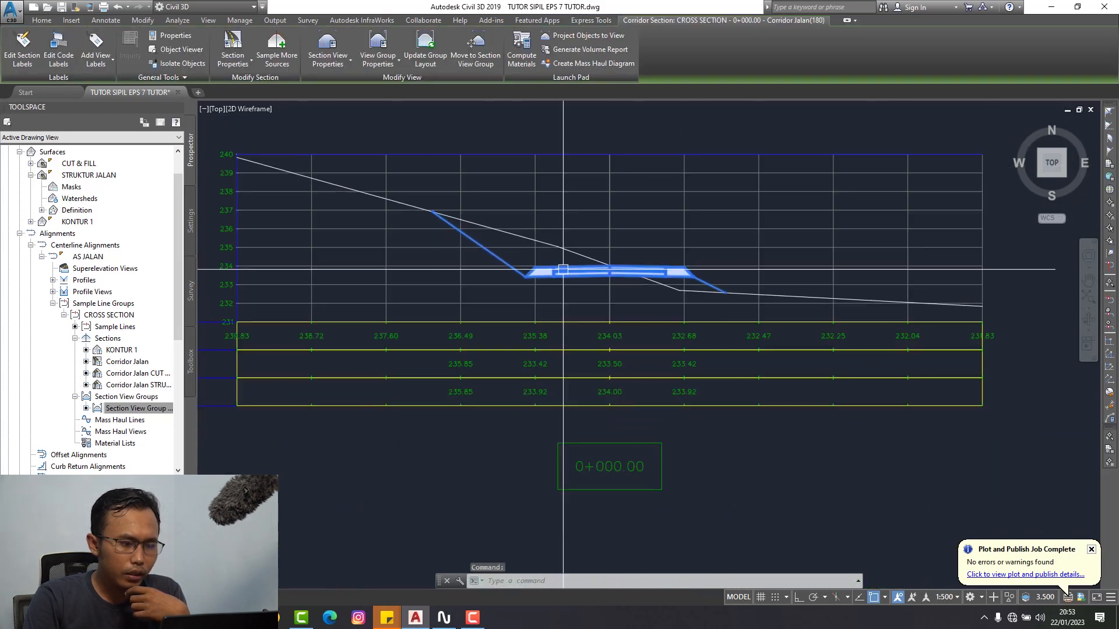
pyautogui.rightClick(563, 269)
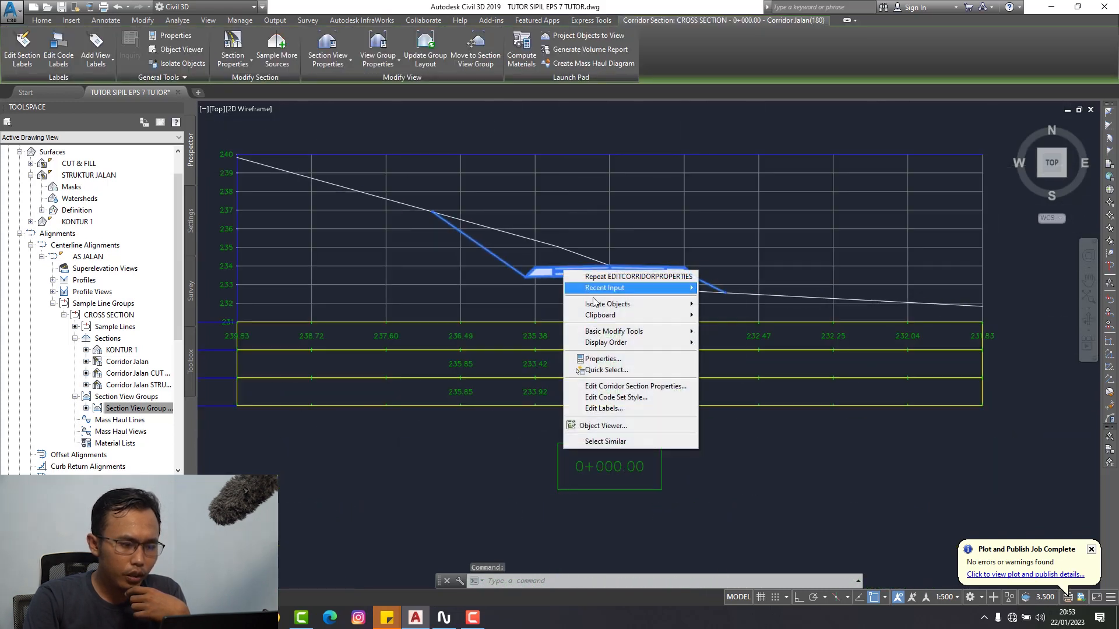
pyautogui.click(623, 392)
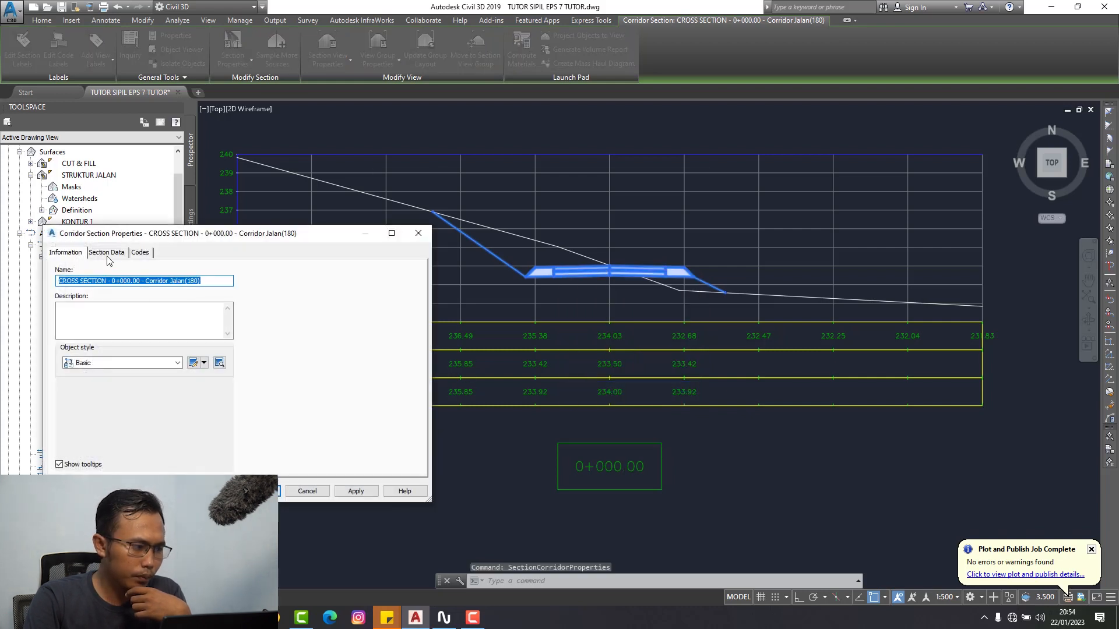
# - Keep Basic as the corridor section's object style and open that code set style for editing
pyautogui.click(108, 254)
pyautogui.click(141, 253)
pyautogui.click(115, 254)
pyautogui.click(77, 254)
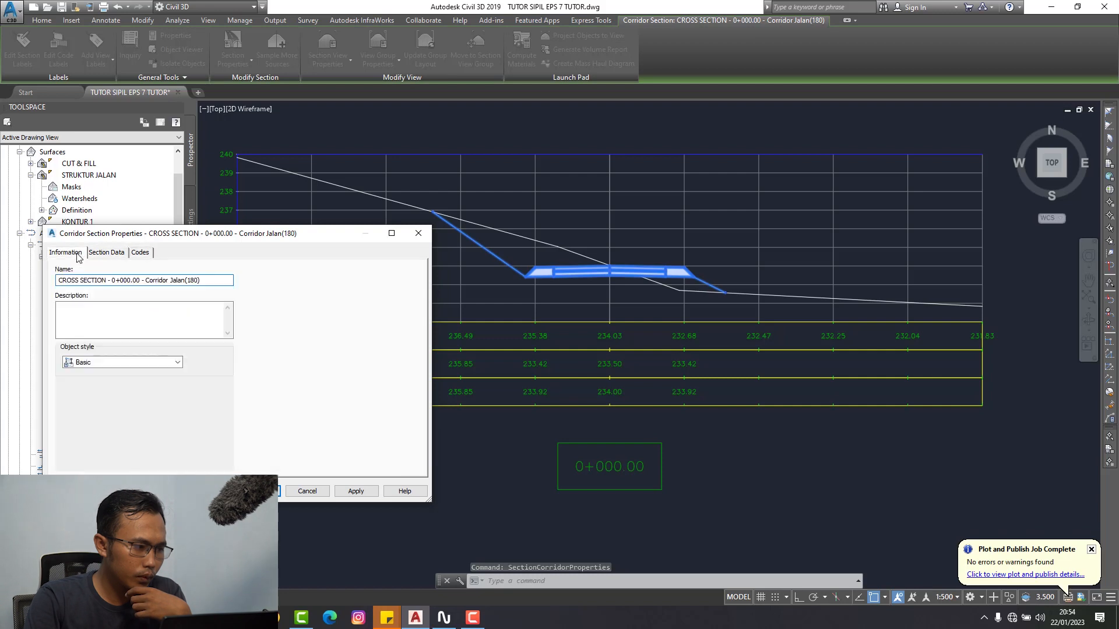
pyautogui.moveTo(163, 234); pyautogui.dragTo(223, 165)
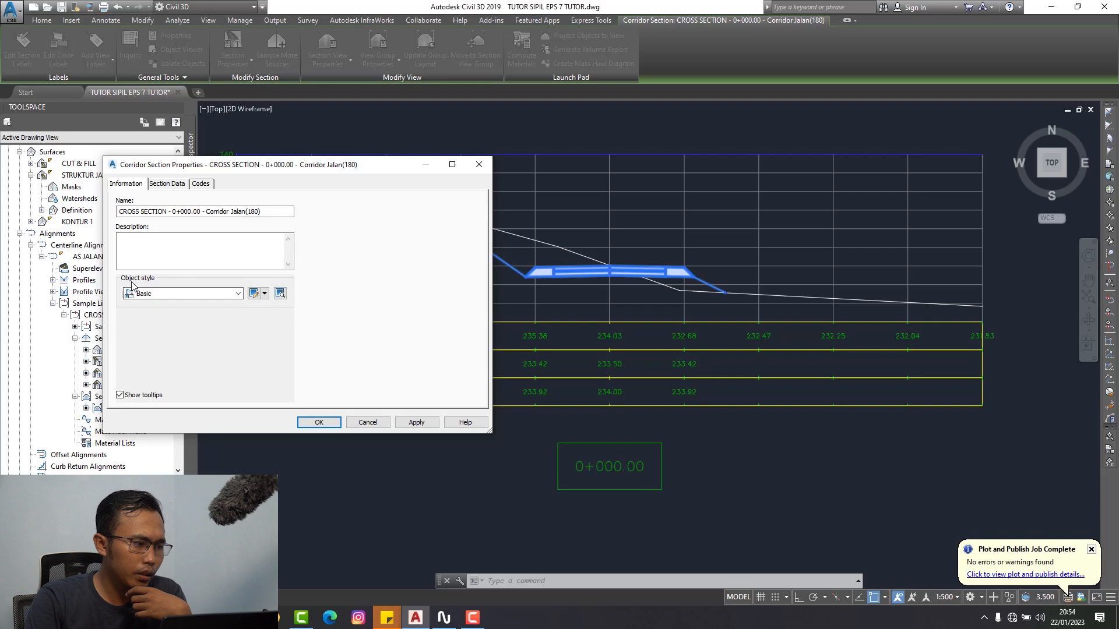
pyautogui.click(193, 294)
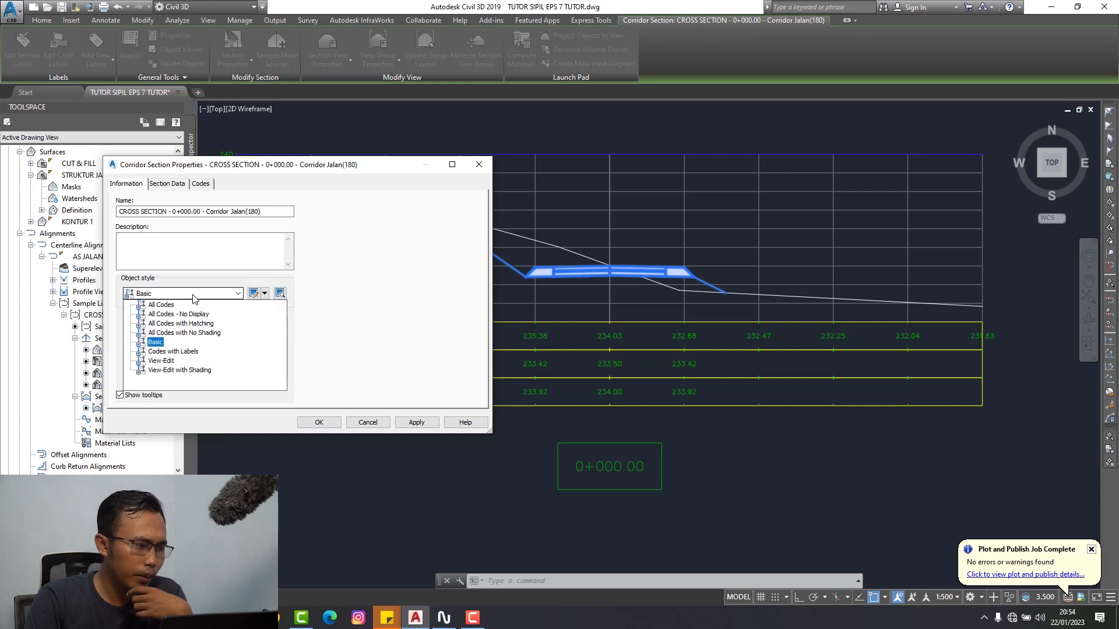
pyautogui.click(155, 342)
pyautogui.click(254, 293)
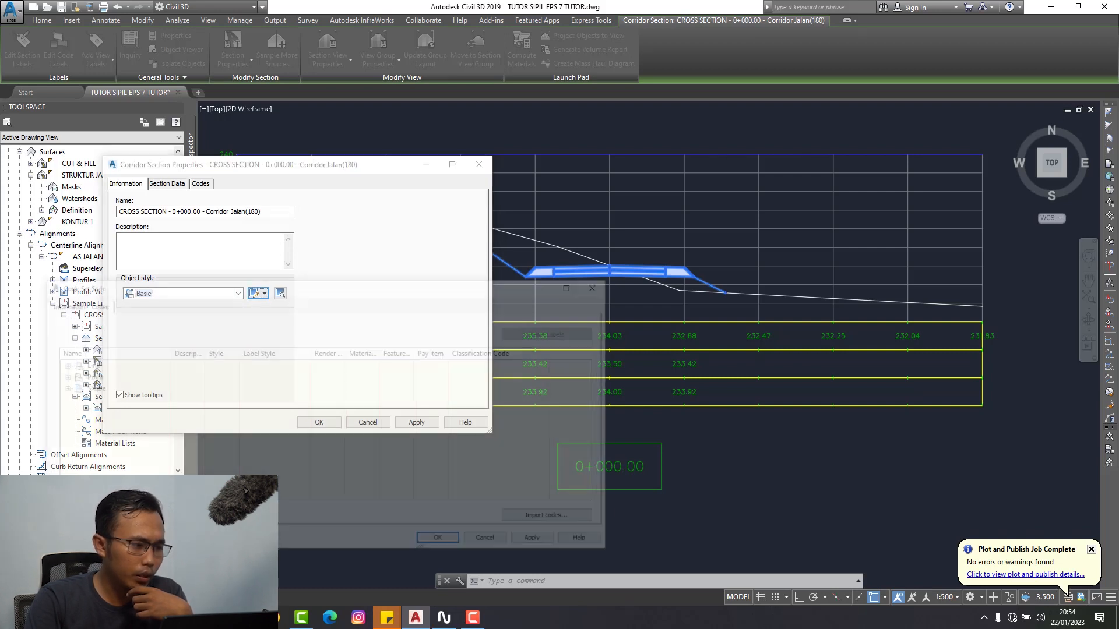
pyautogui.moveTo(337, 288); pyautogui.dragTo(368, 191)
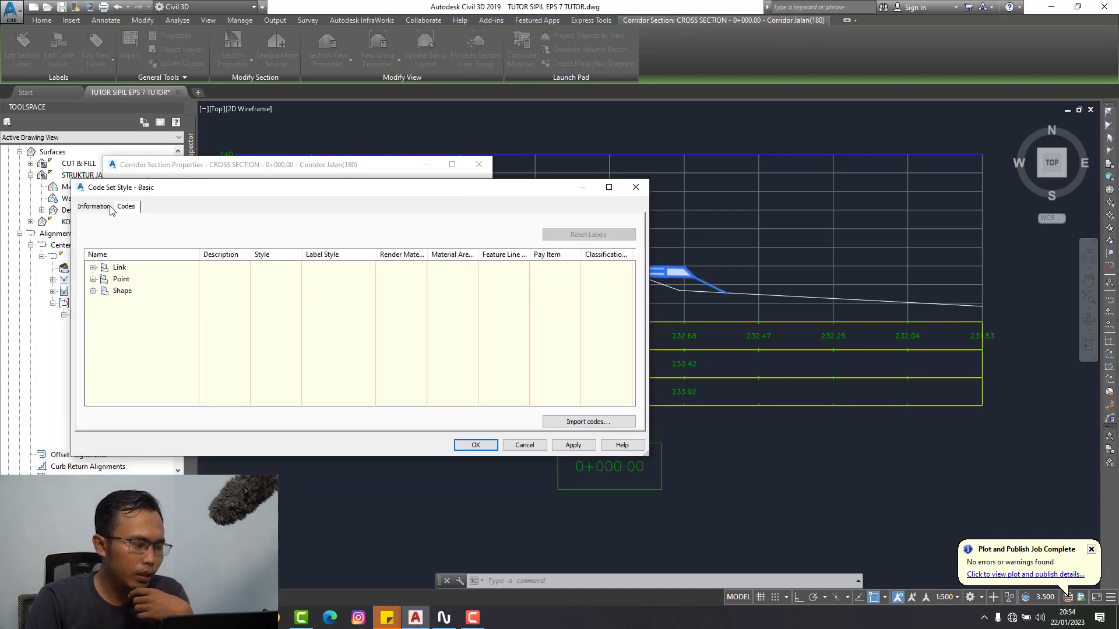
# - Assign the View-Edit label style to the <default> point code and apply it to the code set
pyautogui.click(93, 280)
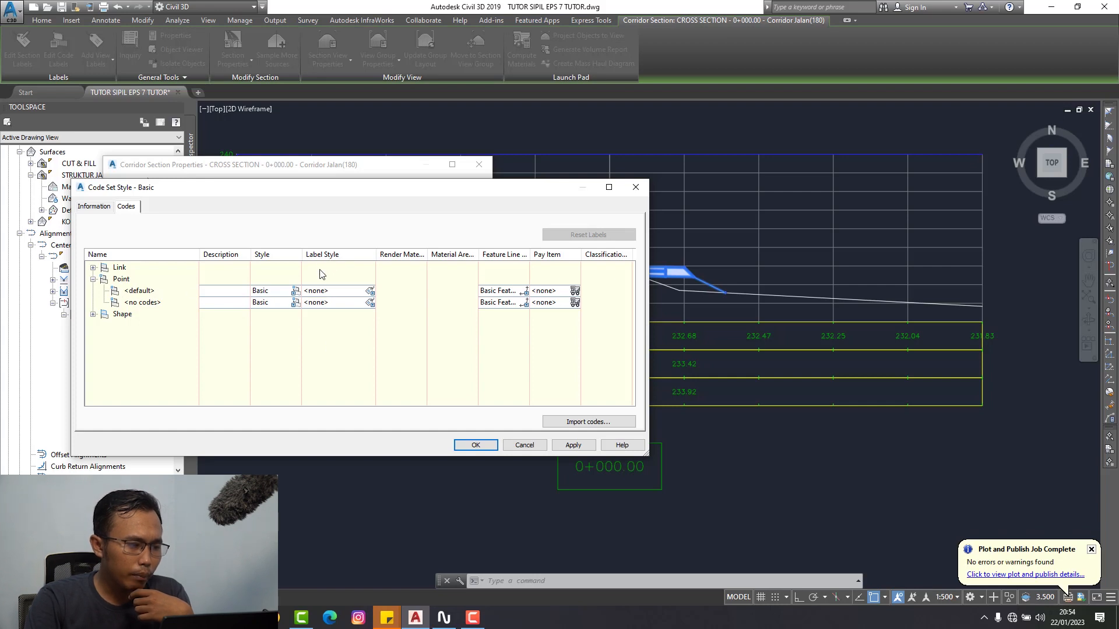
pyautogui.click(369, 290)
pyautogui.click(400, 163)
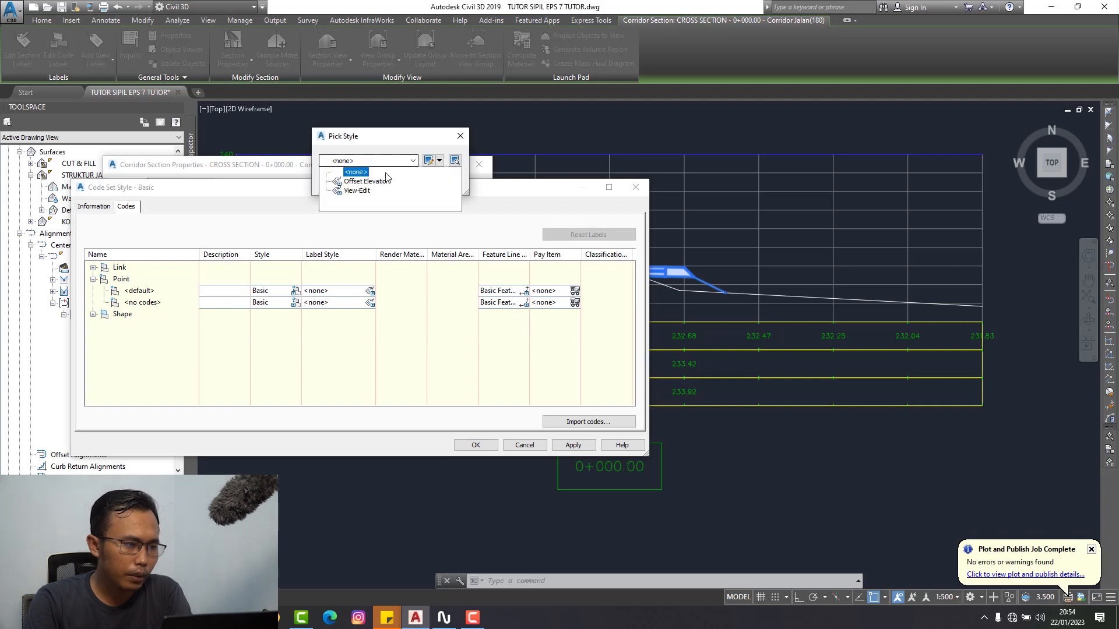
pyautogui.click(367, 191)
pyautogui.click(364, 192)
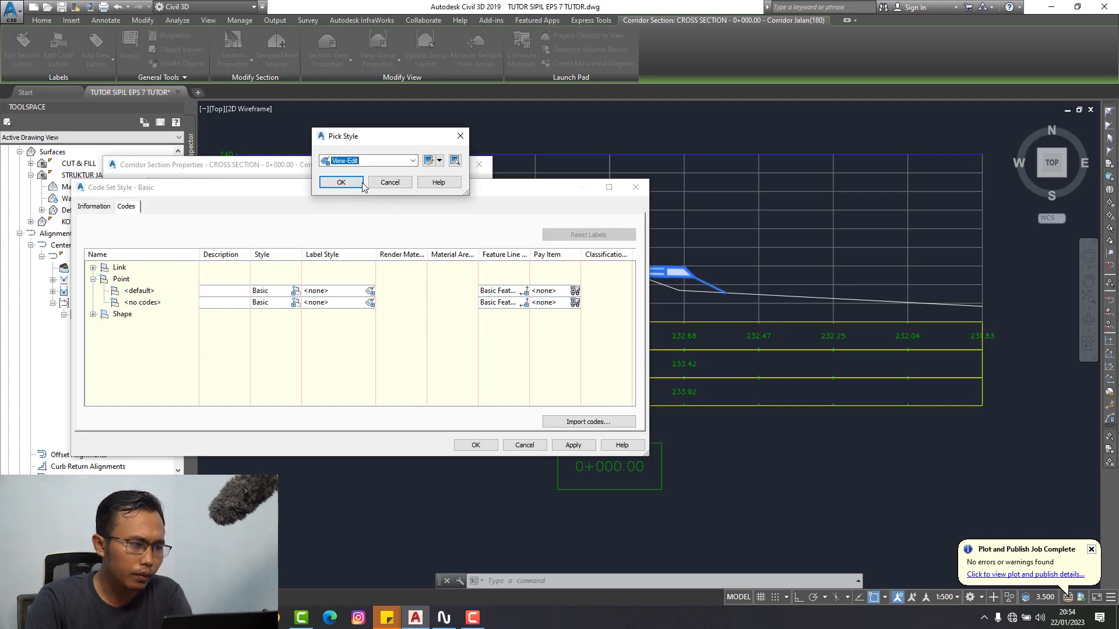
pyautogui.click(345, 180)
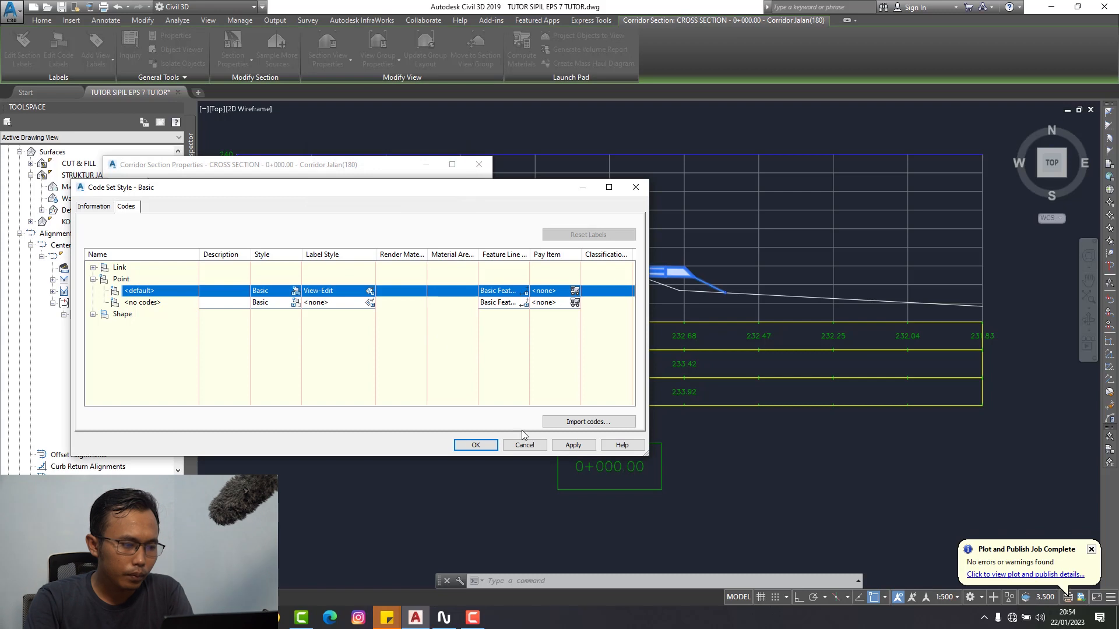
pyautogui.click(573, 445)
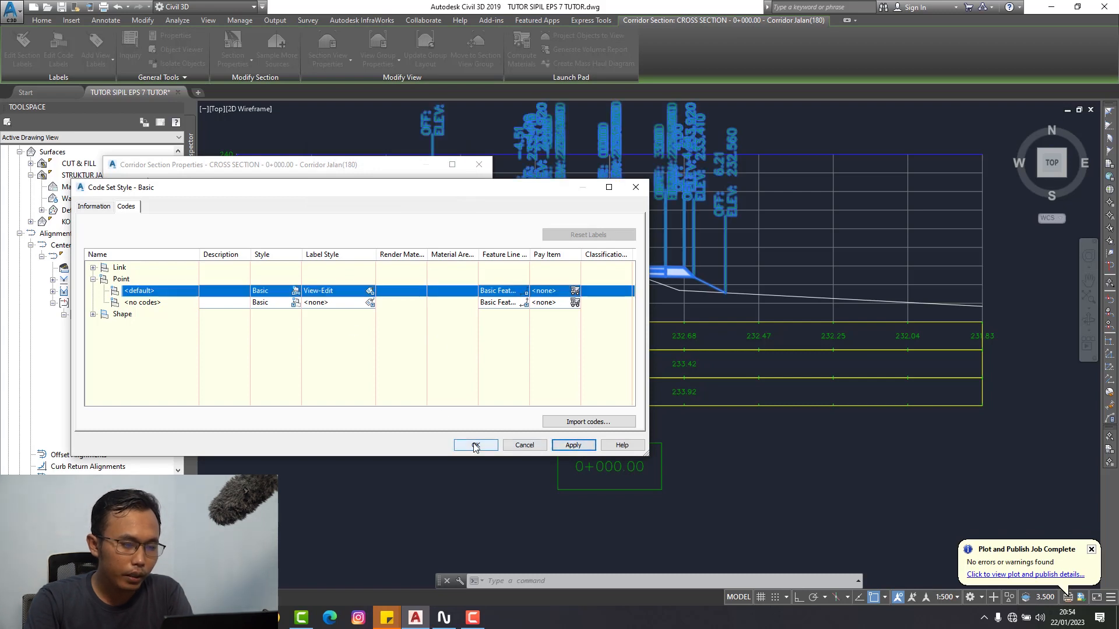
# - Open the layout settings of the View-Edit marker label style used by the <default> point code
pyautogui.moveTo(548, 194); pyautogui.dragTo(352, 204)
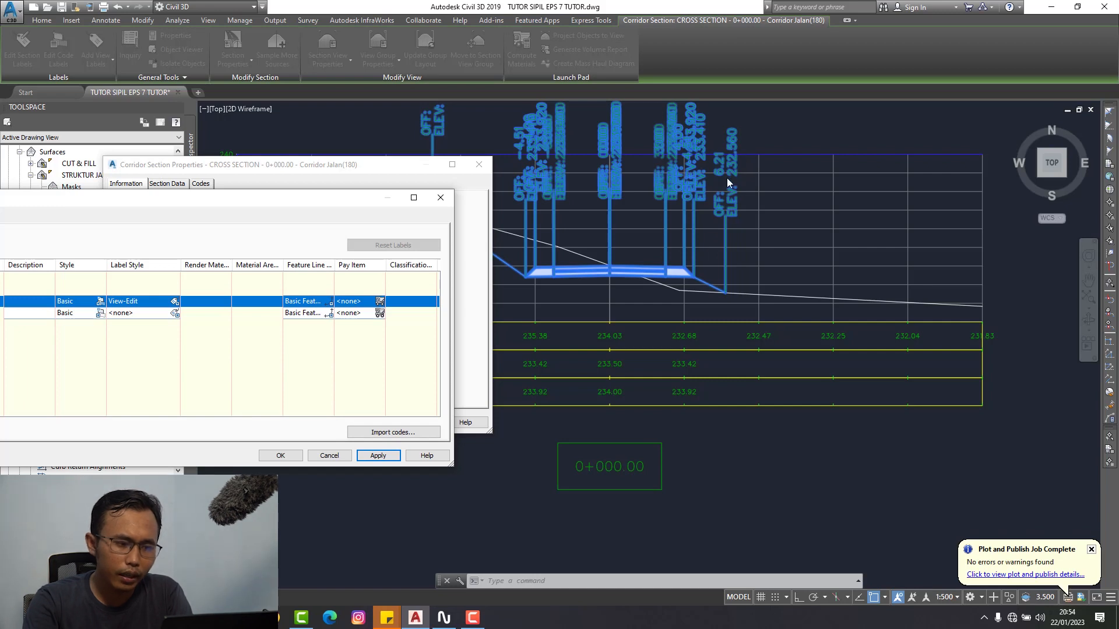
pyautogui.moveTo(359, 201); pyautogui.dragTo(380, 197)
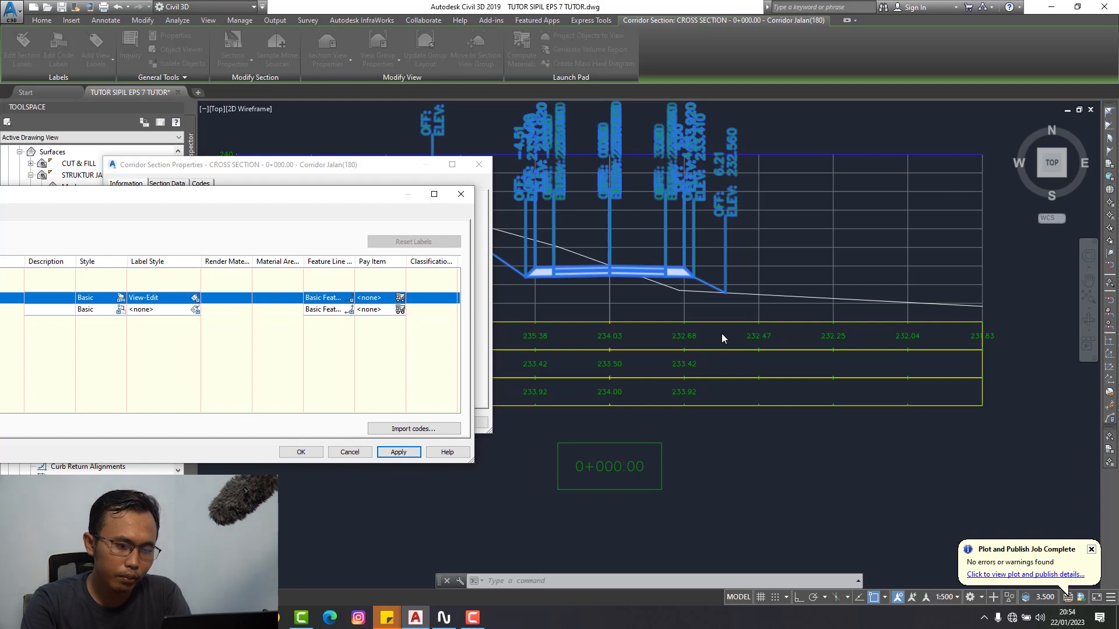
pyautogui.moveTo(355, 198); pyautogui.dragTo(608, 196)
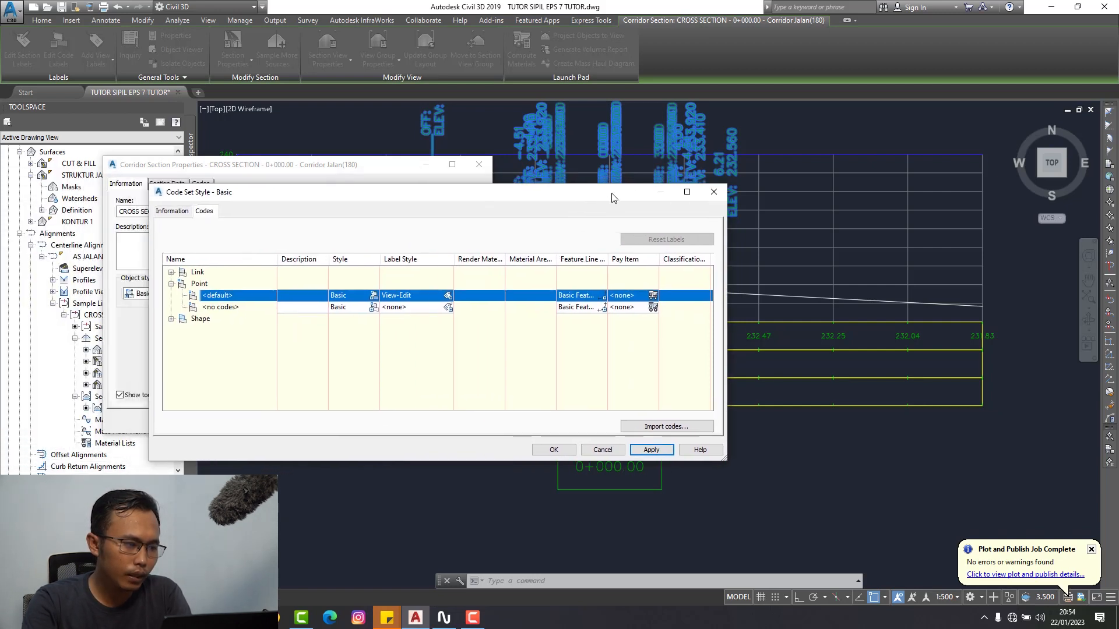
pyautogui.click(448, 299)
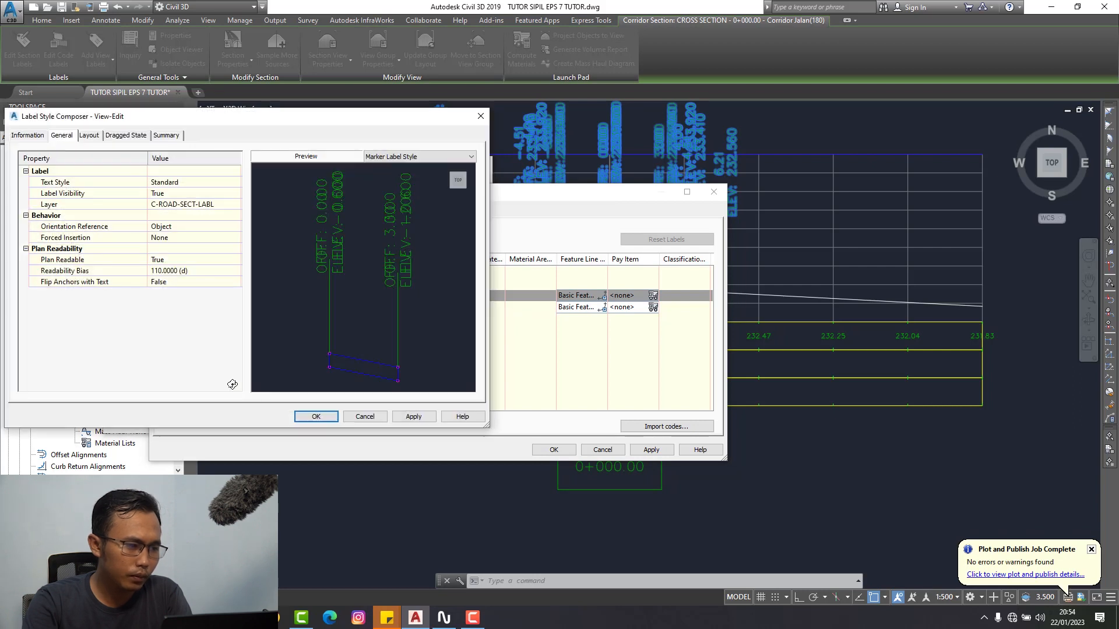
pyautogui.moveTo(207, 127); pyautogui.dragTo(338, 133)
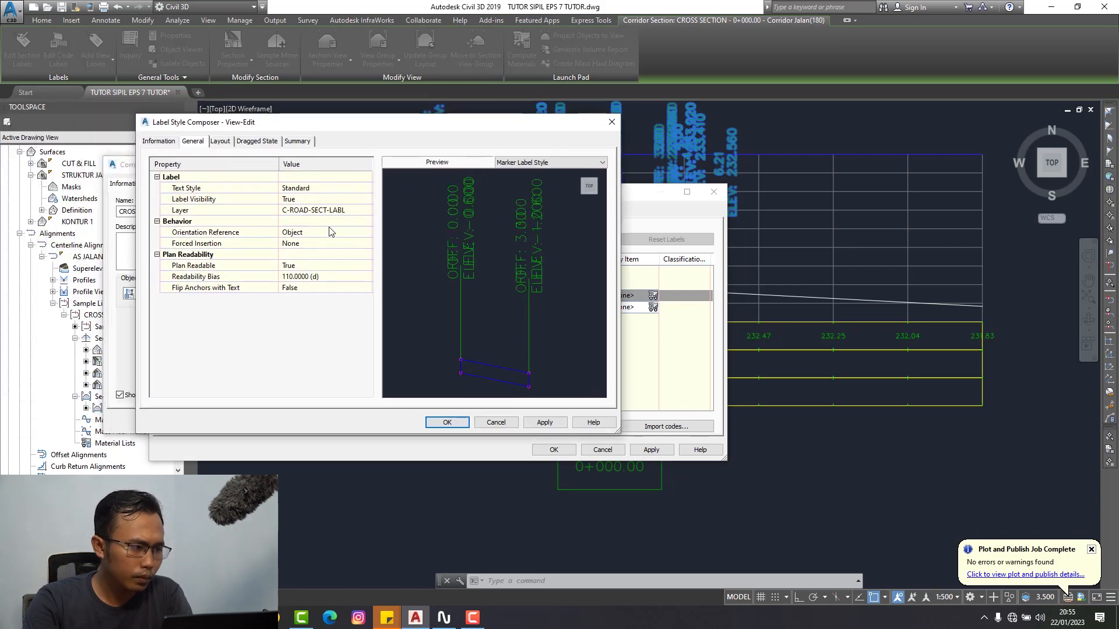
pyautogui.click(220, 141)
# - Set the Offset Elevation component's visibility to False in the View-Edit label style
pyautogui.click(229, 170)
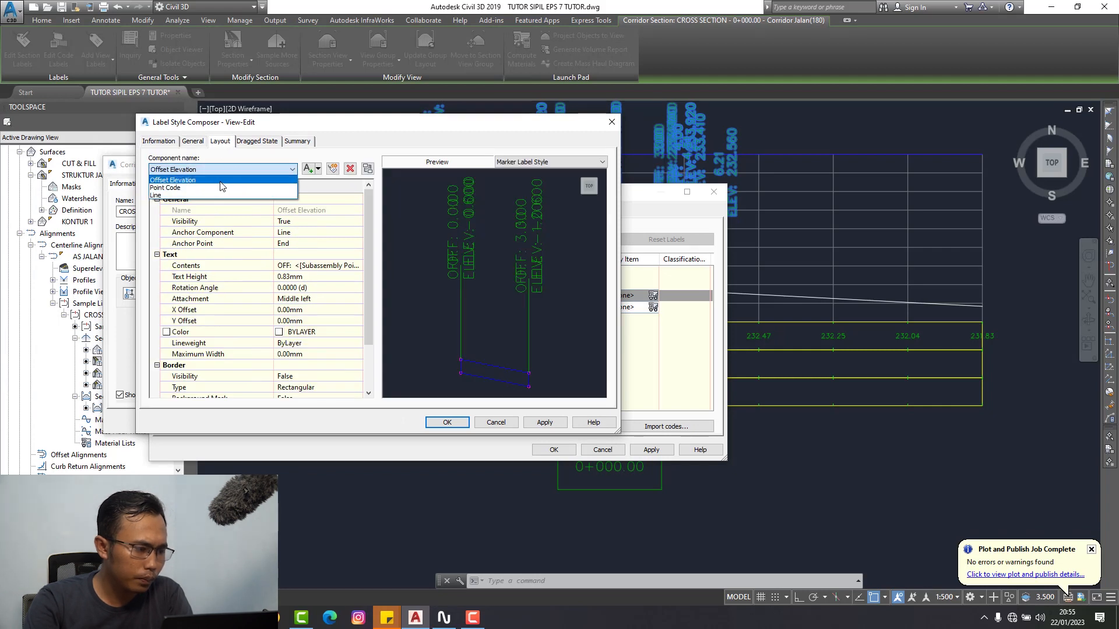
pyautogui.click(220, 181)
pyautogui.click(331, 224)
pyautogui.click(331, 224)
pyautogui.click(323, 239)
pyautogui.click(236, 170)
pyautogui.click(198, 173)
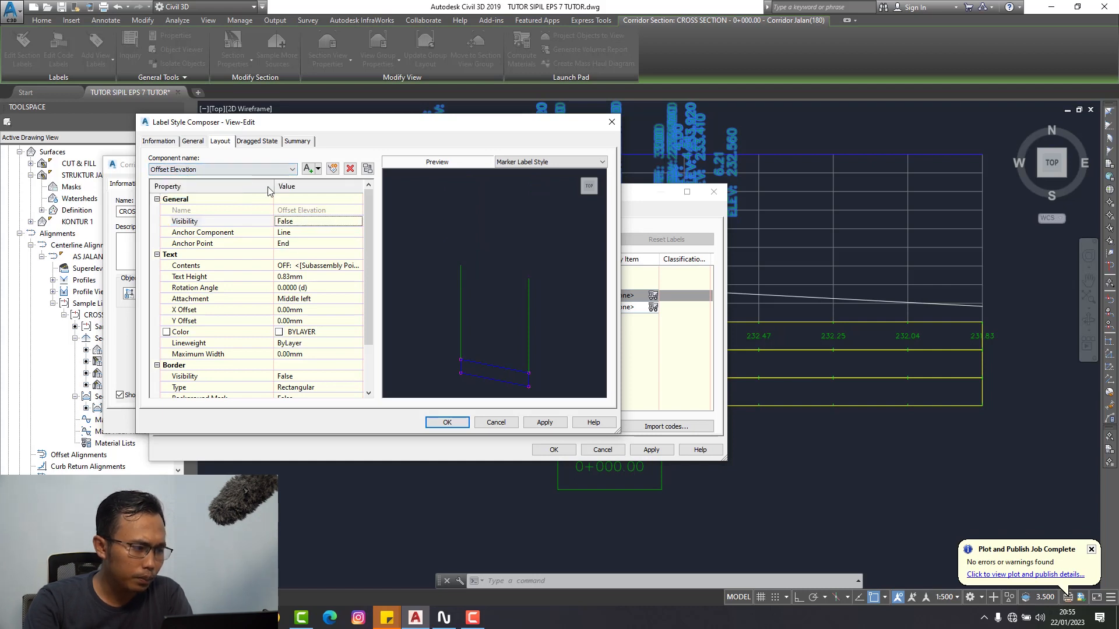
pyautogui.click(296, 227)
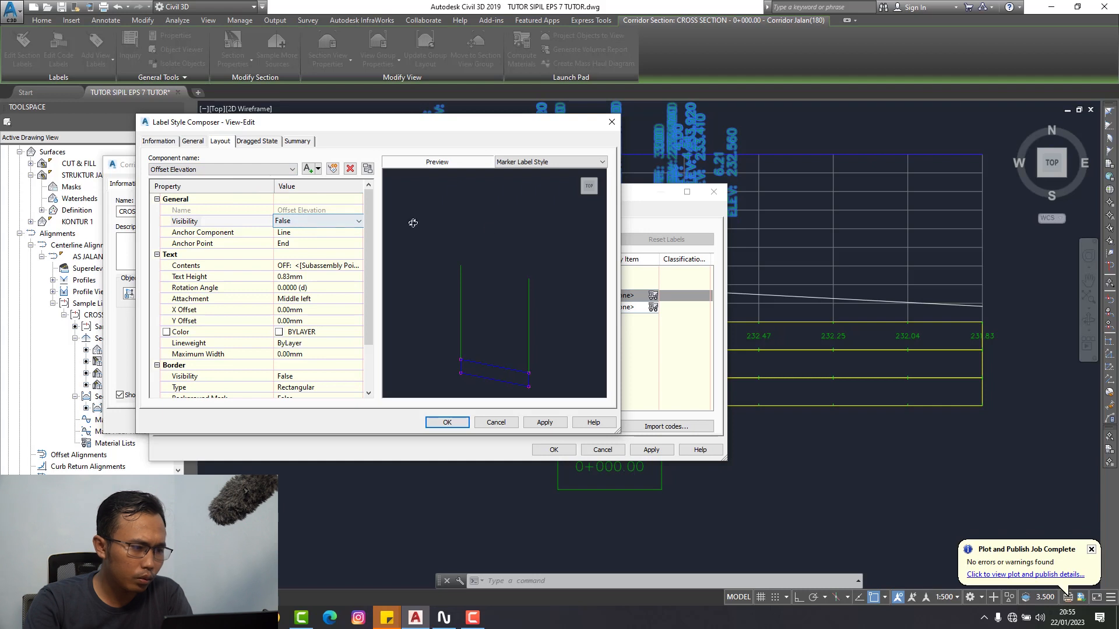
pyautogui.click(328, 224)
pyautogui.click(327, 222)
pyautogui.click(310, 226)
pyautogui.click(310, 224)
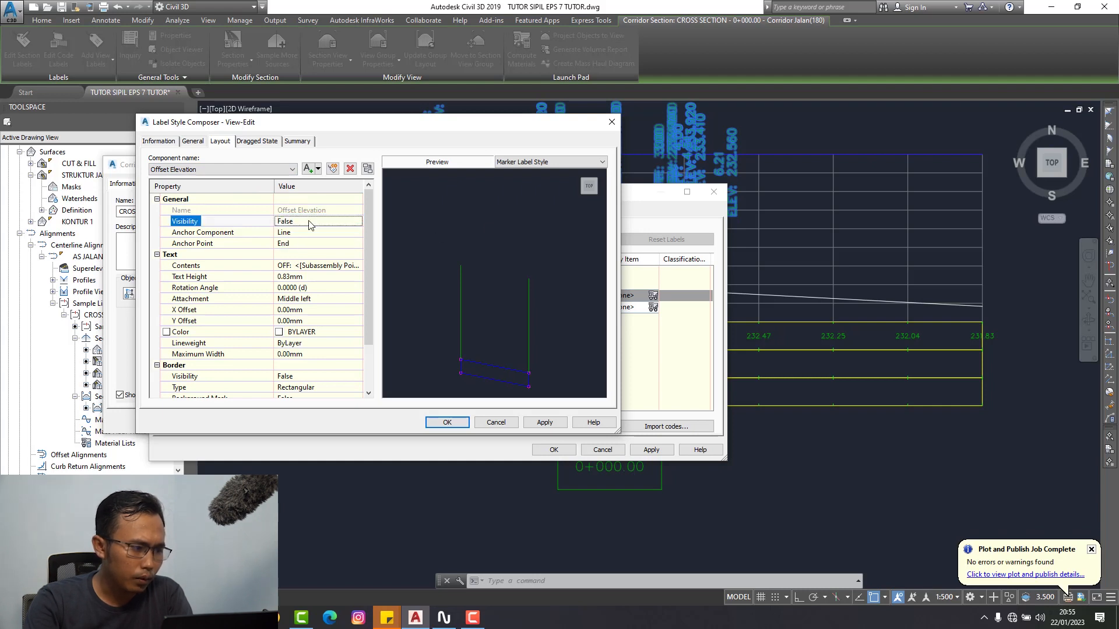
# - Switch to the label style's Line component and keep its start point anchored at Label Location
pyautogui.click(205, 169)
pyautogui.click(178, 196)
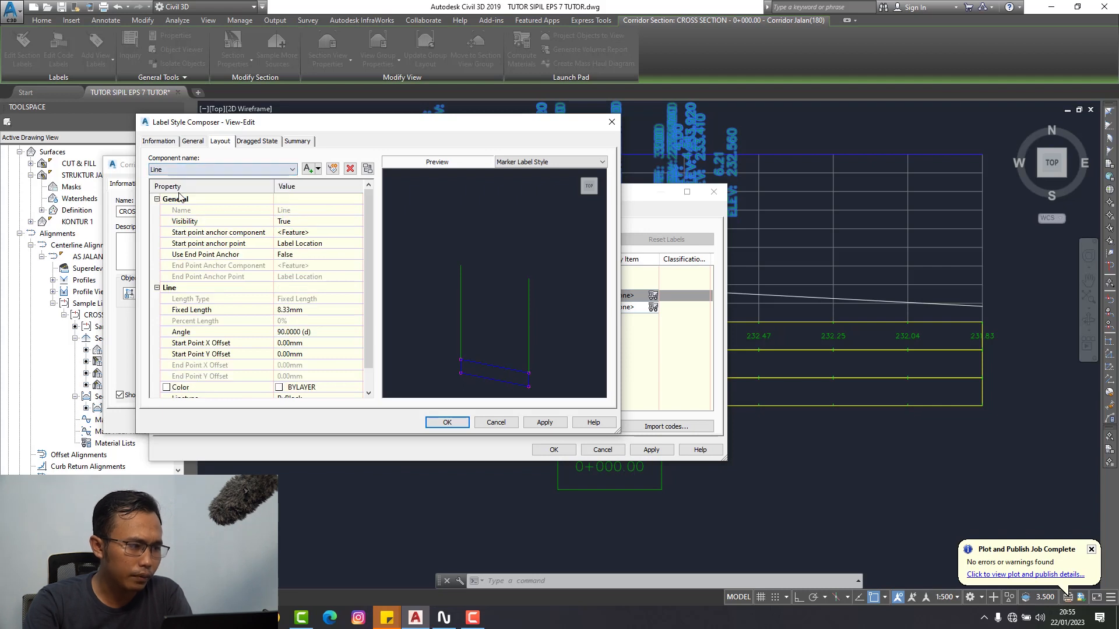
pyautogui.moveTo(467, 264); pyautogui.dragTo(439, 232, button='middle')
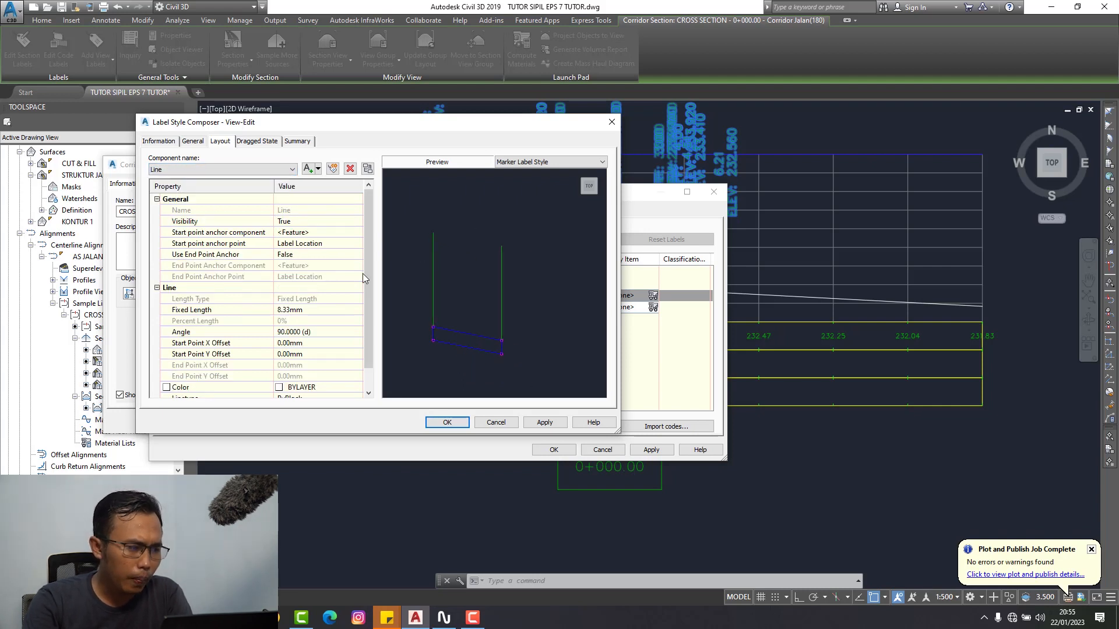
pyautogui.click(324, 221)
pyautogui.click(328, 220)
pyautogui.click(328, 221)
pyautogui.click(330, 245)
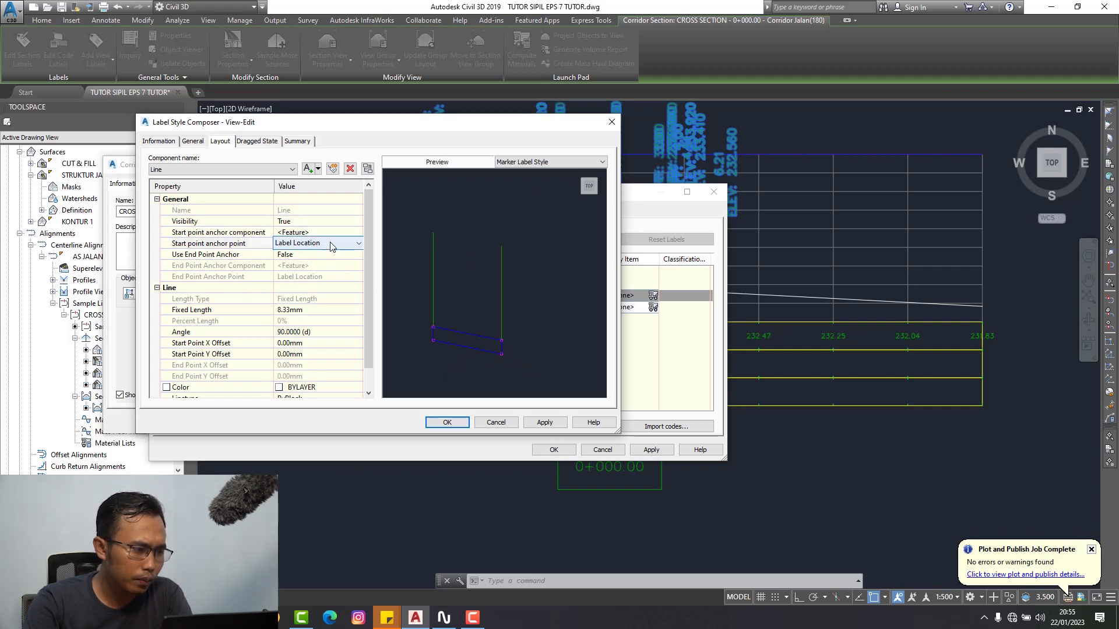
pyautogui.click(300, 244)
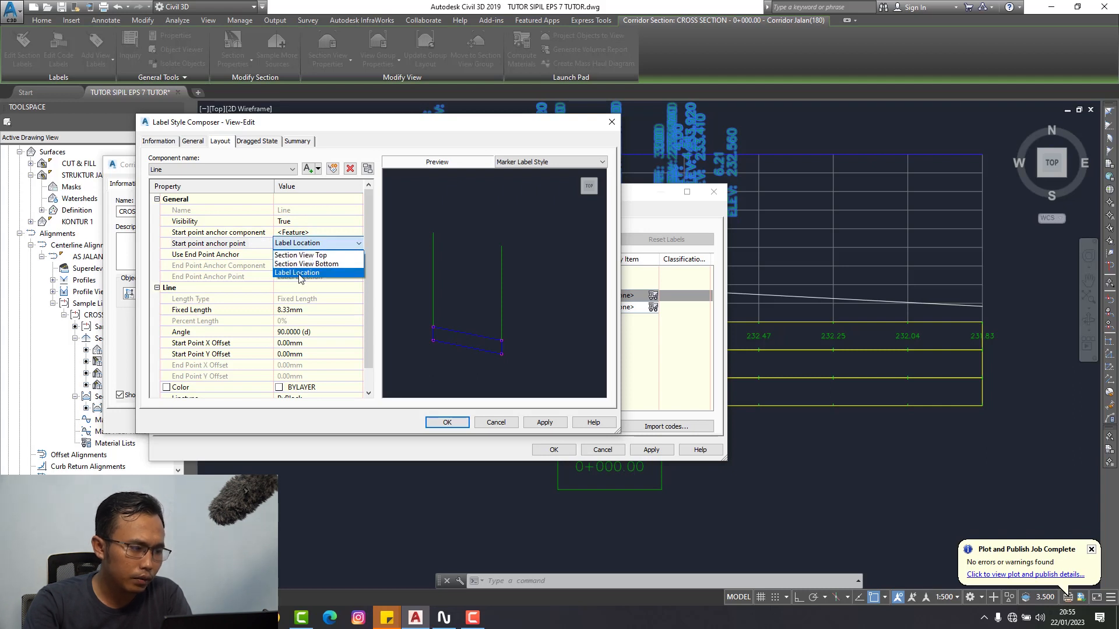
pyautogui.click(300, 273)
# - Set the line's Use End Point Anchor to True and its End Point Anchor Point to Section View Bottom
pyautogui.click(313, 257)
pyautogui.click(313, 257)
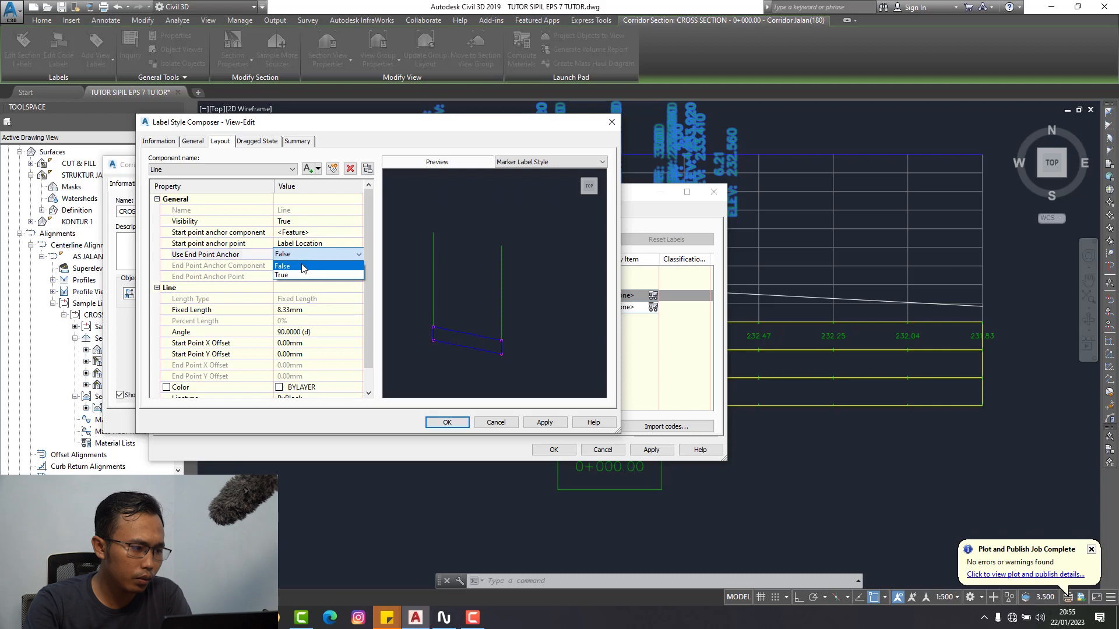
pyautogui.click(335, 278)
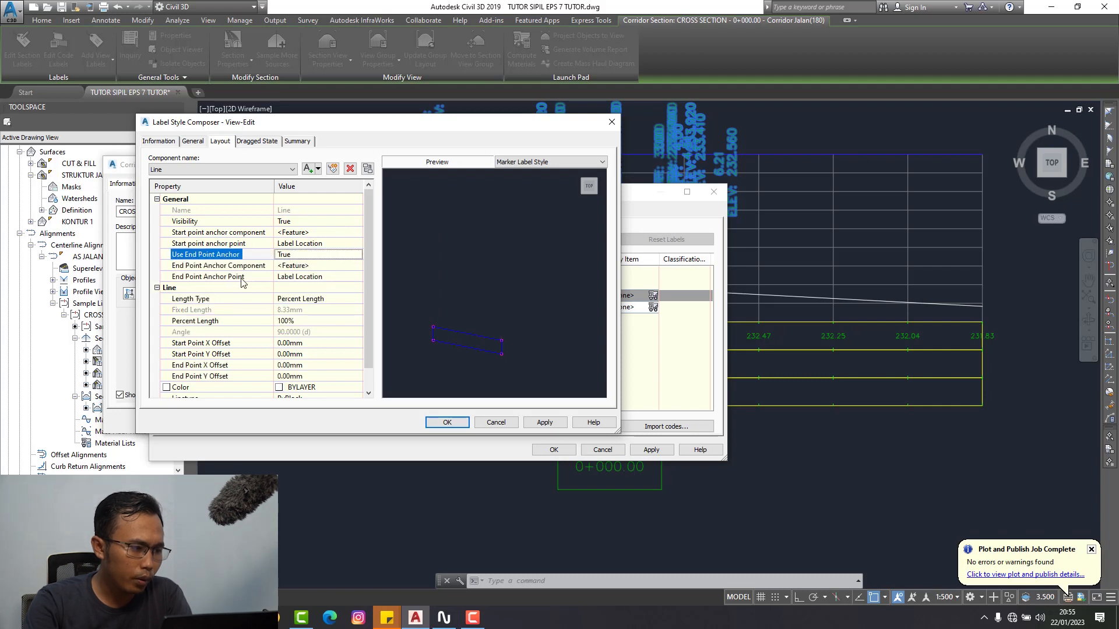
pyautogui.click(323, 279)
pyautogui.click(323, 279)
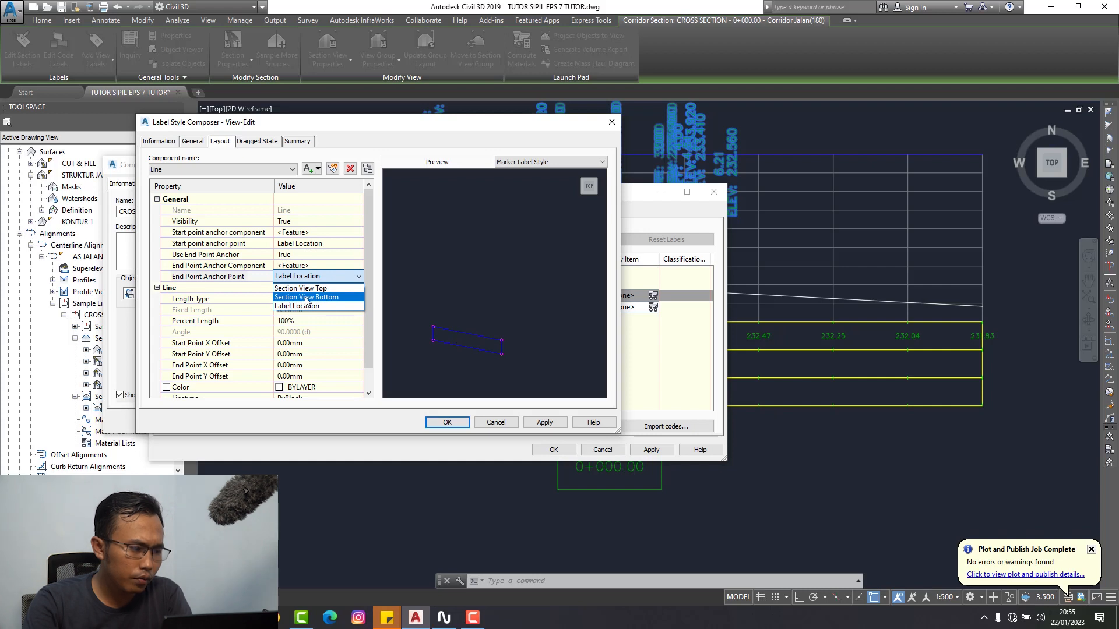
pyautogui.click(335, 298)
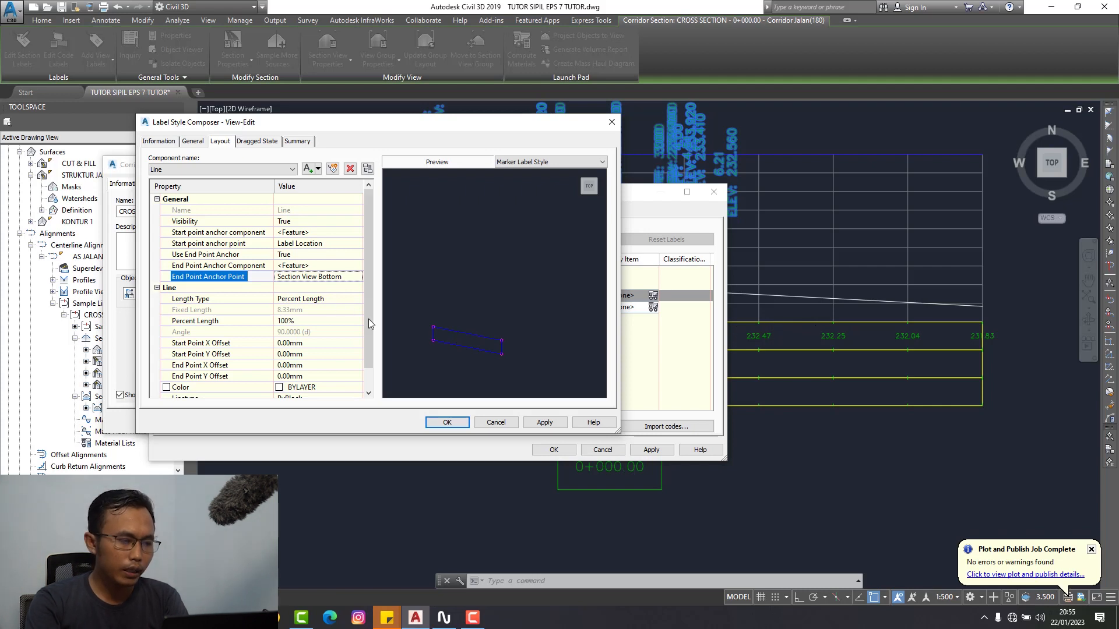
# - Apply the View-Edit label style changes and accept the style selection and the Basic code set style
pyautogui.click(544, 423)
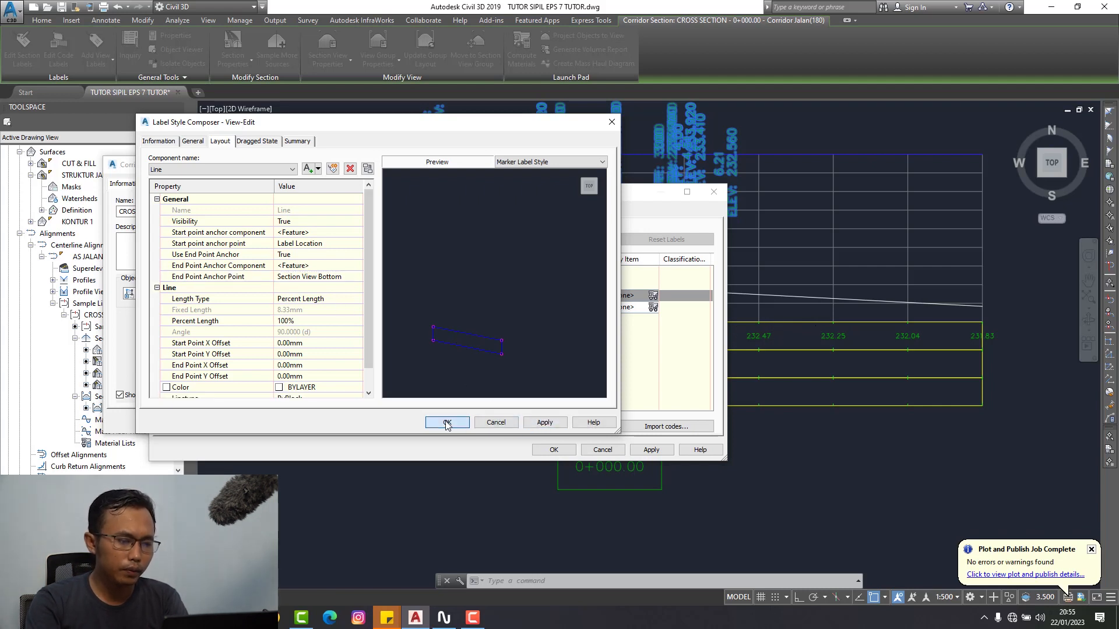
pyautogui.click(447, 423)
pyautogui.click(342, 182)
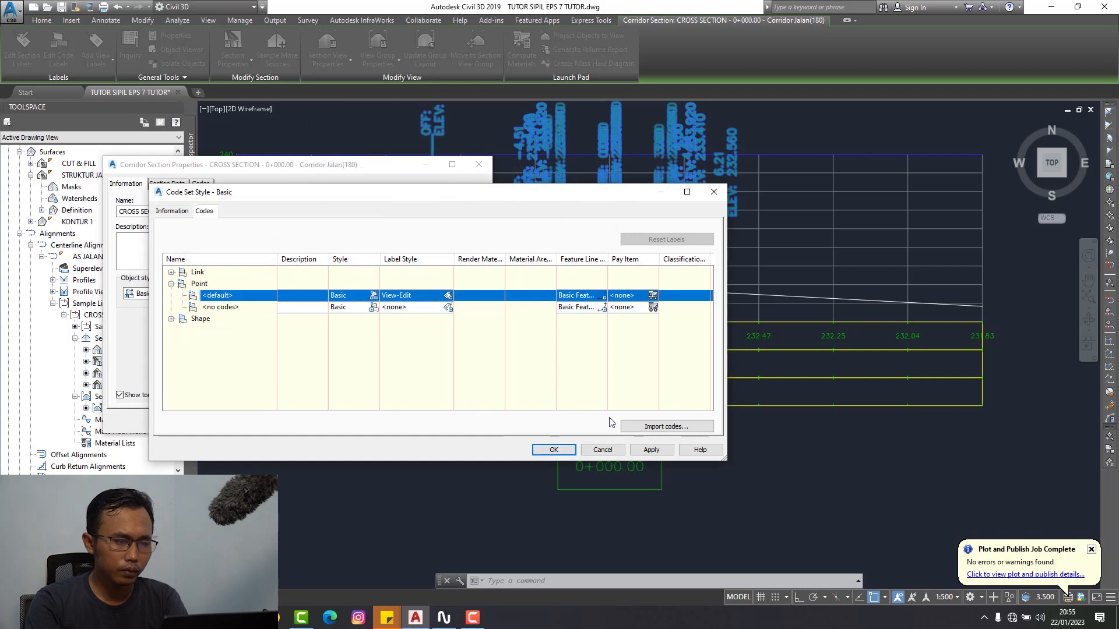
pyautogui.click(553, 449)
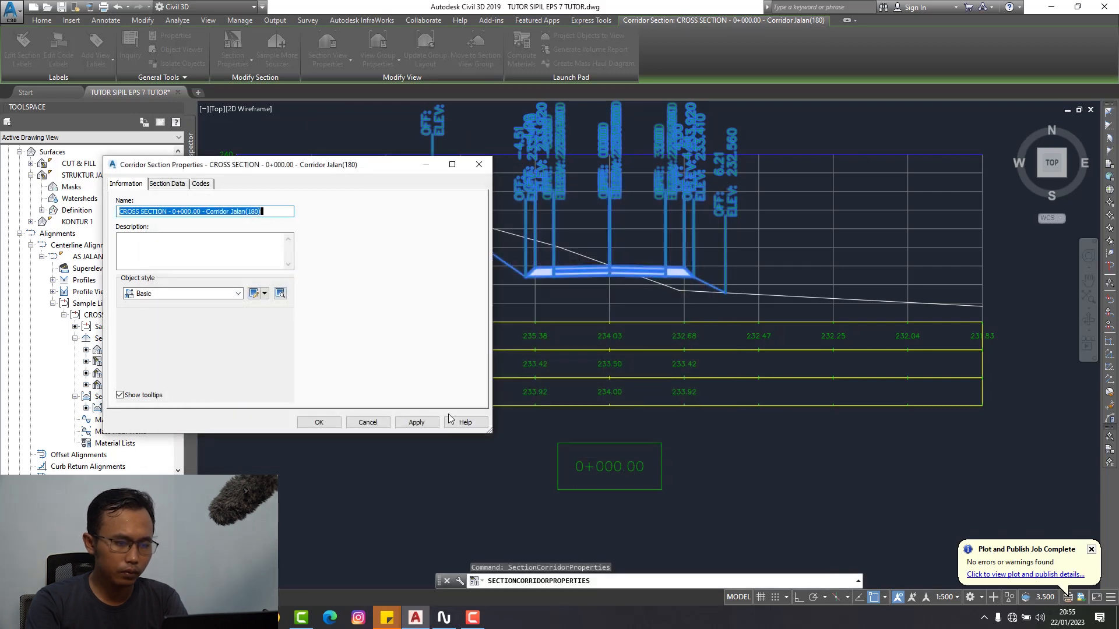
# - Apply and accept the corridor section properties for station 0+000.00 and deselect the section
pyautogui.click(403, 424)
pyautogui.click(319, 423)
pyautogui.scroll(5, 567, 305)
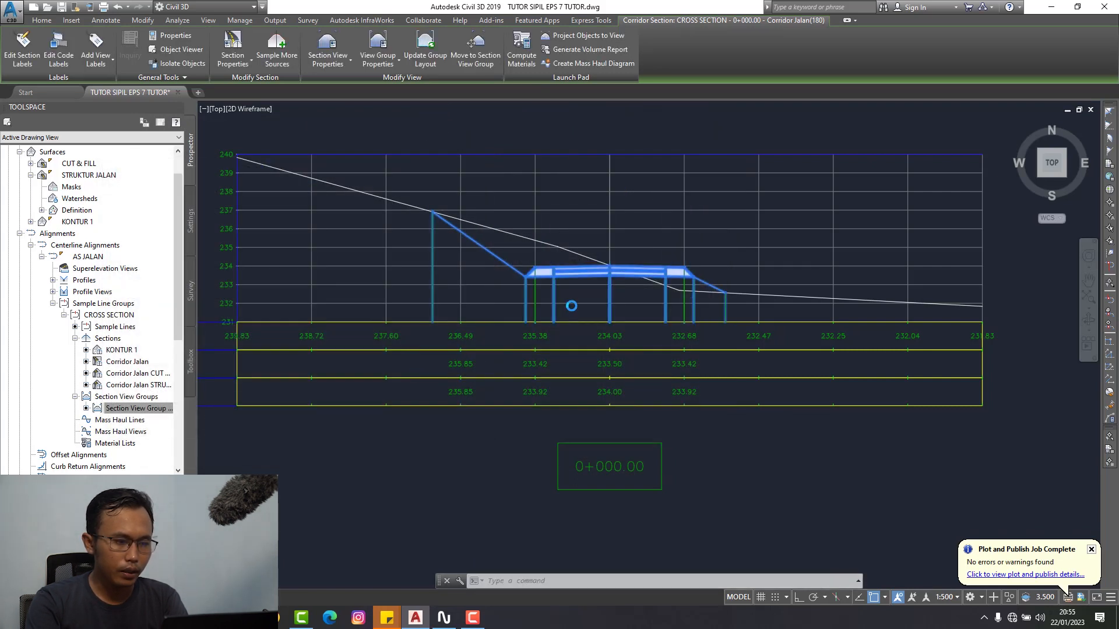
pyautogui.scroll(-3, 567, 305)
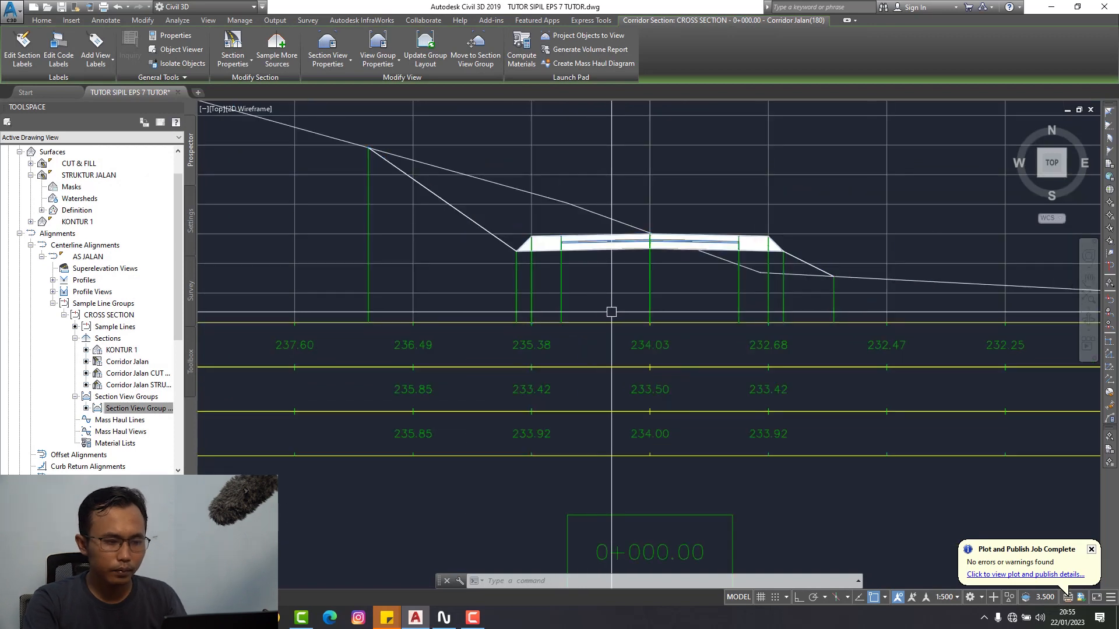
pyautogui.press('Escape')
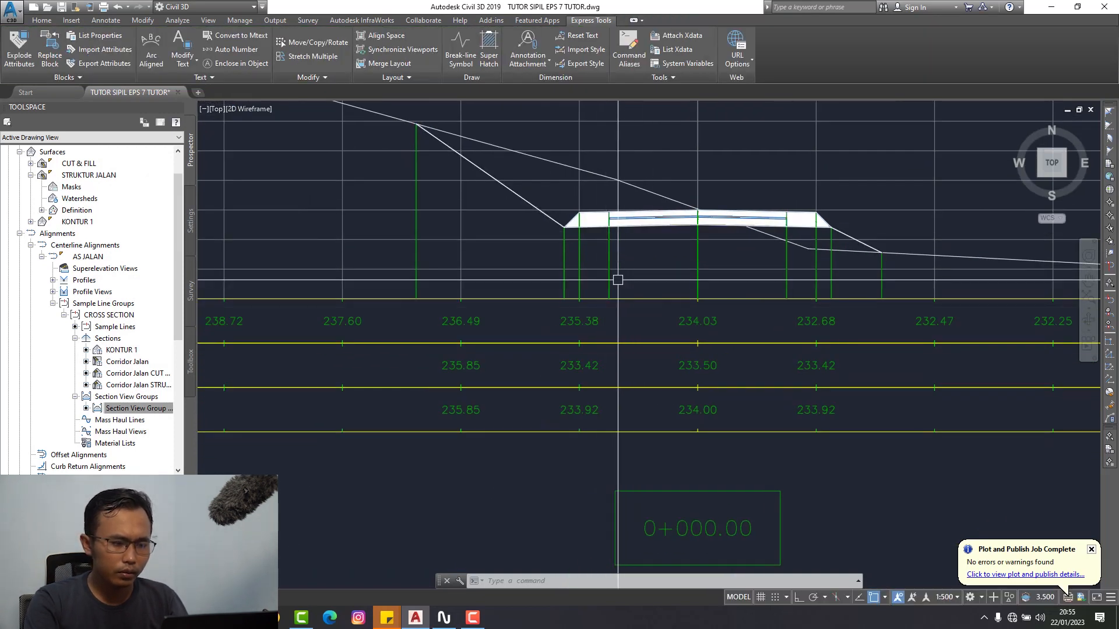
# - Examine the vertical lines dropping from the corridor section's points and how they line up with the elevation bands beneath the view
pyautogui.moveTo(617, 277); pyautogui.dragTo(612, 307, button='middle')
pyautogui.moveTo(600, 355); pyautogui.dragTo(613, 328, button='middle')
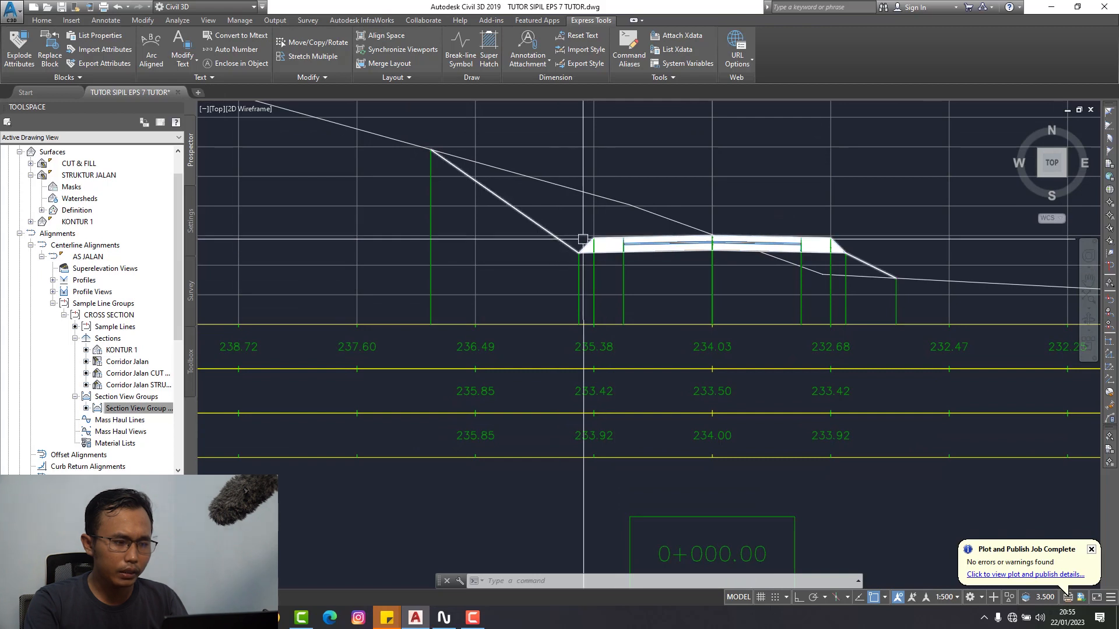
pyautogui.scroll(-4, 763, 262)
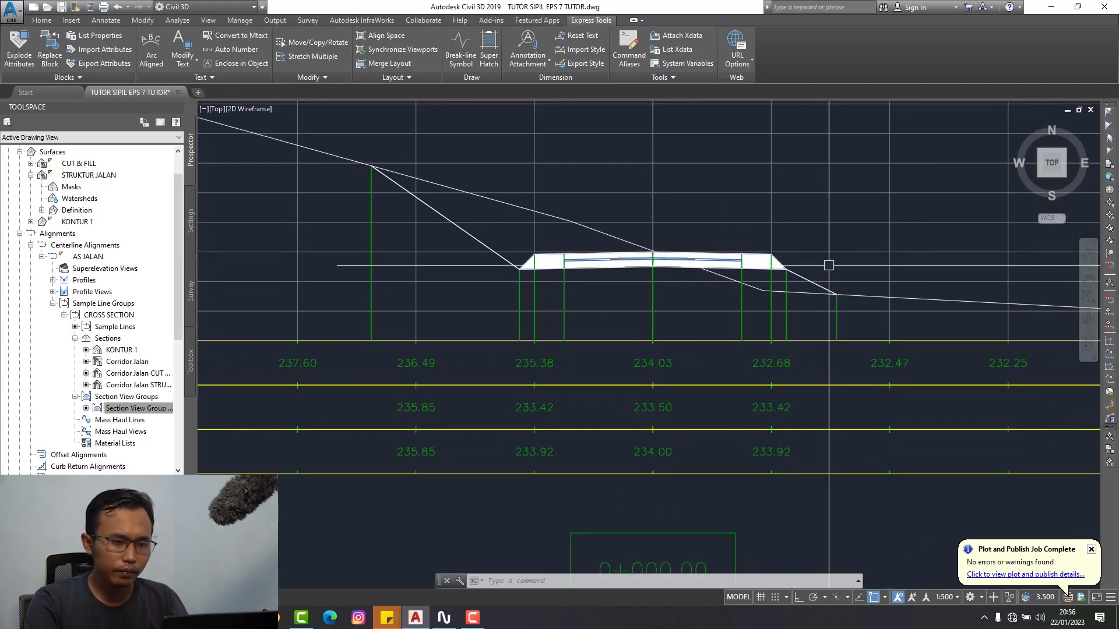
pyautogui.scroll(4, 746, 272)
pyautogui.scroll(6, 686, 281)
pyautogui.scroll(-8, 634, 261)
pyautogui.moveTo(634, 261)
pyautogui.mouseDown(button='middle')
pyautogui.moveTo(660, 274)
pyautogui.moveTo(639, 287)
pyautogui.mouseUp(button='middle')
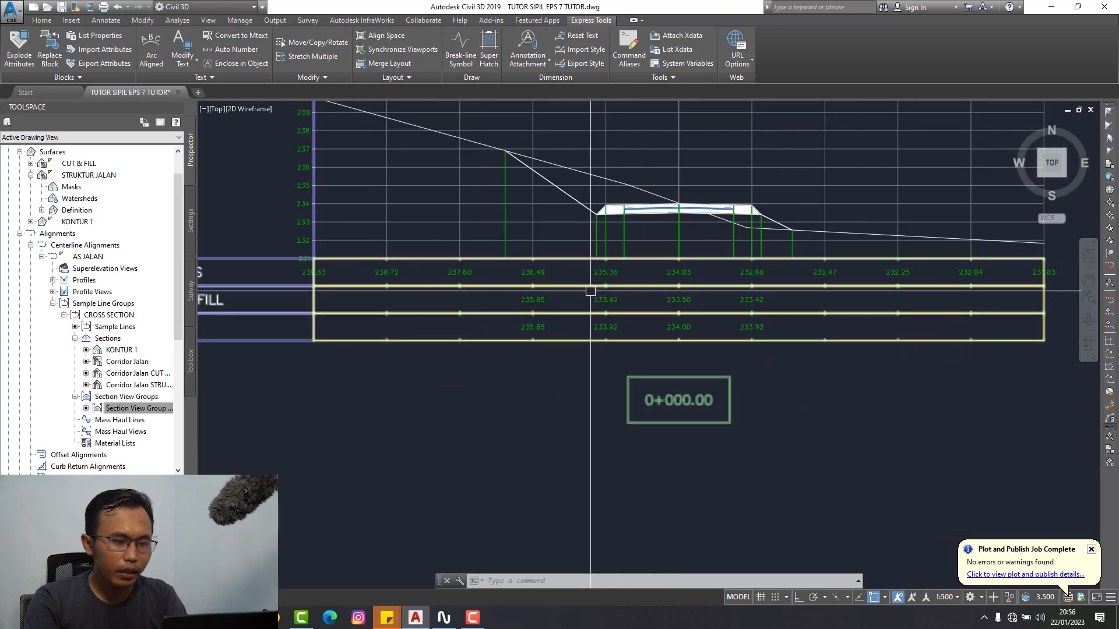
pyautogui.scroll(2, 583, 309)
pyautogui.scroll(-2, 623, 338)
pyautogui.scroll(1, 612, 337)
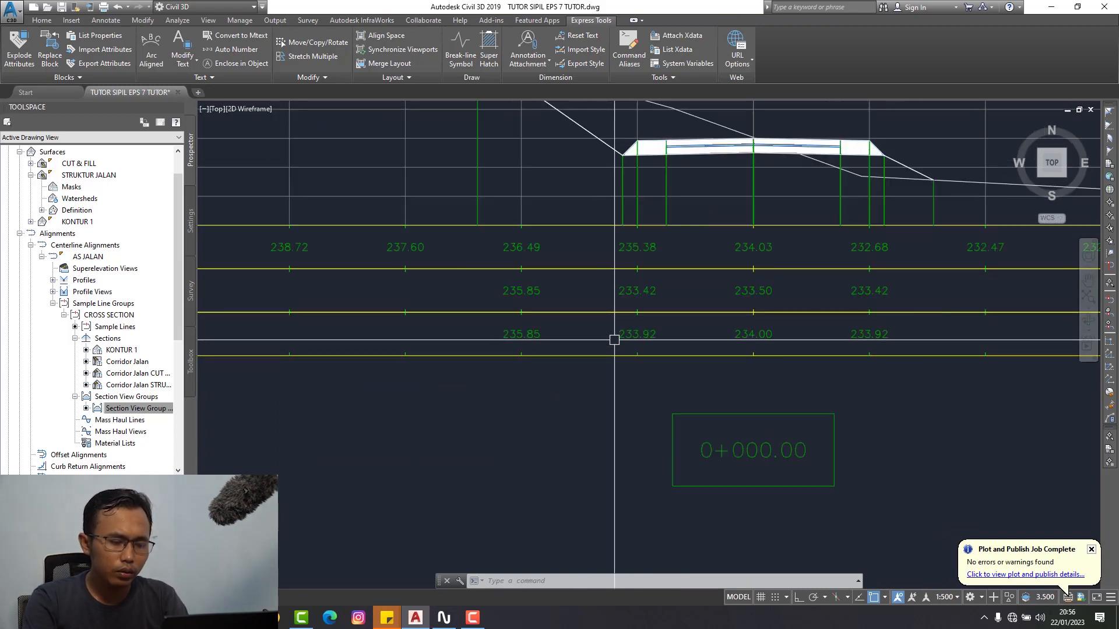
pyautogui.scroll(-3, 619, 327)
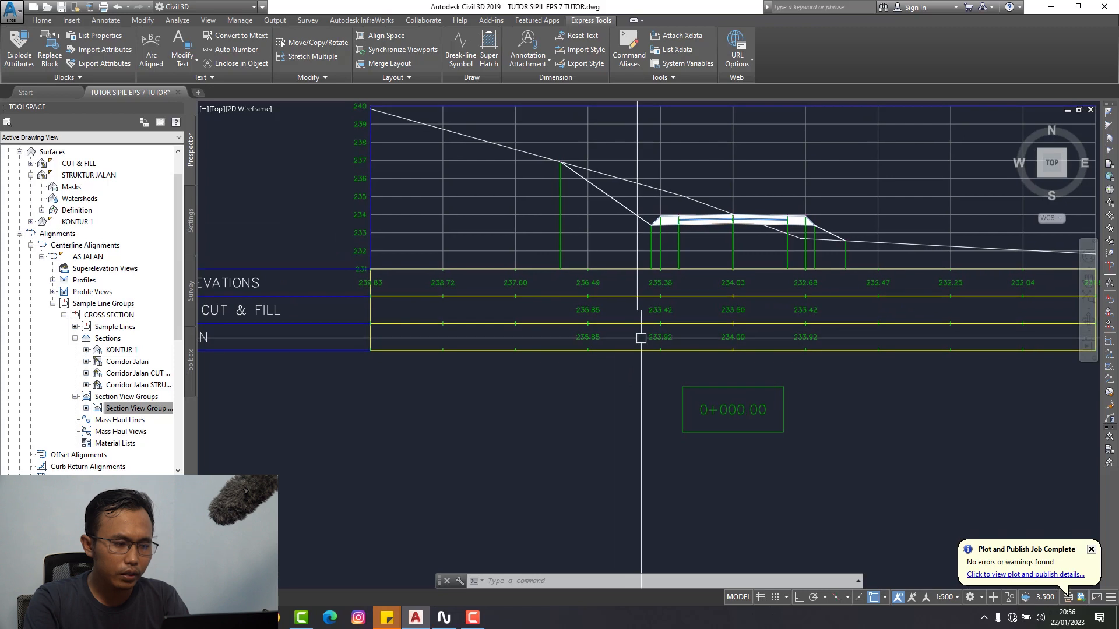
pyautogui.scroll(2, 574, 325)
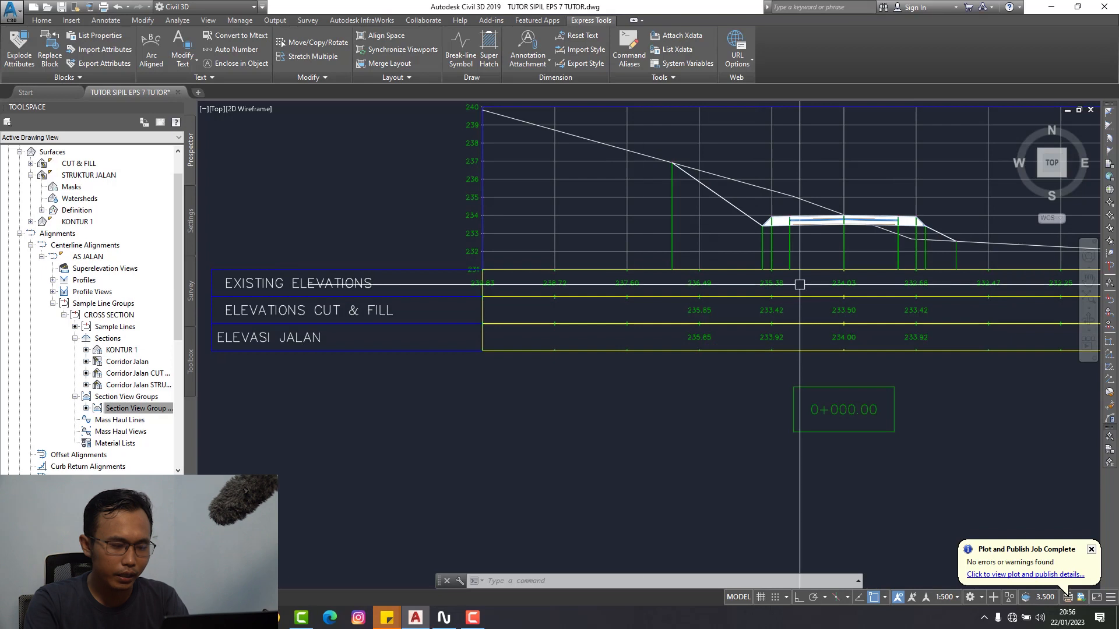
# - In the band set of Section View Group - 1, move the ELEVASI JALAN band to the first place in the list
pyautogui.click(161, 411)
pyautogui.rightClick(160, 411)
pyautogui.click(222, 419)
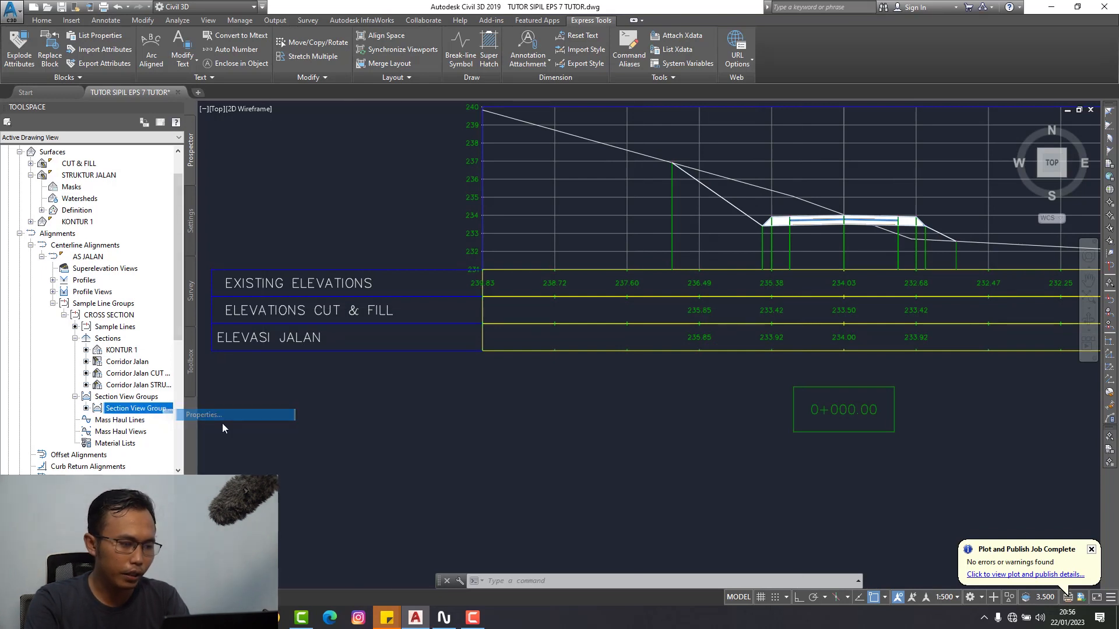
pyautogui.moveTo(309, 34); pyautogui.dragTo(307, 261)
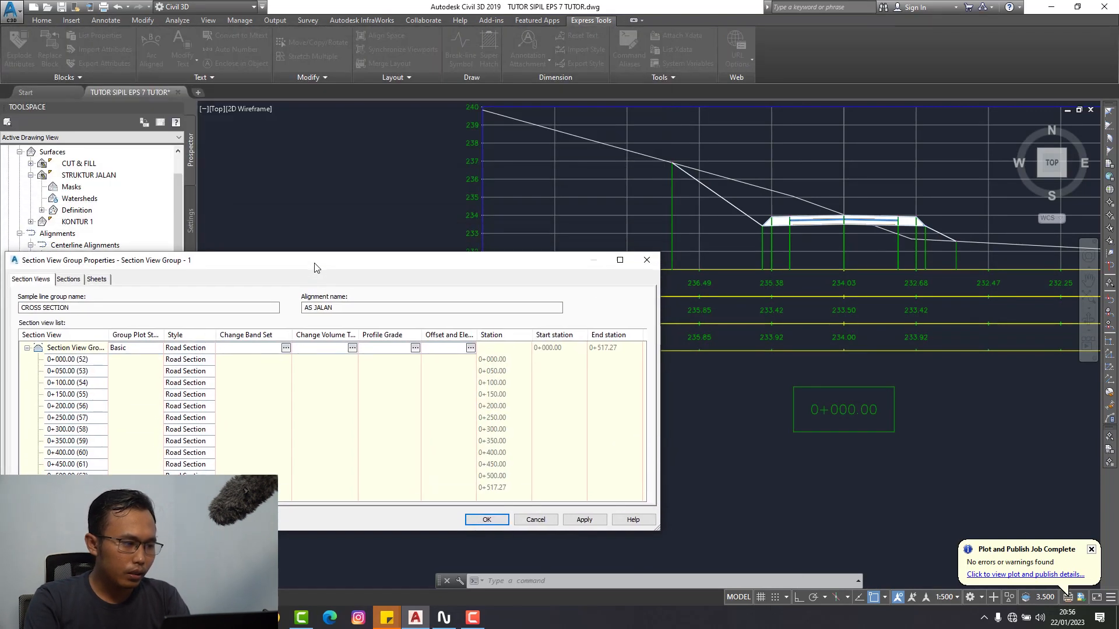
pyautogui.moveTo(230, 263); pyautogui.dragTo(244, 255)
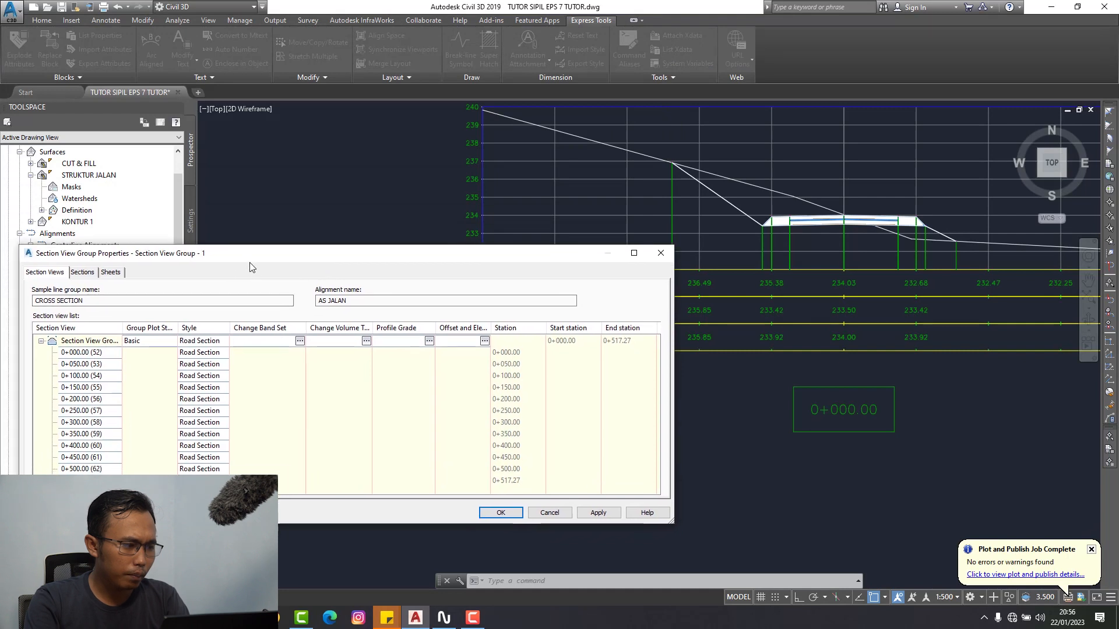
pyautogui.click(298, 340)
pyautogui.click(298, 339)
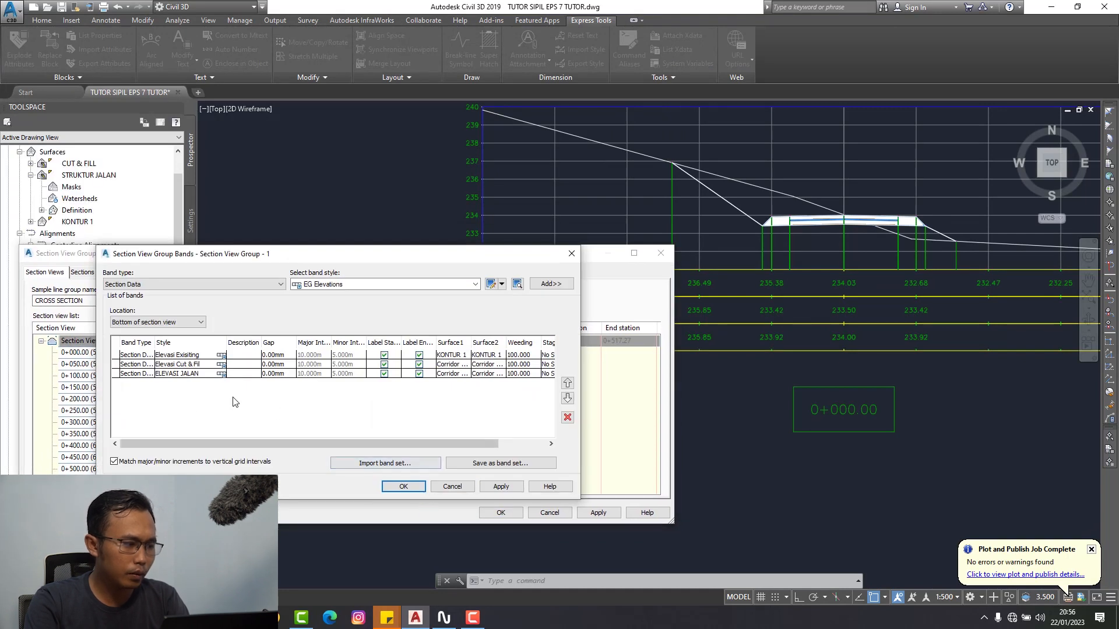
pyautogui.click(196, 374)
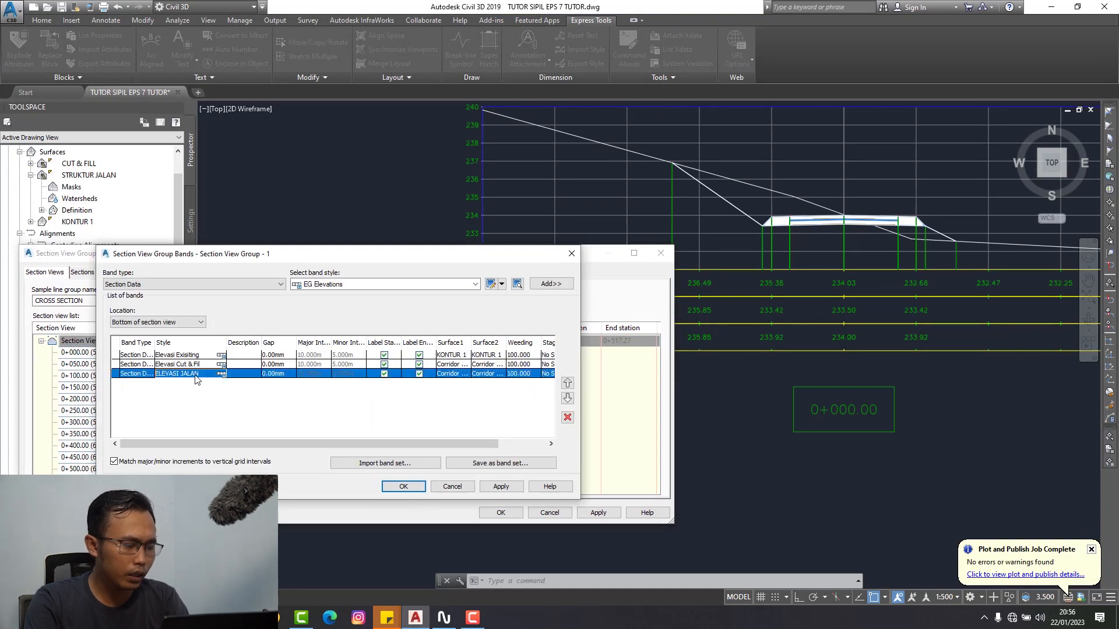
pyautogui.click(568, 384)
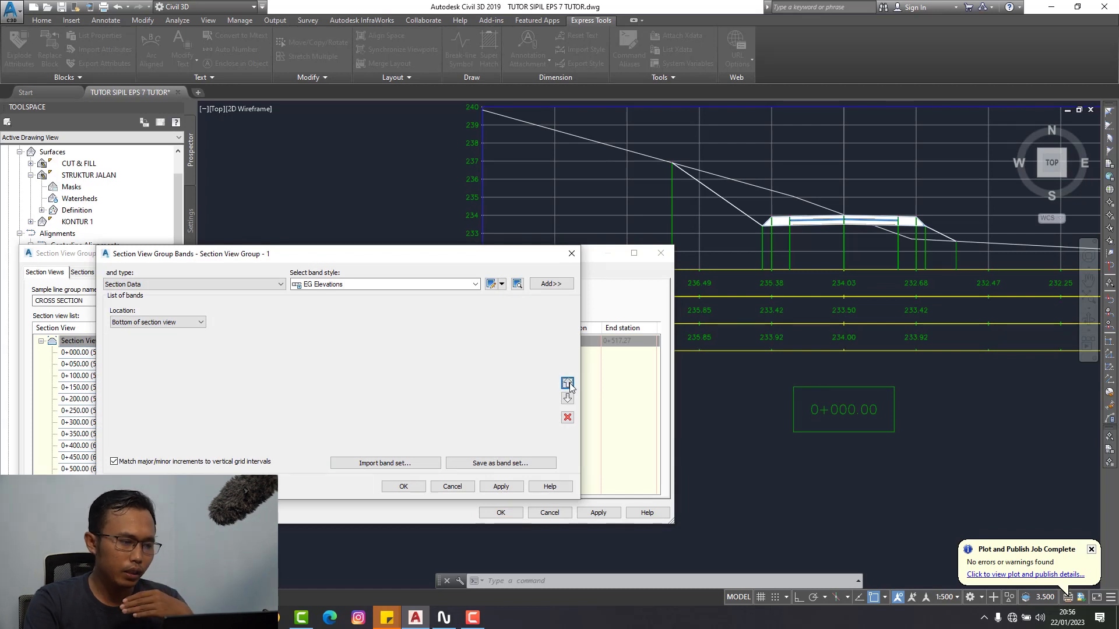
pyautogui.click(212, 365)
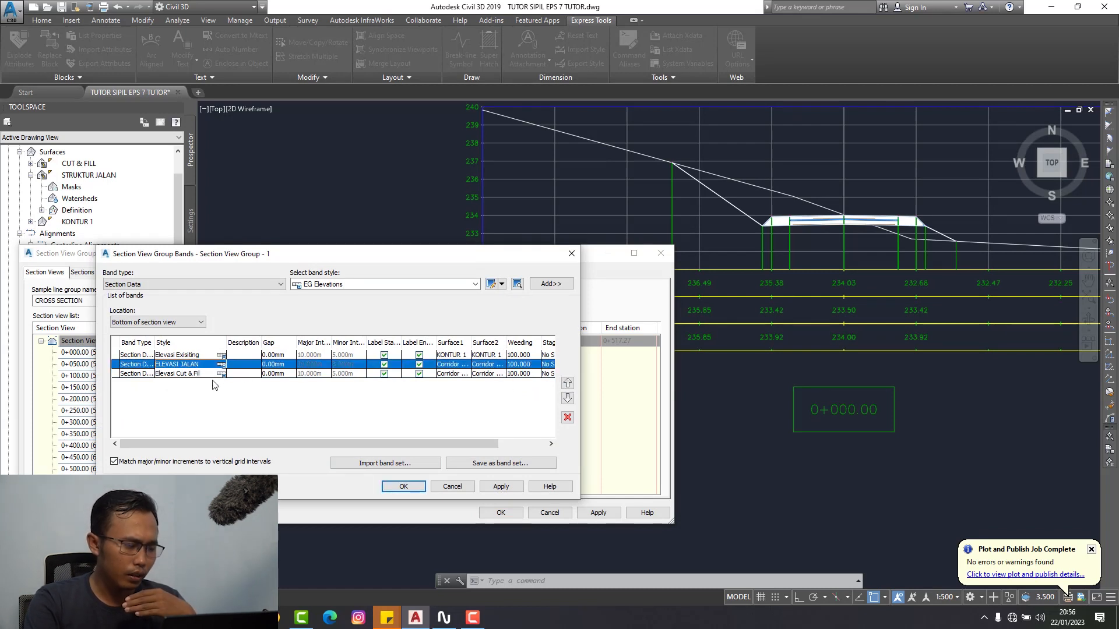
pyautogui.click(568, 384)
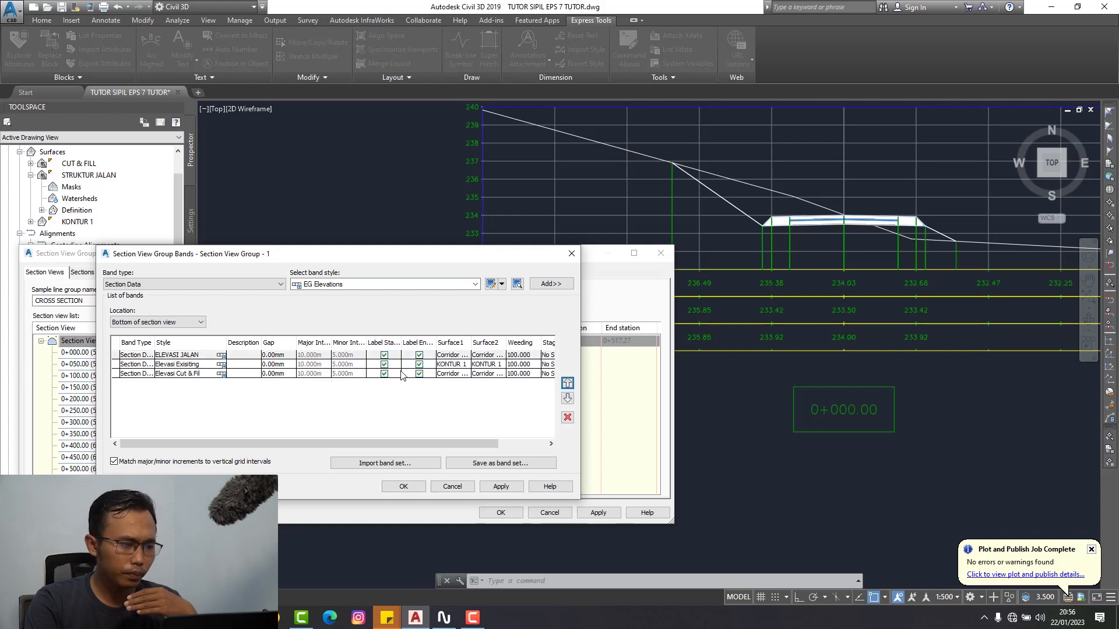
# - Make Ticks at Grade Break and Labels at Grade Breaks visible in the ELEVASI JALAN band style, and accept the style
pyautogui.moveTo(443, 262); pyautogui.dragTo(439, 257)
pyautogui.click(216, 350)
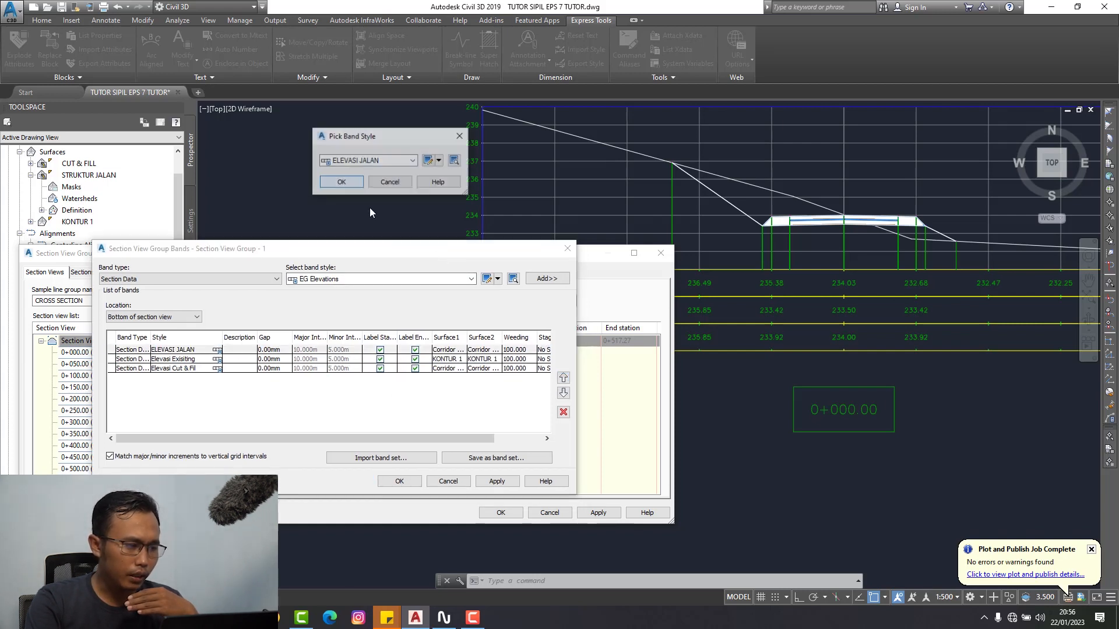
pyautogui.click(430, 161)
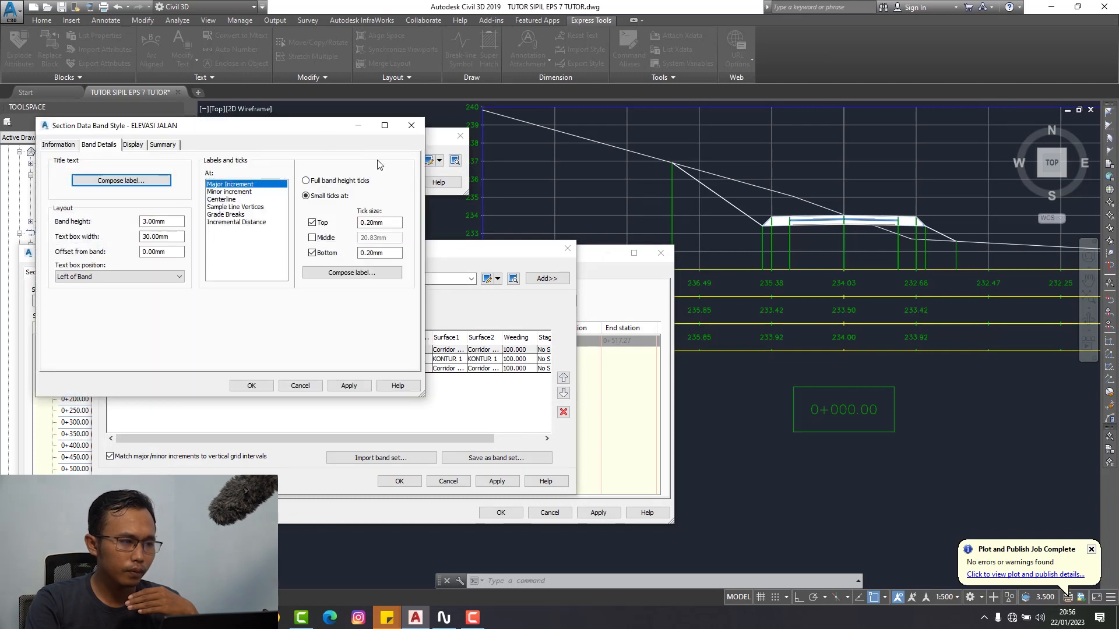
pyautogui.moveTo(312, 117); pyautogui.dragTo(332, 96)
pyautogui.moveTo(451, 218); pyautogui.dragTo(534, 219)
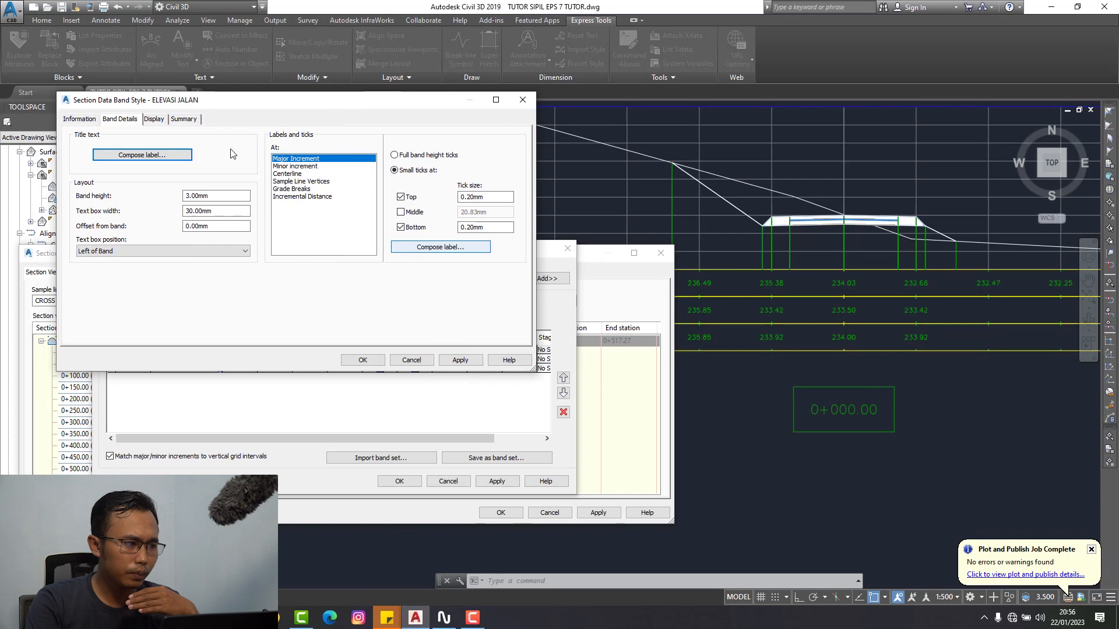
pyautogui.click(154, 119)
pyautogui.moveTo(316, 375); pyautogui.dragTo(317, 530)
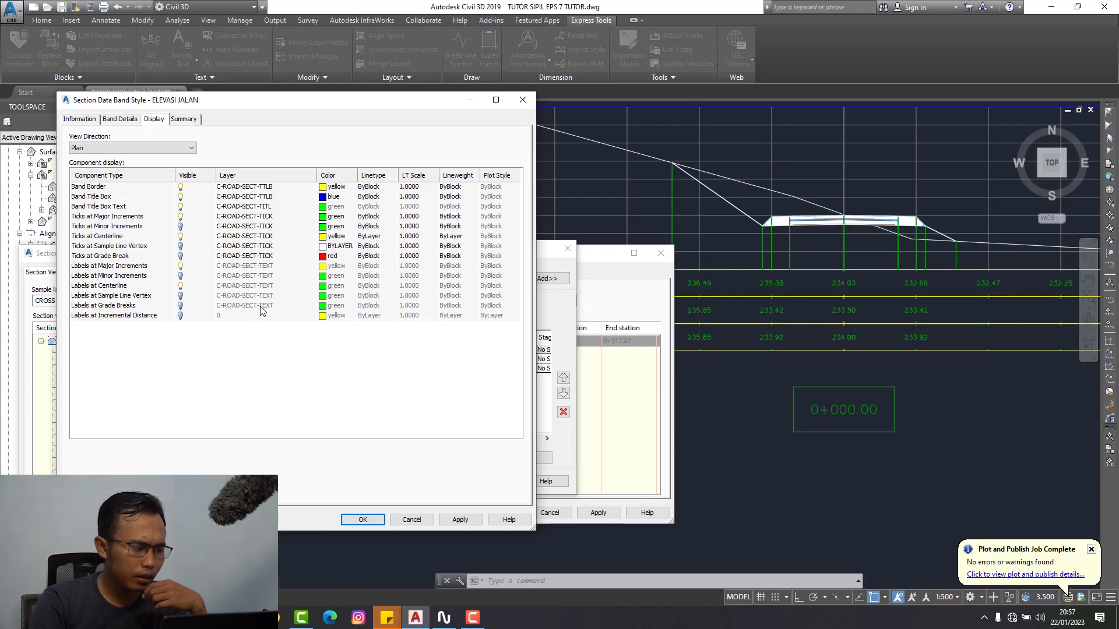
pyautogui.click(180, 306)
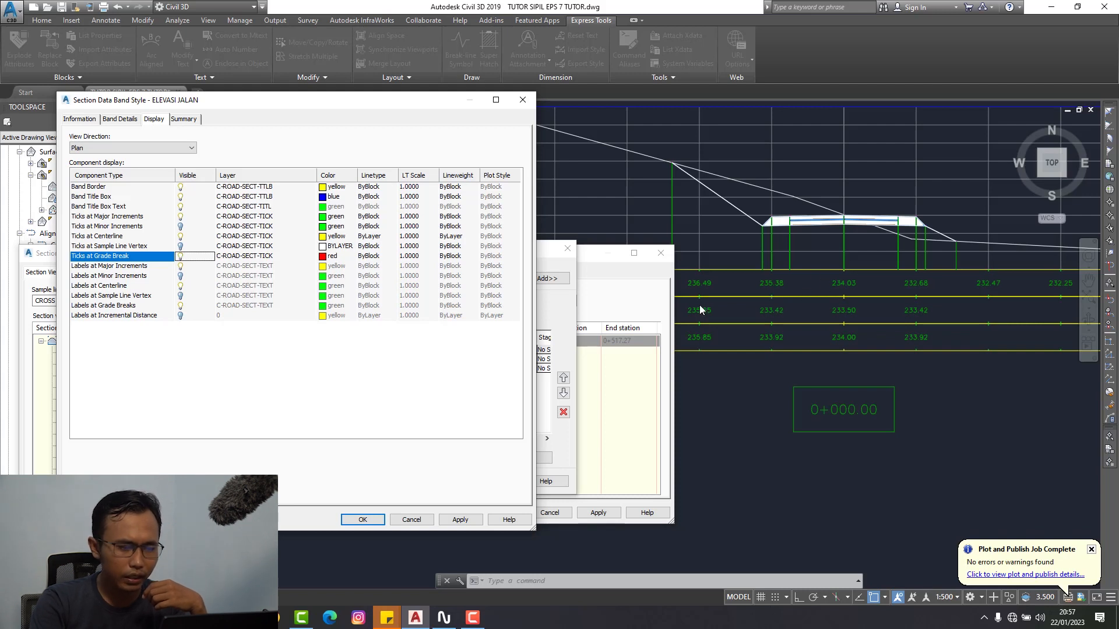
pyautogui.click(465, 520)
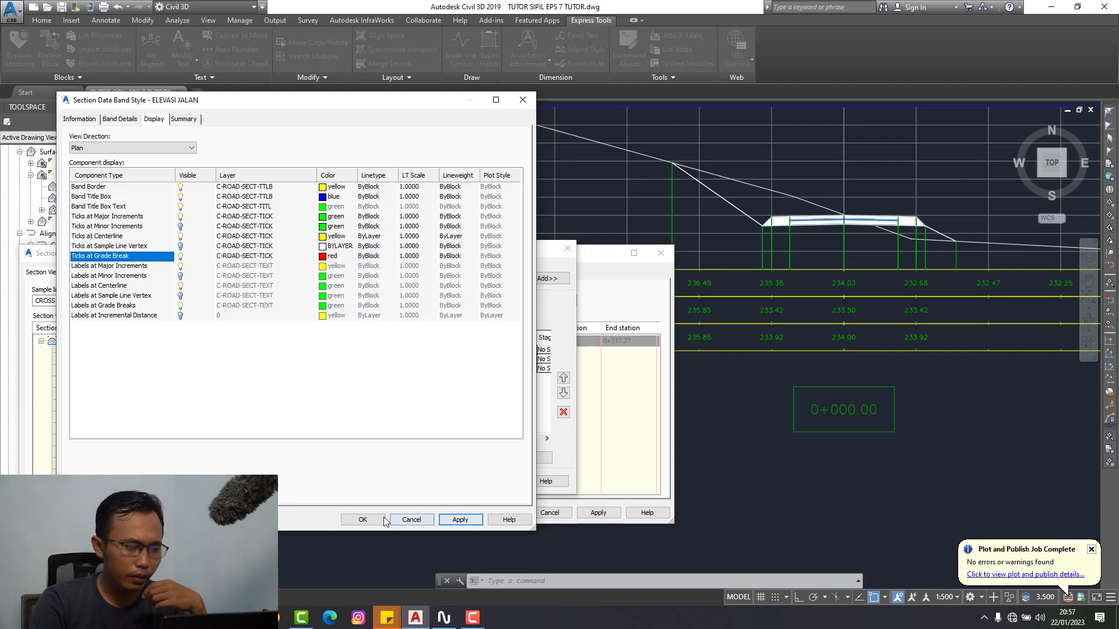
pyautogui.click(363, 520)
pyautogui.click(341, 182)
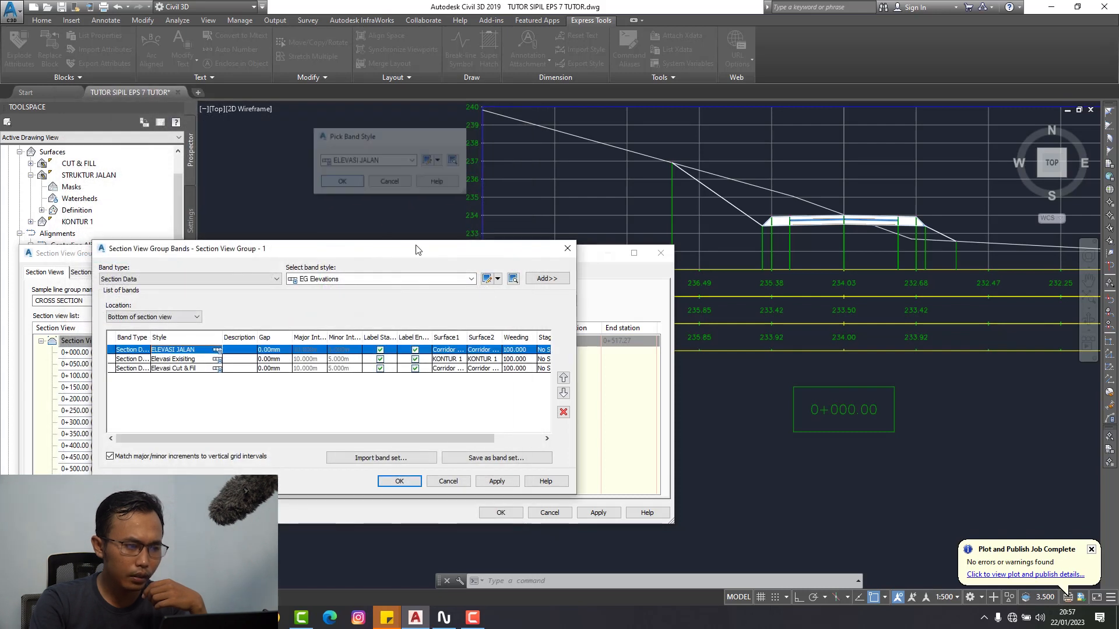
# - Apply the band changes to Section View Group - 1 and examine the ELEVASI JALAN band under the cross section
pyautogui.click(495, 482)
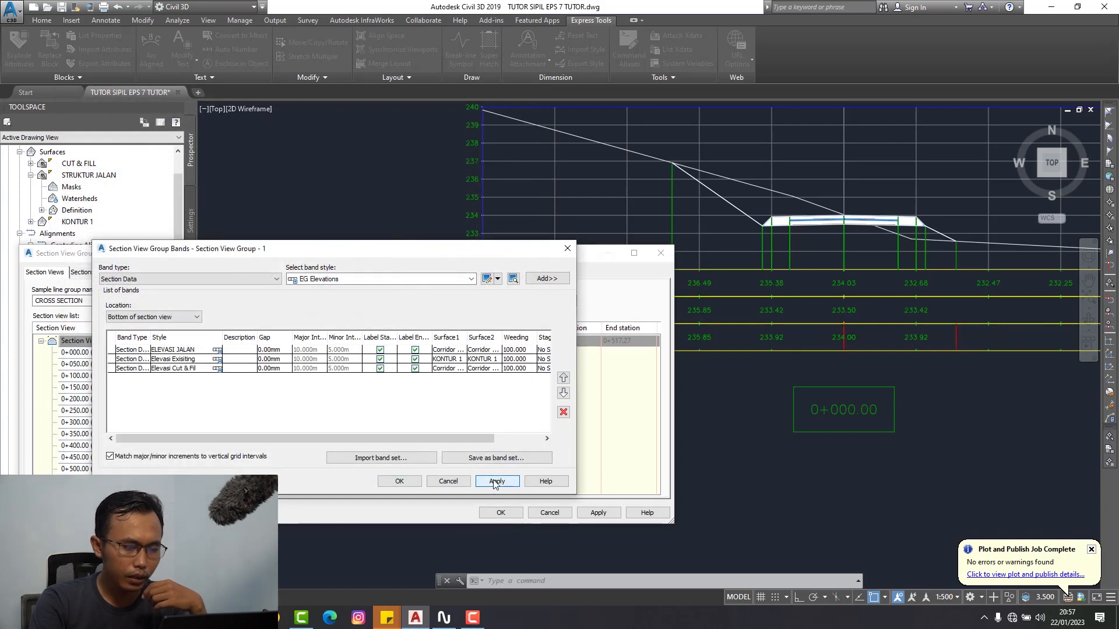
pyautogui.click(402, 481)
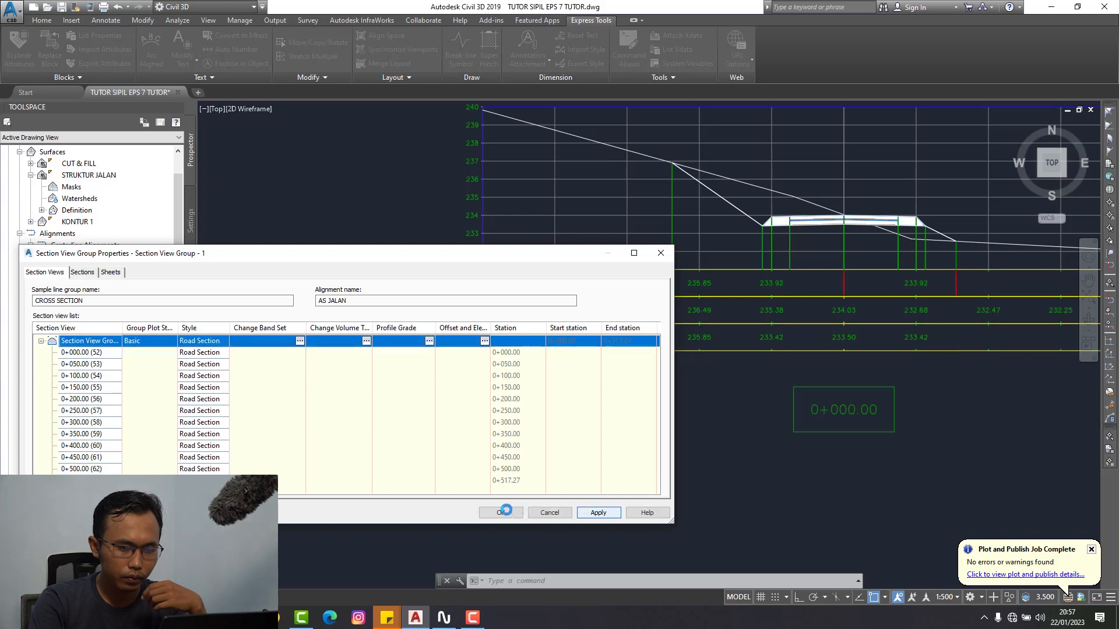
pyautogui.click(500, 513)
pyautogui.scroll(4, 687, 330)
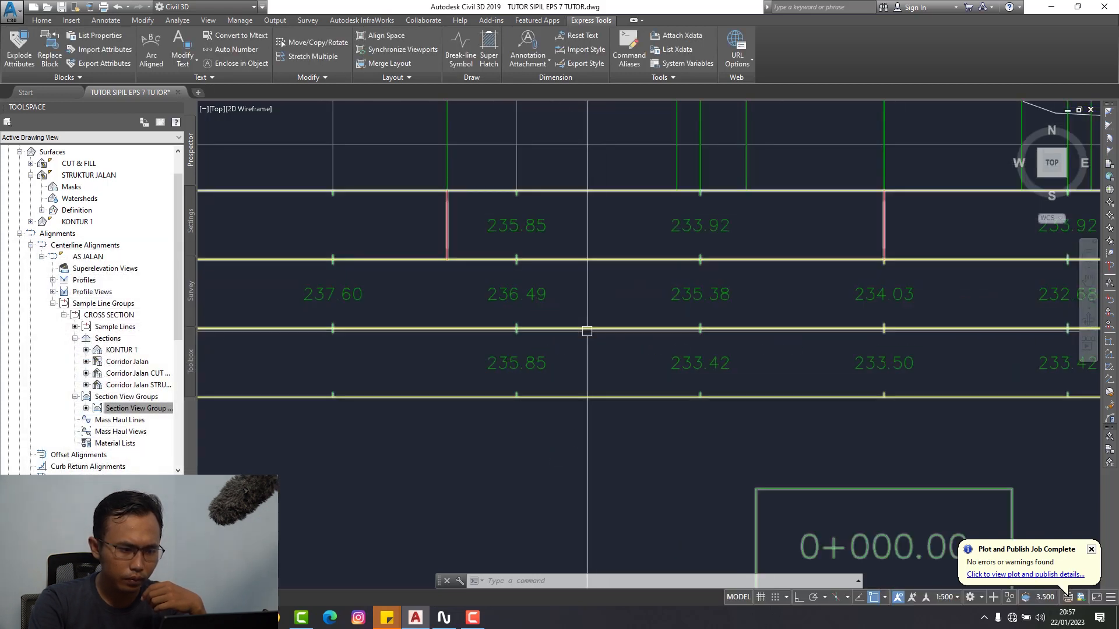
pyautogui.scroll(-2, 472, 315)
pyautogui.scroll(-3, 475, 293)
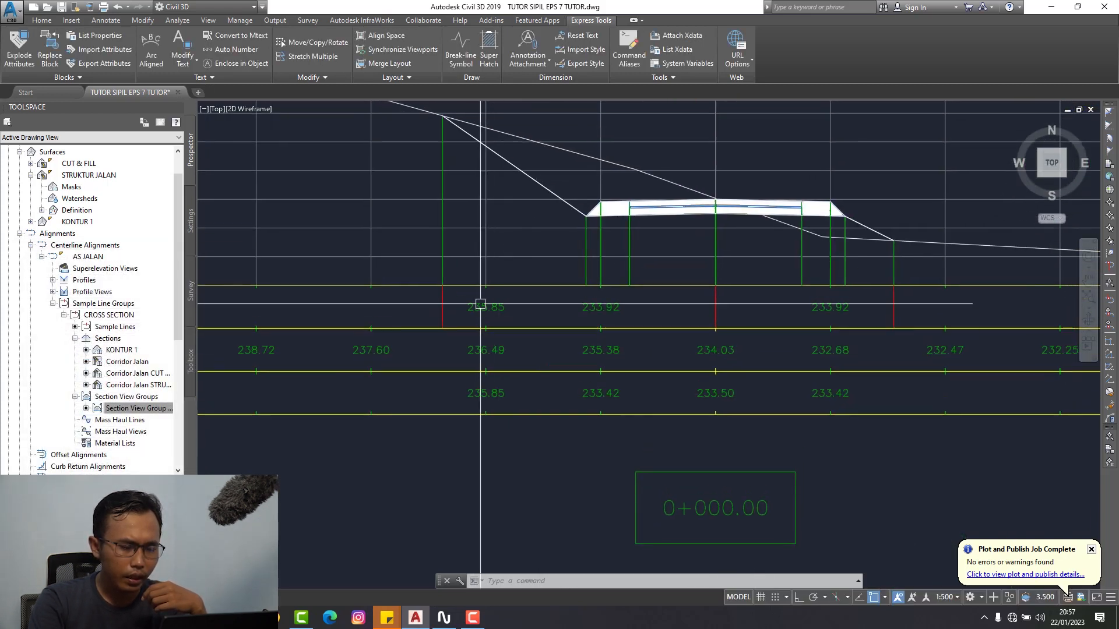
pyautogui.scroll(3, 442, 344)
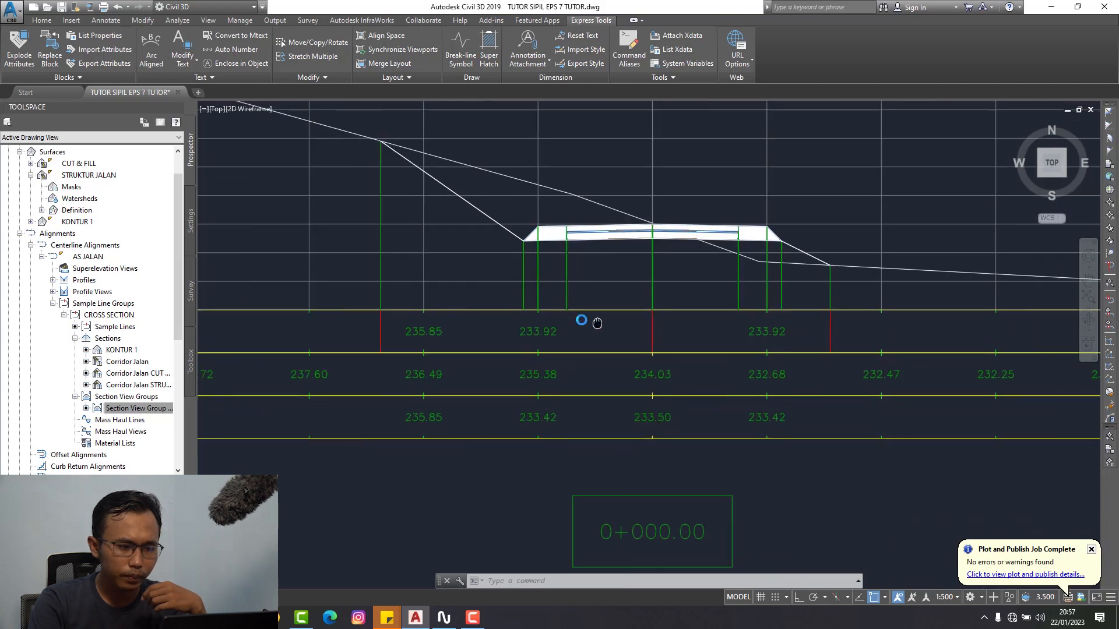
pyautogui.moveTo(798, 324); pyautogui.dragTo(837, 319, button='middle')
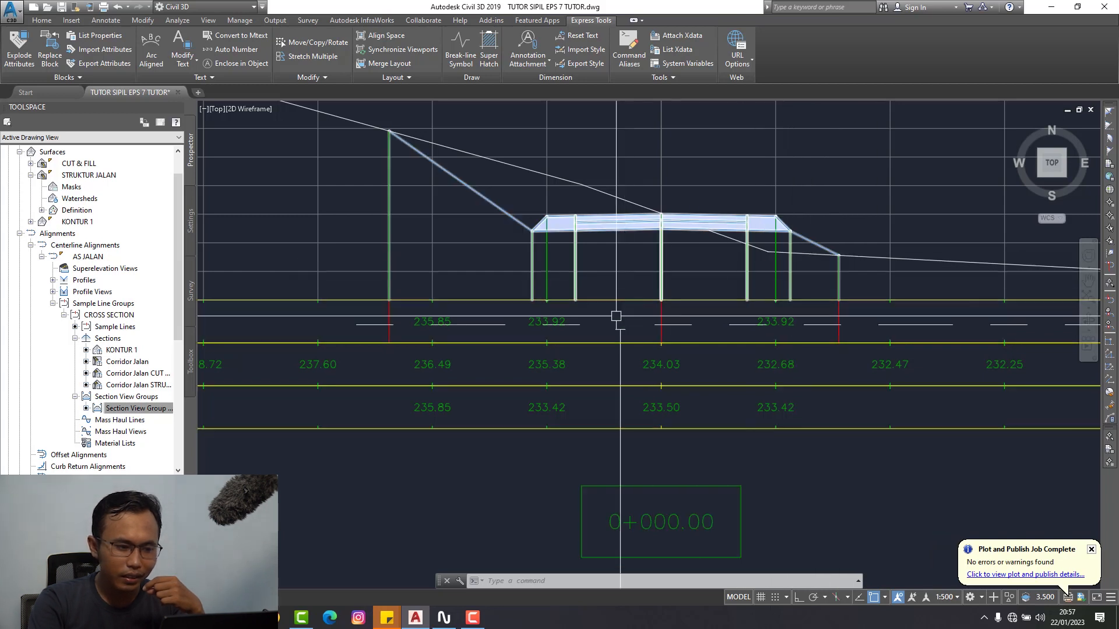
pyautogui.scroll(2, 569, 317)
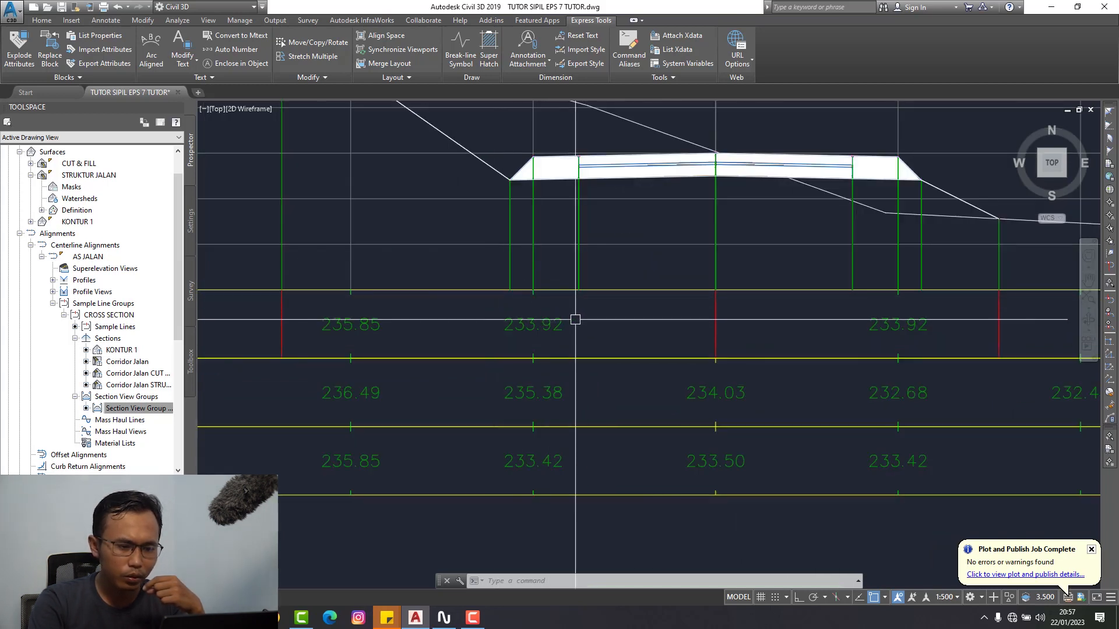
# - Set the weeding of the ELEVASI JALAN band in Section View Group - 1 to 5 and apply it to the section views
pyautogui.click(111, 408)
pyautogui.rightClick(111, 408)
pyautogui.click(135, 416)
pyautogui.moveTo(348, 252)
pyautogui.mouseDown()
pyautogui.moveTo(341, 206)
pyautogui.moveTo(376, 22)
pyautogui.moveTo(348, 21)
pyautogui.mouseUp()
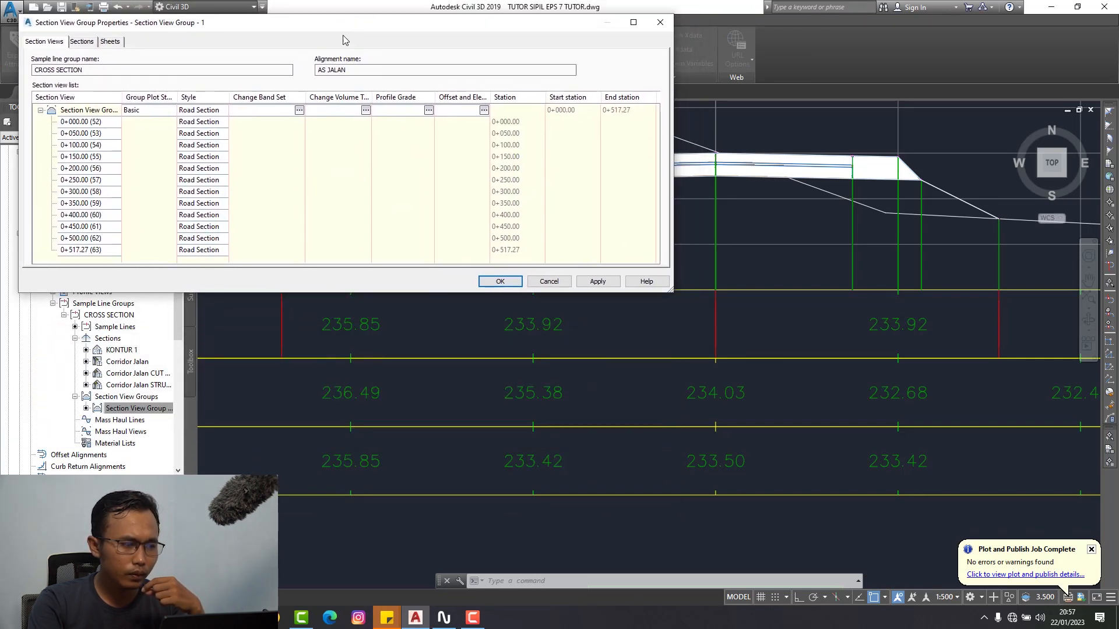
pyautogui.click(299, 110)
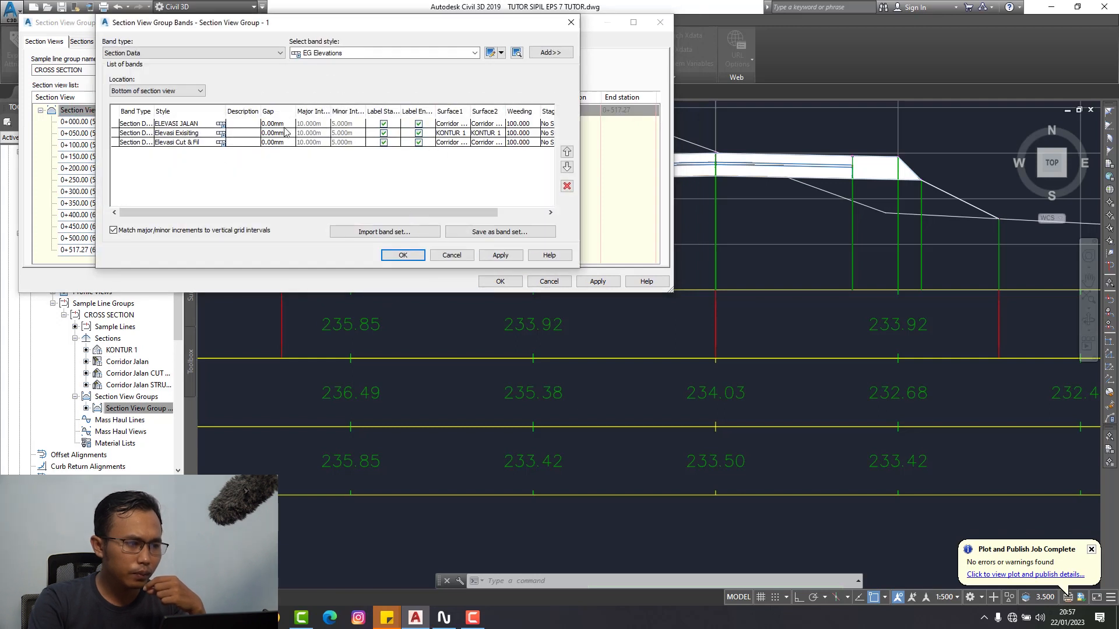
pyautogui.moveTo(392, 212); pyautogui.dragTo(447, 190)
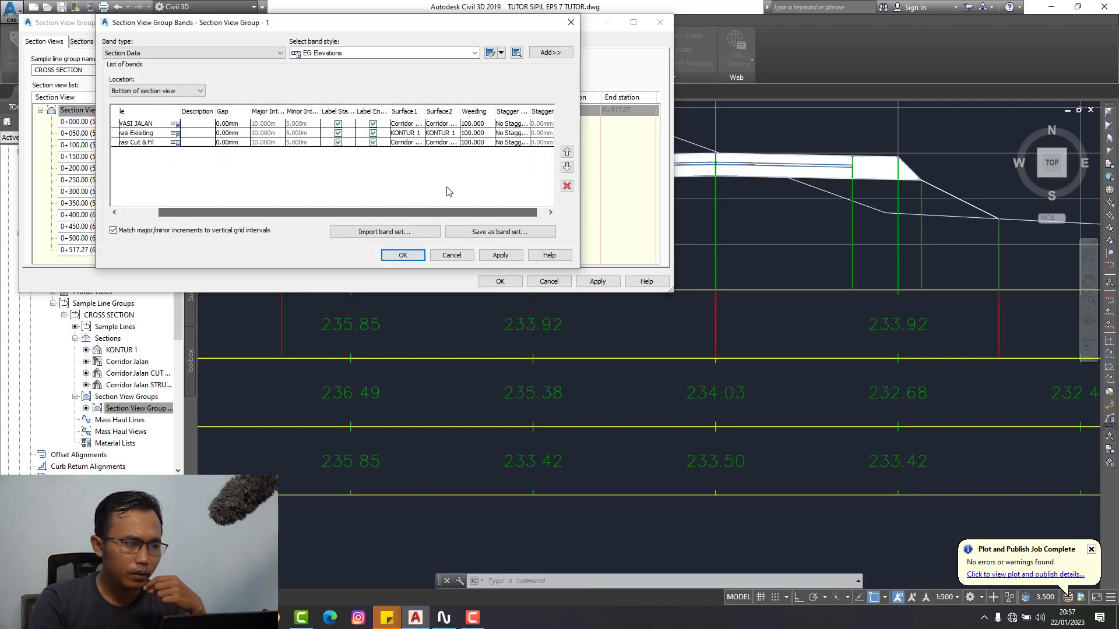
pyautogui.click(488, 125)
pyautogui.click(486, 124)
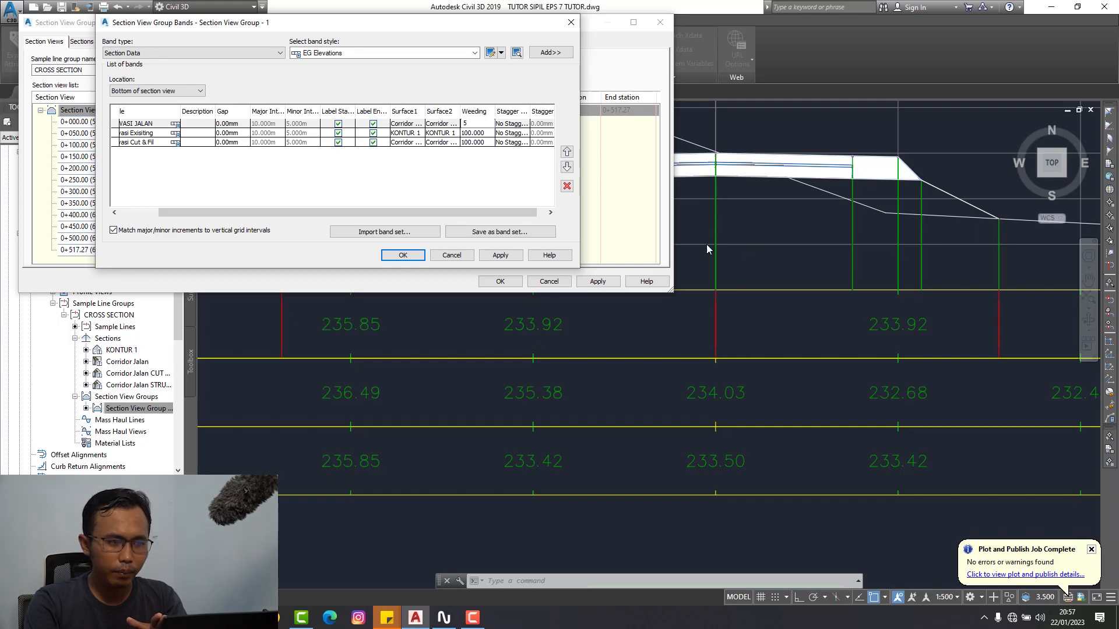
pyautogui.click(412, 252)
pyautogui.click(594, 282)
pyautogui.click(507, 285)
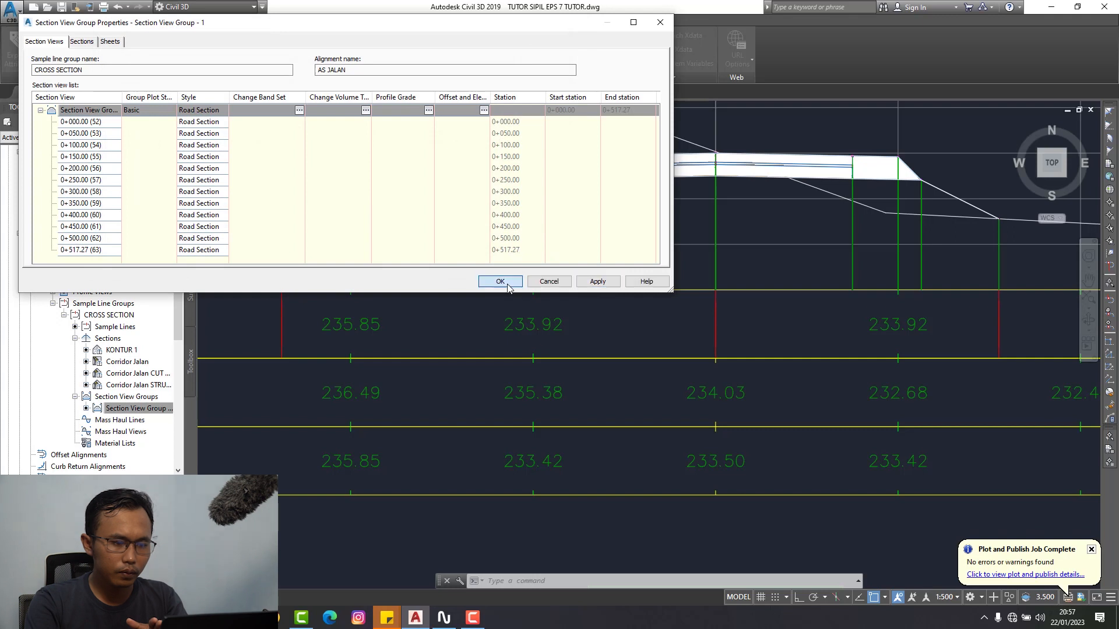
pyautogui.moveTo(903, 315); pyautogui.dragTo(858, 336, button='middle')
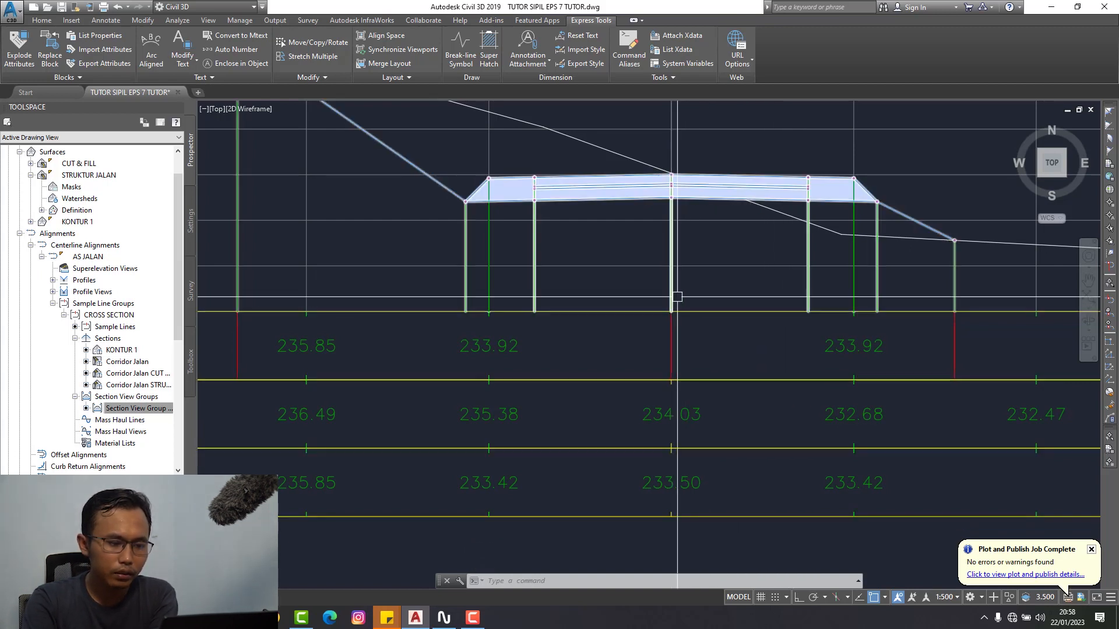
# - Lower the ELEVASI JALAN band's weeding below 5 in Section View Group - 1 and apply the change
pyautogui.rightClick(141, 408)
pyautogui.click(182, 416)
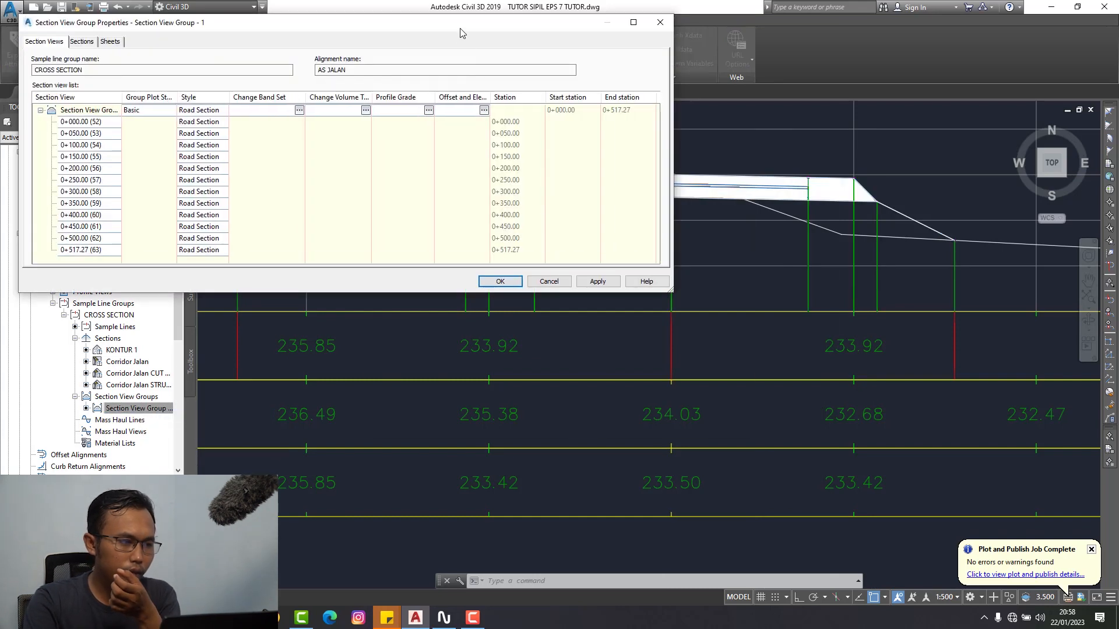
pyautogui.moveTo(454, 29); pyautogui.dragTo(421, 93)
pyautogui.click(266, 173)
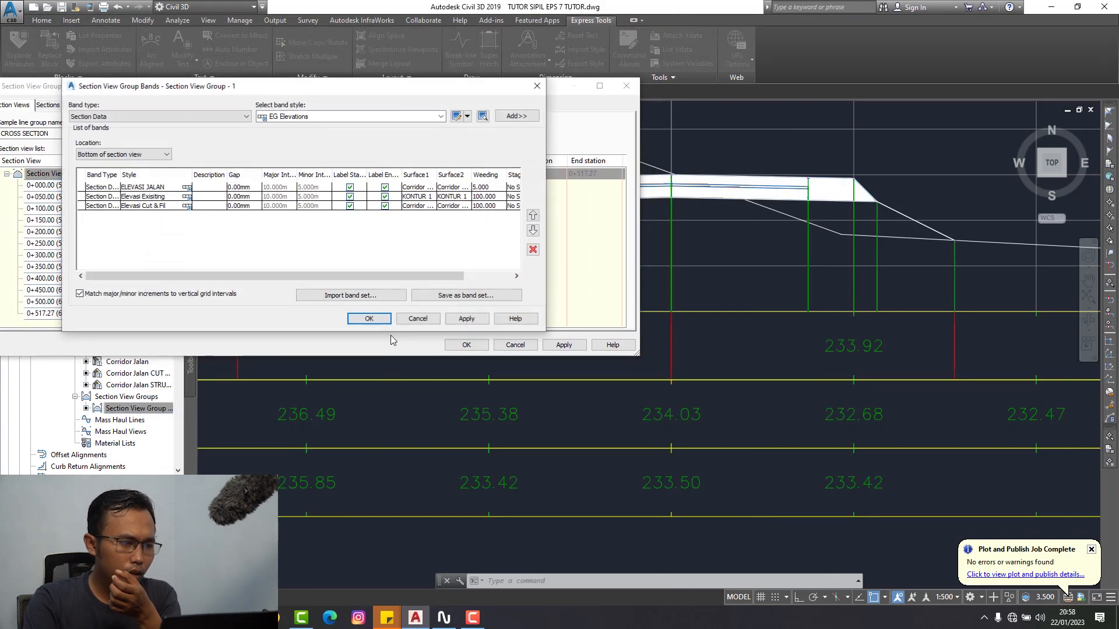
pyautogui.click(490, 187)
pyautogui.click(490, 187)
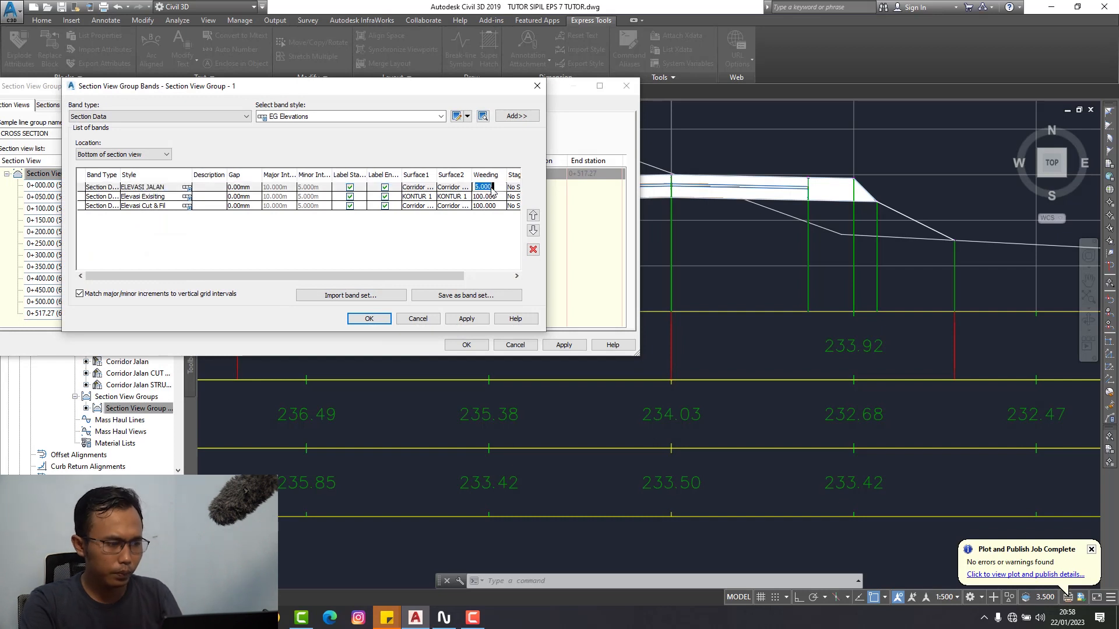
pyautogui.click(368, 318)
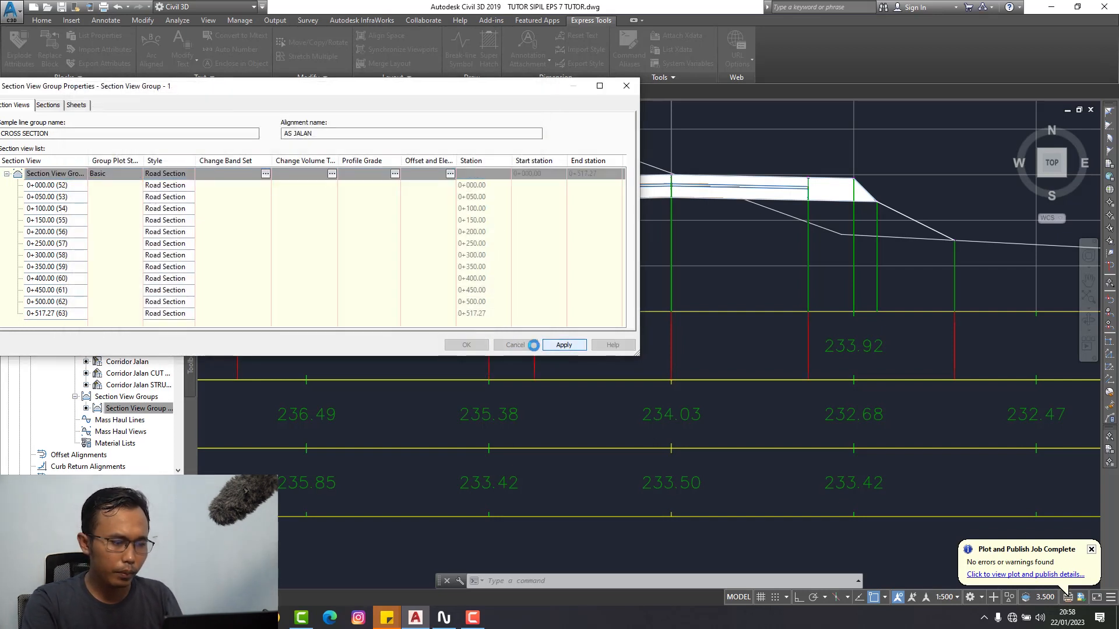
pyautogui.click(467, 345)
pyautogui.scroll(-2, 693, 338)
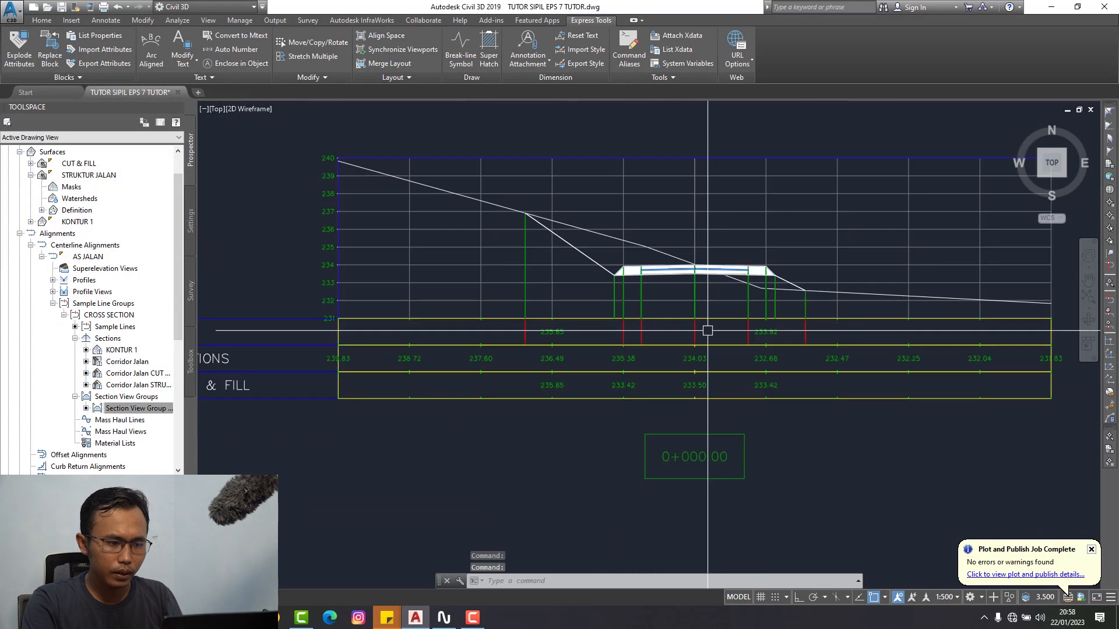
# - Check the spacing between the closely set vertical lines near the road section's edge with a temporary line
pyautogui.scroll(1, 691, 348)
pyautogui.scroll(1, 691, 343)
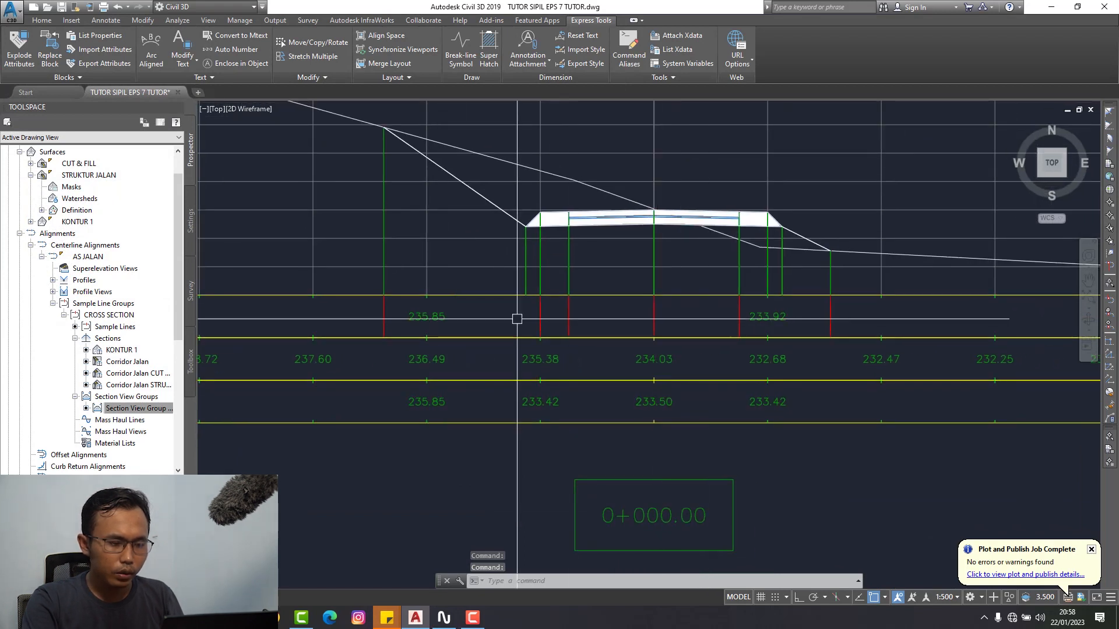
pyautogui.scroll(2, 524, 321)
pyautogui.scroll(-2, 474, 263)
pyautogui.scroll(2, 477, 270)
pyautogui.write('L')
pyautogui.press('Return')
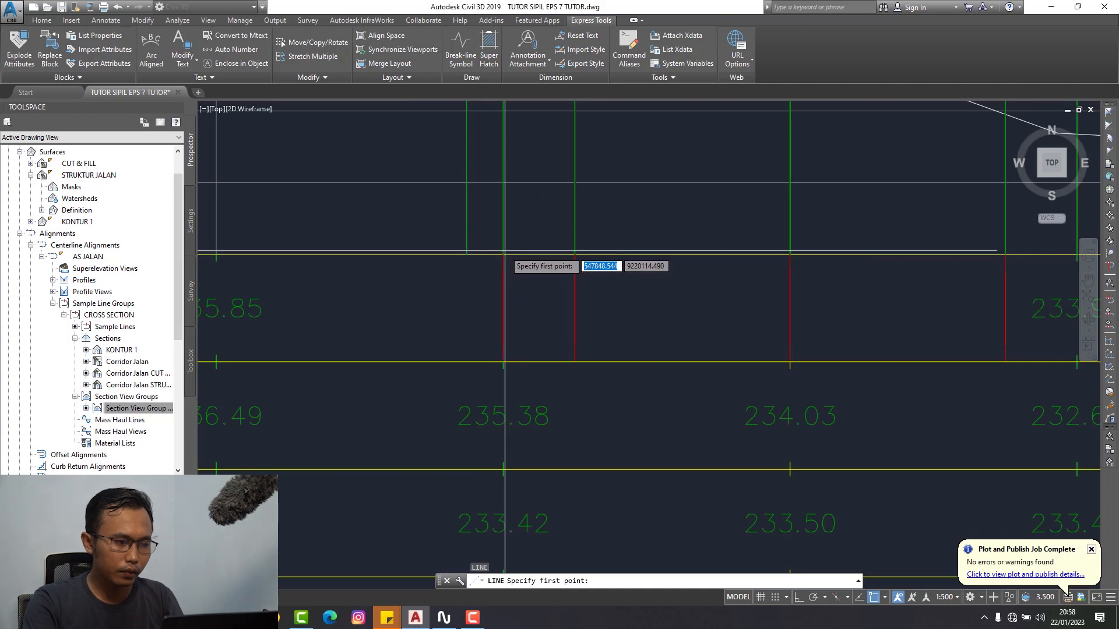
pyautogui.click(503, 254)
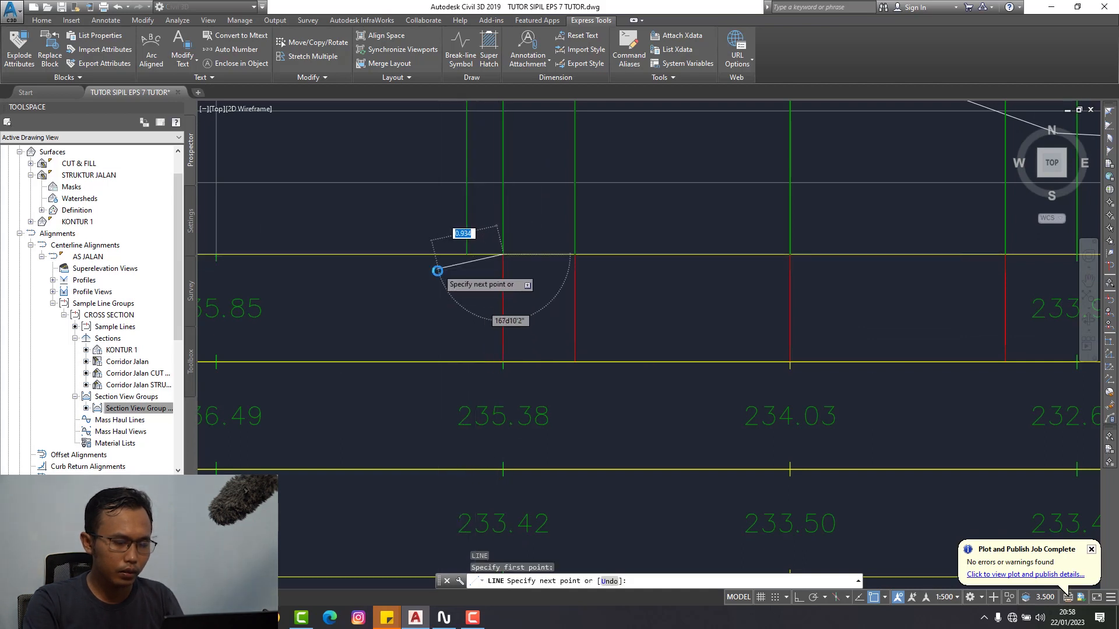
pyautogui.press('Escape')
pyautogui.scroll(-4, 442, 281)
# - Set the ELEVASI JALAN band's weeding to 0.5, apply it to Section View Group - 1 and check the grade-break ticks
pyautogui.rightClick(152, 408)
pyautogui.click(194, 417)
pyautogui.click(263, 176)
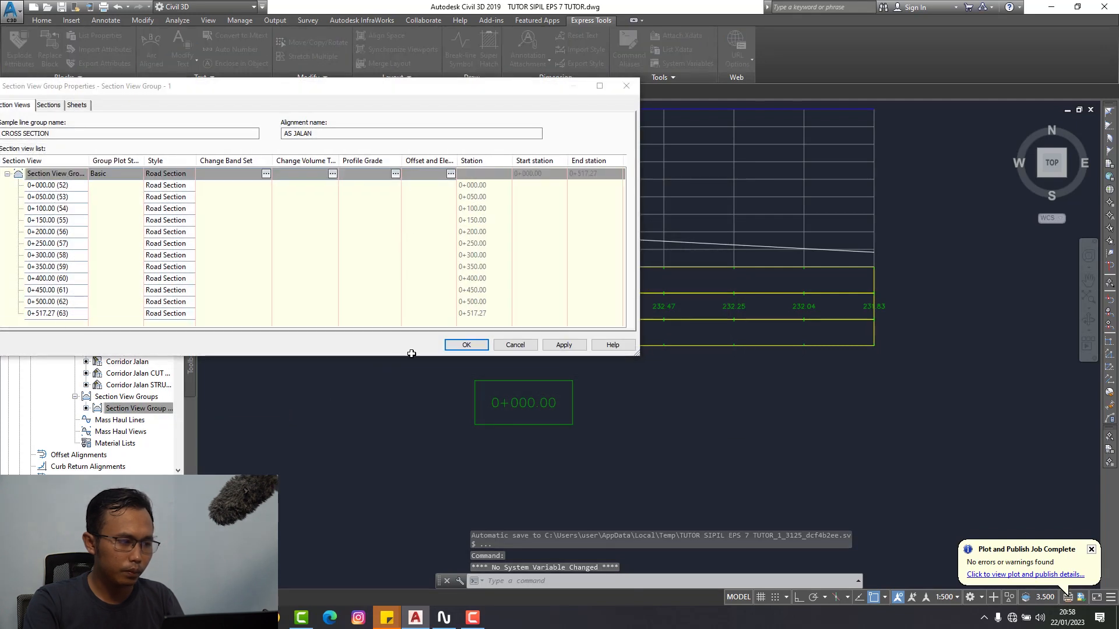
pyautogui.click(497, 189)
pyautogui.click(505, 187)
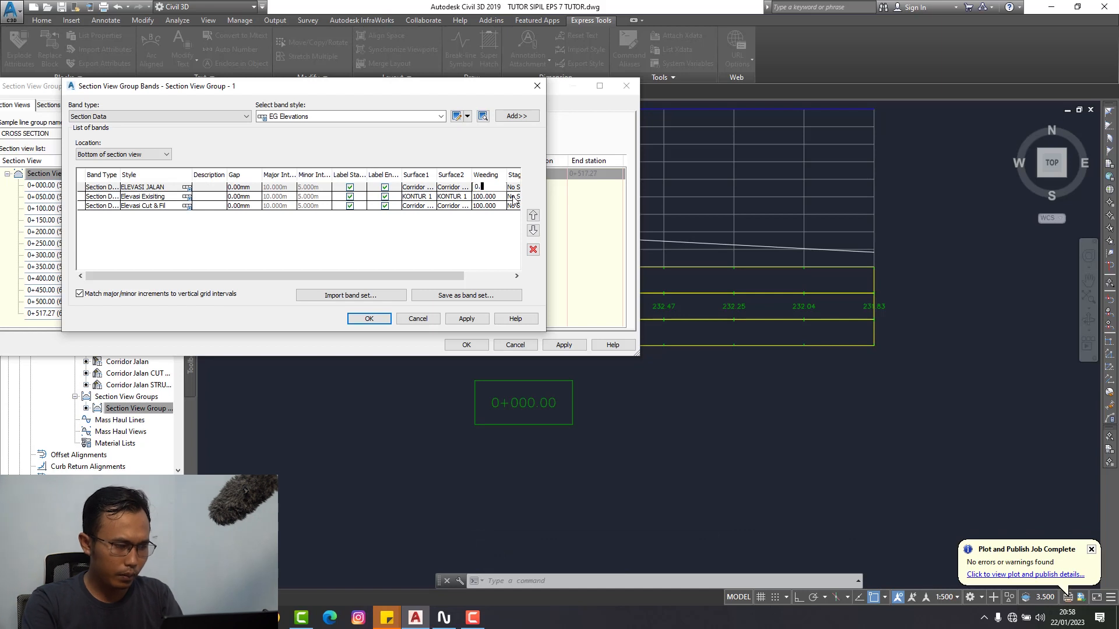
pyautogui.press('Return')
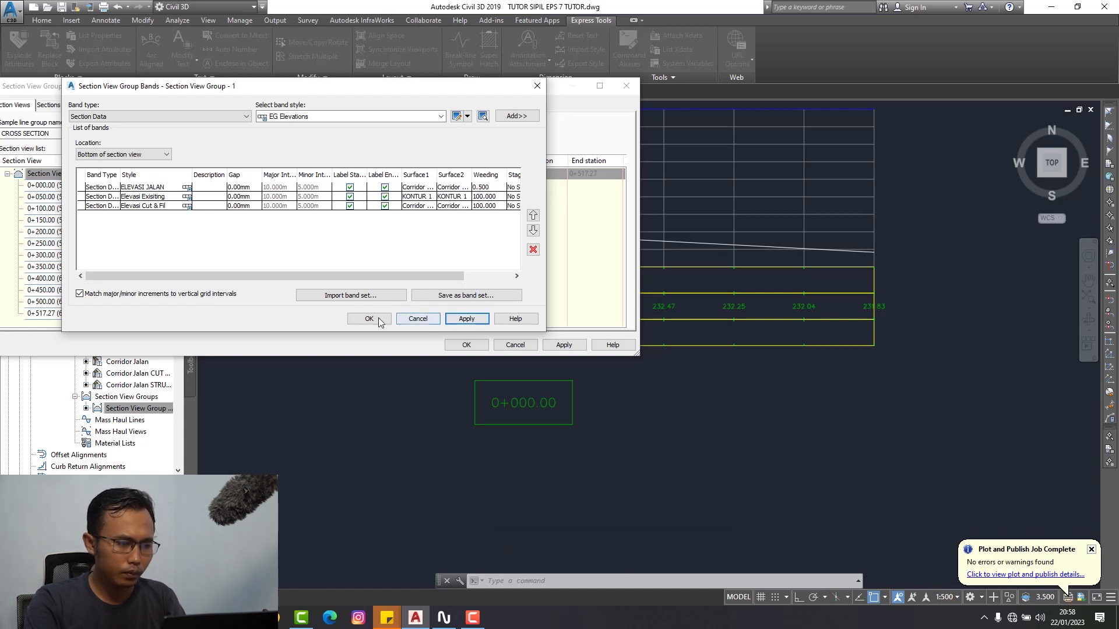
pyautogui.click(369, 319)
pyautogui.click(563, 345)
pyautogui.click(466, 344)
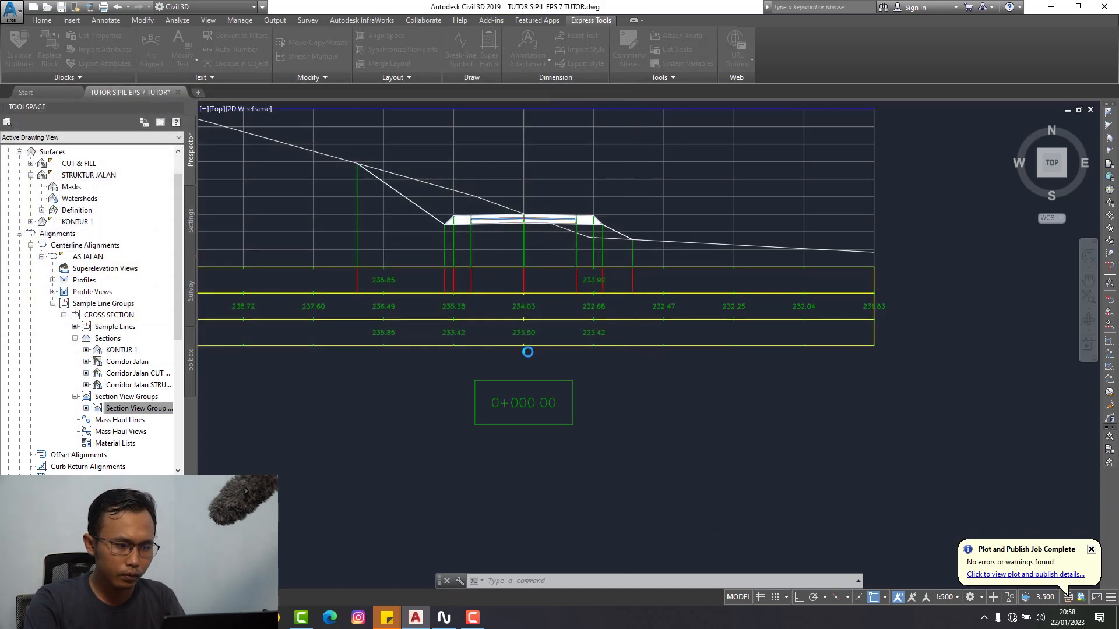
pyautogui.scroll(3, 463, 302)
pyautogui.scroll(-2, 789, 327)
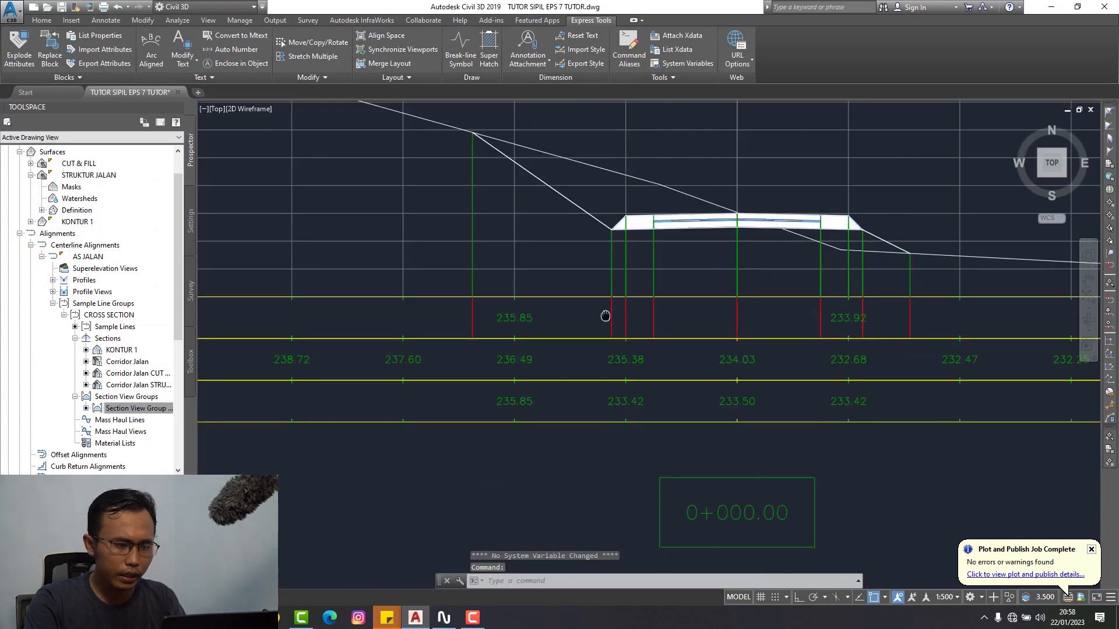
pyautogui.moveTo(605, 315); pyautogui.dragTo(517, 307, button='middle')
# - In the ELEVASI JALAN band style, give the grade breaks small ticks of 0.20 mm at both top and bottom
pyautogui.rightClick(140, 409)
pyautogui.click(153, 414)
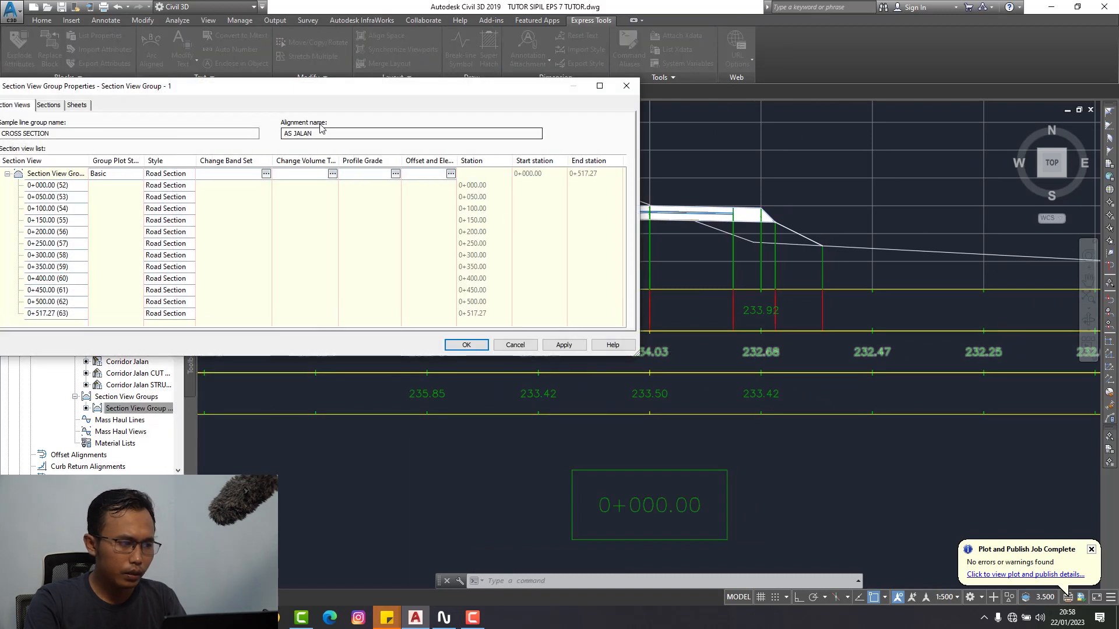
pyautogui.moveTo(340, 88); pyautogui.dragTo(393, 10)
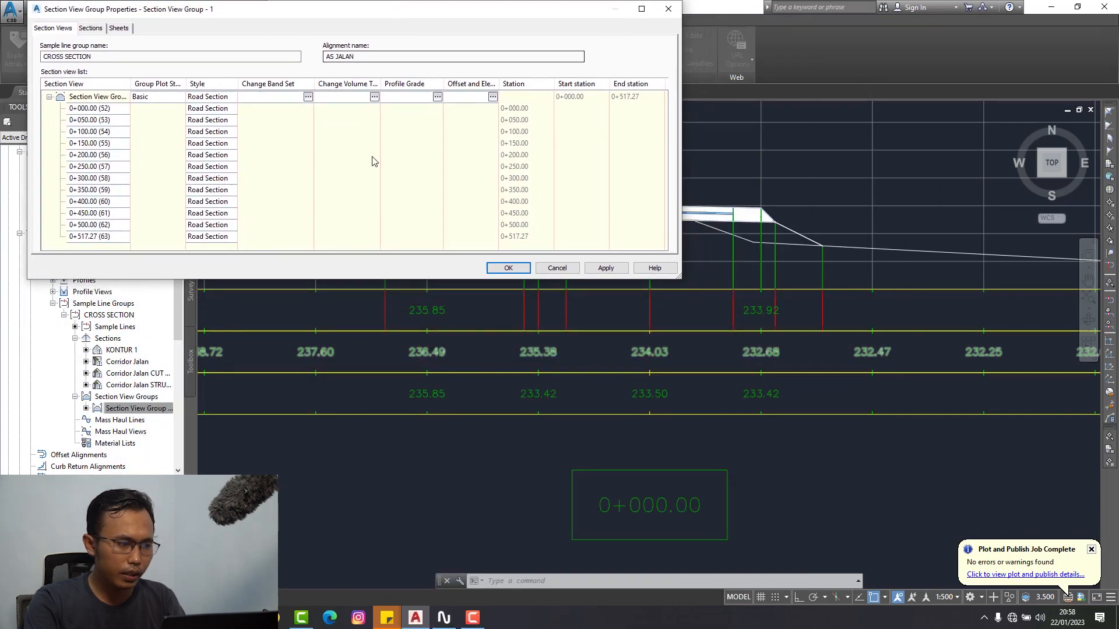
pyautogui.click(307, 96)
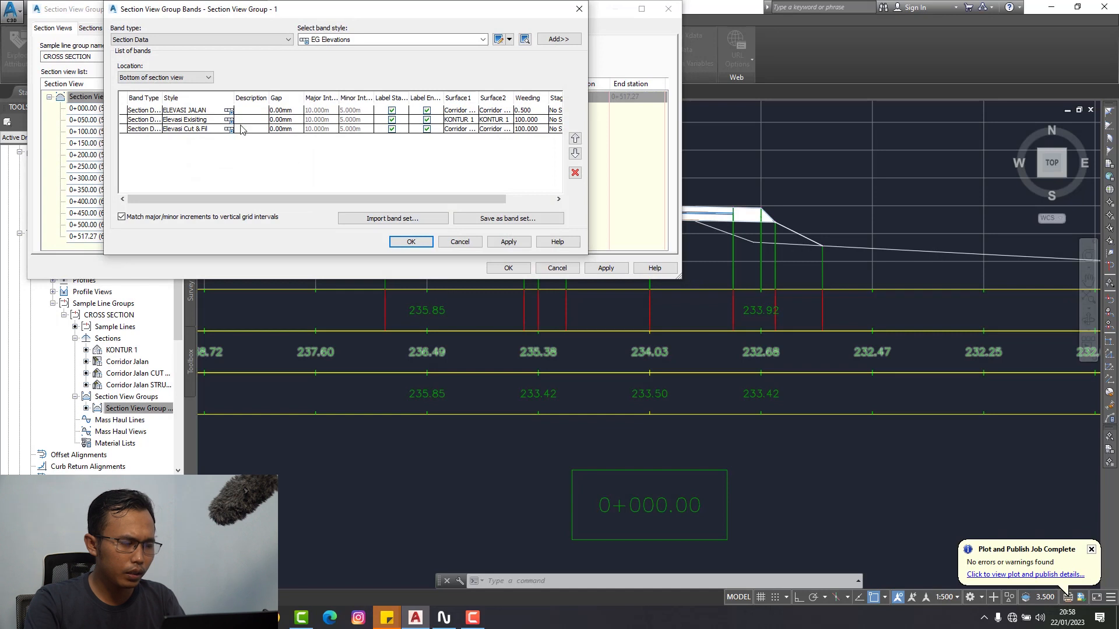
pyautogui.click(231, 111)
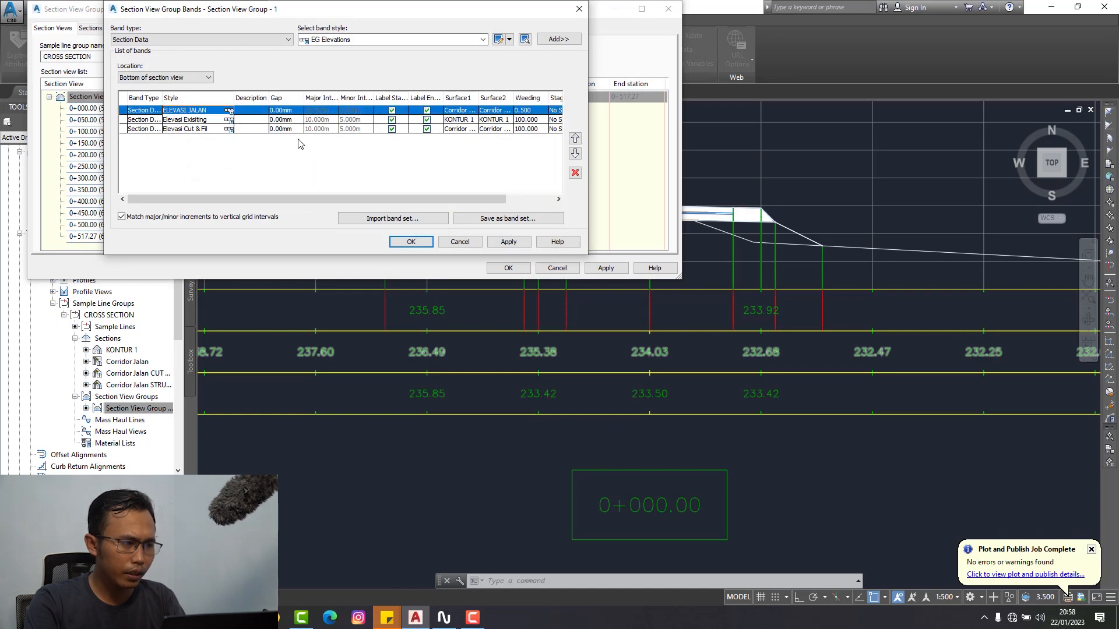
pyautogui.click(228, 111)
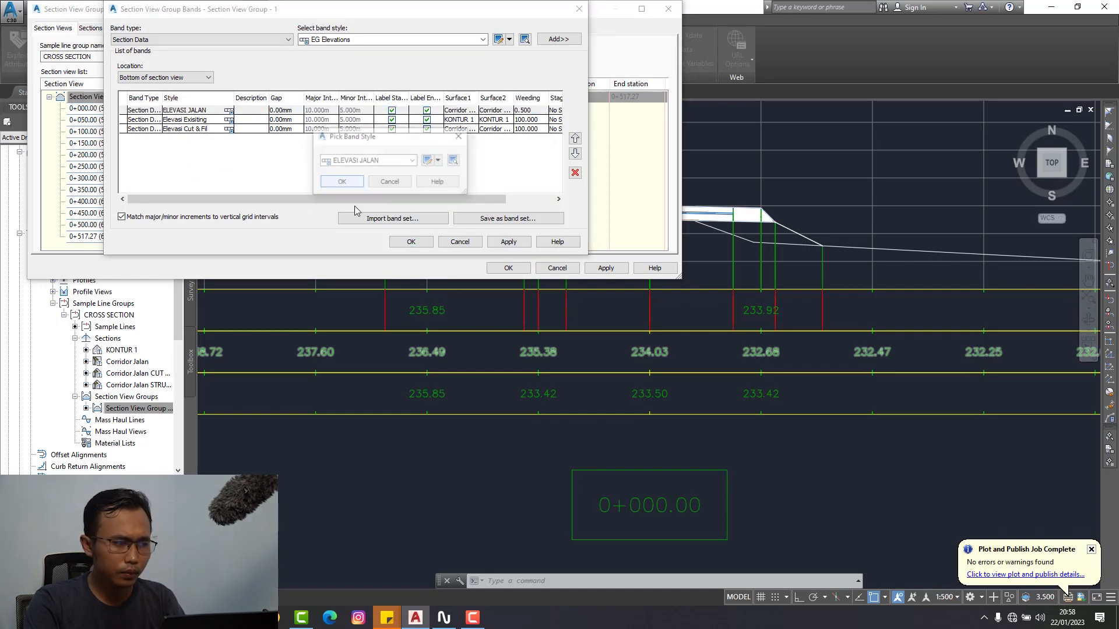
pyautogui.click(429, 161)
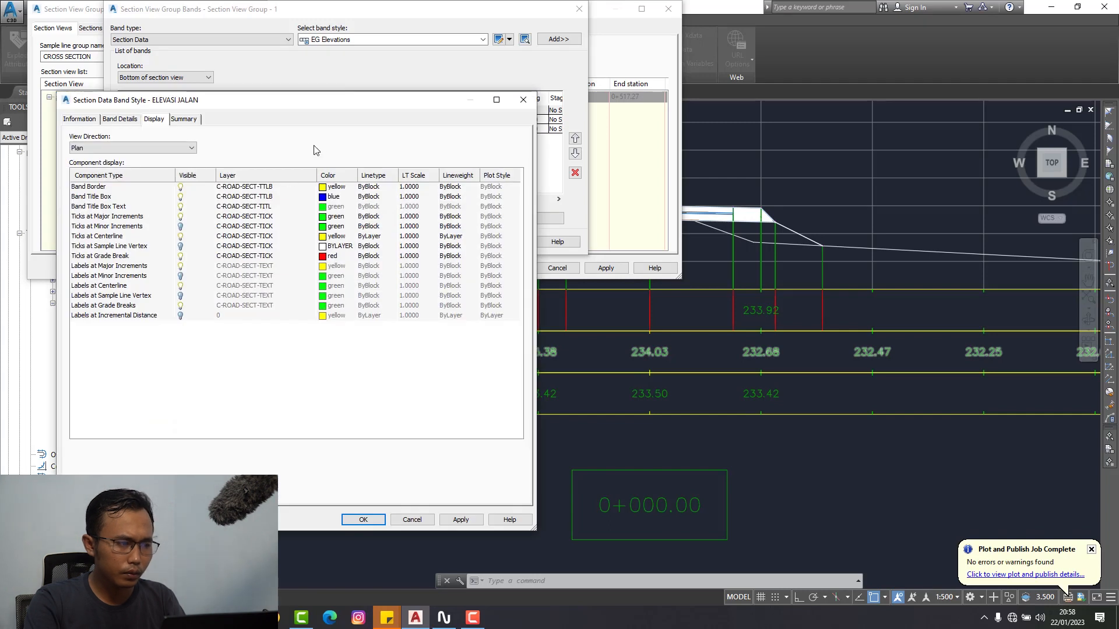
pyautogui.moveTo(362, 108)
pyautogui.mouseDown()
pyautogui.moveTo(845, 122)
pyautogui.moveTo(864, 292)
pyautogui.moveTo(795, 88)
pyautogui.moveTo(793, 28)
pyautogui.moveTo(664, 24)
pyautogui.mouseUp()
pyautogui.click(672, 47)
pyautogui.click(791, 112)
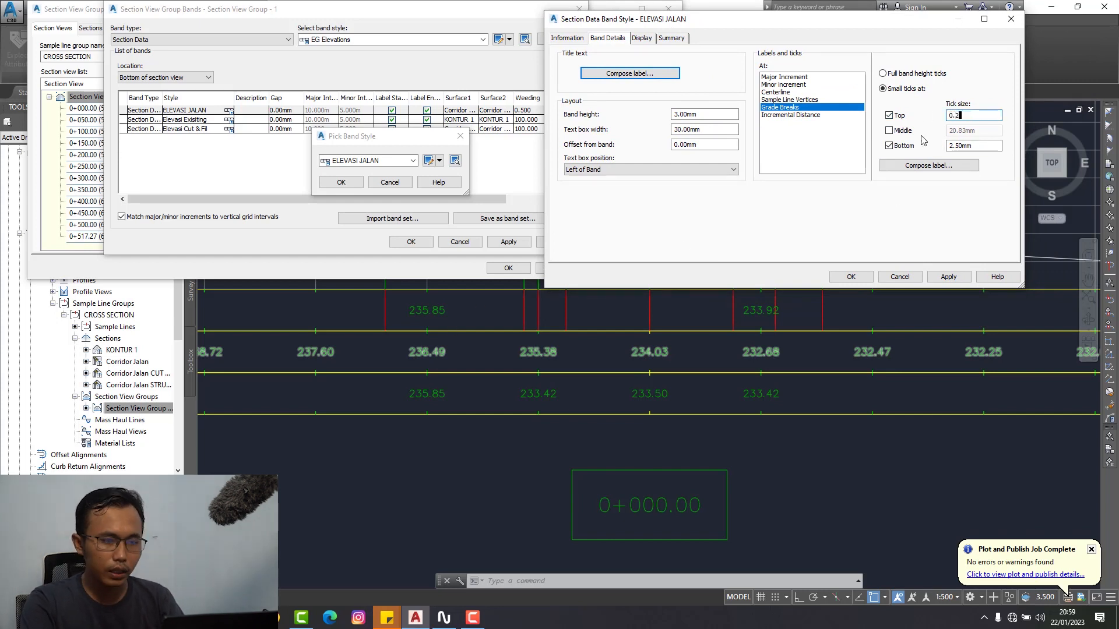
# - Add a text component to the Grade Breaks label with a text height of 0.50 mm and accept the label
pyautogui.click(926, 167)
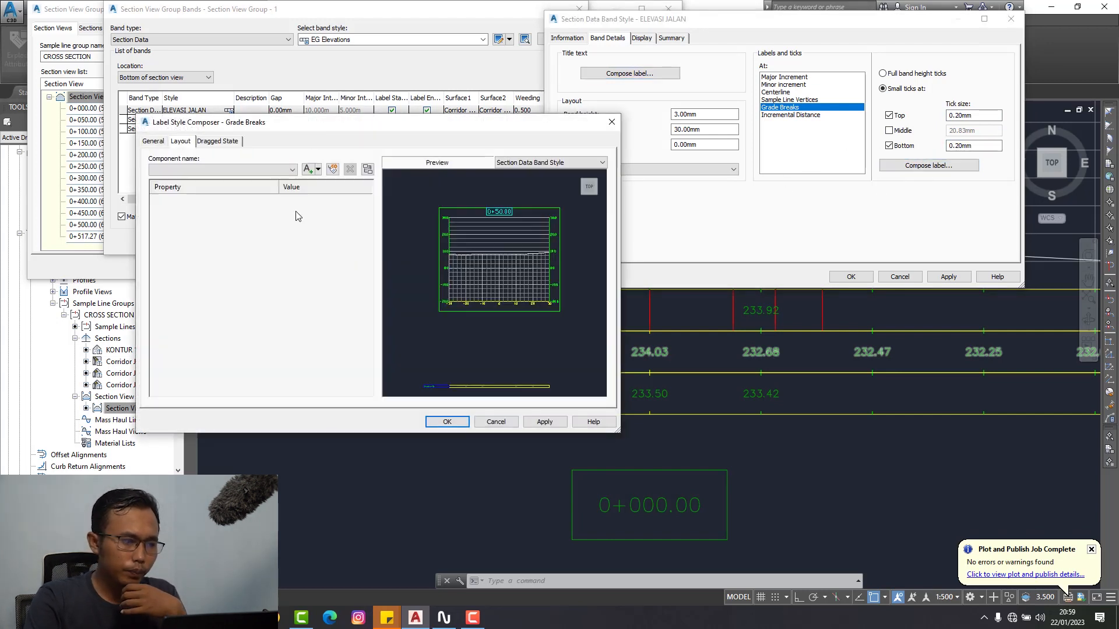
pyautogui.moveTo(340, 128); pyautogui.dragTo(722, 14)
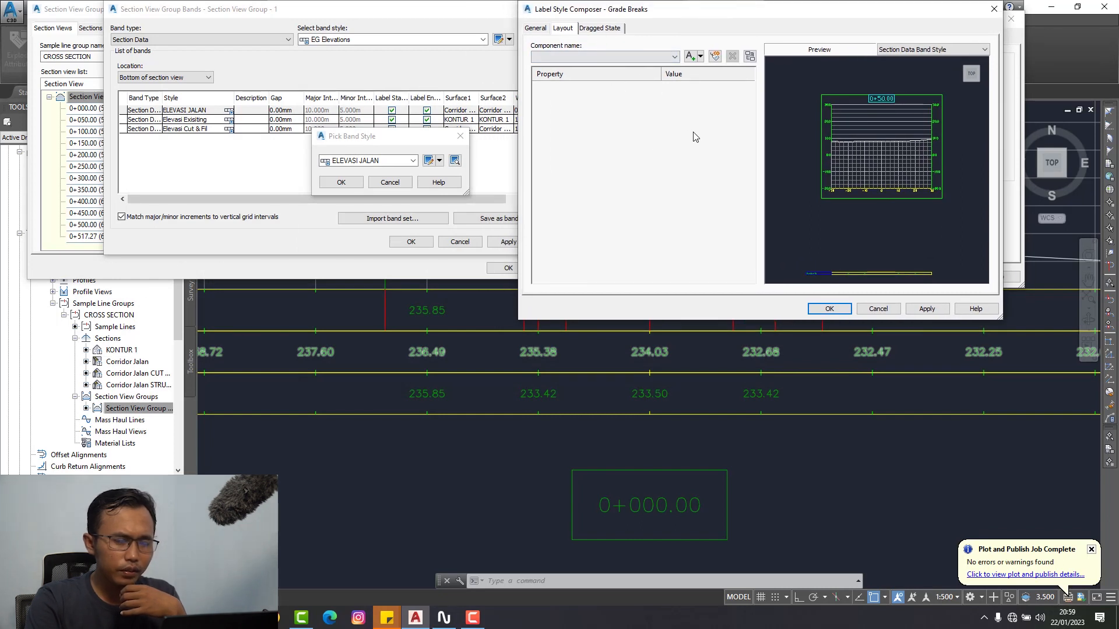
pyautogui.click(690, 57)
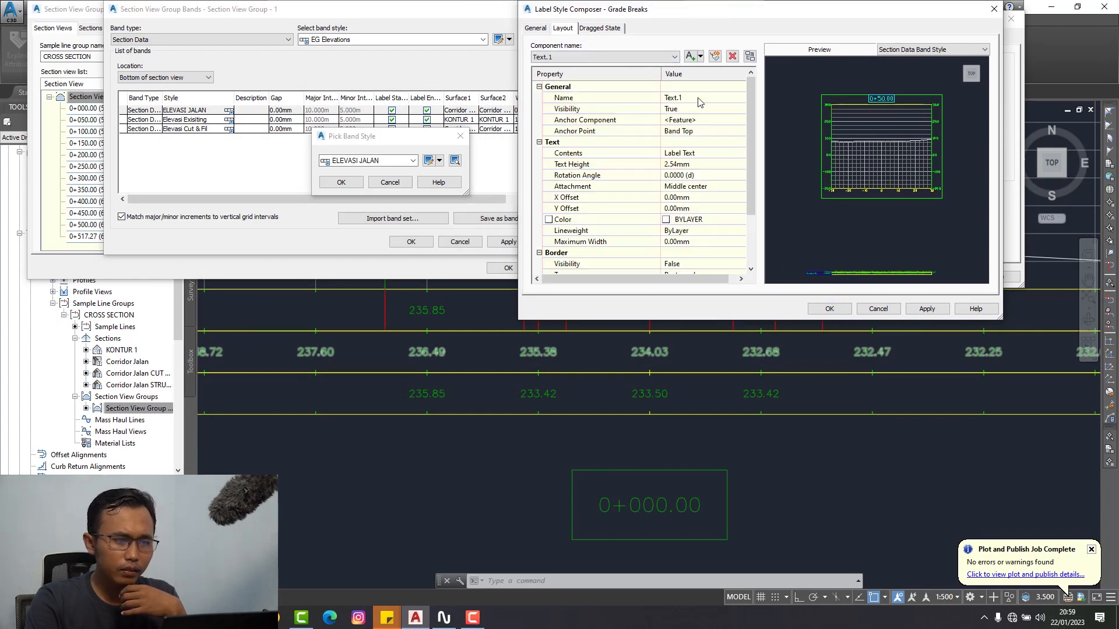
pyautogui.click(708, 164)
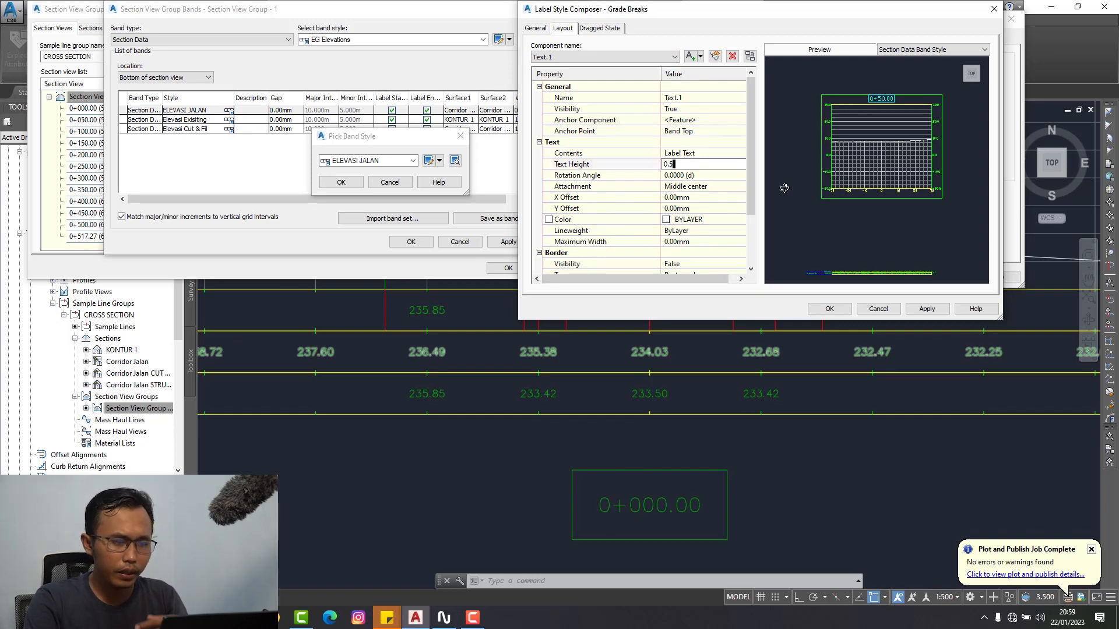
pyautogui.press('Return')
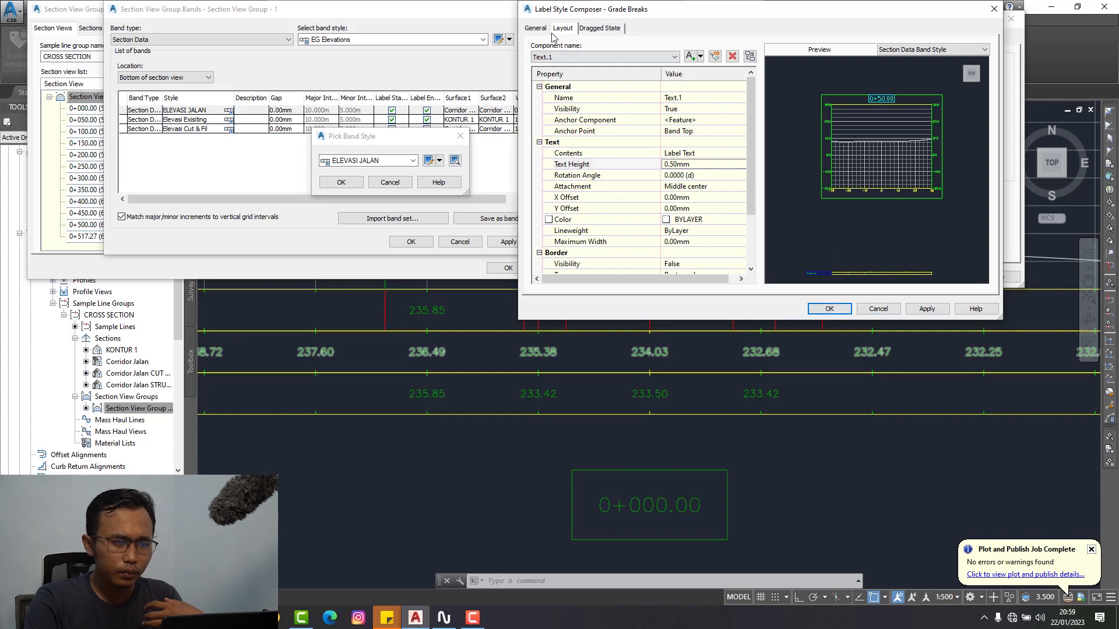
pyautogui.click(828, 309)
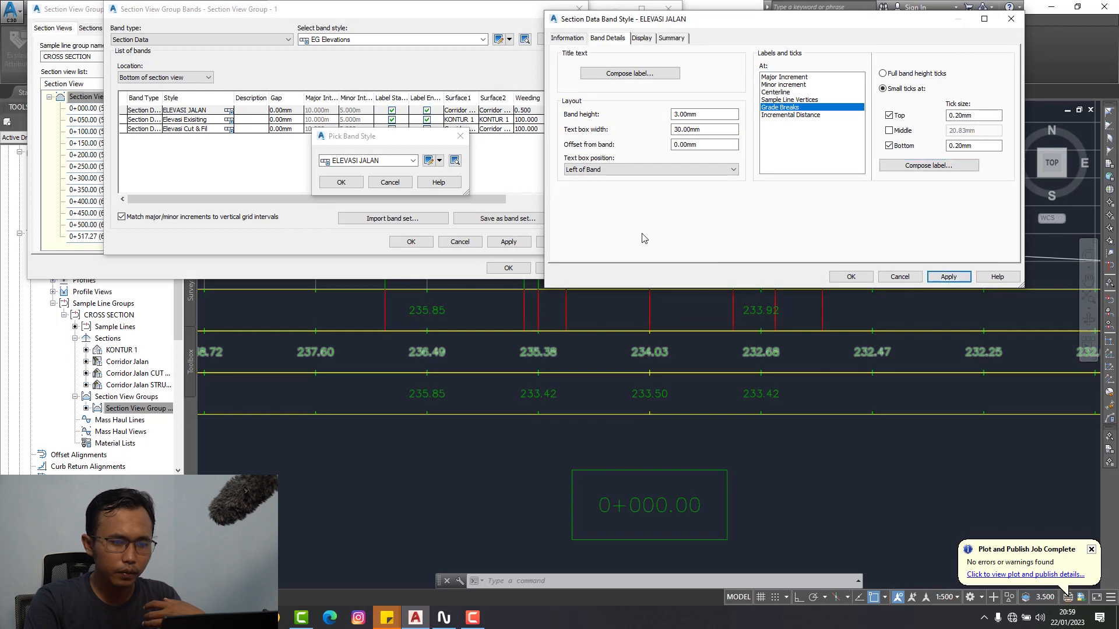
# - Accept the ELEVASI JALAN band style, apply it to Section View Group - 1 and inspect the grade-break labels under the section
pyautogui.click(851, 277)
pyautogui.press('Return')
pyautogui.click(508, 241)
pyautogui.click(412, 241)
pyautogui.click(606, 268)
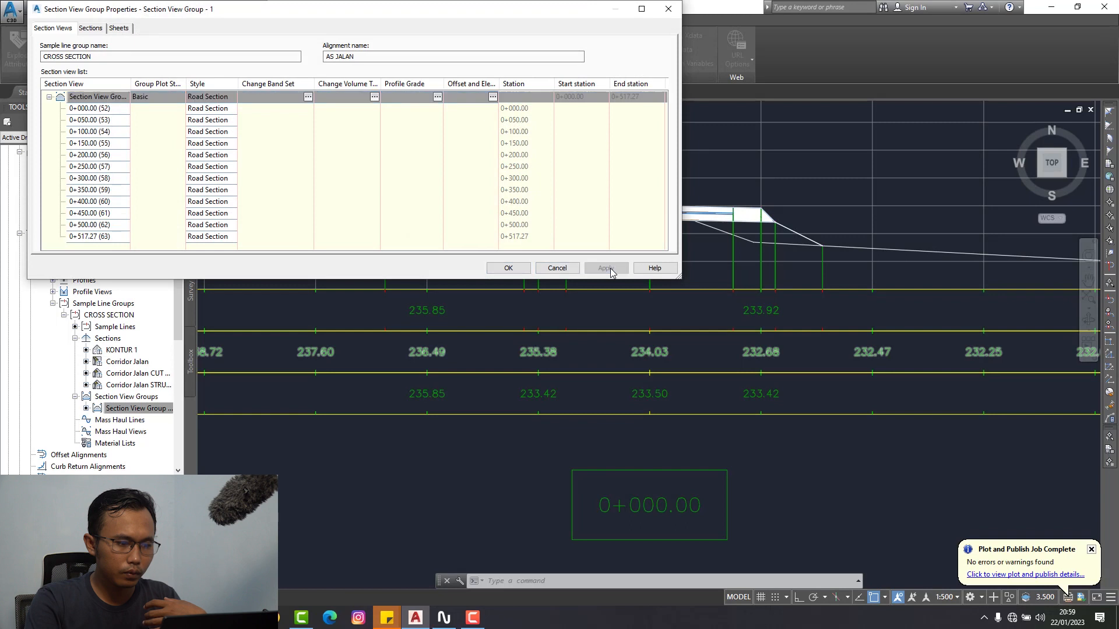
pyautogui.click(508, 268)
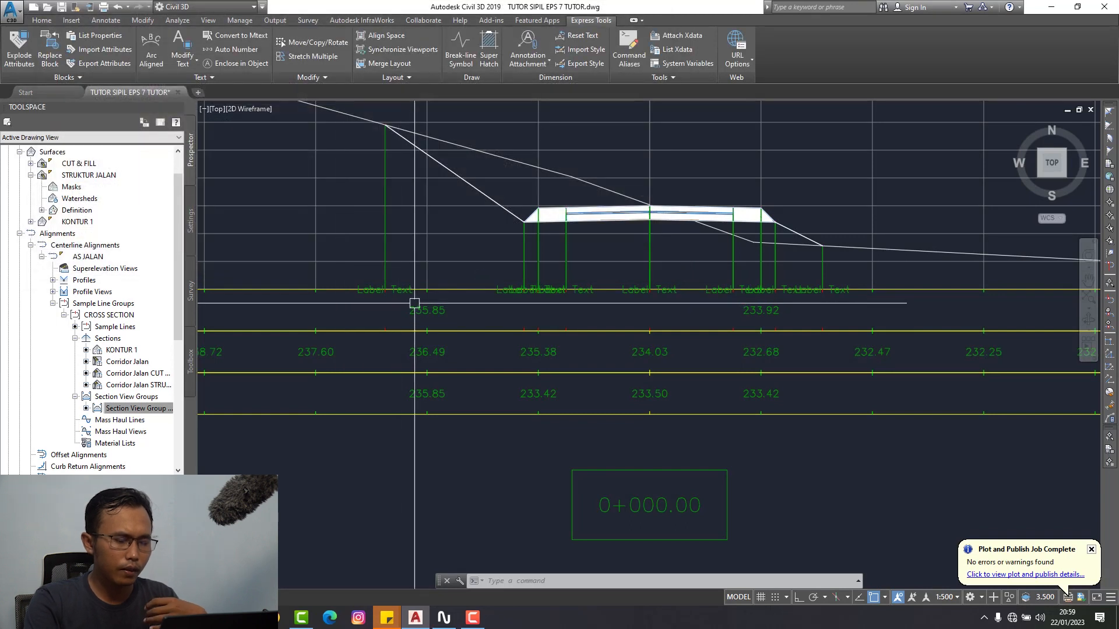
pyautogui.scroll(-2, 550, 342)
pyautogui.scroll(4, 482, 310)
pyautogui.moveTo(462, 296); pyautogui.dragTo(491, 258, button='middle')
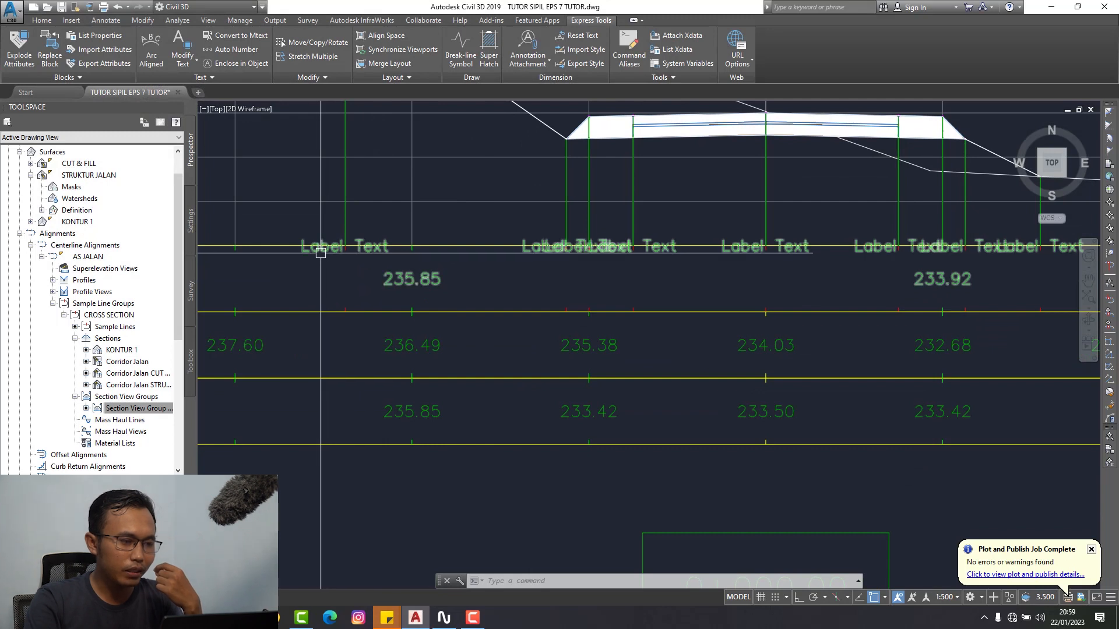
# - Open the ELEVASI JALAN band style for editing from the band set of Section View Group - 1
pyautogui.scroll(-4, 338, 262)
pyautogui.scroll(4, 355, 268)
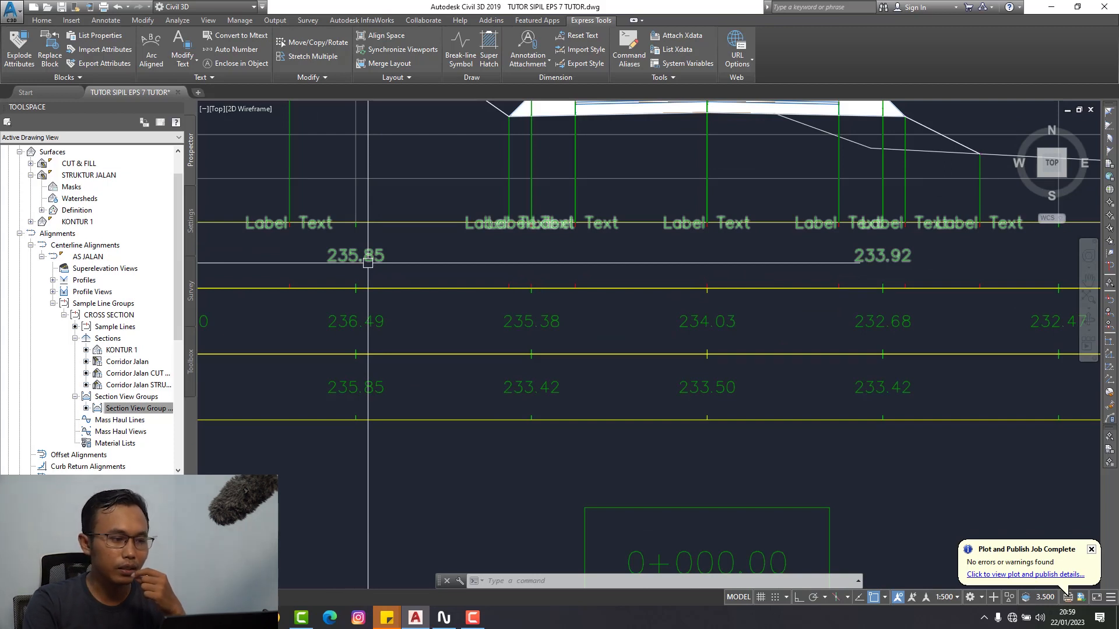
pyautogui.scroll(-2, 367, 262)
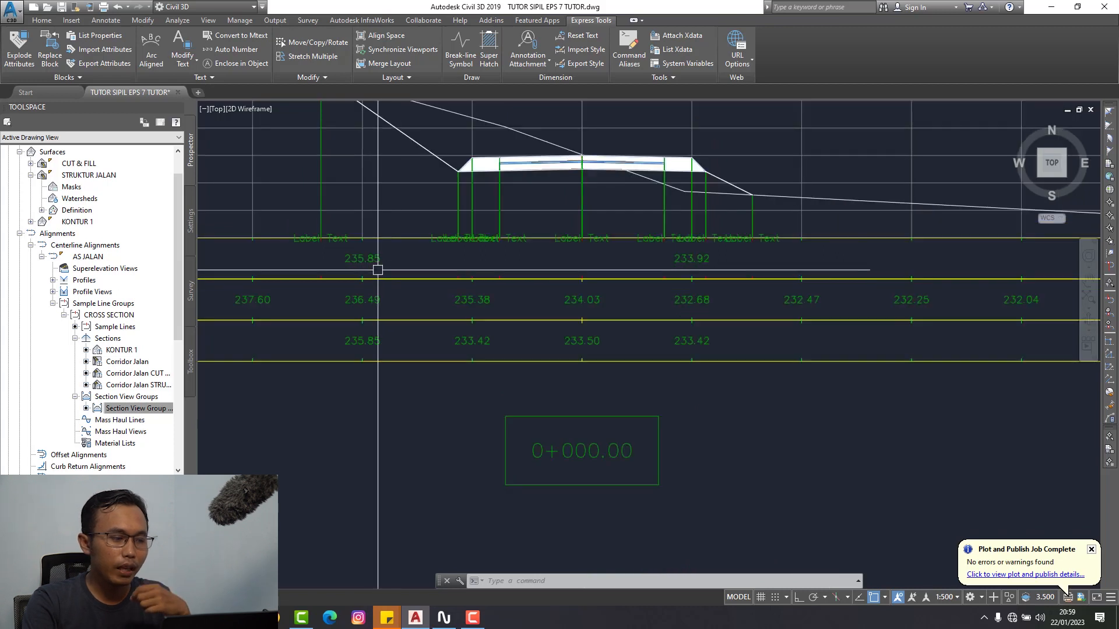
pyautogui.click(149, 405)
pyautogui.rightClick(148, 405)
pyautogui.click(169, 411)
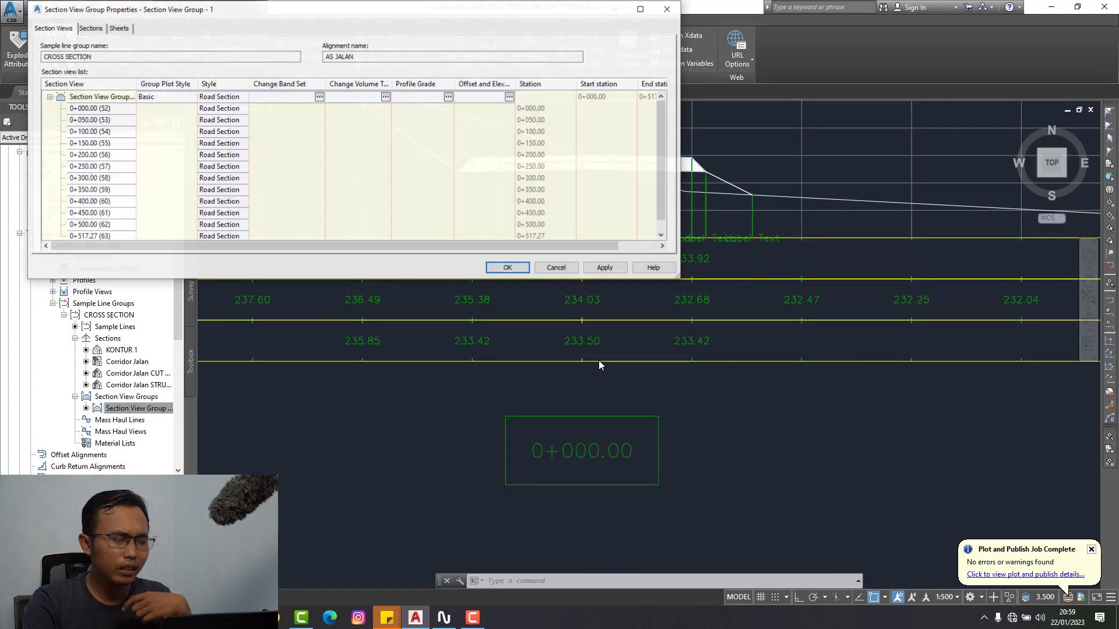
pyautogui.moveTo(518, 11)
pyautogui.mouseDown()
pyautogui.moveTo(662, 261)
pyautogui.moveTo(763, 319)
pyautogui.mouseUp()
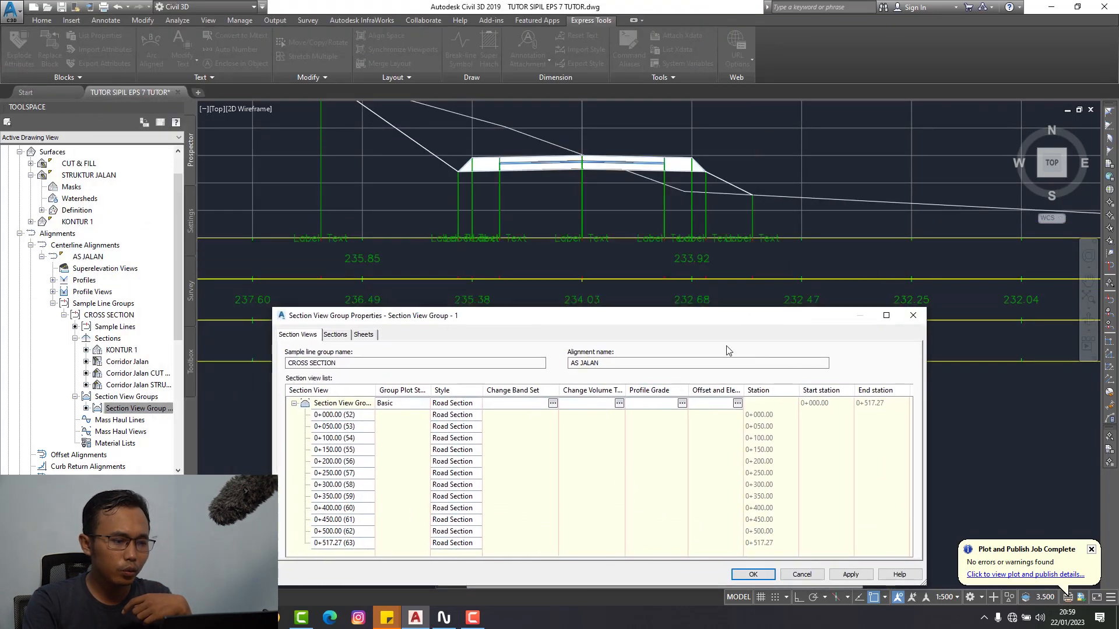
pyautogui.click(557, 404)
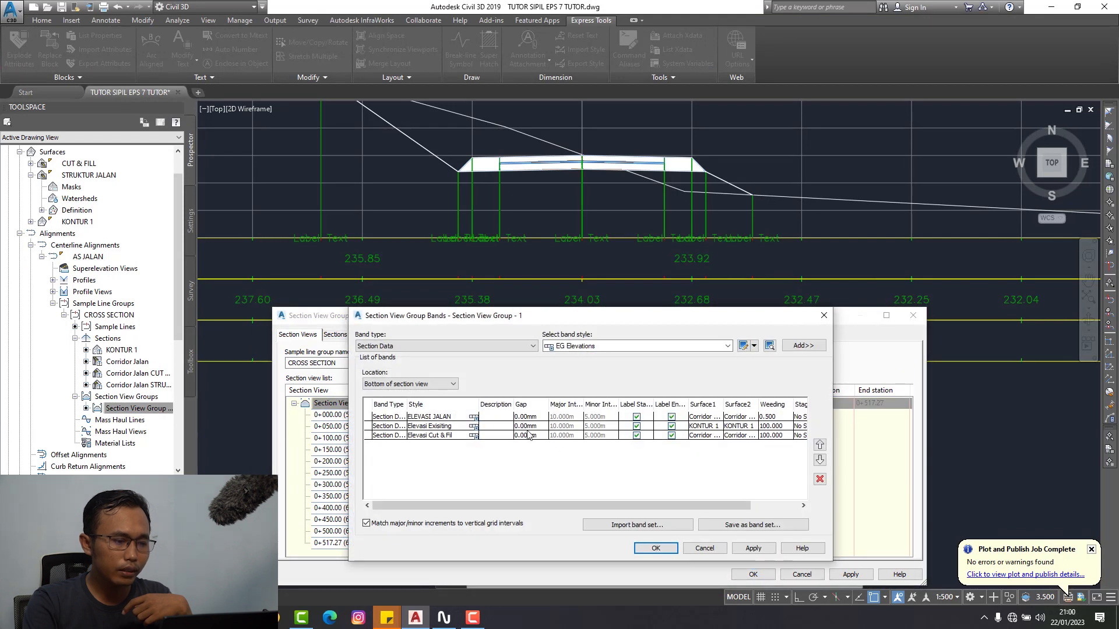
pyautogui.click(475, 417)
pyautogui.click(474, 417)
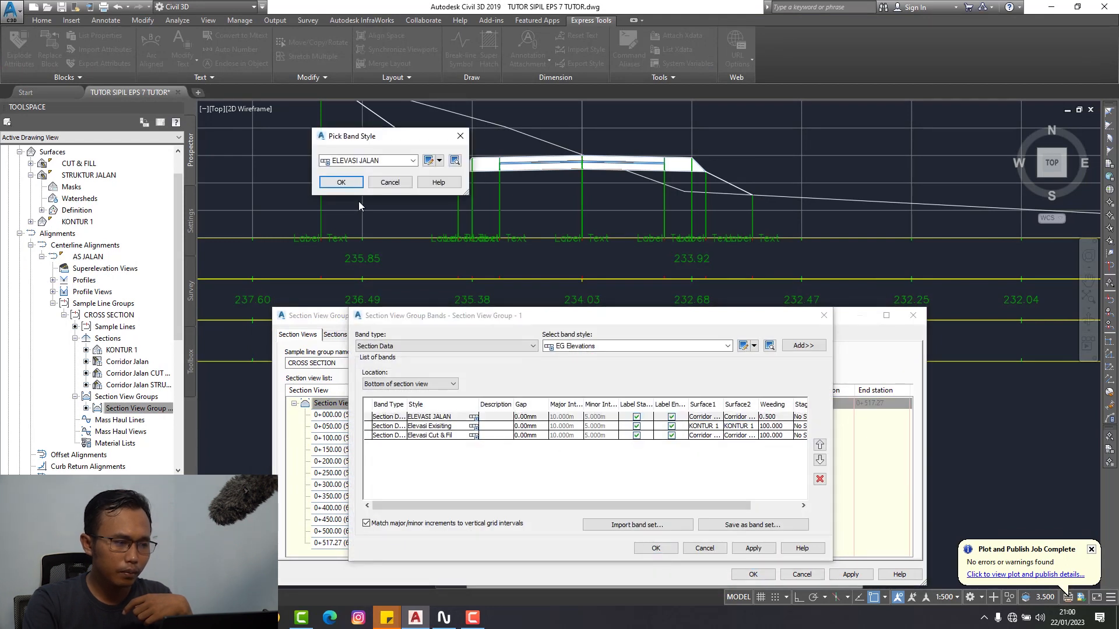
pyautogui.moveTo(382, 136); pyautogui.dragTo(364, 361)
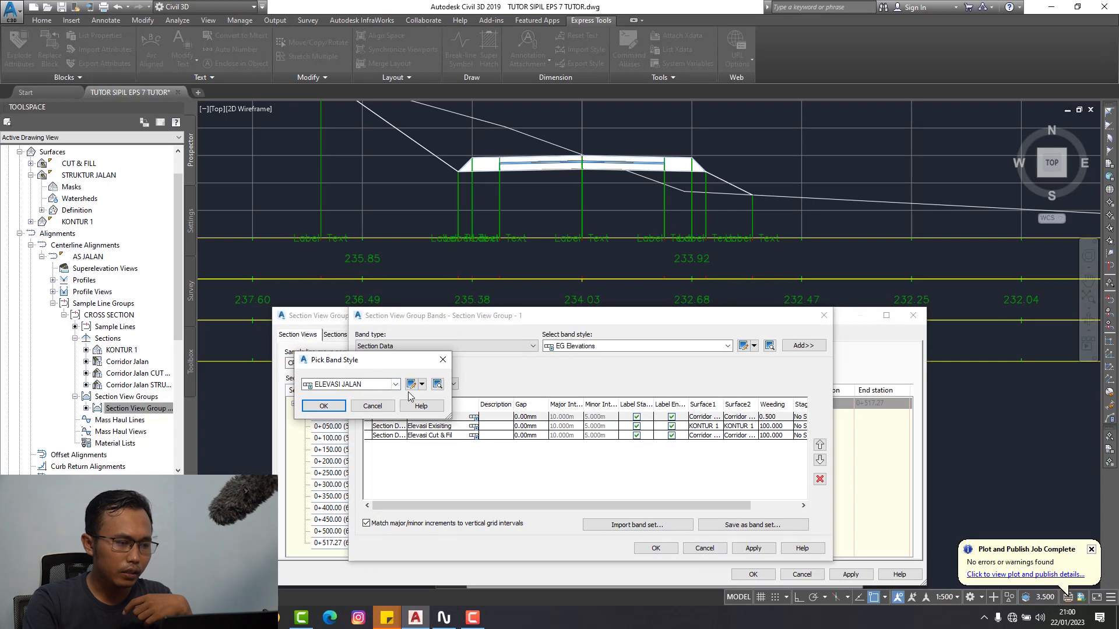
pyautogui.click(411, 385)
pyautogui.moveTo(698, 19); pyautogui.dragTo(485, 248)
pyautogui.click(571, 337)
pyautogui.click(704, 397)
pyautogui.moveTo(723, 18); pyautogui.dragTo(504, 271)
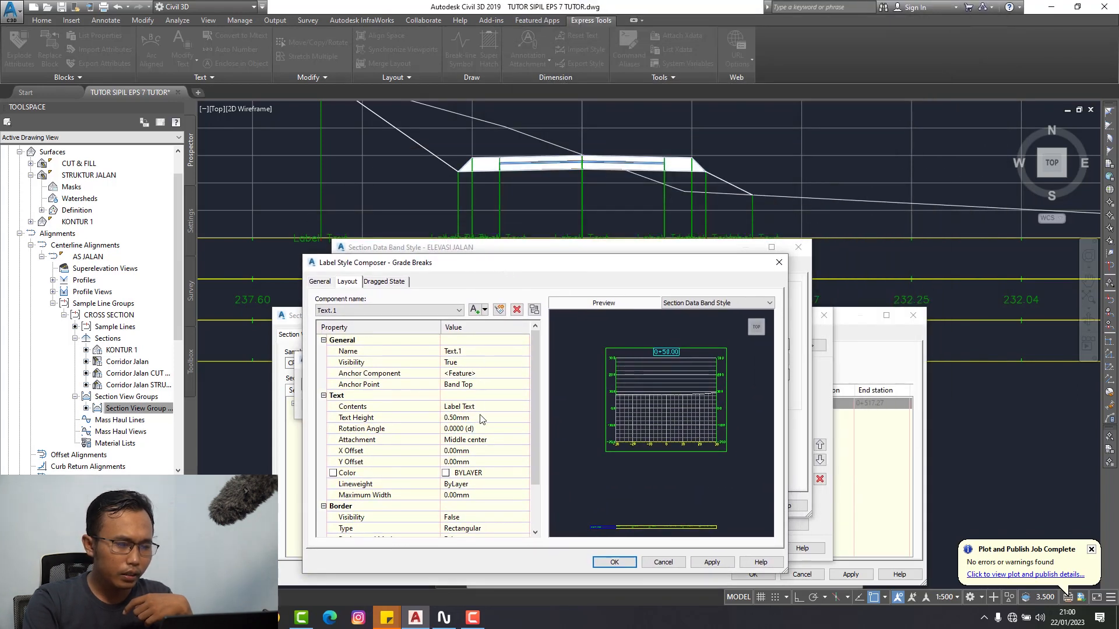
pyautogui.click(524, 407)
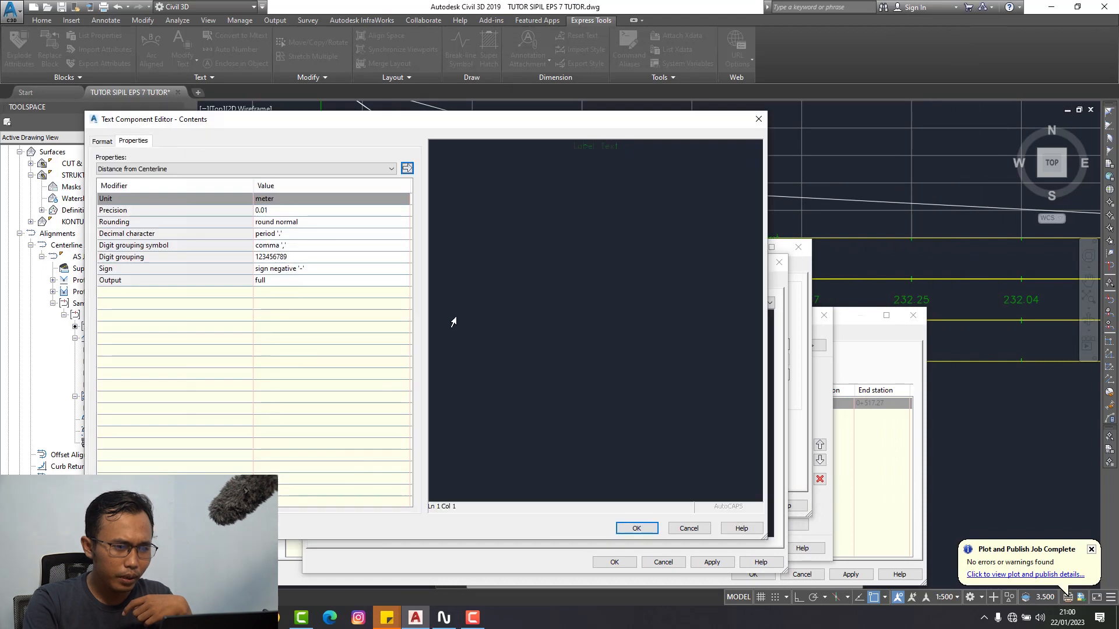
pyautogui.doubleClick(576, 151)
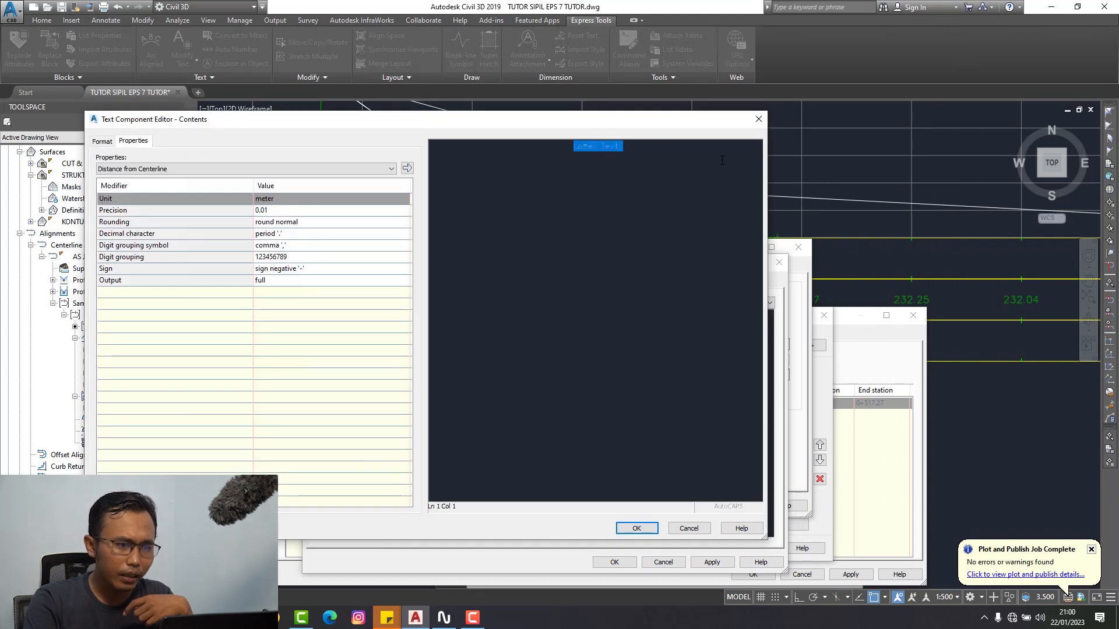
pyautogui.click(758, 120)
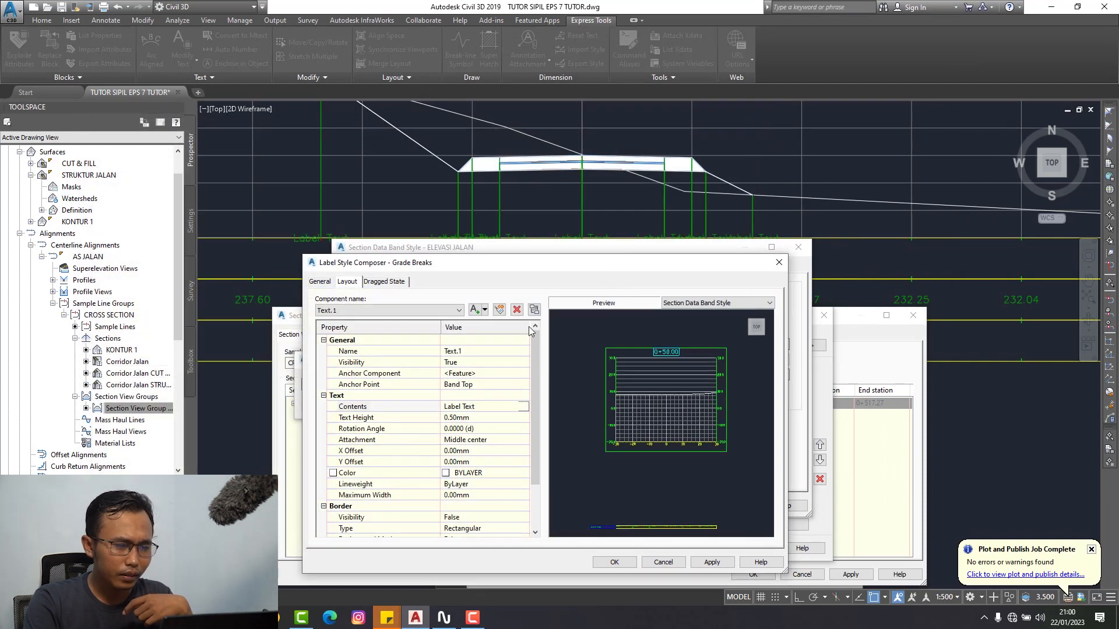
pyautogui.click(674, 563)
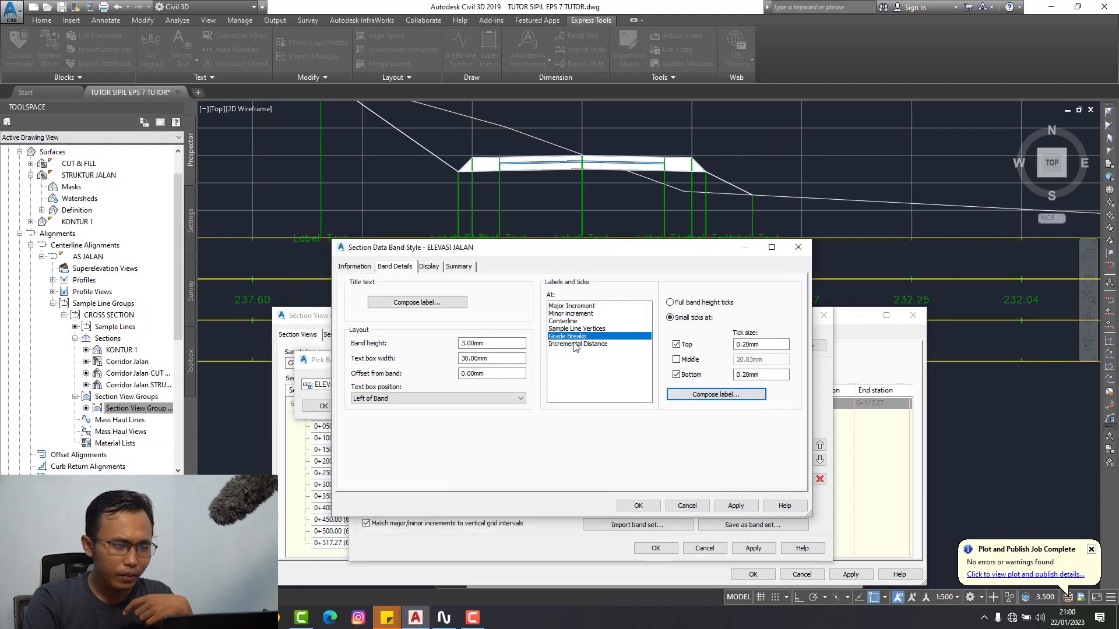
# - Copy the Section1 Elevation expression from the Major Increment label's text contents and leave that label as it is
pyautogui.click(571, 306)
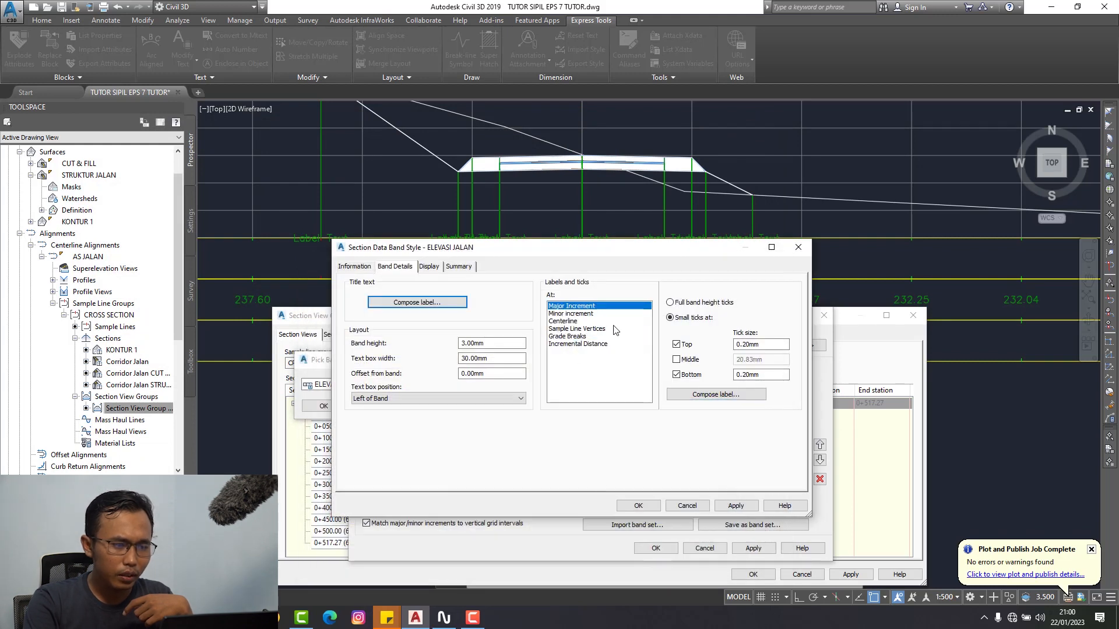
pyautogui.click(702, 397)
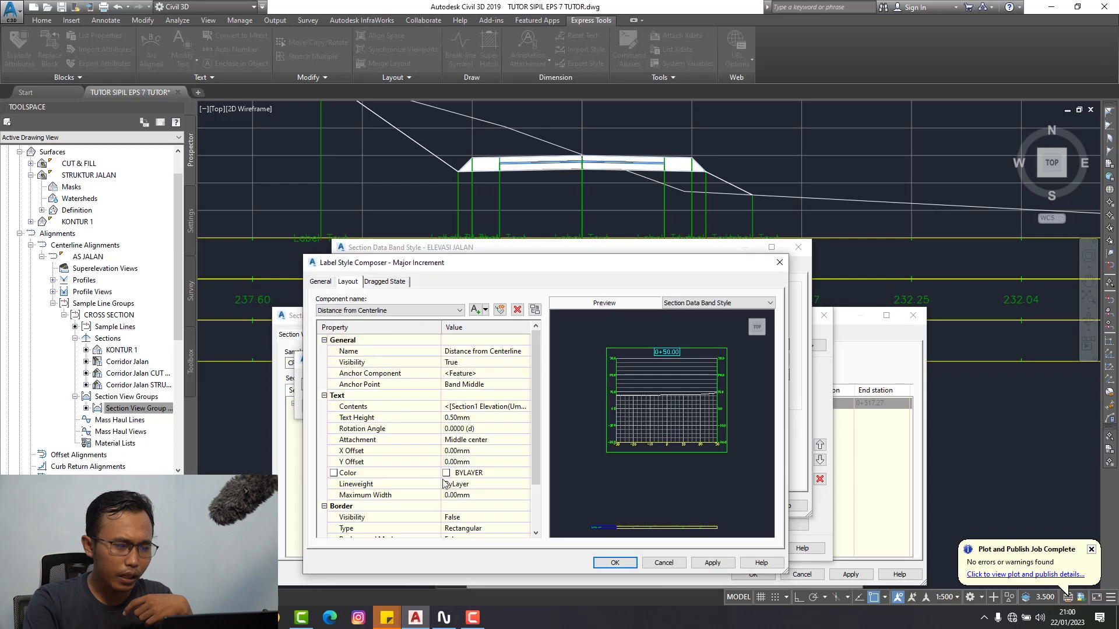
pyautogui.click(513, 407)
pyautogui.click(527, 407)
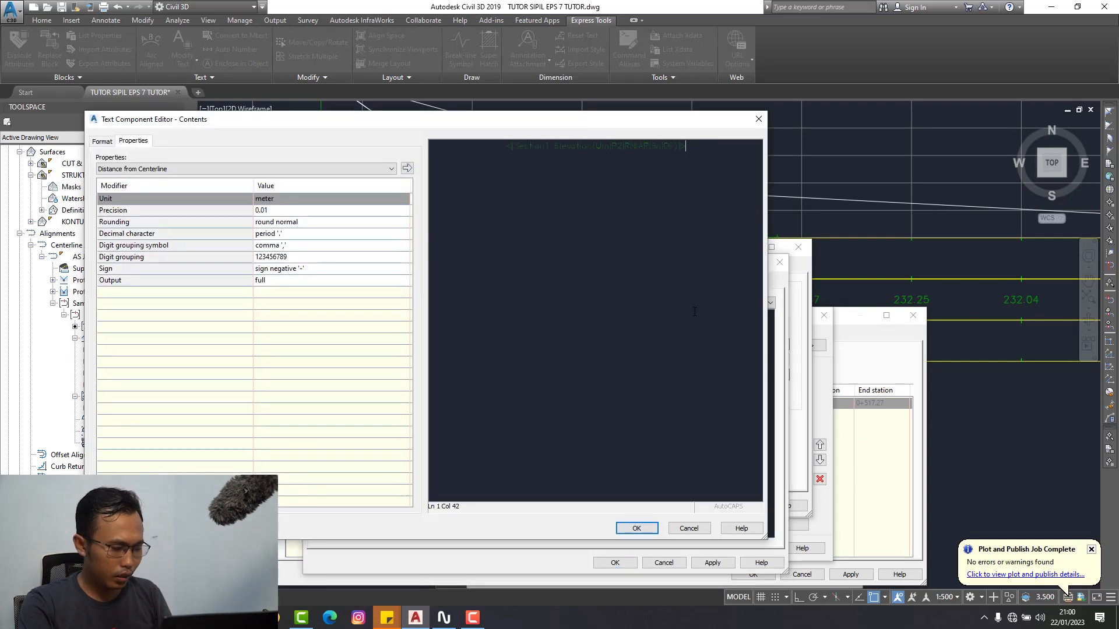
pyautogui.hotkey('ctrl', 'a')
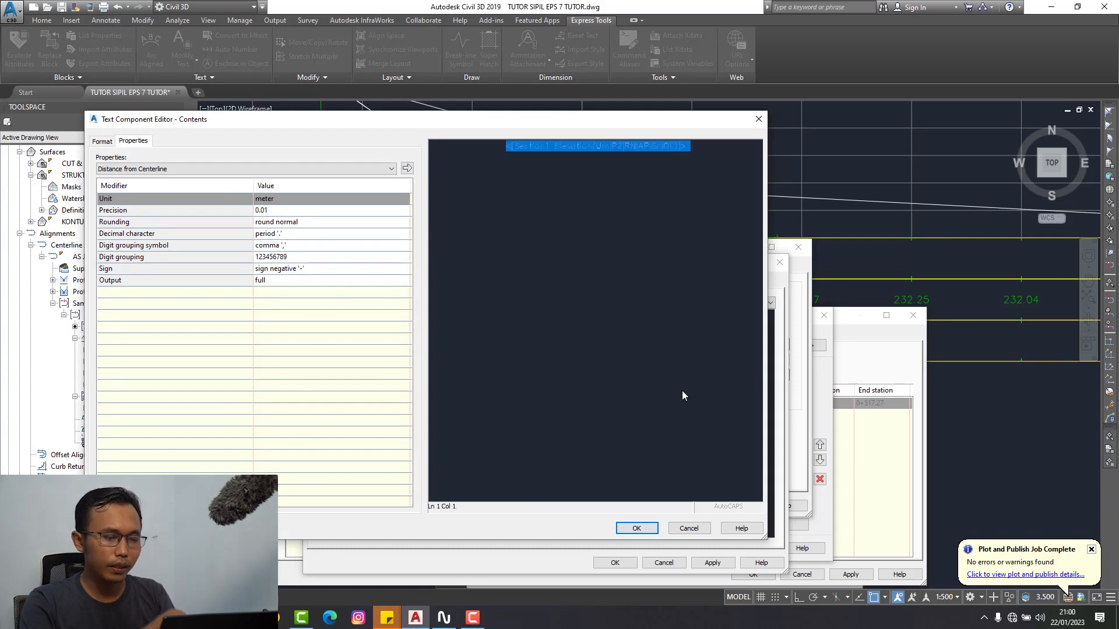
pyautogui.click(688, 528)
pyautogui.click(647, 563)
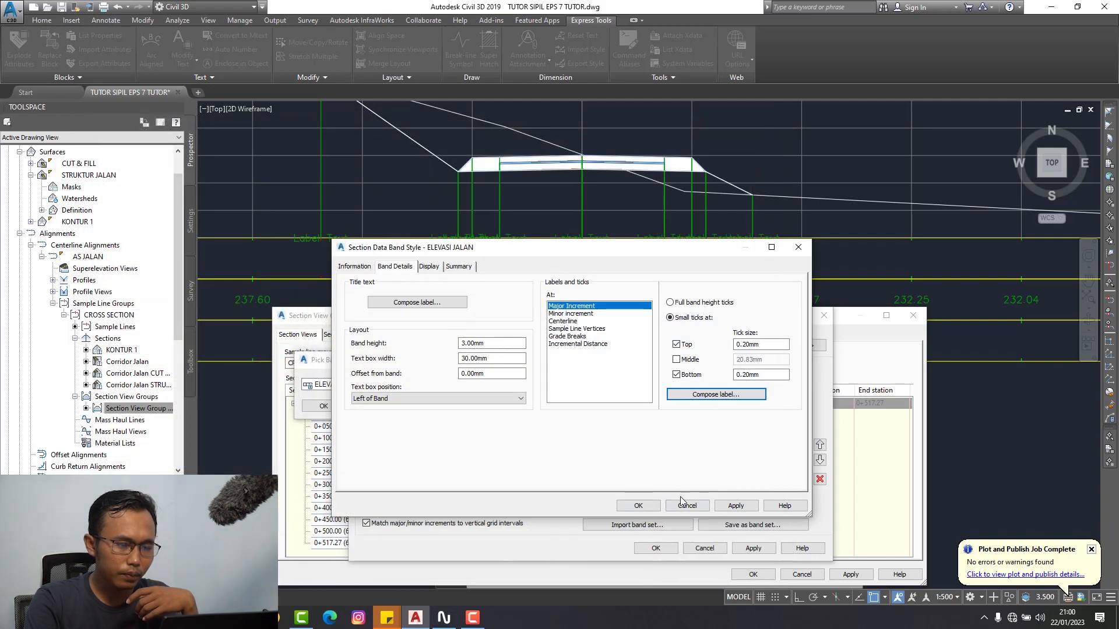
# - Replace the placeholder text contents of the Grade Breaks label with the copied Section1 Elevation expression
pyautogui.click(571, 338)
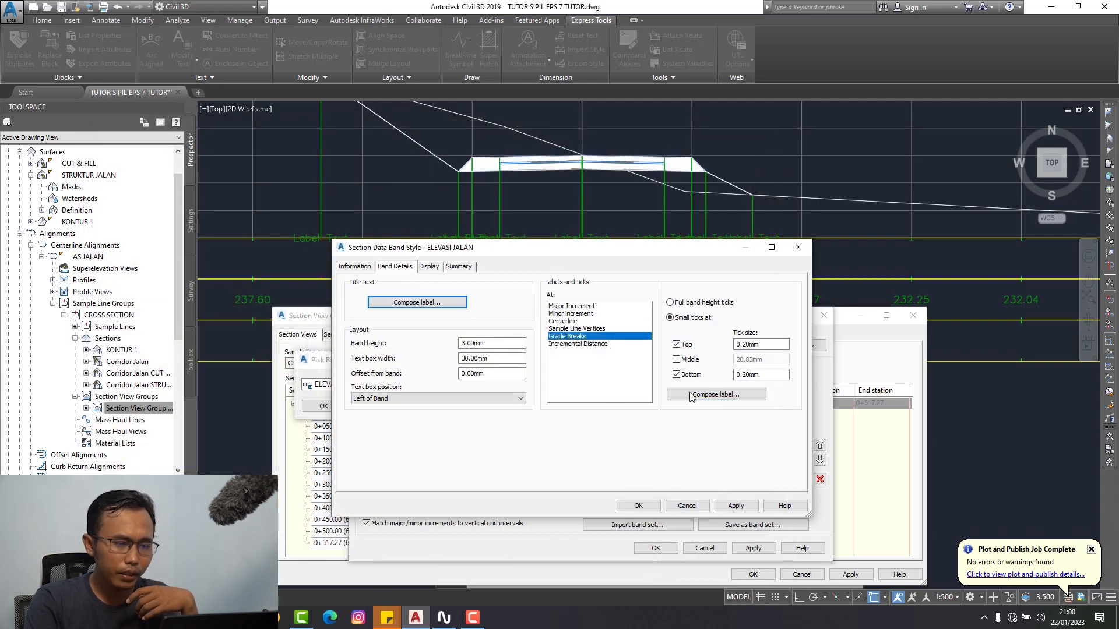
pyautogui.click(702, 396)
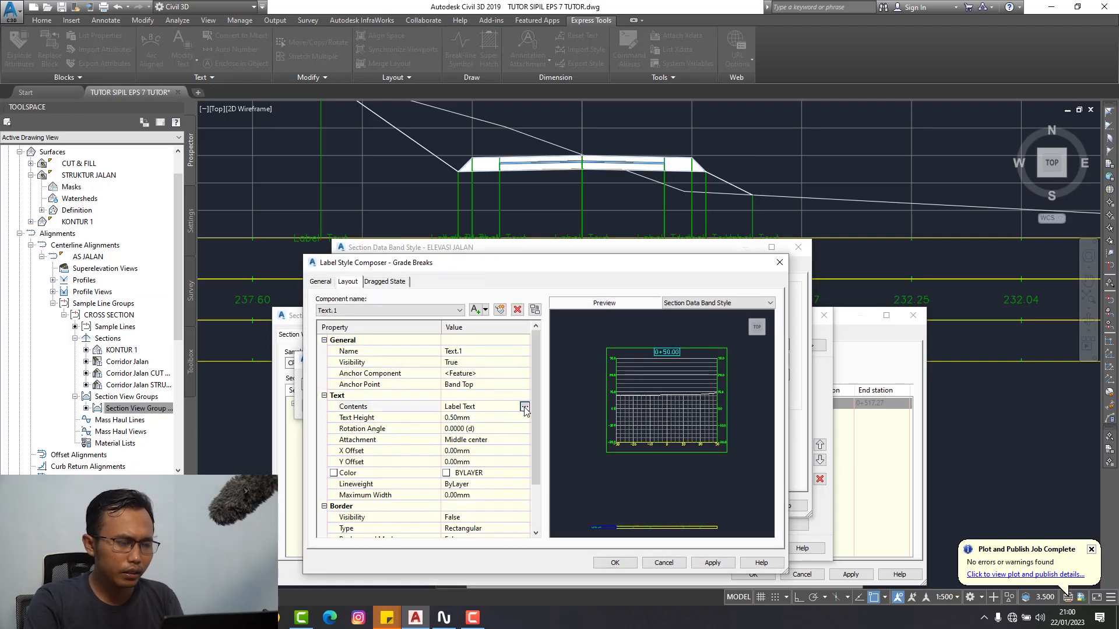
pyautogui.click(524, 407)
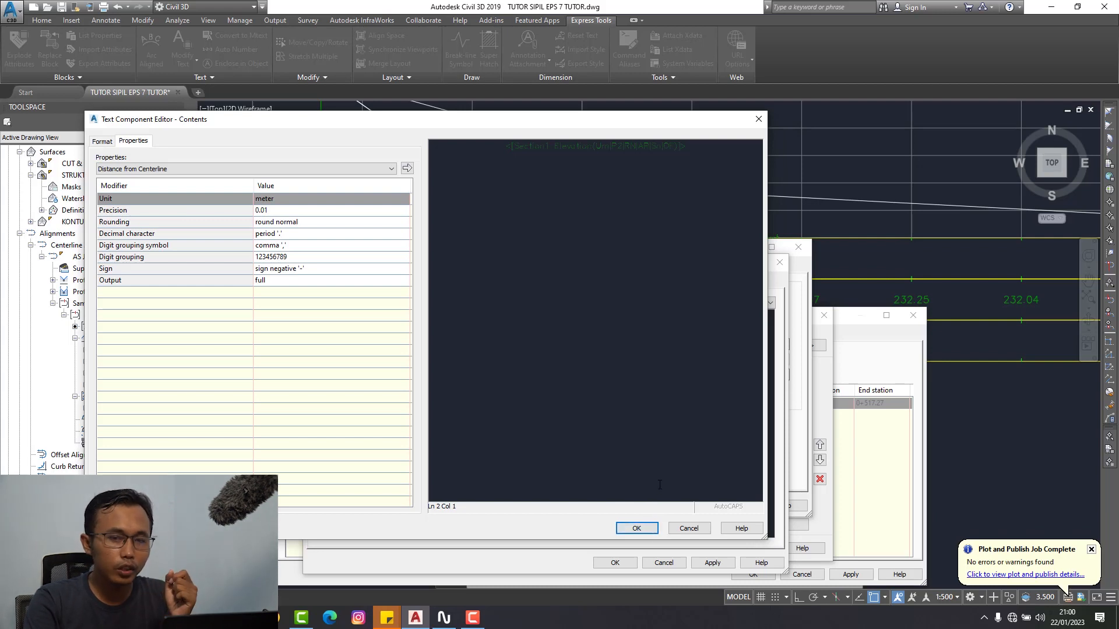
pyautogui.click(636, 529)
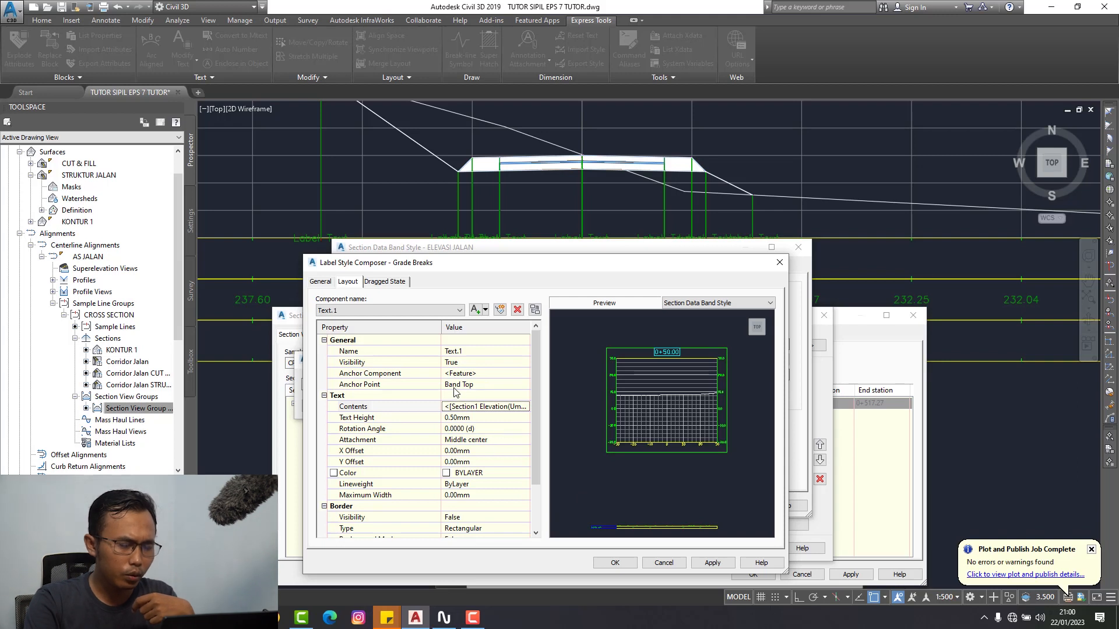
# - Set the Grade Breaks label's anchor point to Band Middle and accept the label
pyautogui.click(472, 384)
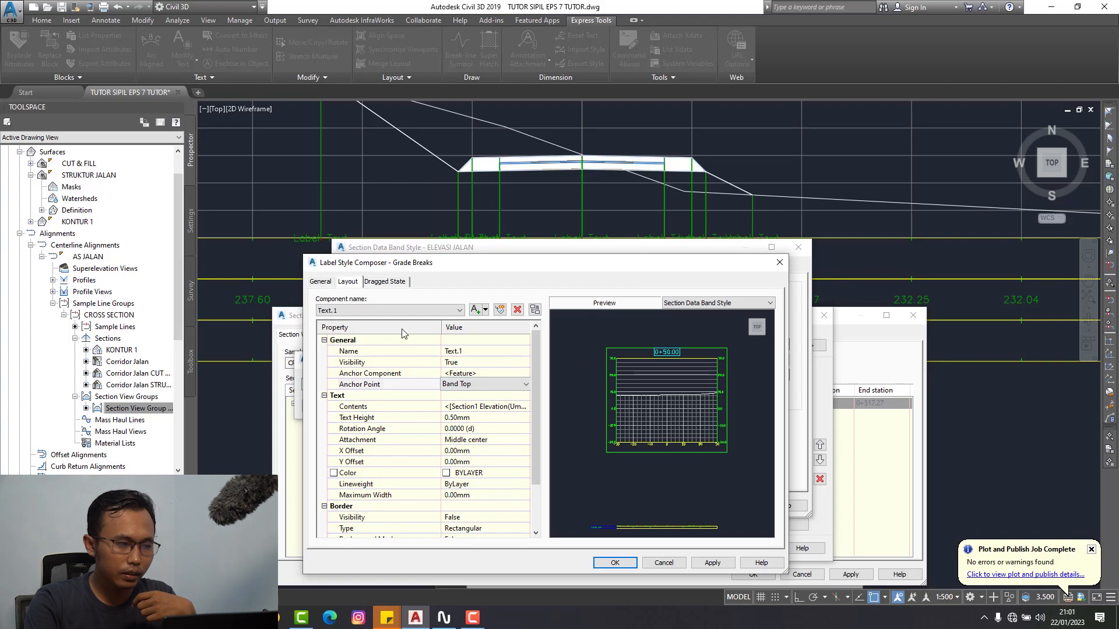
pyautogui.click(495, 384)
pyautogui.click(466, 405)
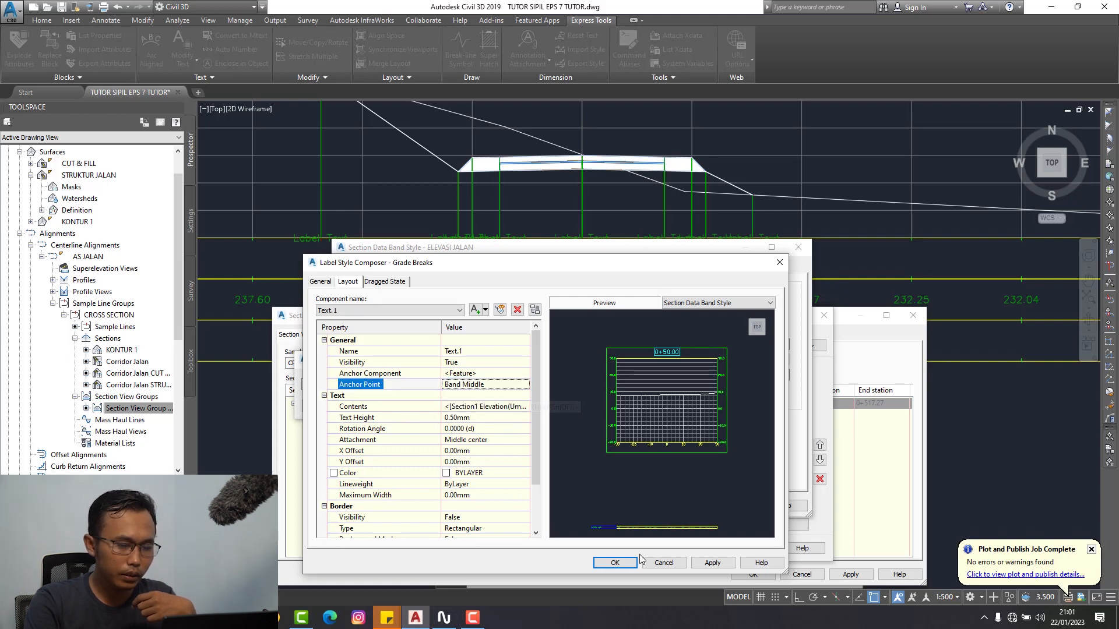
pyautogui.click(616, 563)
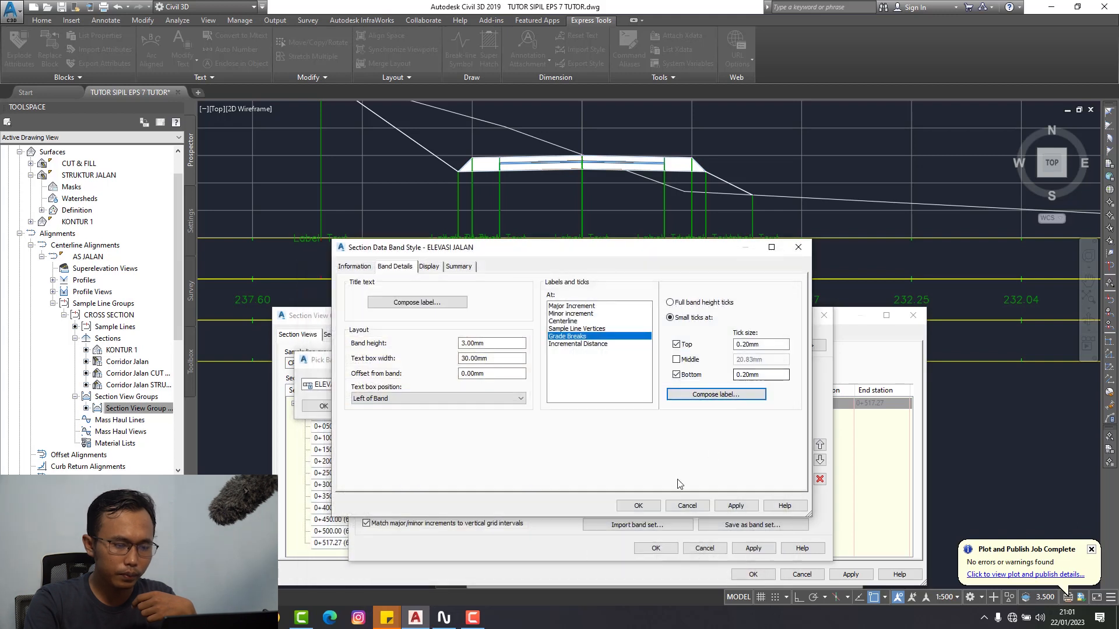
# - Accept the ELEVASI JALAN band style and apply the band changes to Section View Group - 1
pyautogui.click(637, 506)
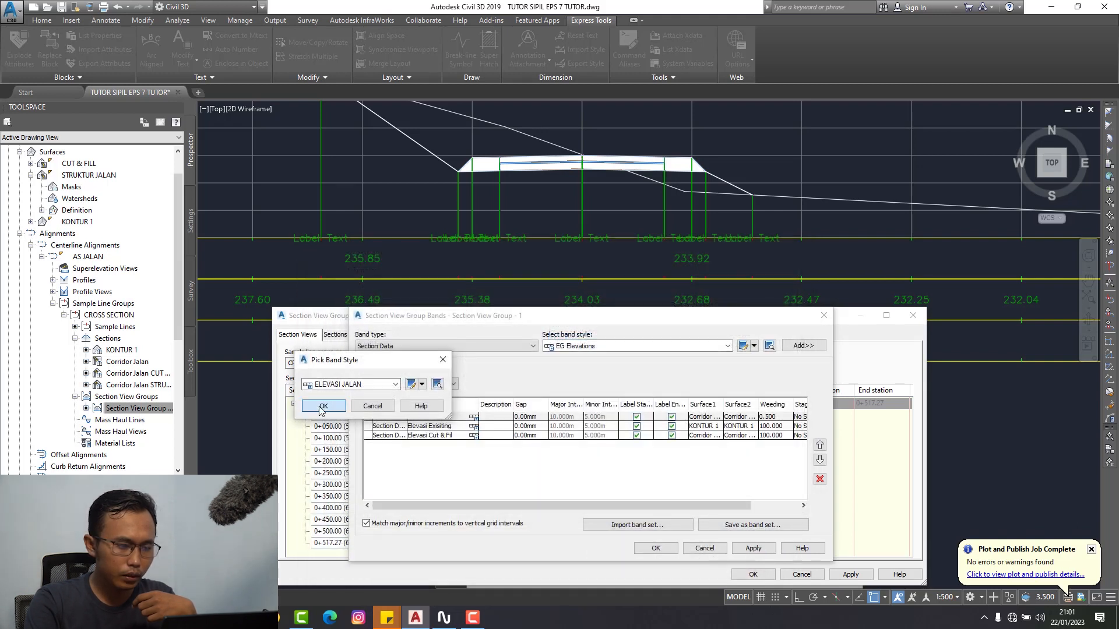
pyautogui.click(323, 406)
pyautogui.click(754, 548)
pyautogui.click(656, 548)
pyautogui.click(851, 575)
pyautogui.click(752, 575)
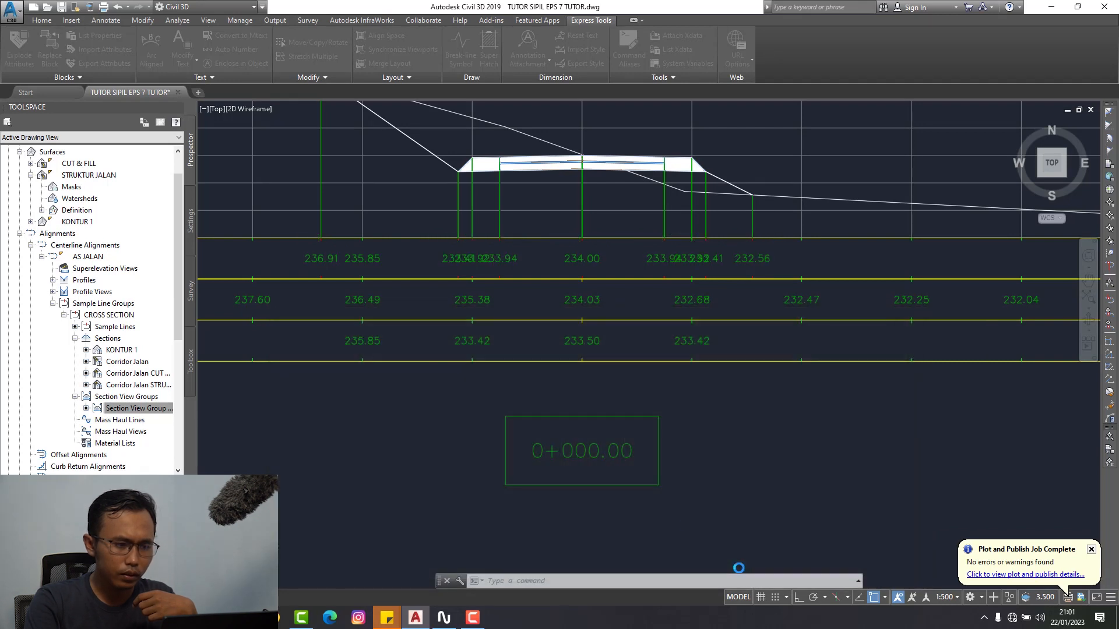
# - Examine the grade-break elevation labels in the ELEVASI JALAN band under the 0+000.00 section for spacing and overlaps
pyautogui.moveTo(574, 306)
pyautogui.mouseDown(button='middle')
pyautogui.moveTo(658, 304)
pyautogui.moveTo(710, 287)
pyautogui.mouseUp(button='middle')
pyautogui.scroll(2, 402, 264)
pyautogui.scroll(-2, 453, 264)
pyautogui.scroll(-2, 558, 286)
pyautogui.scroll(2, 709, 283)
pyautogui.scroll(2, 752, 254)
pyautogui.scroll(-2, 813, 260)
pyautogui.scroll(2, 767, 260)
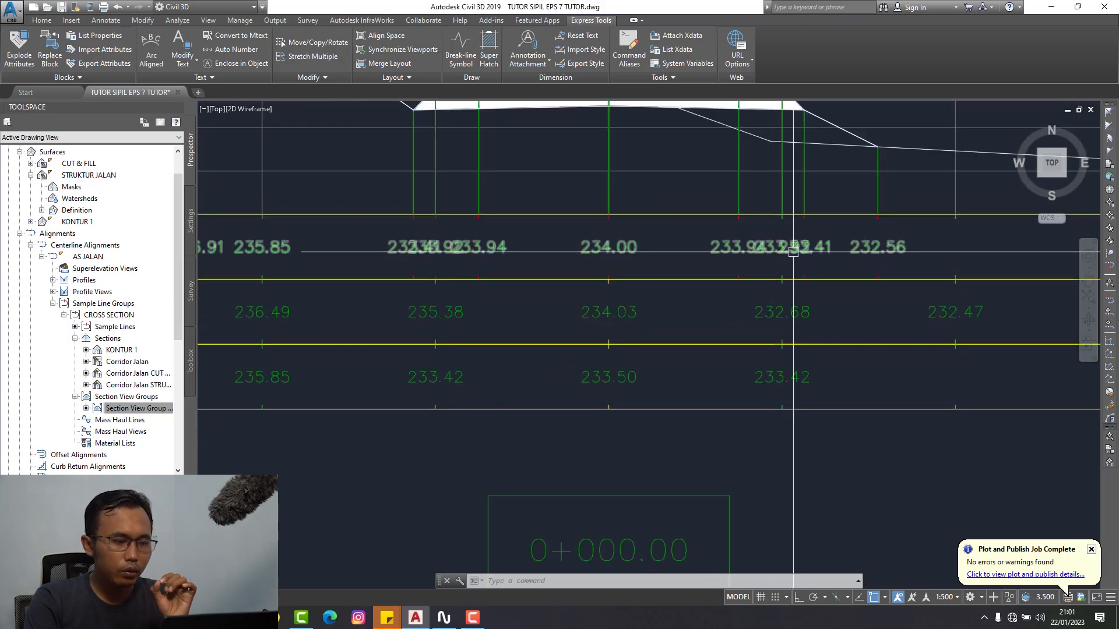
pyautogui.scroll(-1, 792, 246)
pyautogui.scroll(3, 781, 247)
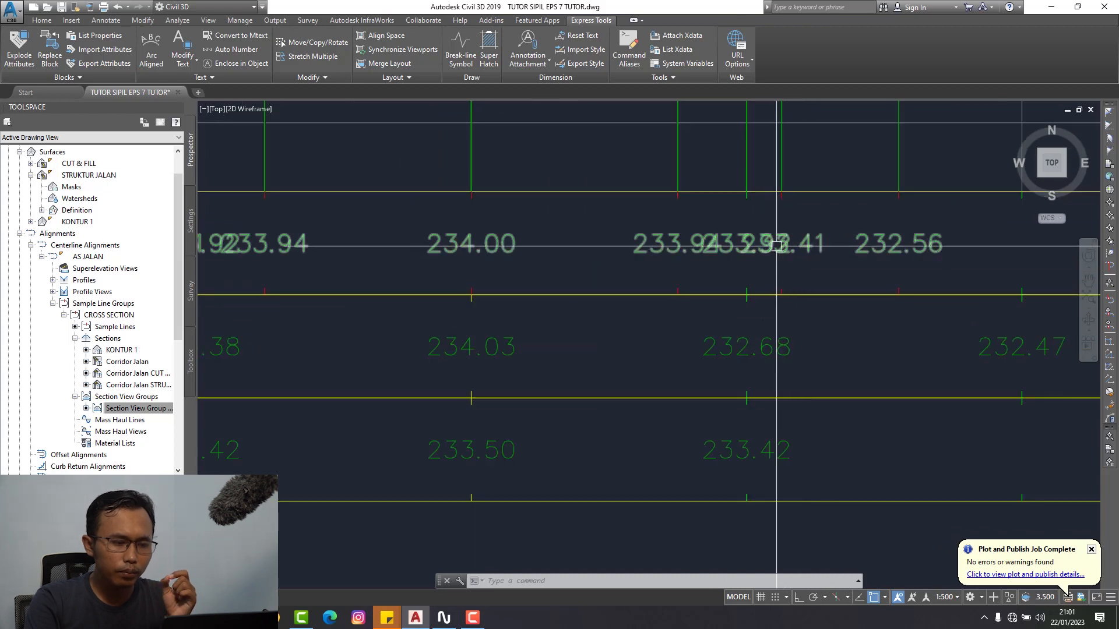
pyautogui.scroll(-4, 775, 247)
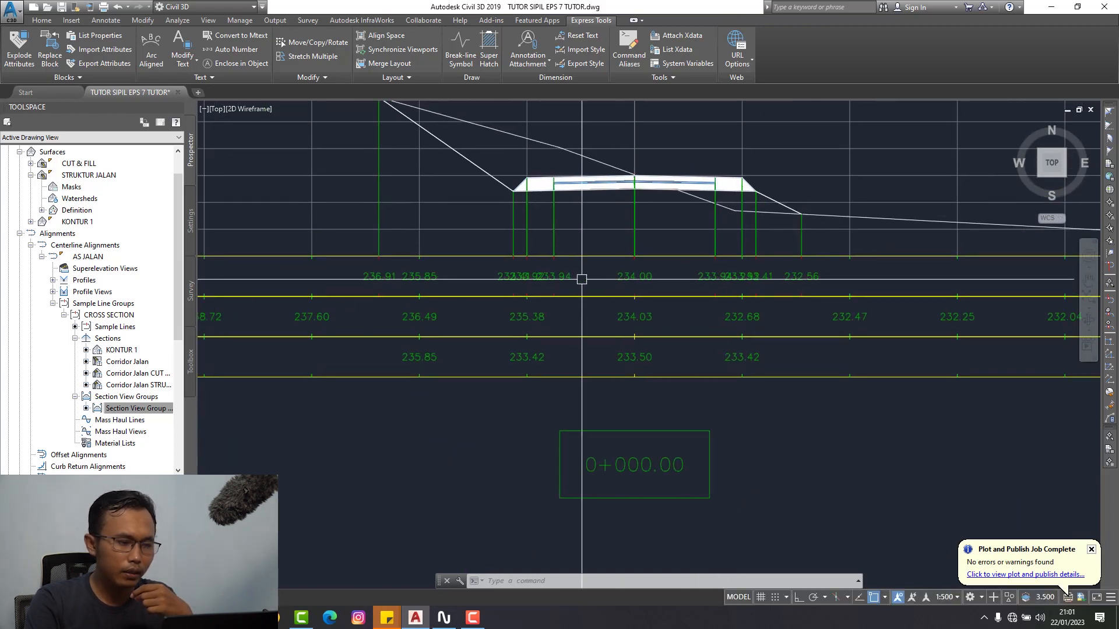
pyautogui.scroll(4, 404, 274)
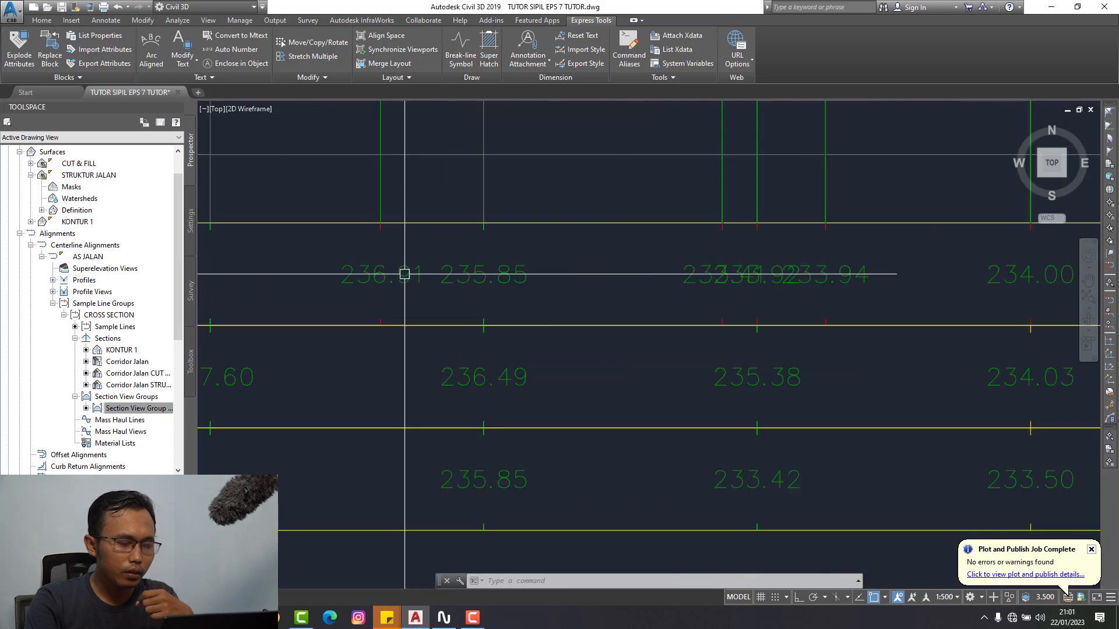
pyautogui.scroll(-4, 201, 329)
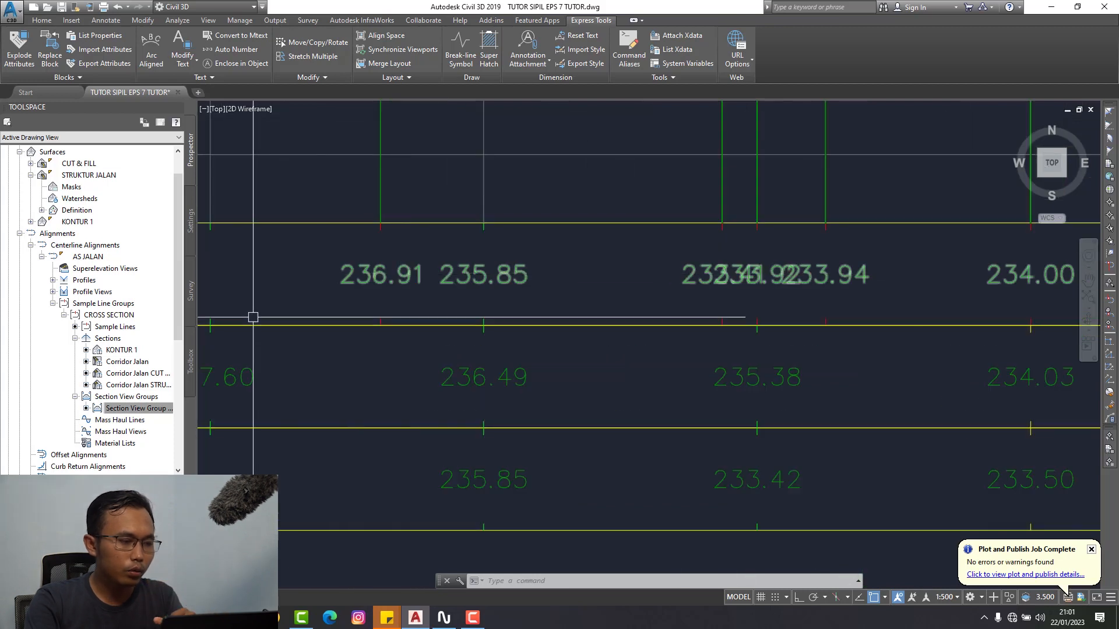
# - In the ELEVASI JALAN band style of Section View Group - 1, set the Grade Breaks label's rotation angle to 90 degrees
pyautogui.click(150, 408)
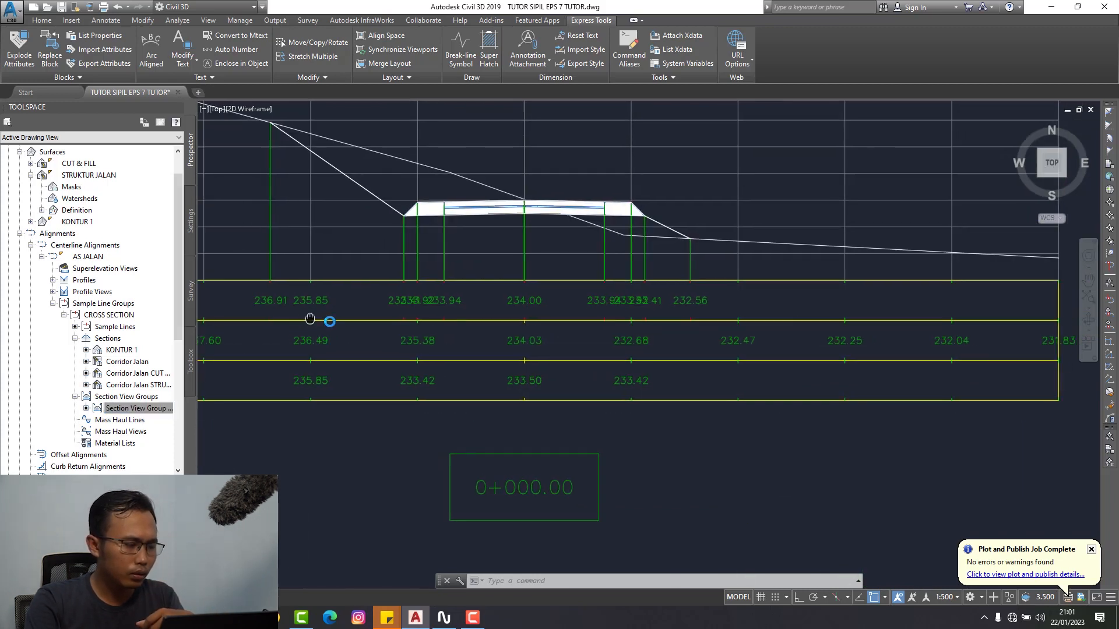
pyautogui.rightClick(154, 409)
pyautogui.click(182, 416)
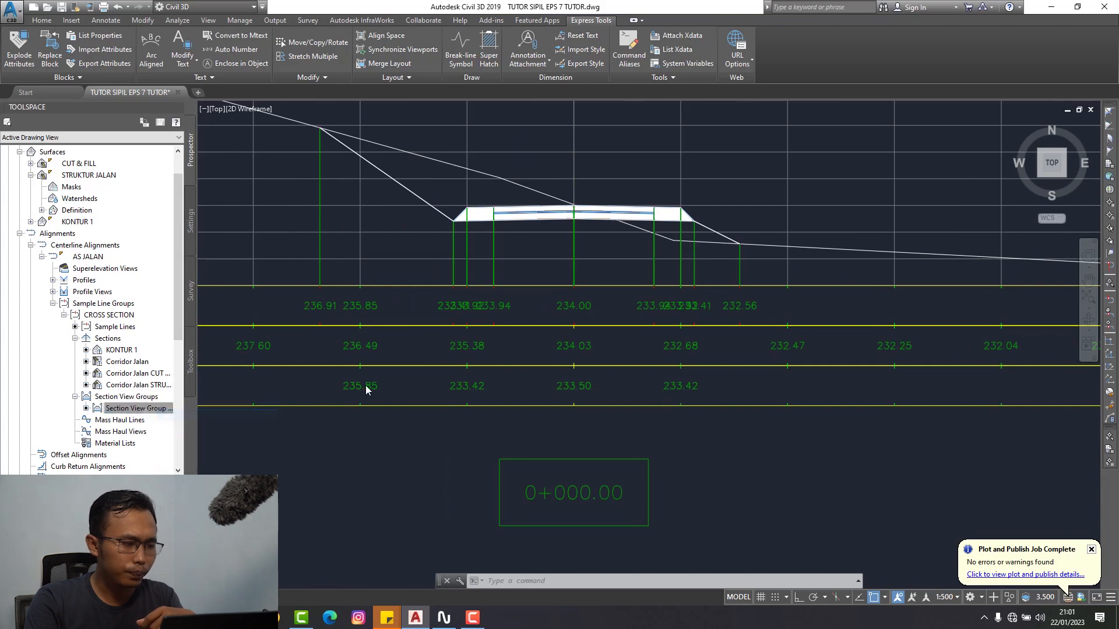
pyautogui.click(548, 403)
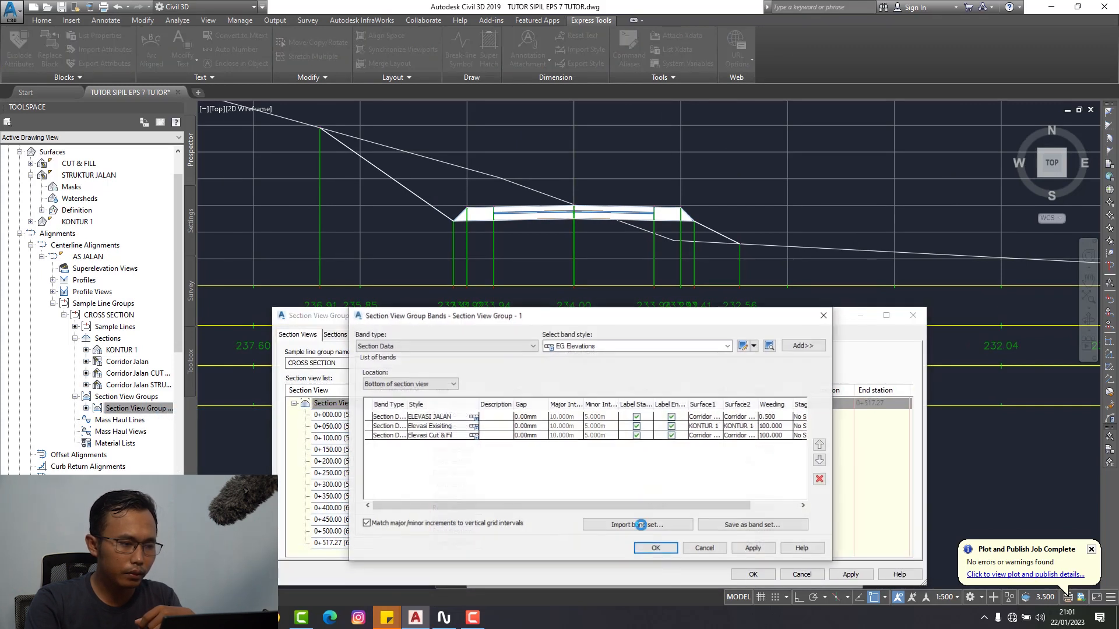
pyautogui.click(743, 347)
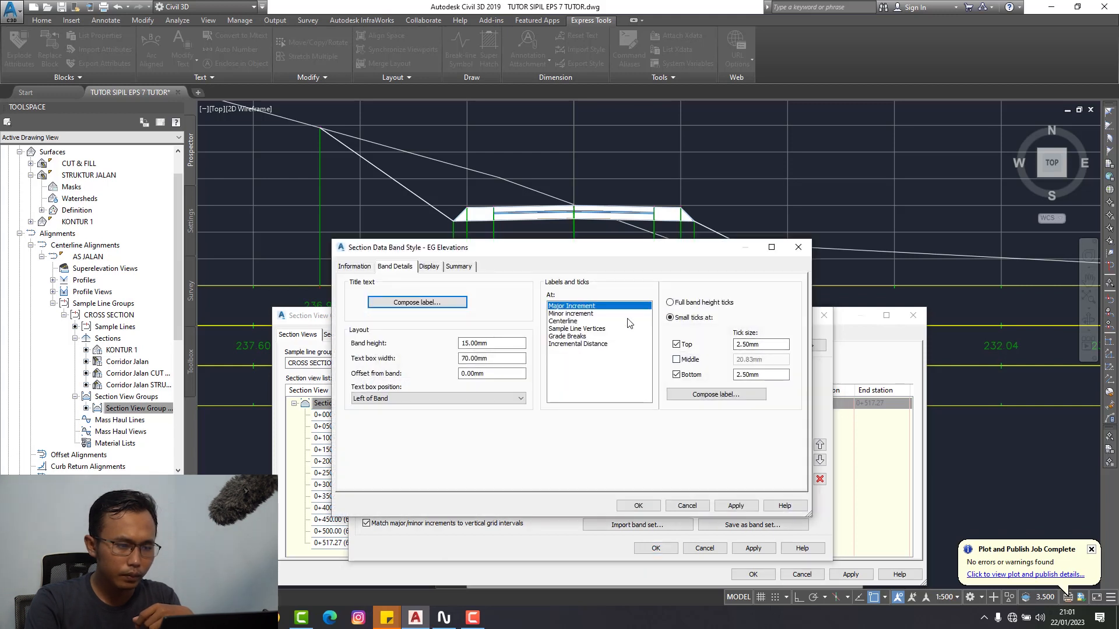
pyautogui.click(798, 249)
pyautogui.click(473, 417)
pyautogui.click(427, 383)
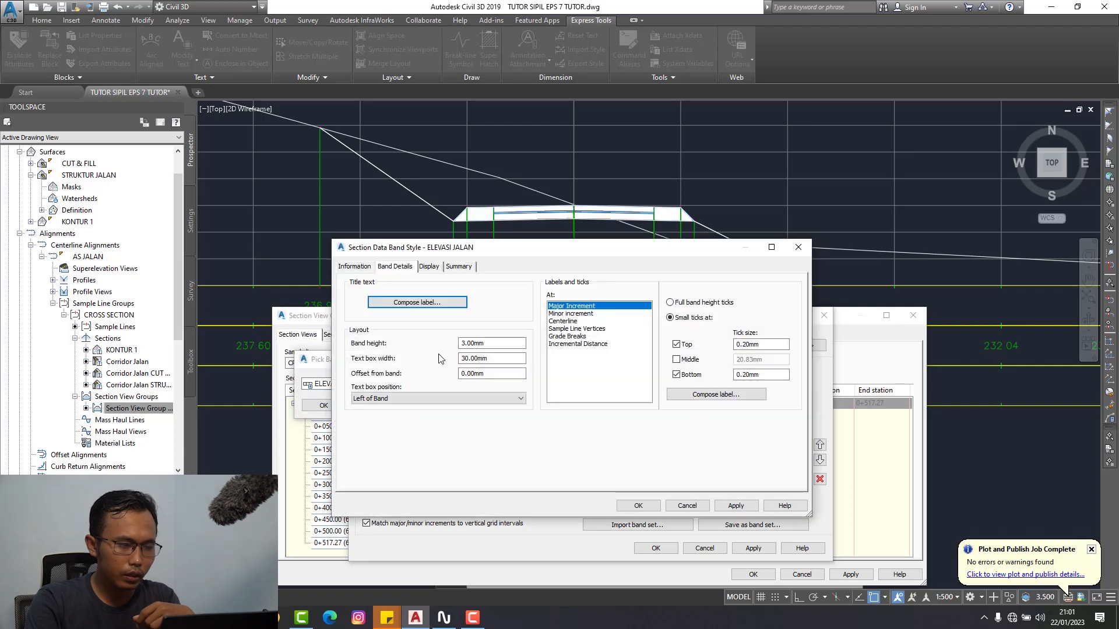
pyautogui.click(583, 337)
pyautogui.click(717, 395)
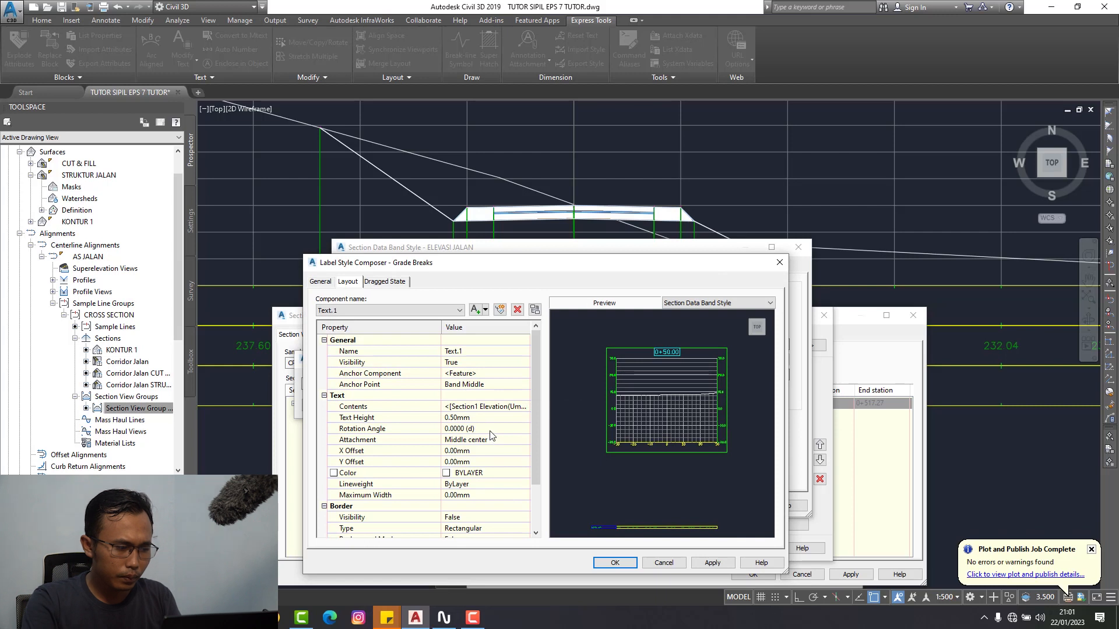
pyautogui.click(490, 429)
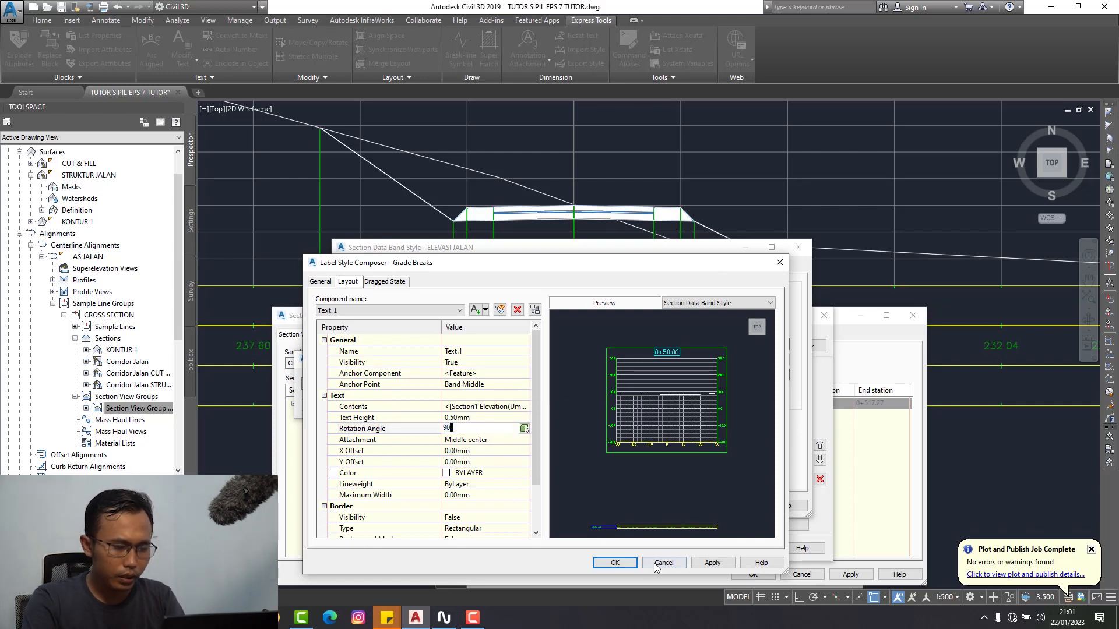
pyautogui.click(656, 565)
# - Set the rotation angle of the Major Increment label's Distance from Centerline text to 90 degrees and accept the label
pyautogui.click(577, 307)
pyautogui.click(716, 394)
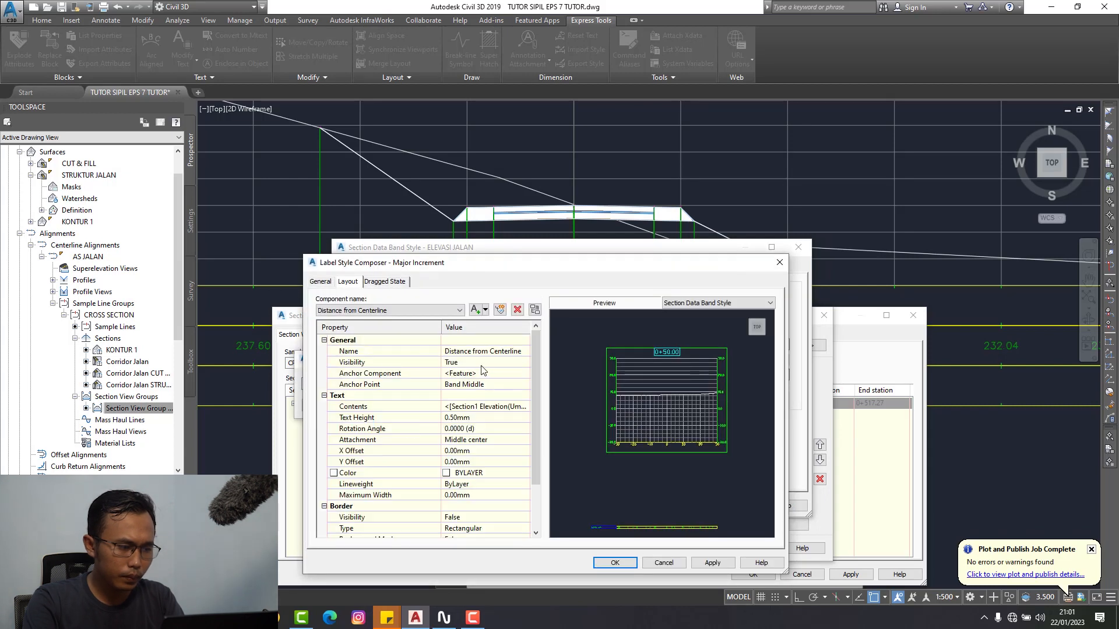
pyautogui.click(481, 430)
pyautogui.write('90')
pyautogui.click(596, 562)
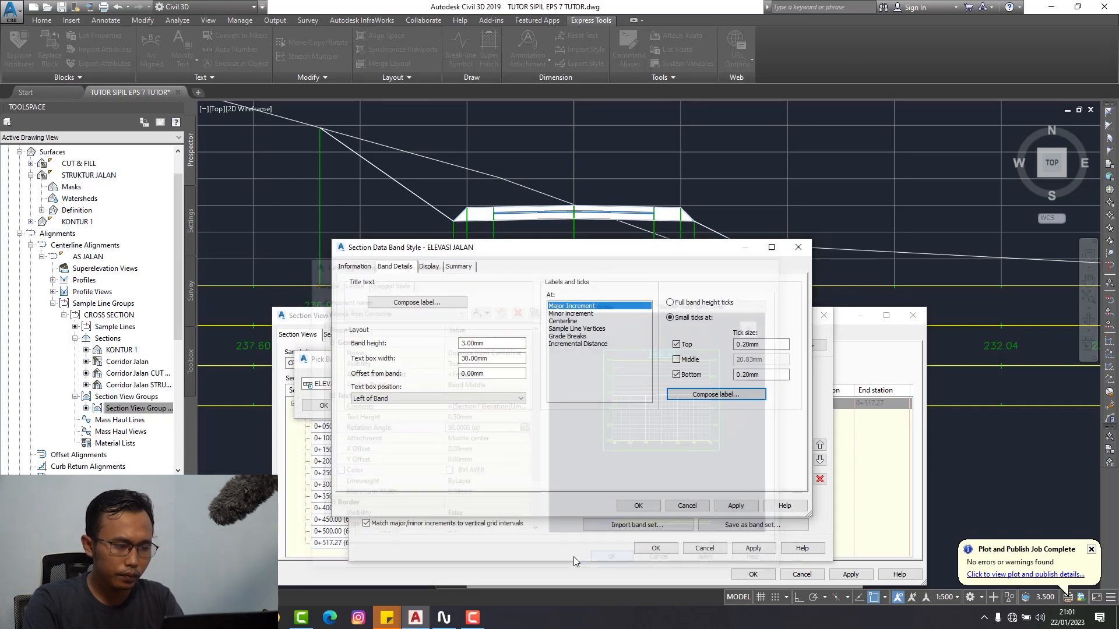
# - Set the rotation angle of the Centerline label's CL text to 90 degrees
pyautogui.click(574, 321)
pyautogui.click(716, 394)
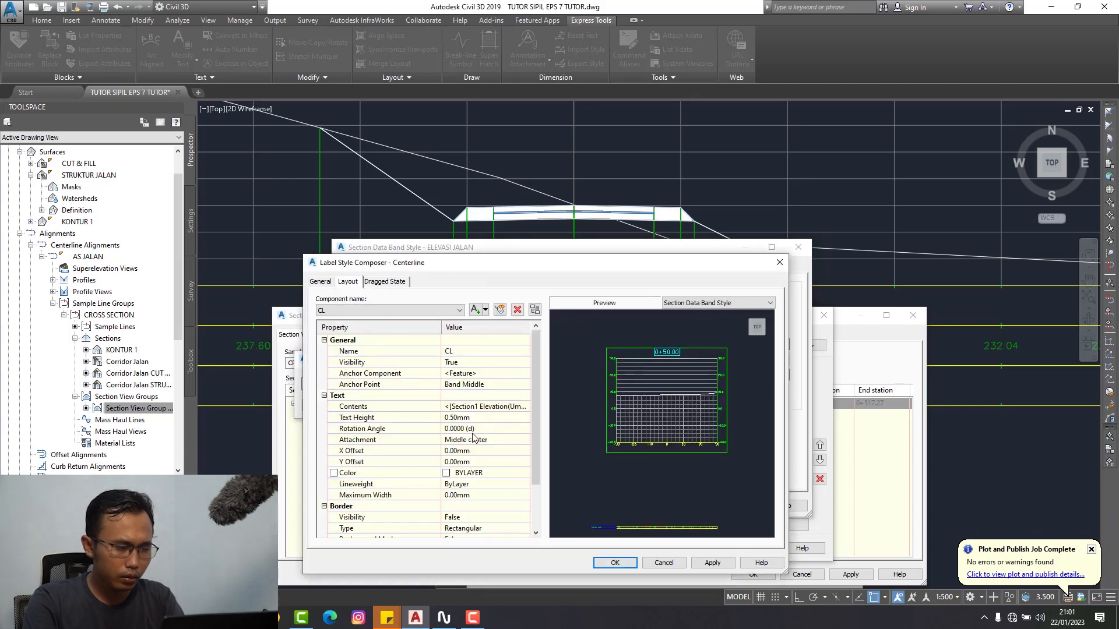
pyautogui.click(475, 429)
pyautogui.write('90')
pyautogui.press('Return')
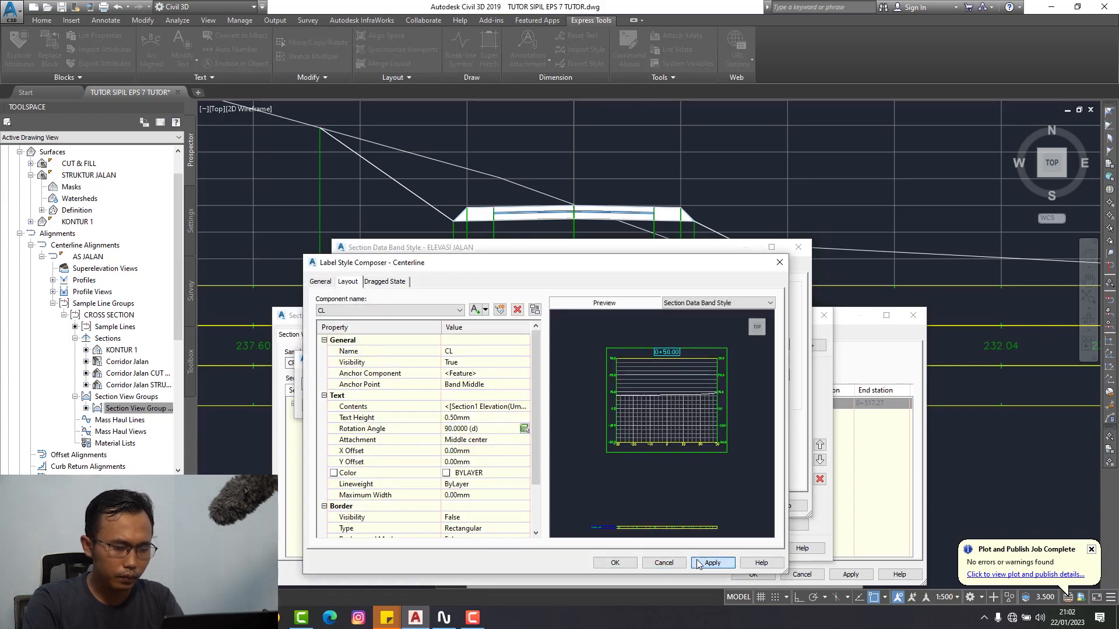
# - Accept the ELEVASI JALAN band style and apply the band changes to the section view group
pyautogui.click(638, 511)
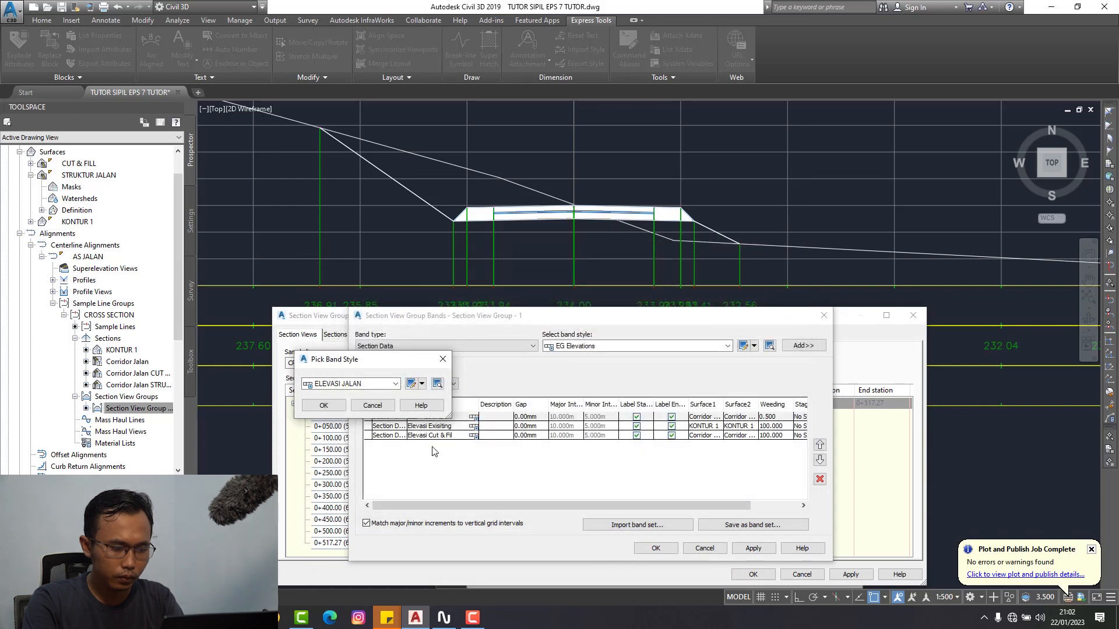
pyautogui.click(342, 410)
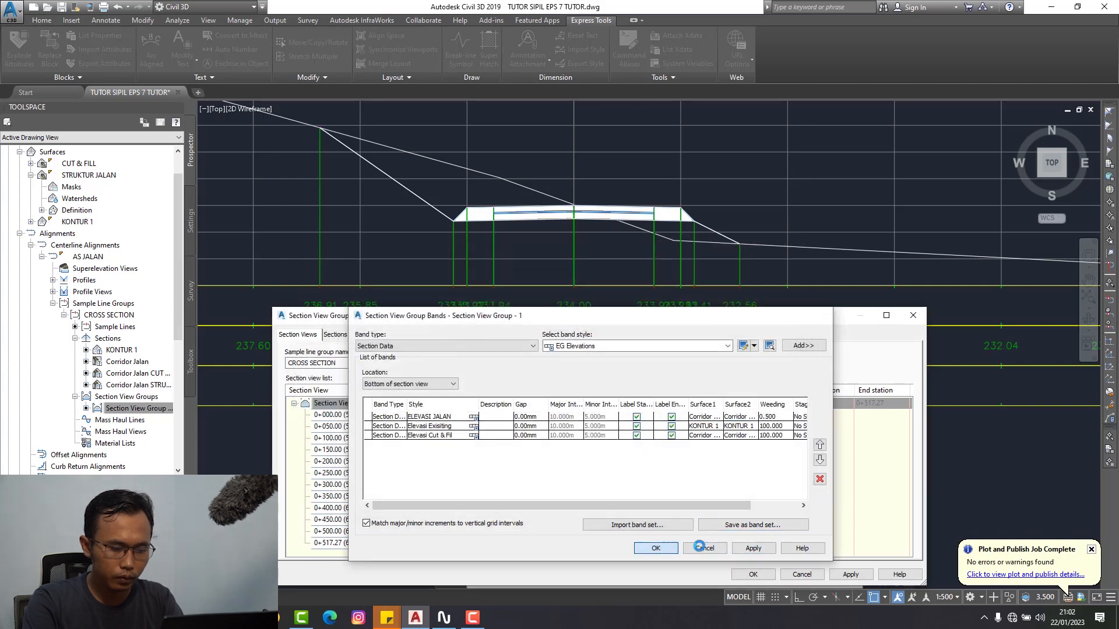
pyautogui.click(656, 548)
pyautogui.click(851, 575)
pyautogui.click(751, 574)
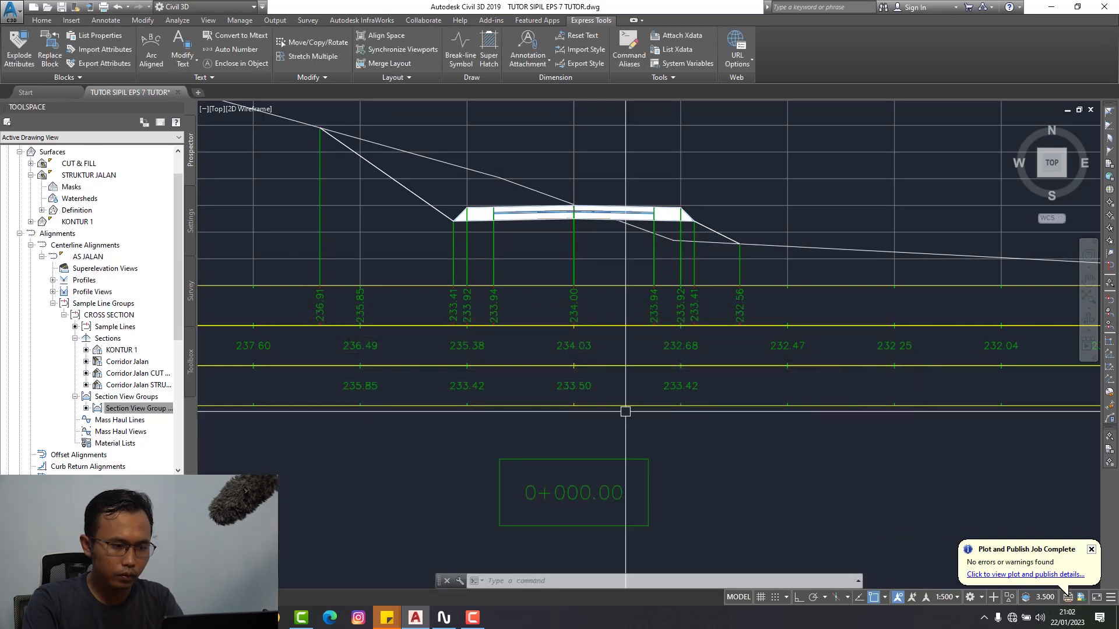
# - Examine the rotated elevation labels and the three data bands below the 0+000.00 section for legibility
pyautogui.scroll(-3, 680, 344)
pyautogui.scroll(2, 680, 350)
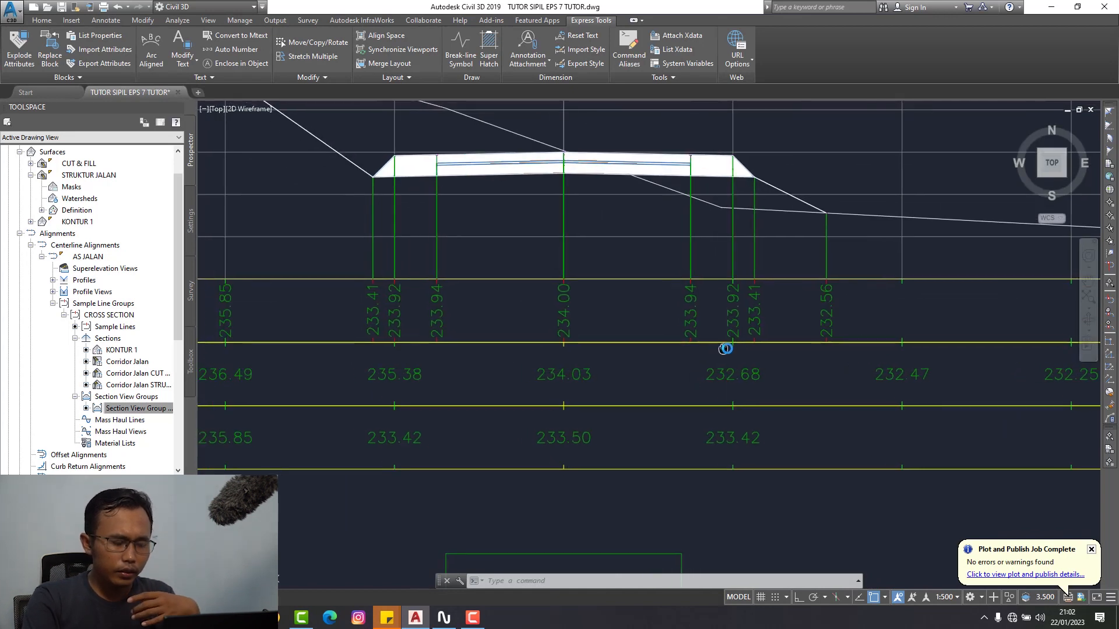
pyautogui.scroll(-2, 680, 350)
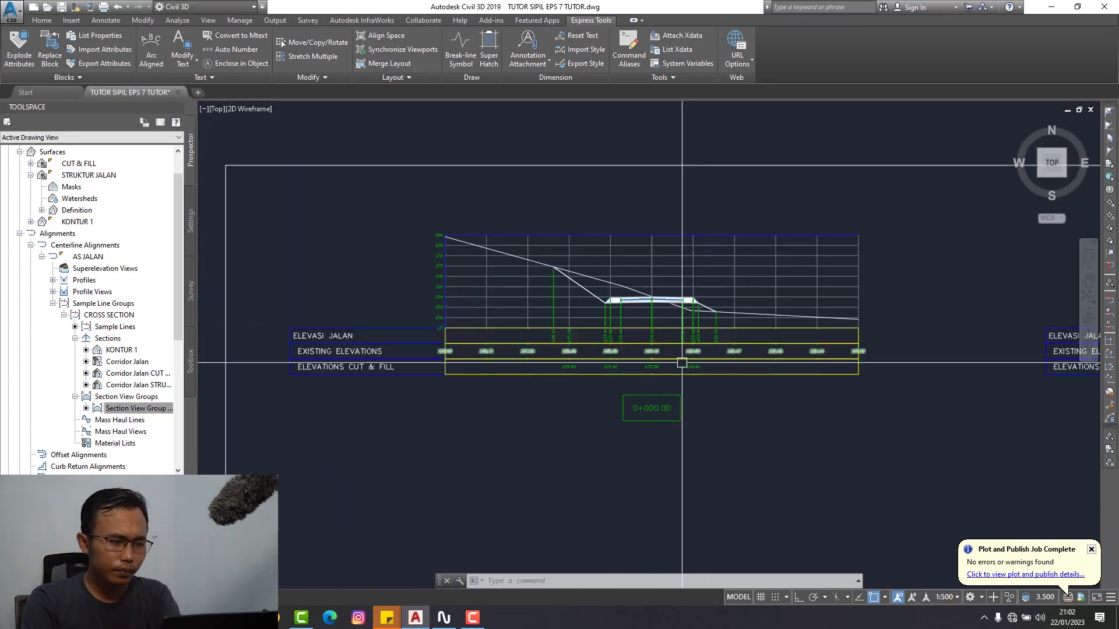
pyautogui.moveTo(680, 370)
pyautogui.mouseDown(button='middle')
pyautogui.moveTo(672, 358)
pyautogui.moveTo(639, 358)
pyautogui.moveTo(631, 393)
pyautogui.mouseUp(button='middle')
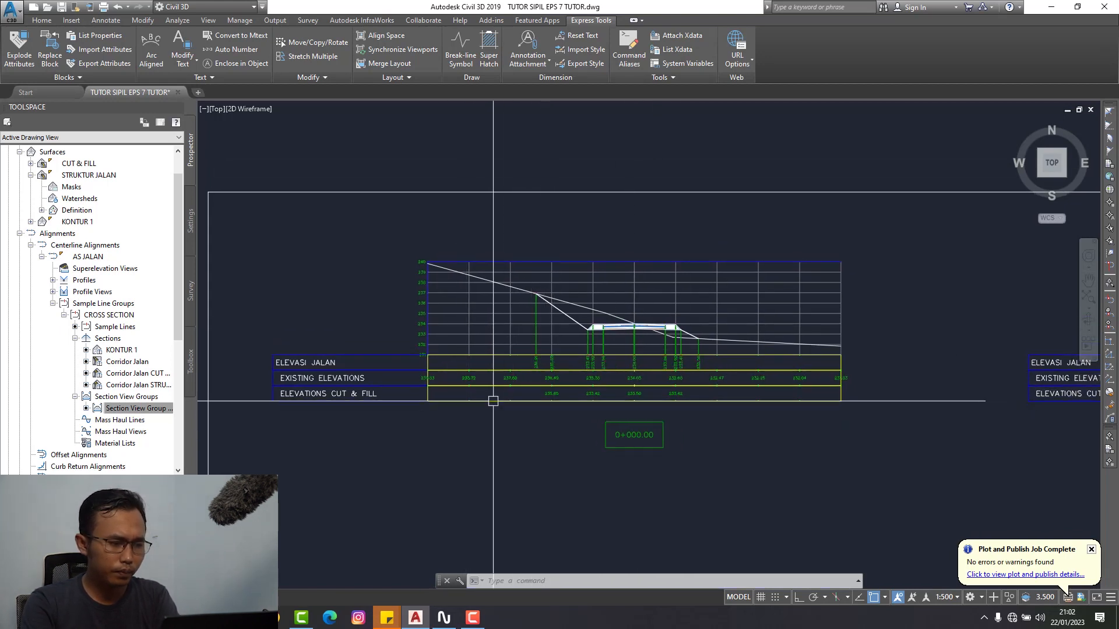
pyautogui.scroll(2, 414, 402)
pyautogui.scroll(-2, 408, 402)
pyautogui.scroll(2, 343, 389)
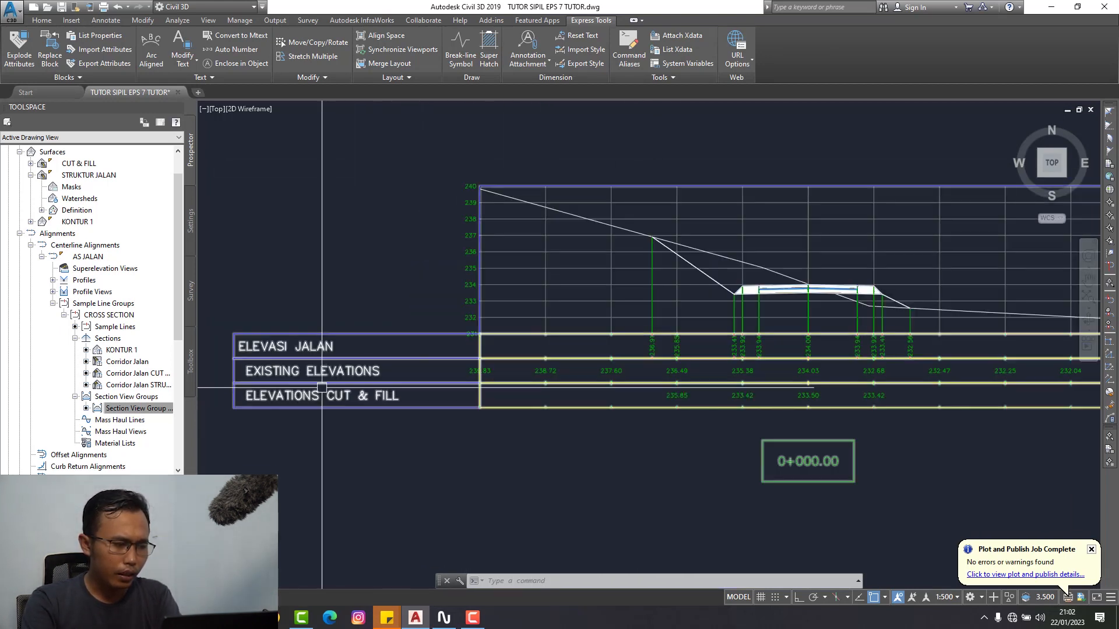
pyautogui.scroll(-2, 322, 371)
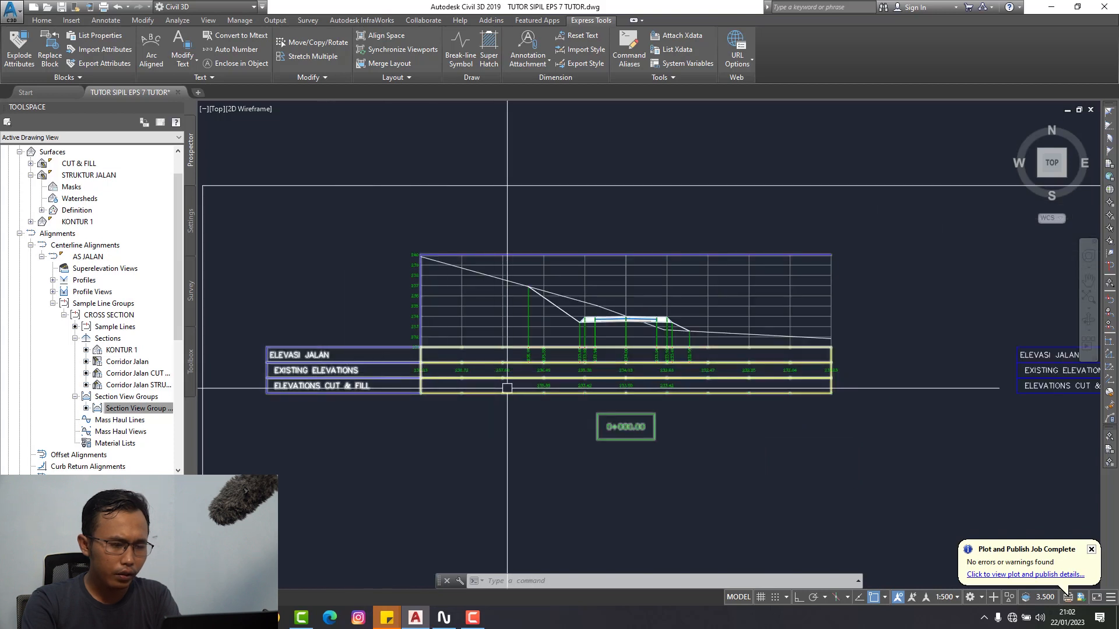
pyautogui.scroll(2, 391, 346)
pyautogui.scroll(-2, 349, 353)
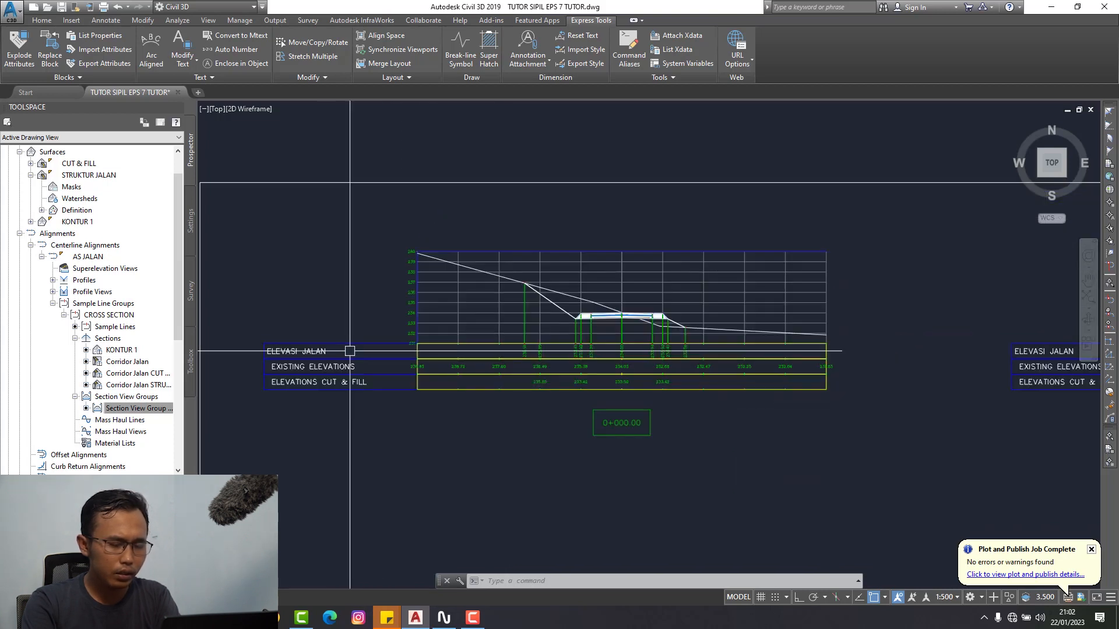
pyautogui.scroll(2, 625, 314)
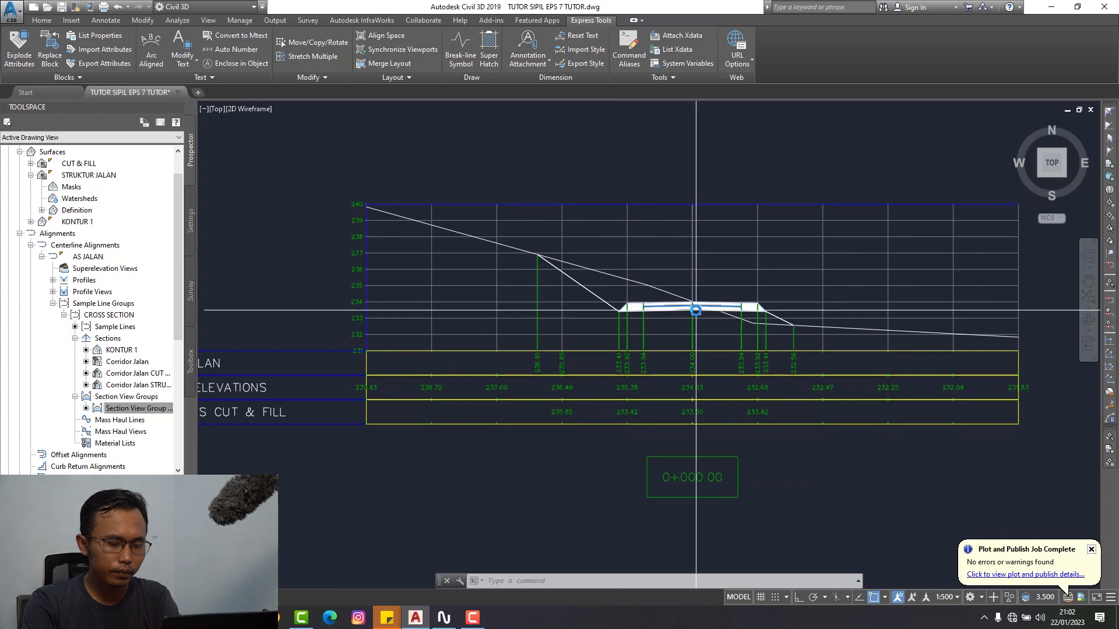
pyautogui.scroll(-2, 691, 329)
pyautogui.scroll(3, 691, 329)
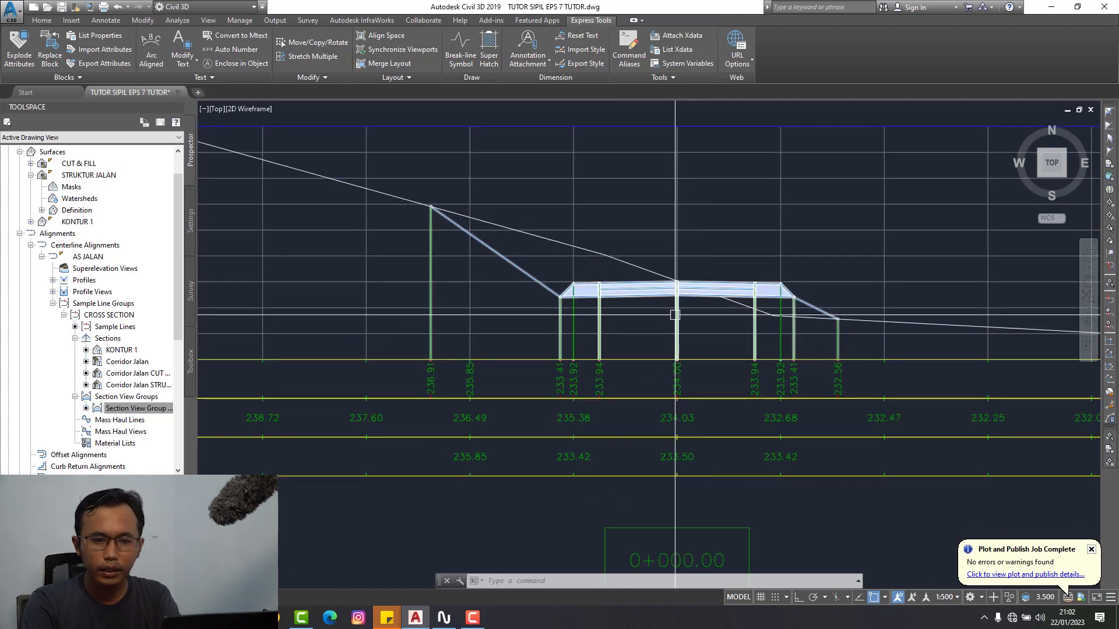
pyautogui.click(468, 617)
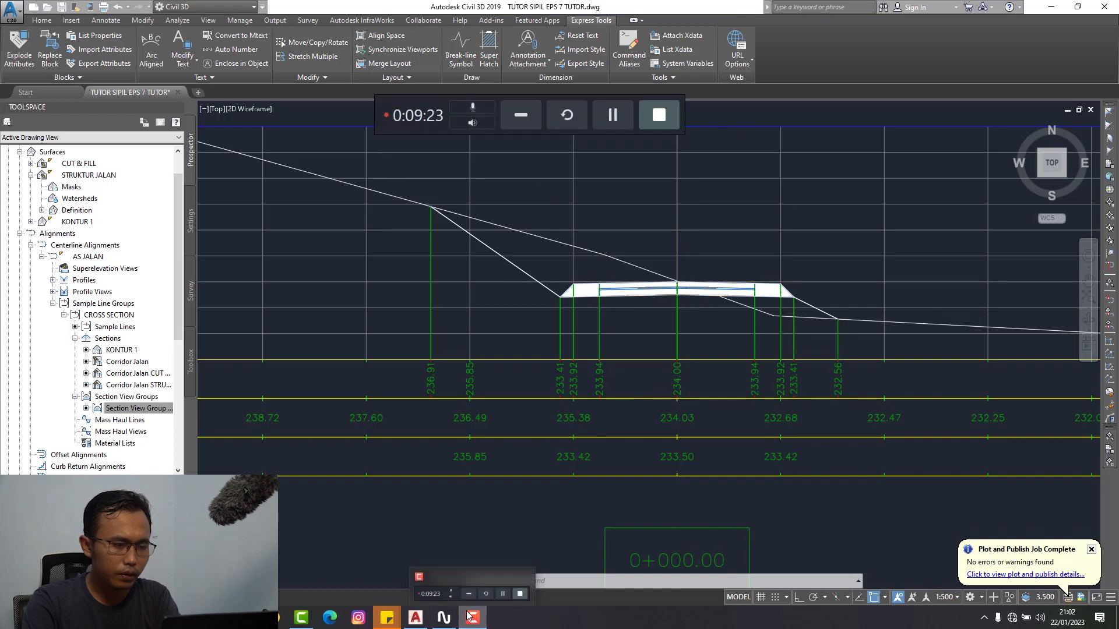
pyautogui.click(468, 616)
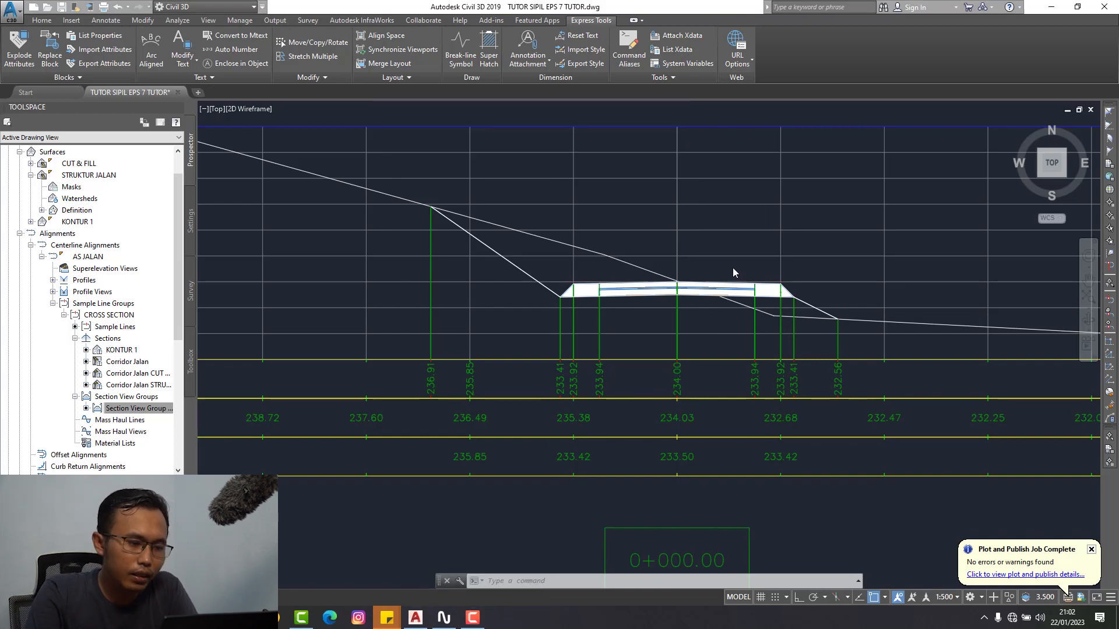
# - Inspect how the vertical lines from the 0+000.00 corridor points line up with the ELEVASI JALAN elevations
pyautogui.moveTo(733, 269); pyautogui.dragTo(728, 267, button='middle')
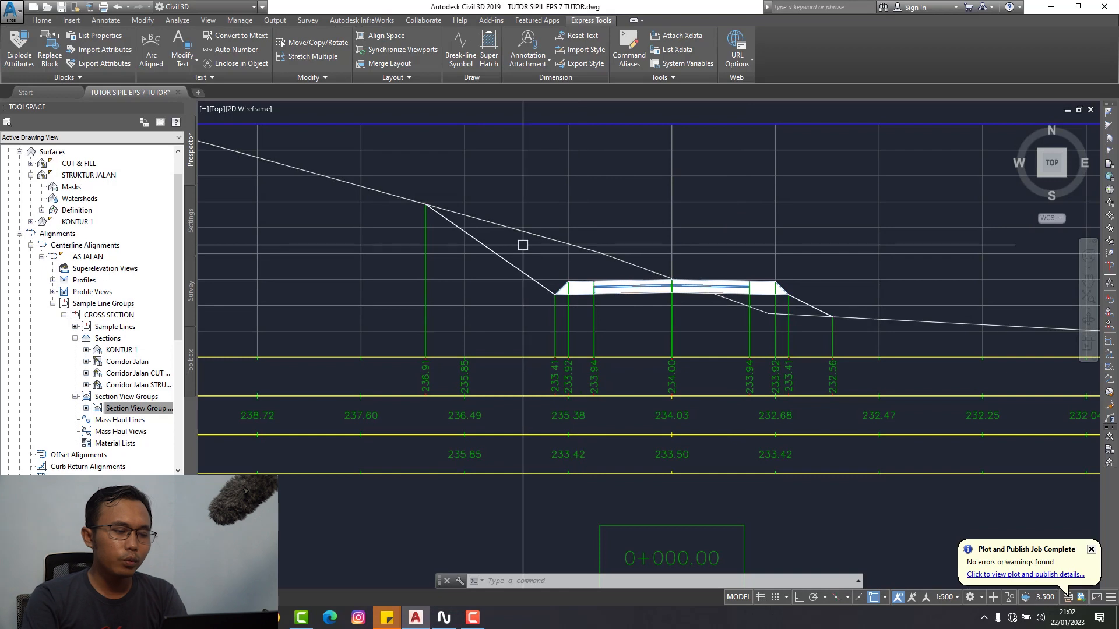
pyautogui.scroll(3, 504, 237)
pyautogui.scroll(-3, 470, 180)
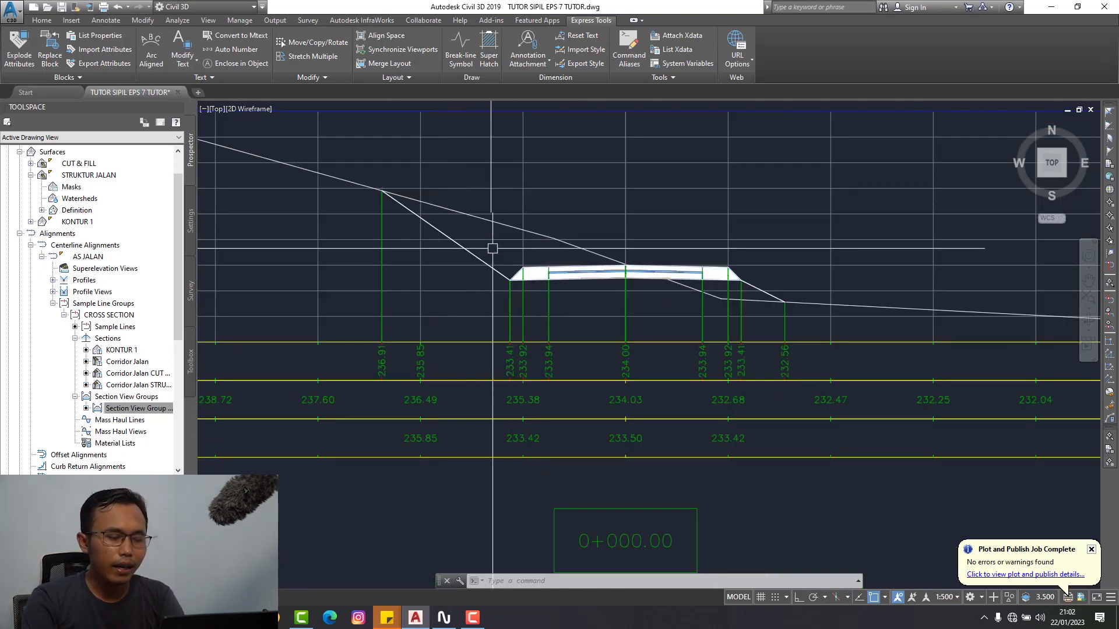
pyautogui.scroll(2, 493, 248)
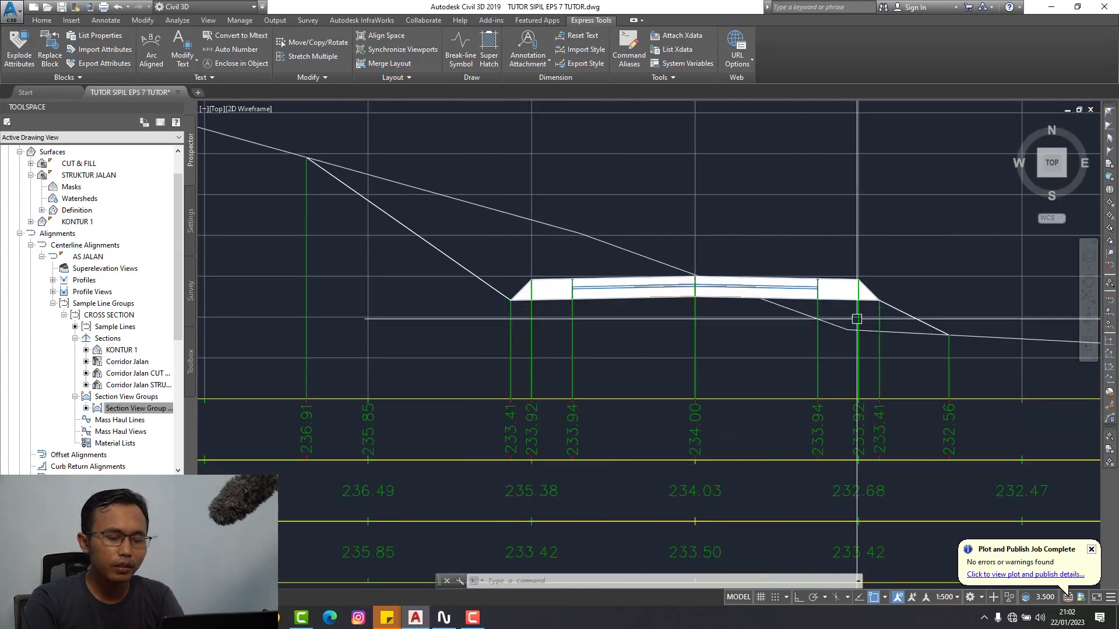
pyautogui.scroll(1, 860, 294)
pyautogui.scroll(-1, 863, 272)
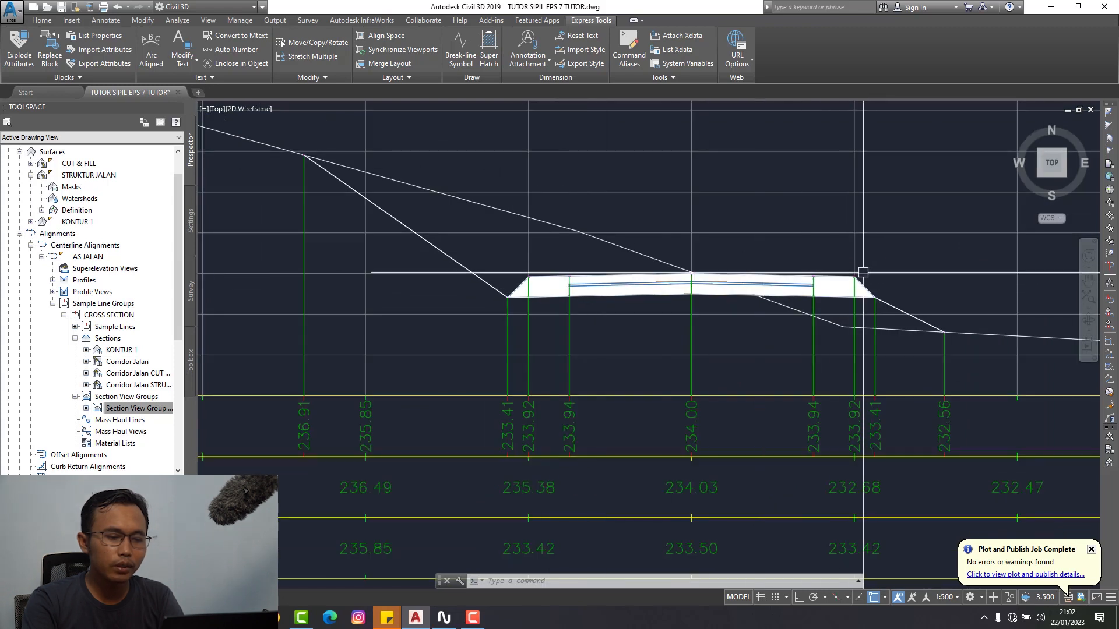
pyautogui.moveTo(802, 262); pyautogui.dragTo(770, 269, button='middle')
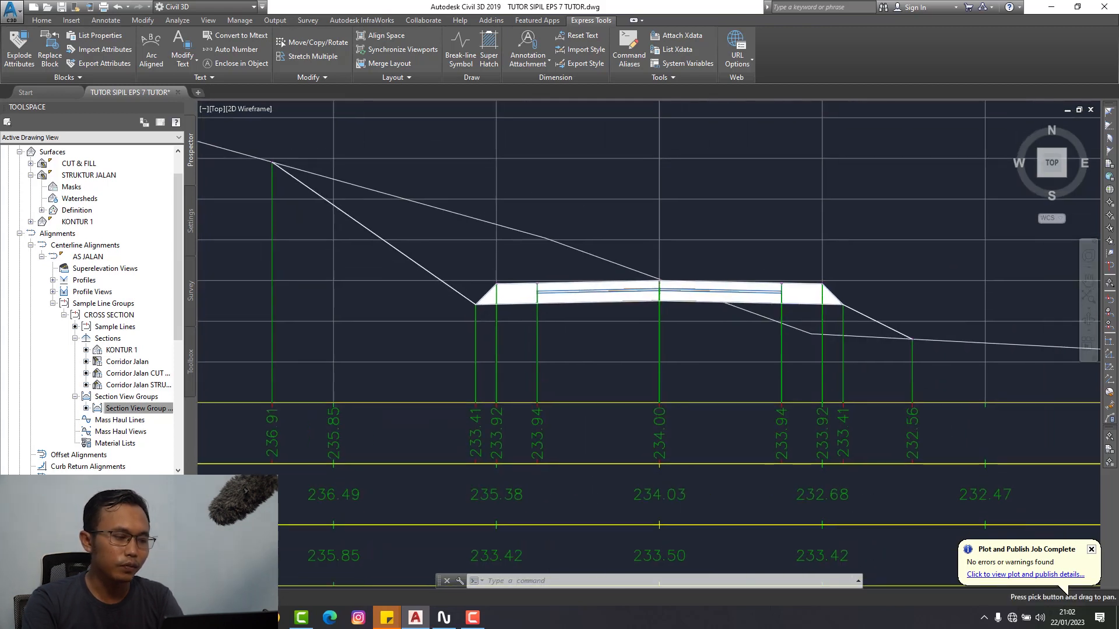
pyautogui.scroll(3, 619, 314)
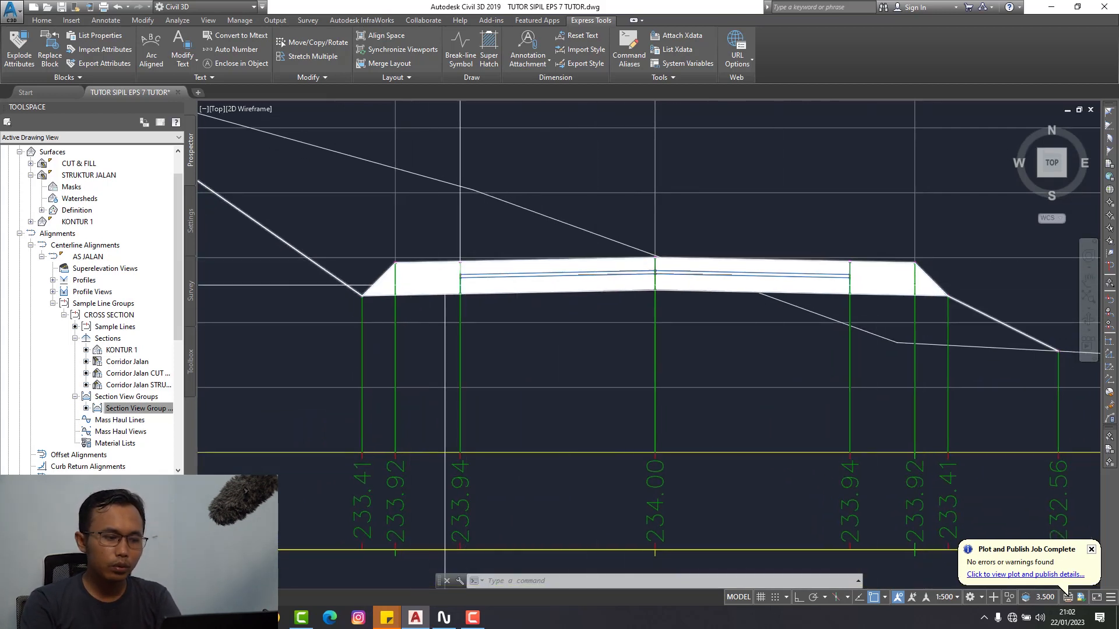
# - Open the Basic code set style from the properties of the 0+000.00 corridor section
pyautogui.click(598, 266)
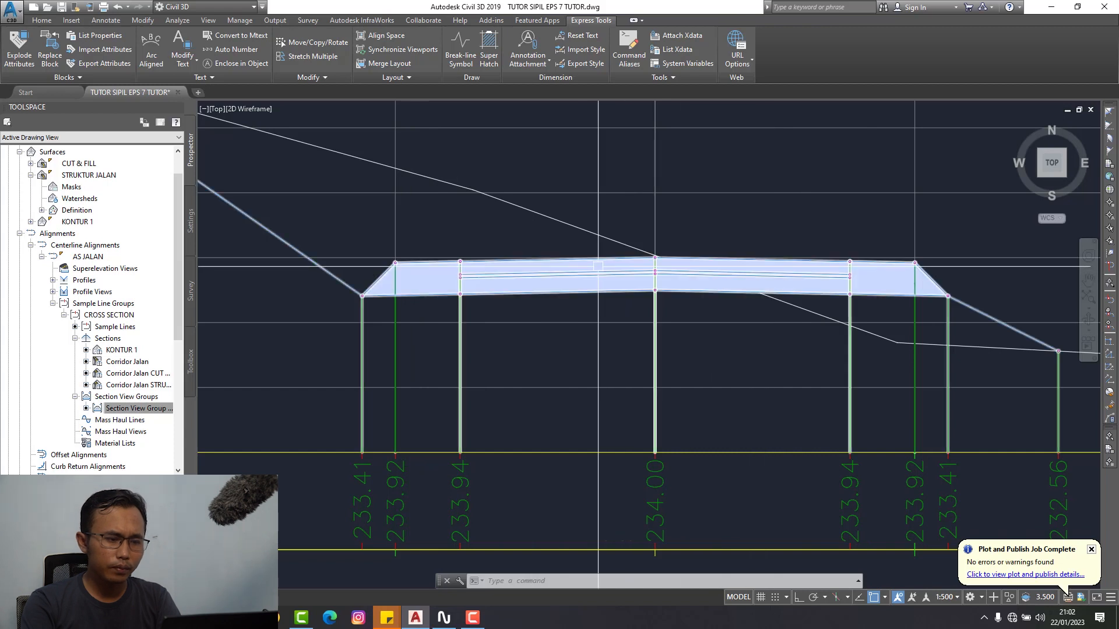
pyautogui.click(598, 266)
pyautogui.press('Escape')
pyautogui.click(573, 272)
pyautogui.rightClick(574, 274)
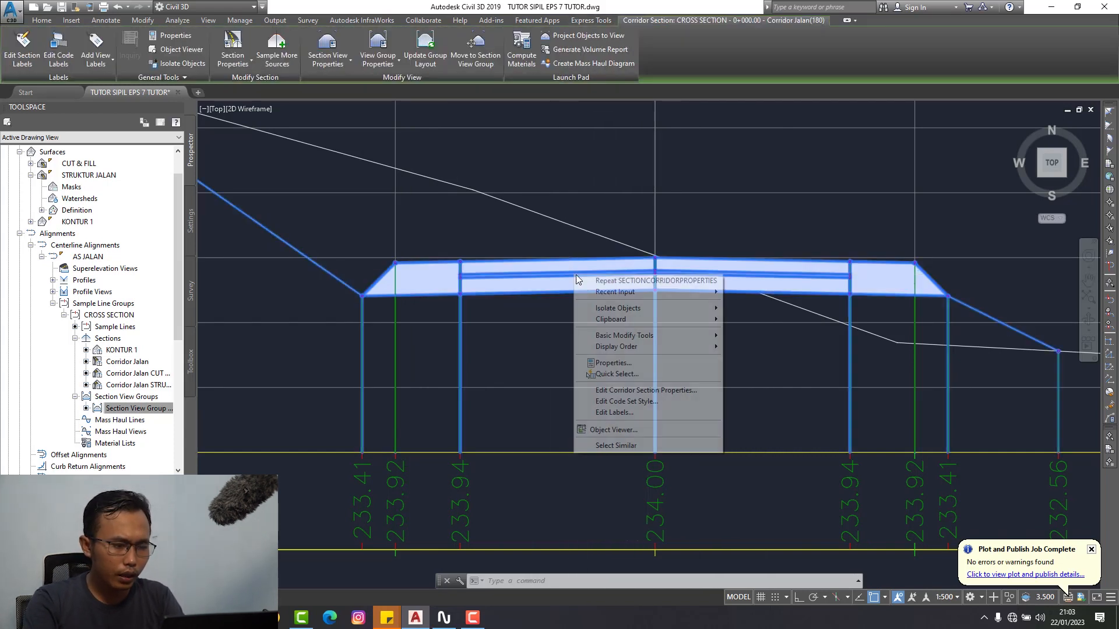
pyautogui.click(647, 390)
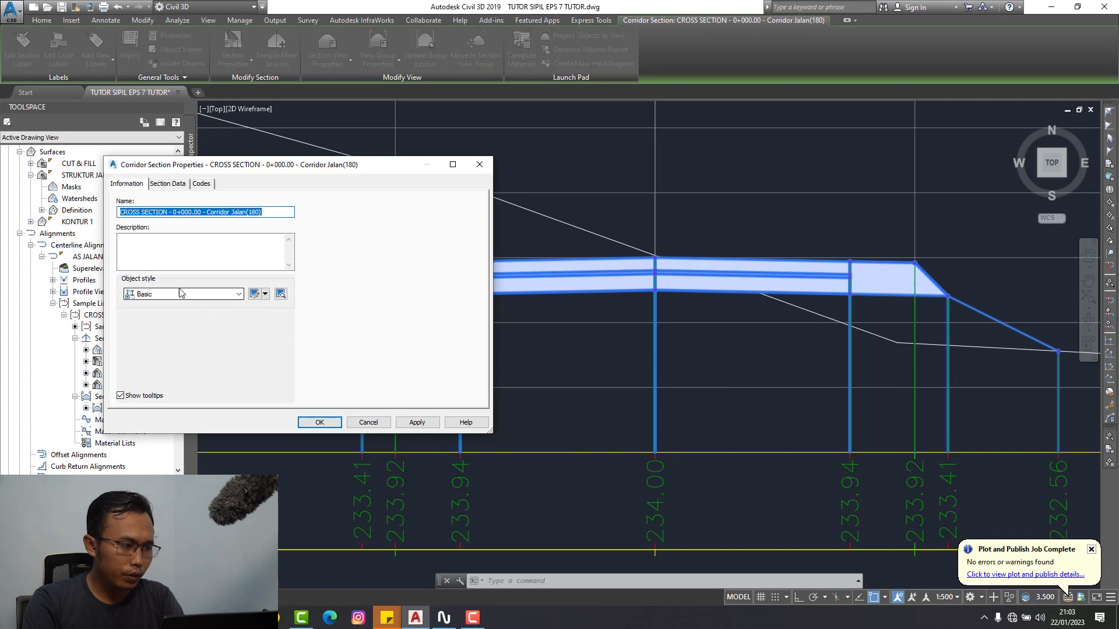
pyautogui.click(253, 294)
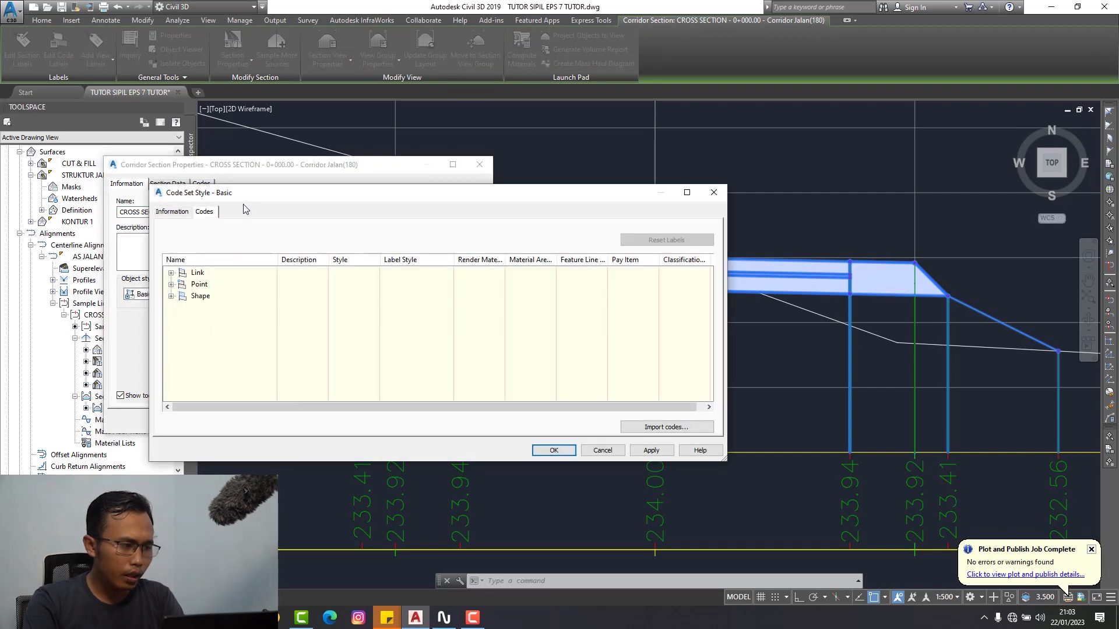
pyautogui.moveTo(250, 195); pyautogui.dragTo(239, 178)
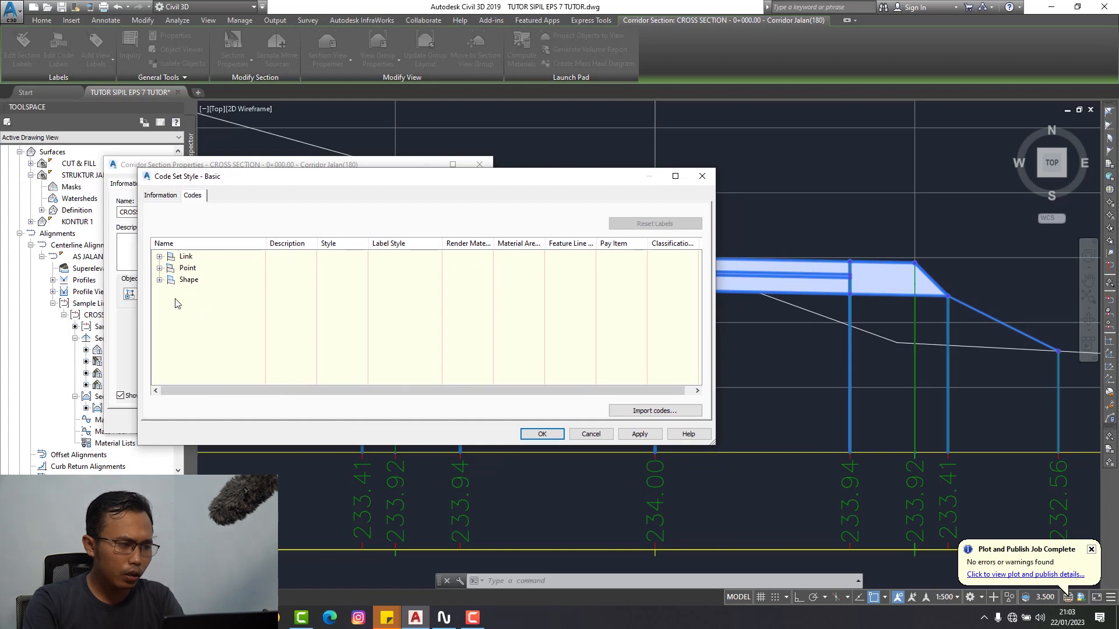
# - Hide the shape border line and shape area fill in the Section view direction of the default shape code's Basic style
pyautogui.click(159, 281)
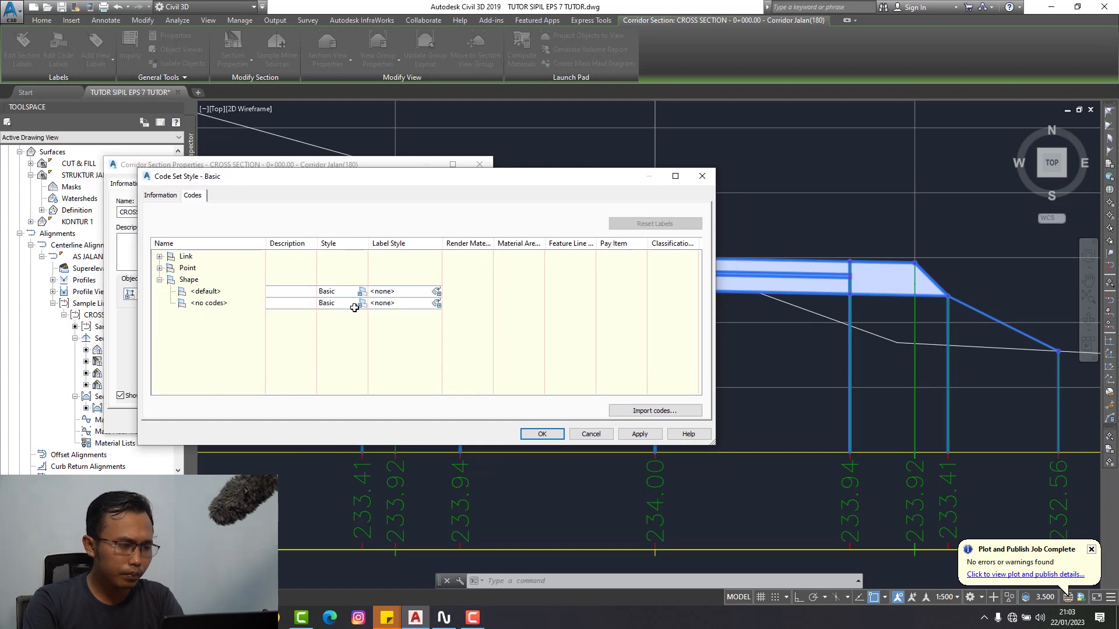
pyautogui.click(338, 293)
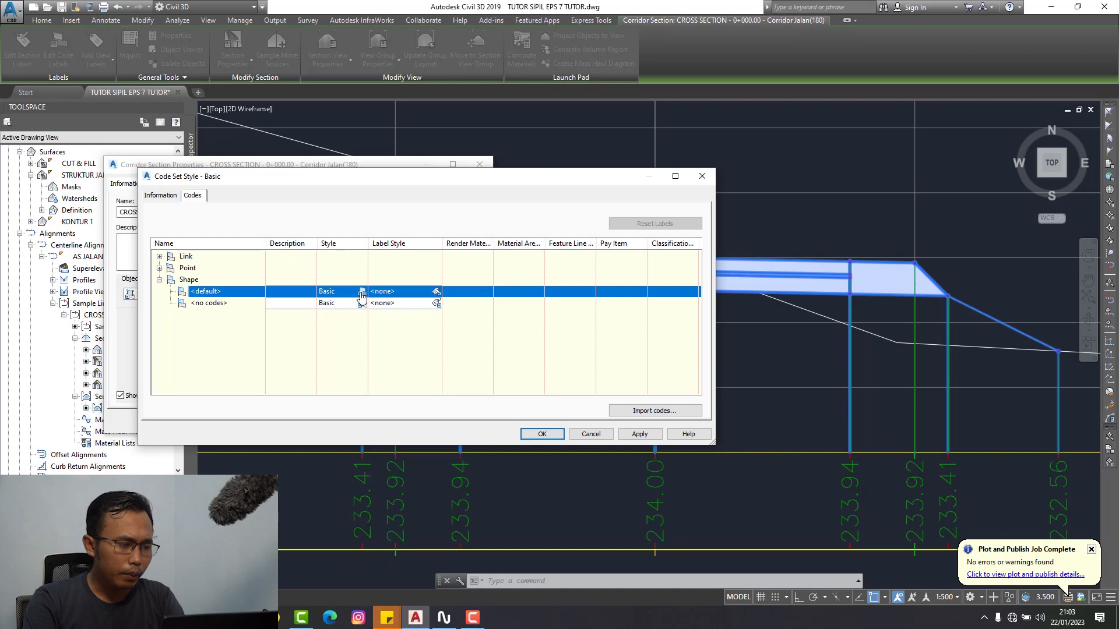
pyautogui.click(361, 293)
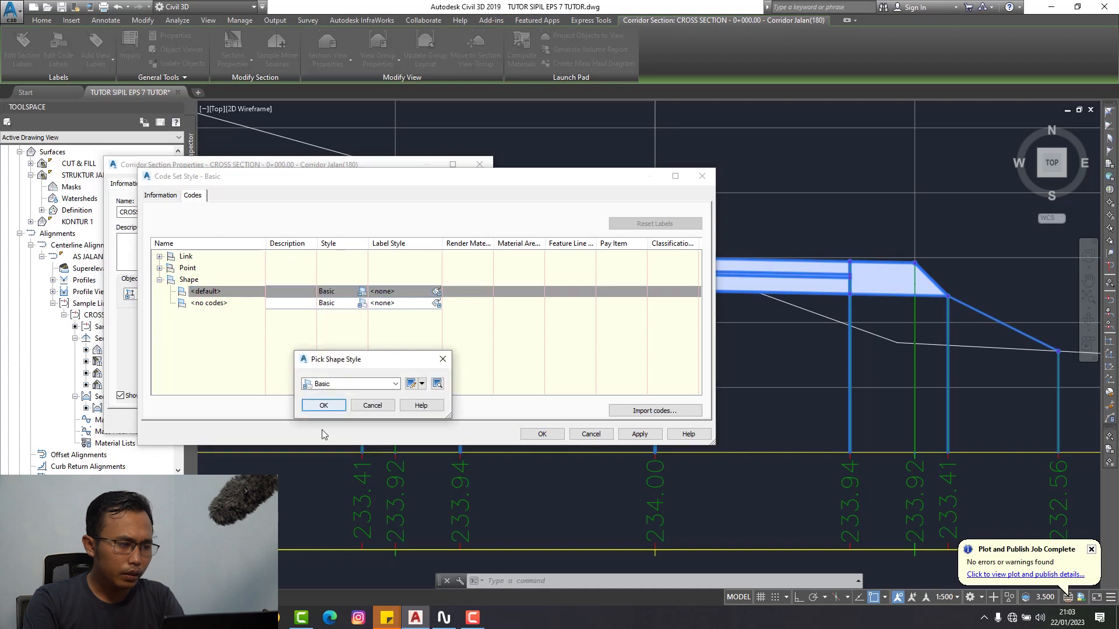
pyautogui.click(411, 385)
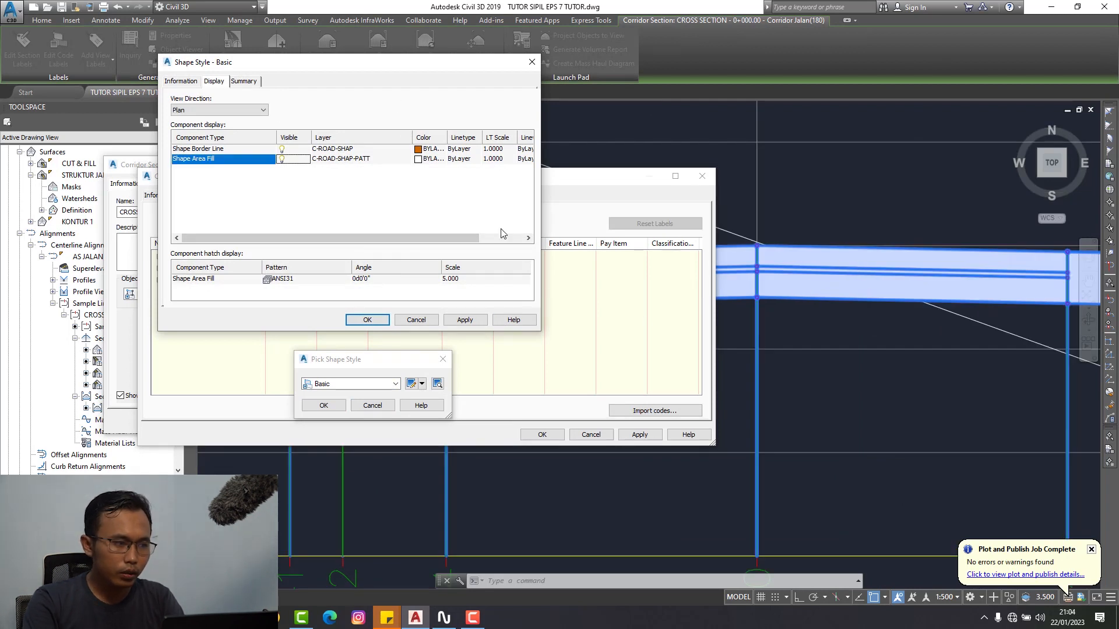
pyautogui.click(324, 201)
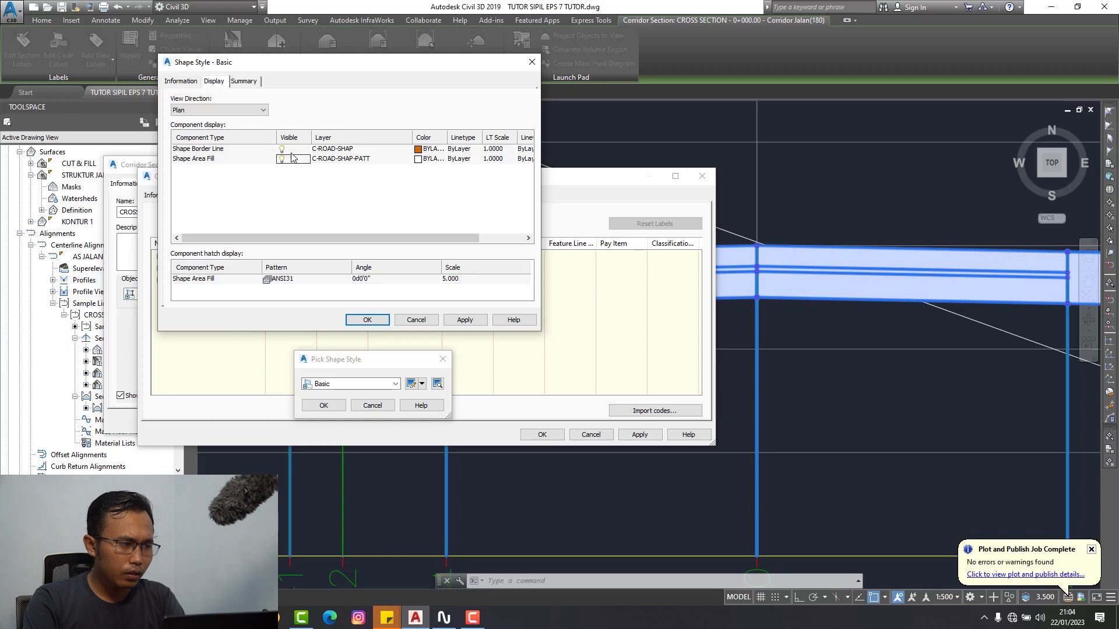
pyautogui.click(264, 114)
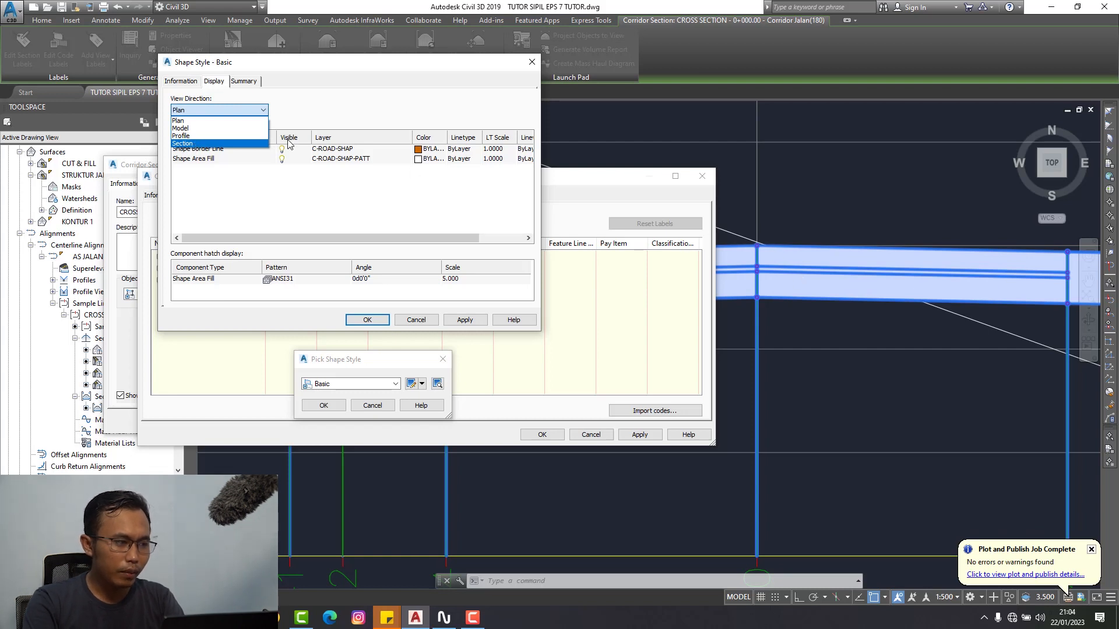
pyautogui.click(197, 144)
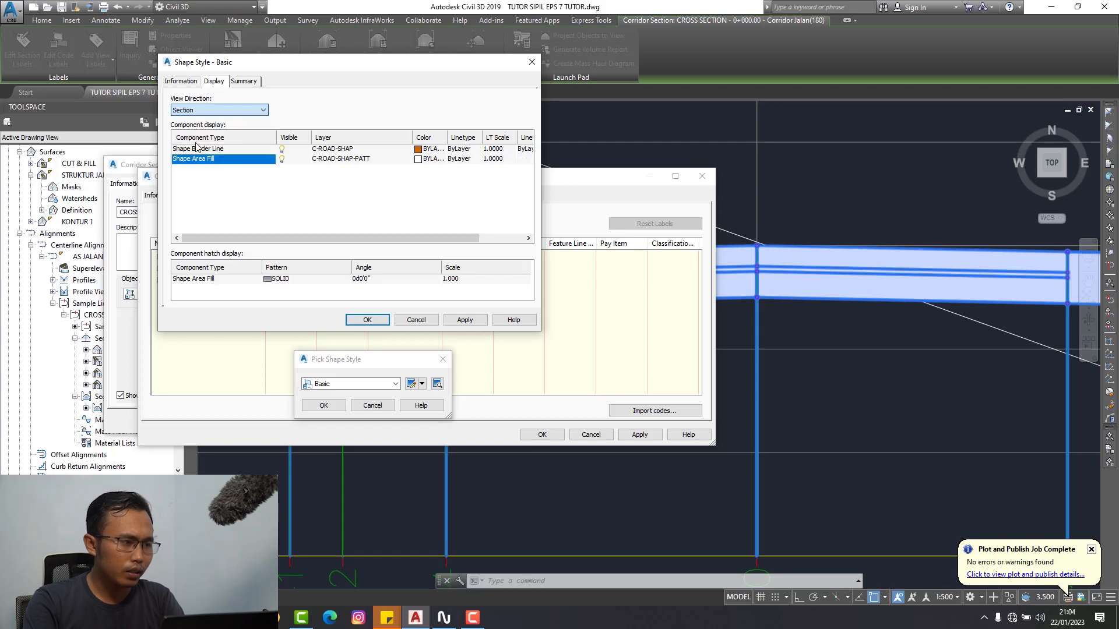
pyautogui.click(284, 159)
pyautogui.click(283, 149)
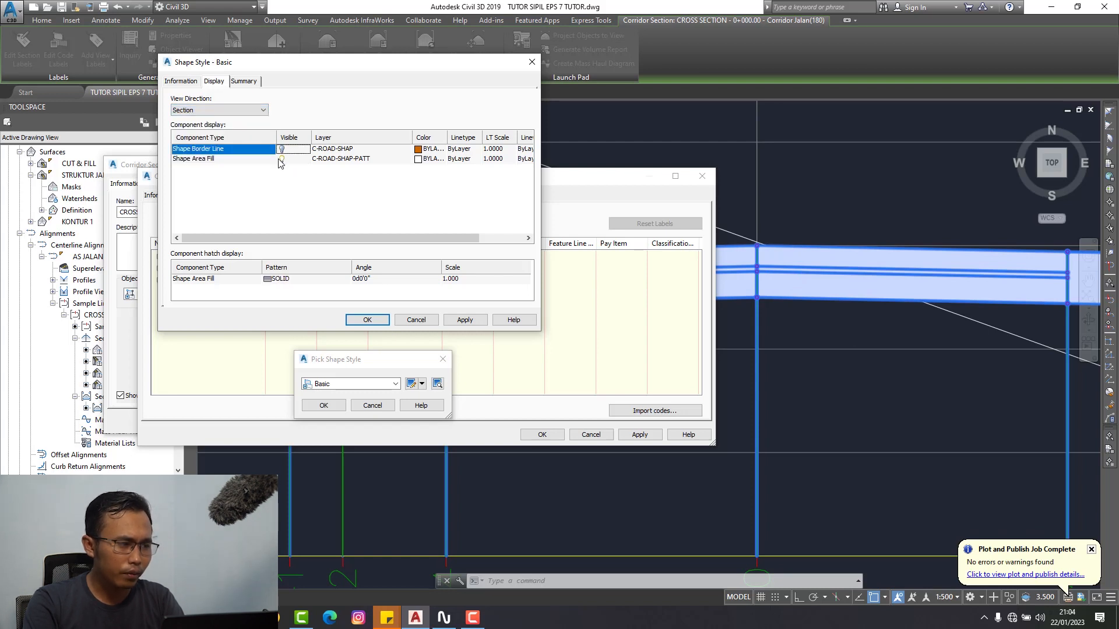
pyautogui.click(282, 159)
pyautogui.click(367, 320)
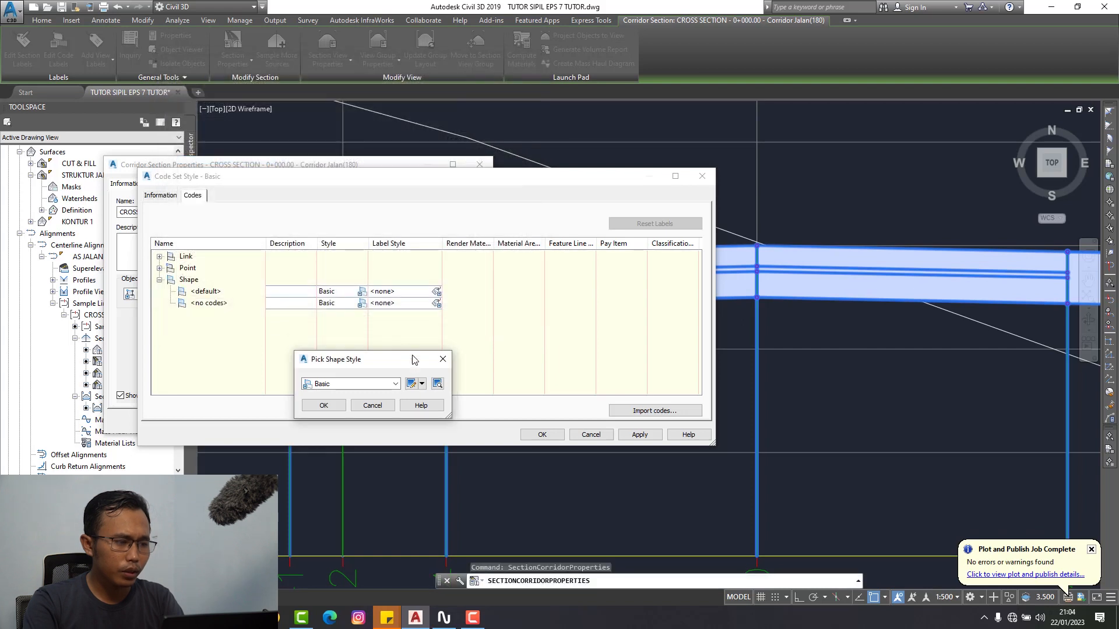
# - Apply the edited shape style to the Basic code set and the 0+000.00 corridor section, then clear the selection
pyautogui.click(324, 405)
pyautogui.click(639, 434)
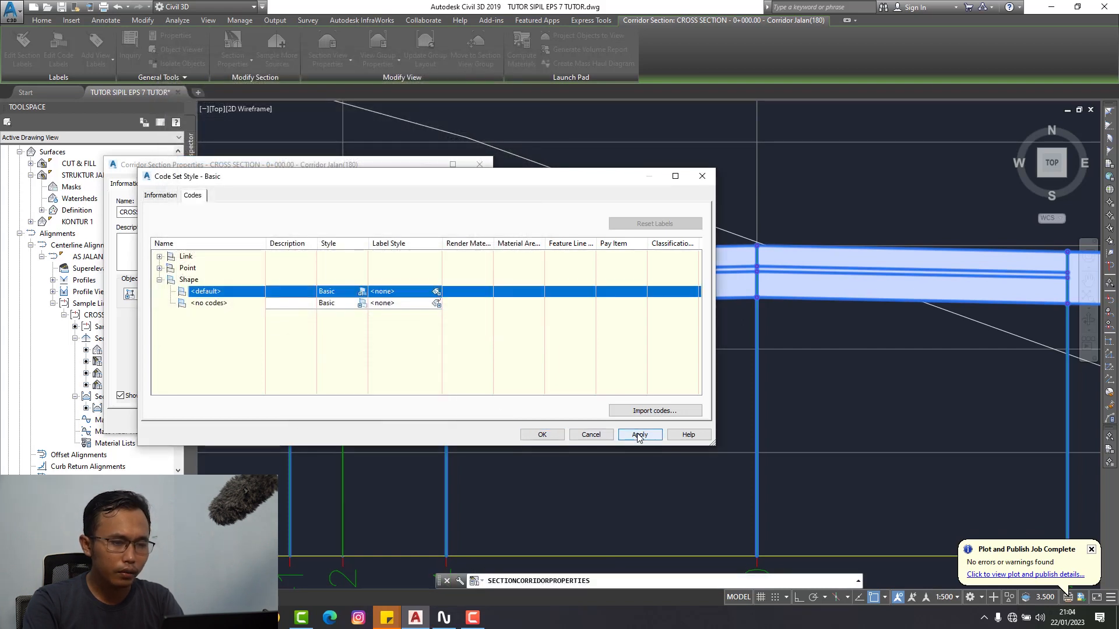
pyautogui.click(542, 434)
pyautogui.click(417, 423)
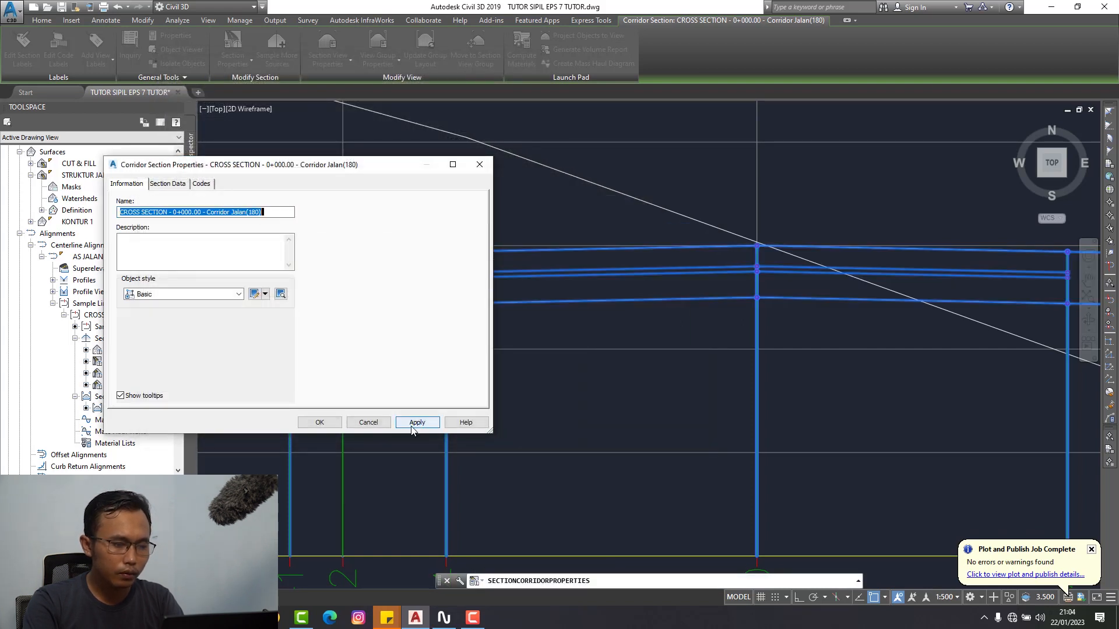
pyautogui.click(317, 426)
pyautogui.scroll(-4, 548, 264)
pyautogui.scroll(2, 587, 267)
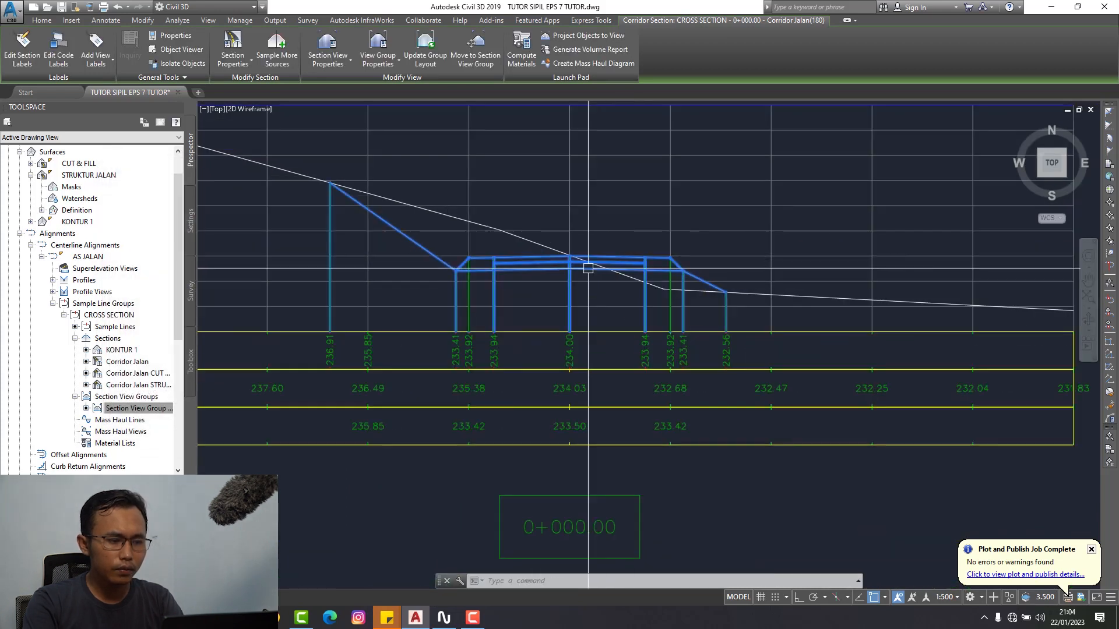
pyautogui.scroll(2, 560, 282)
pyautogui.press('Escape')
pyautogui.scroll(-4, 763, 243)
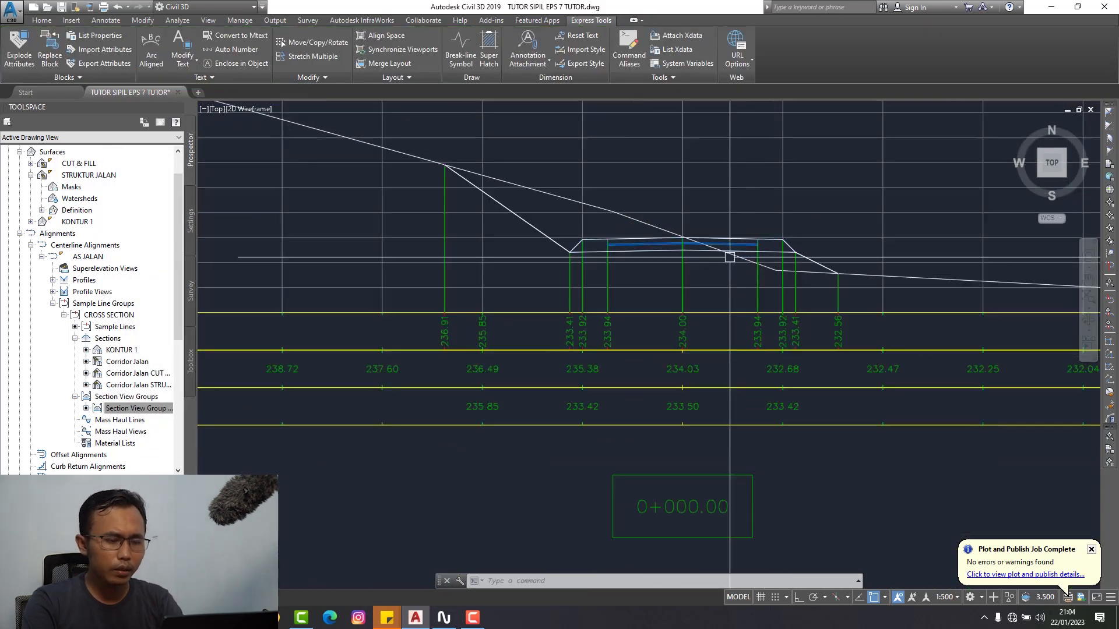
pyautogui.moveTo(691, 257); pyautogui.dragTo(677, 304, button='middle')
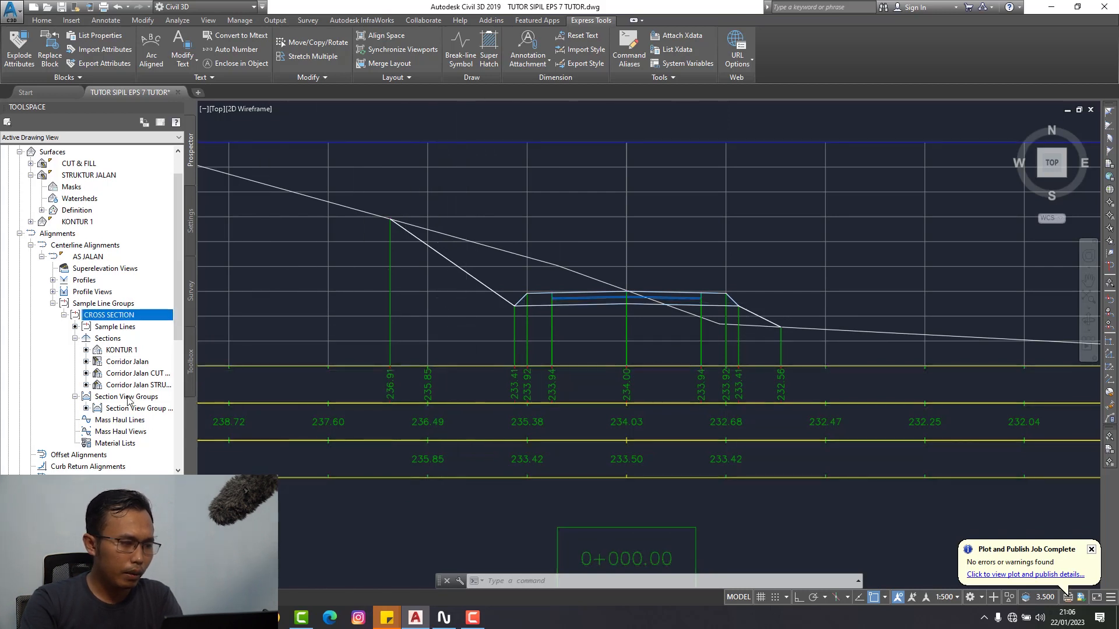
# - Open the material list in the properties of the CROSS SECTION sample line group
pyautogui.click(121, 315)
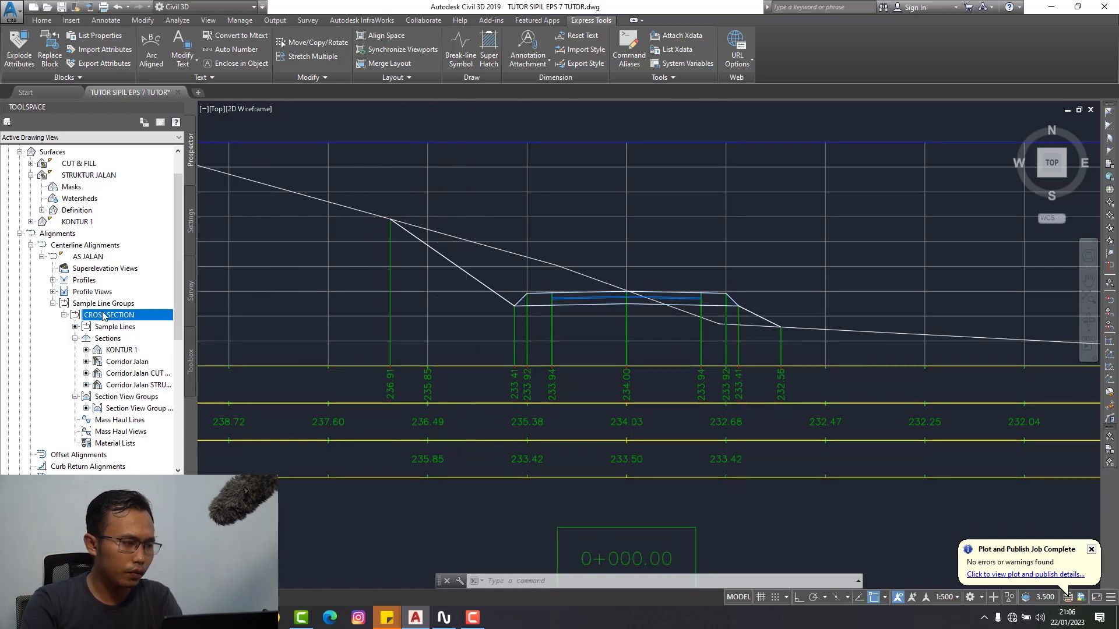
pyautogui.rightClick(104, 318)
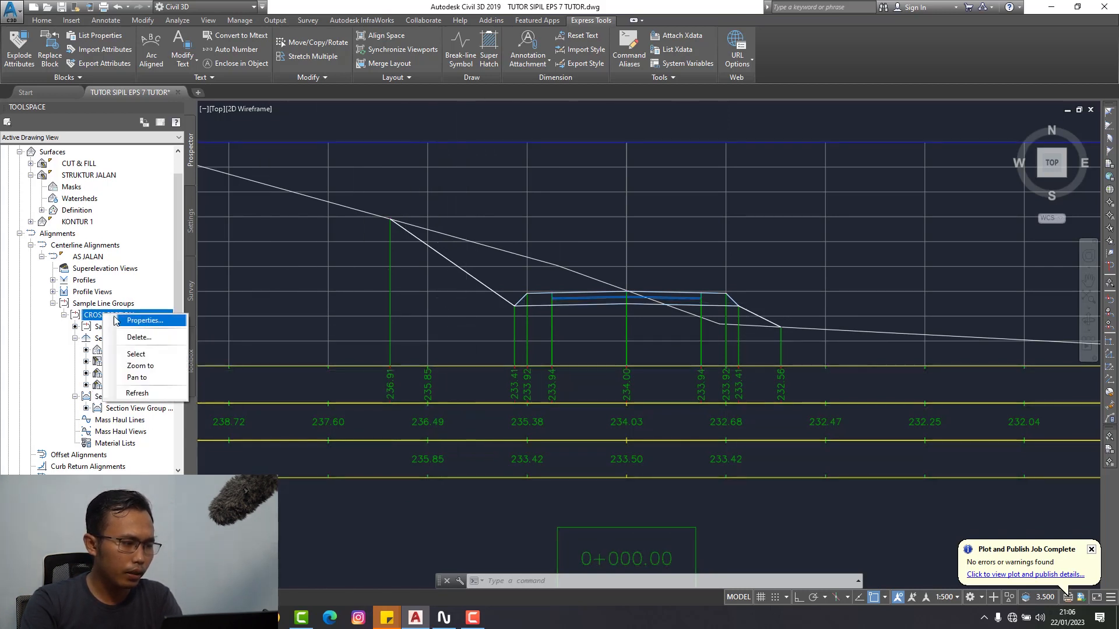
pyautogui.click(142, 322)
pyautogui.moveTo(581, 181); pyautogui.dragTo(643, 118)
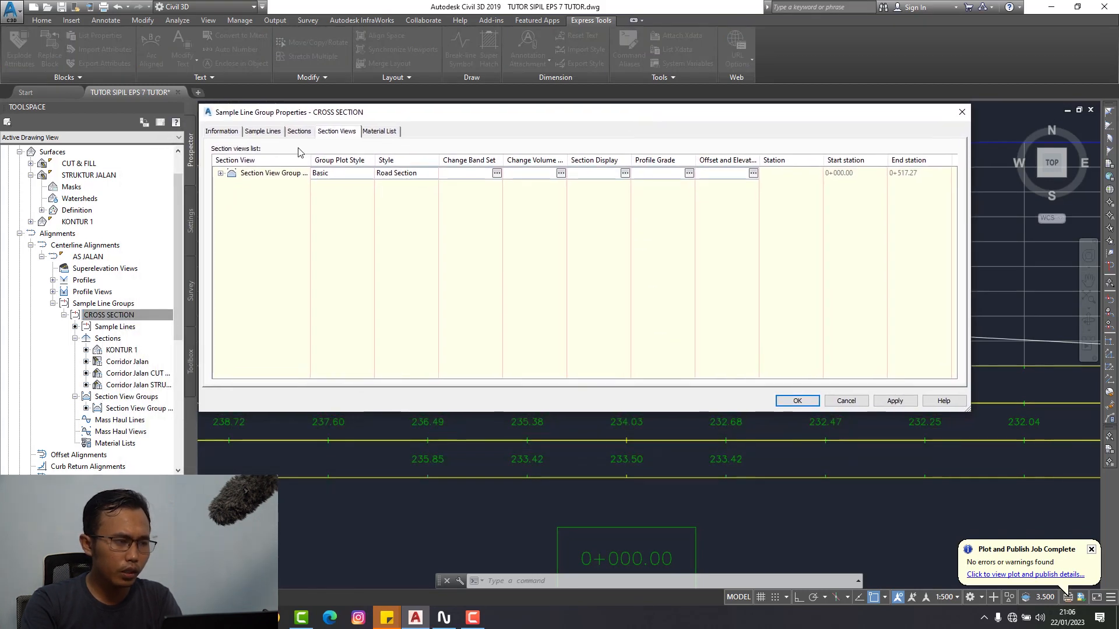
pyautogui.click(385, 132)
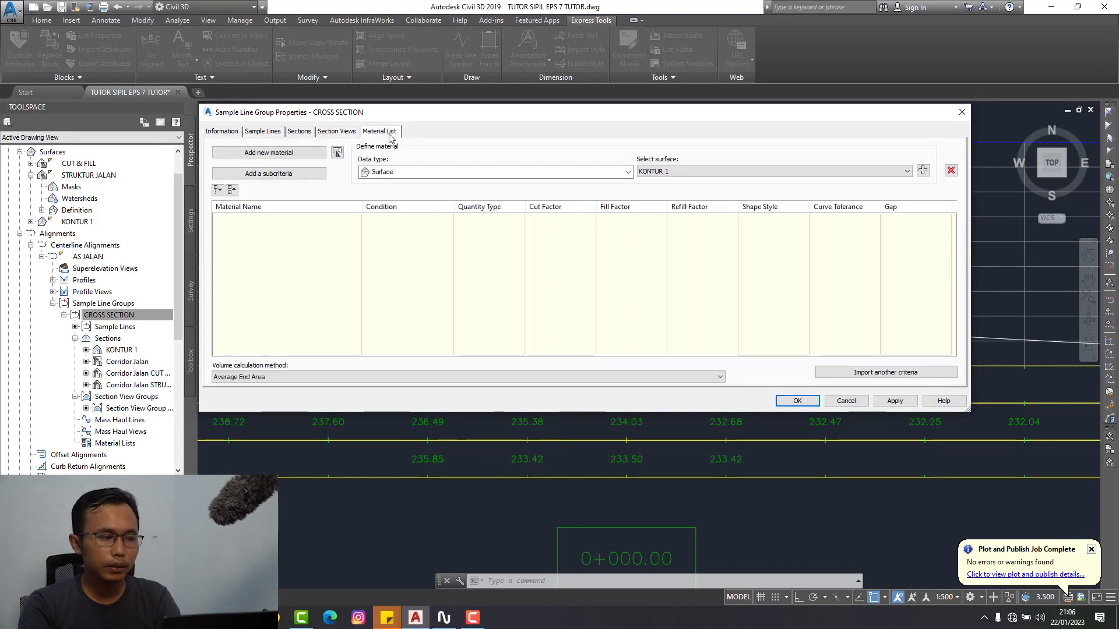
# - Add a new material defined by the KONTUR 1 and Corridor Jalan CUT & FILL surfaces
pyautogui.click(320, 156)
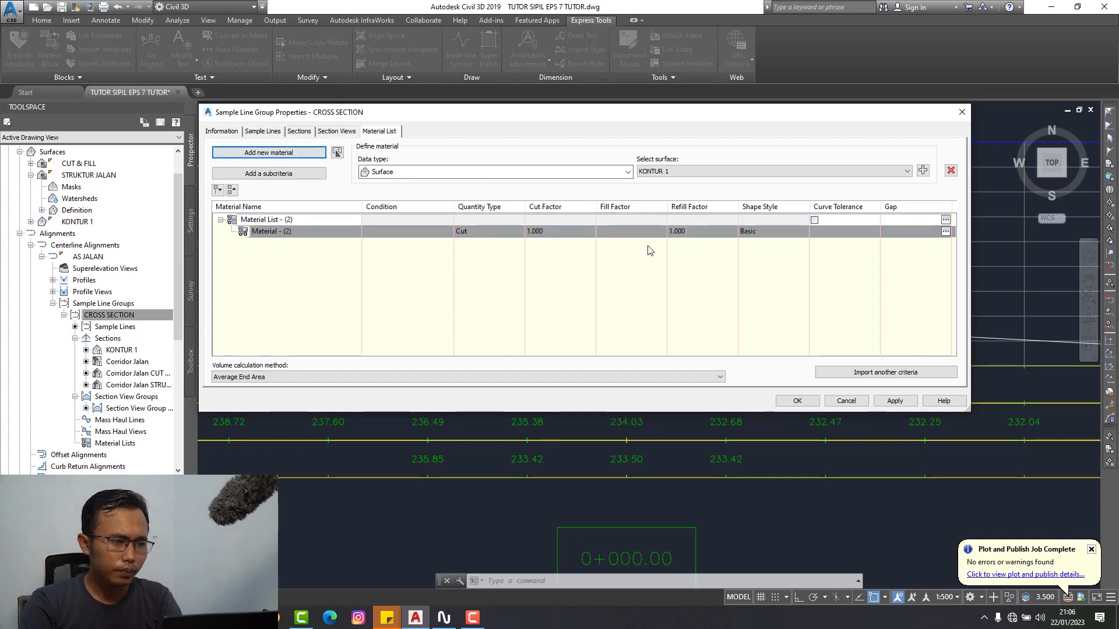
pyautogui.click(768, 172)
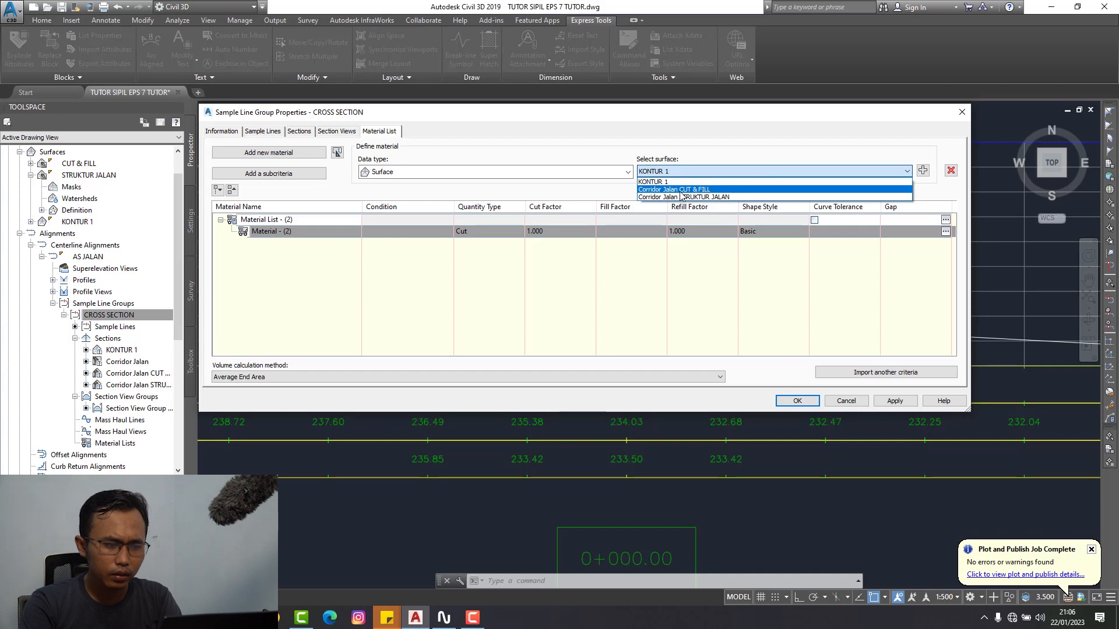
pyautogui.click(665, 183)
pyautogui.click(923, 171)
pyautogui.click(854, 174)
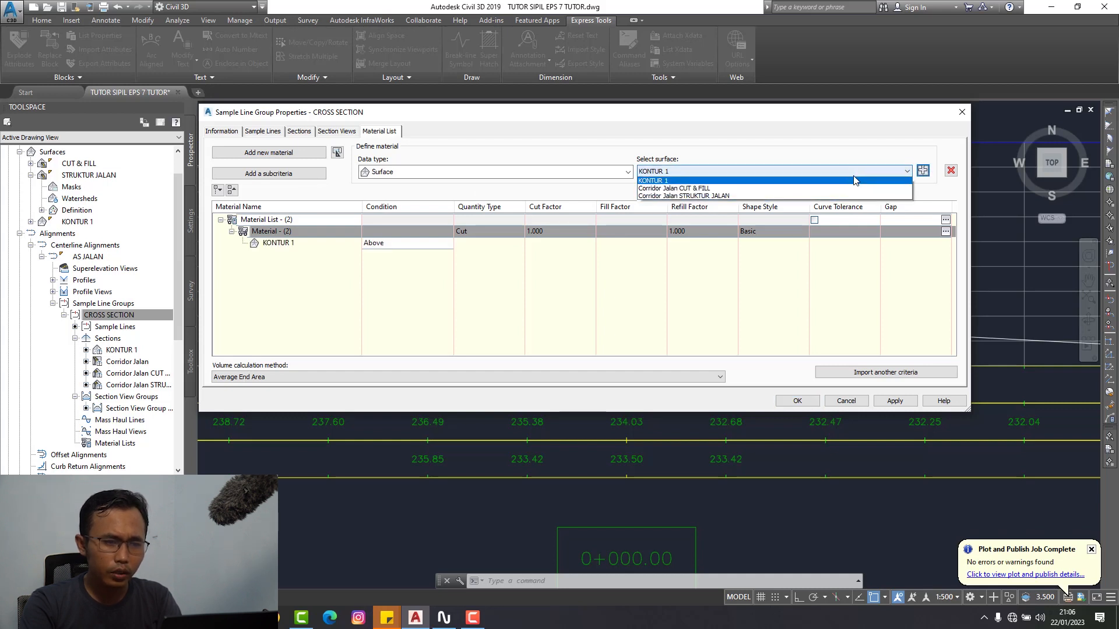
pyautogui.click(694, 191)
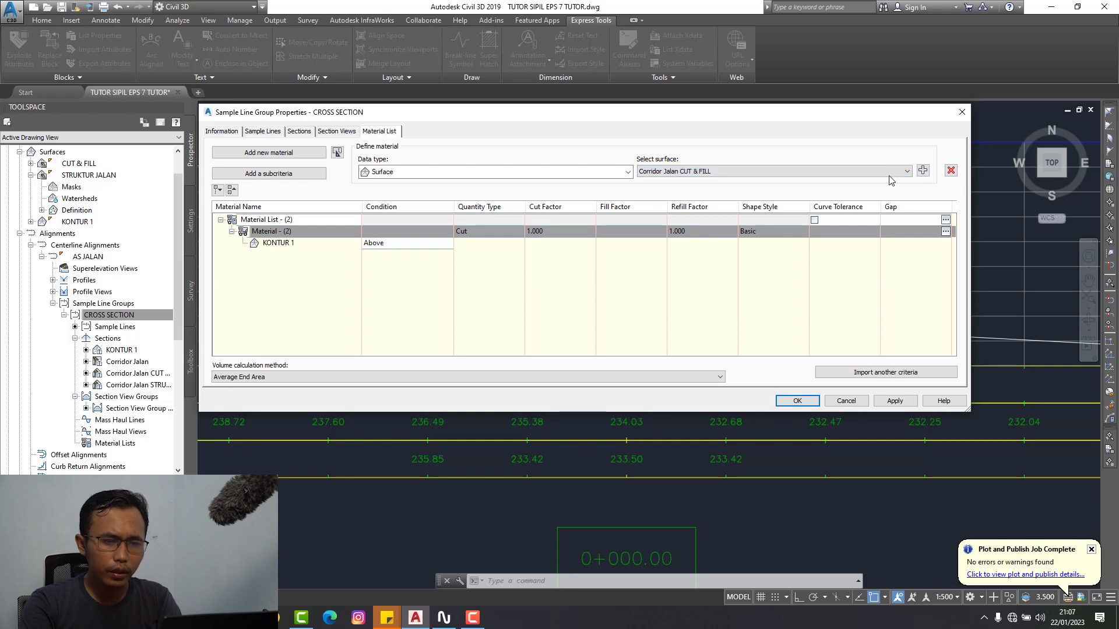
pyautogui.click(922, 171)
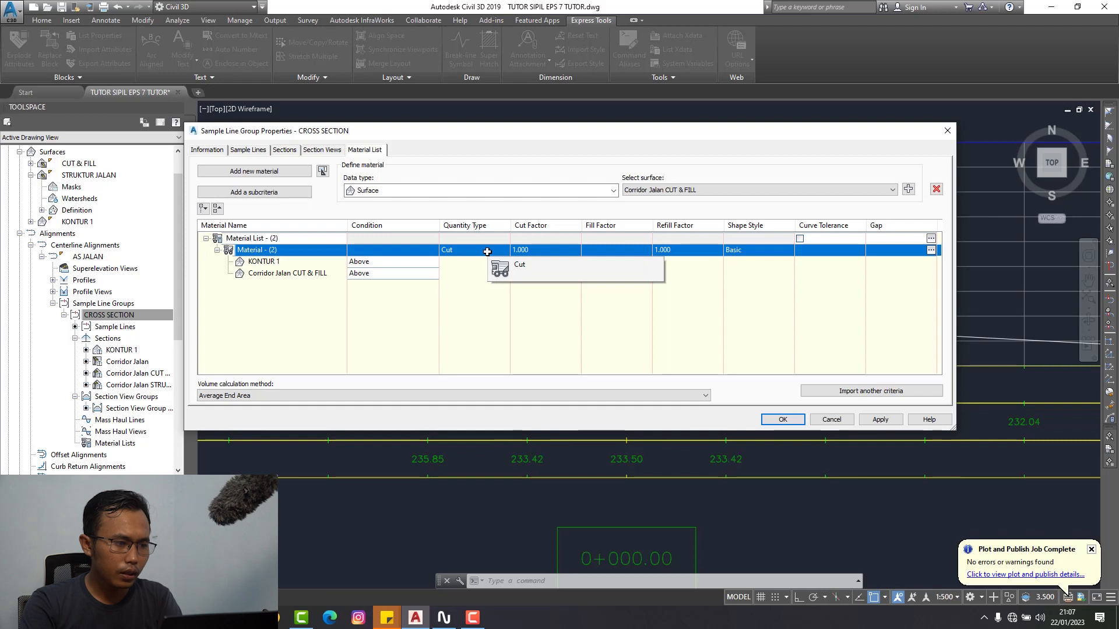
# - Keep the first material's quantity type as Cut and set its Corridor Jalan CUT & FILL surface condition to Below
pyautogui.click(488, 250)
pyautogui.click(520, 289)
pyautogui.click(496, 252)
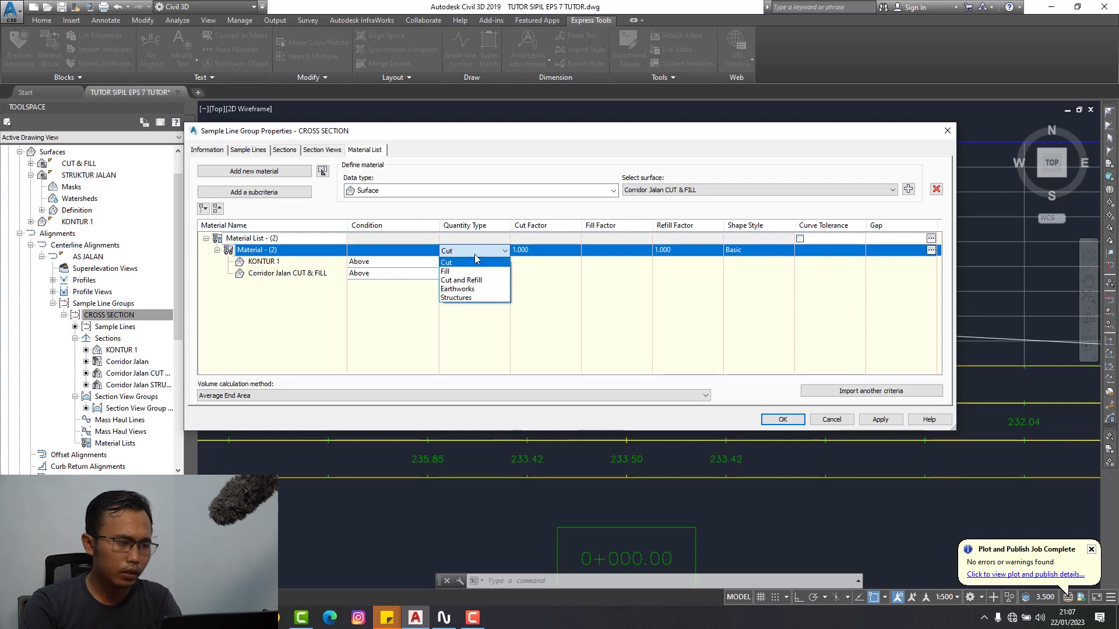
pyautogui.click(465, 263)
pyautogui.click(391, 275)
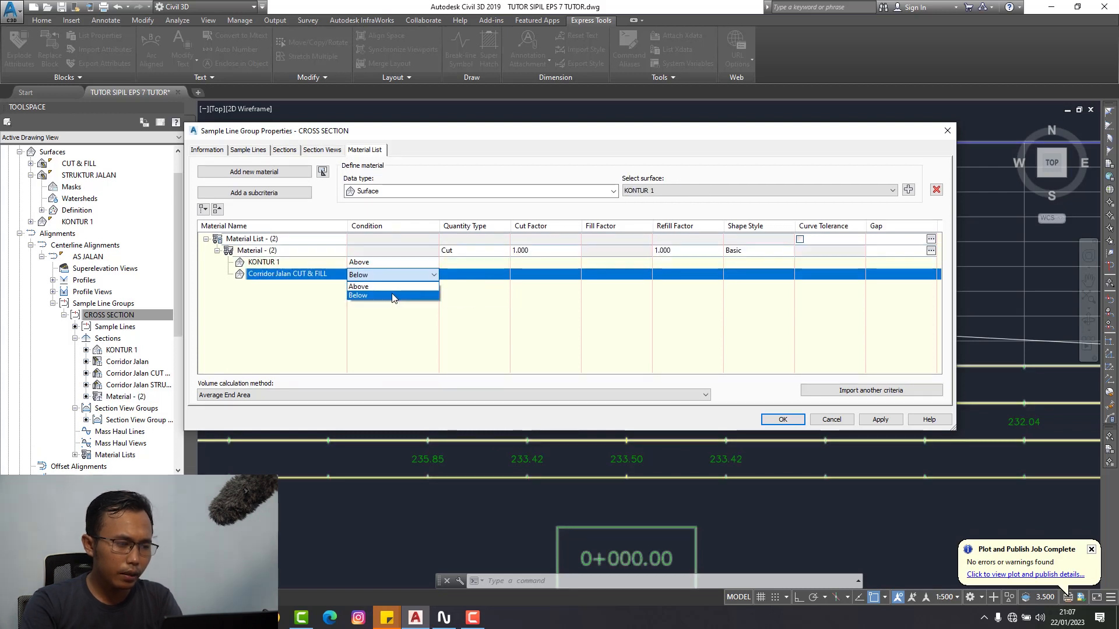
pyautogui.click(393, 296)
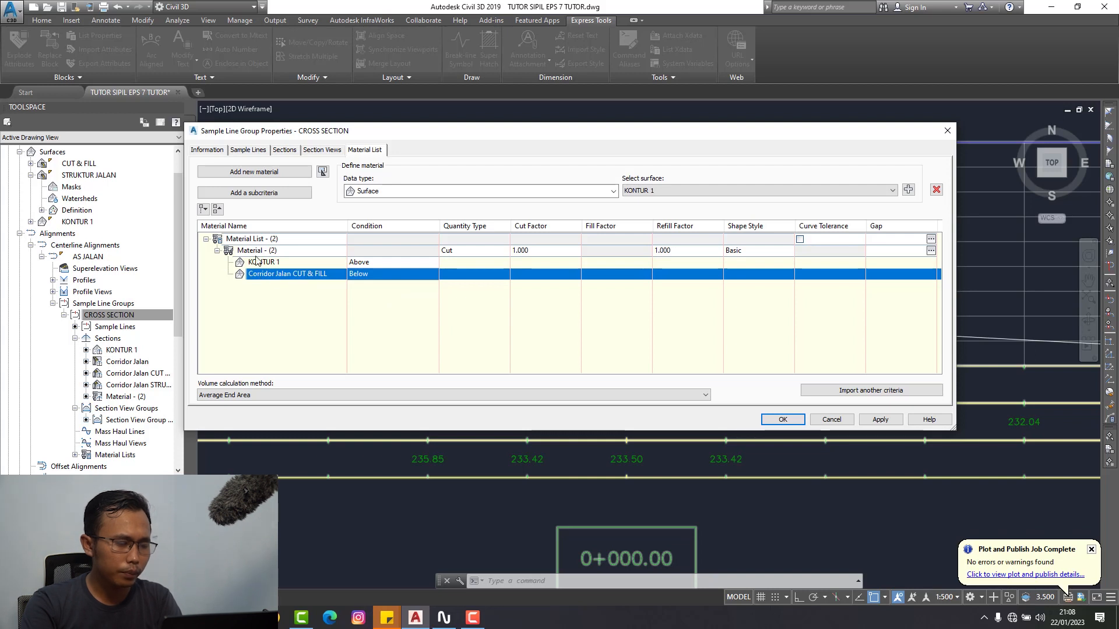
# - Add a second material to the list with the KONTUR 1 and Corridor Jalan CUT & FILL surfaces
pyautogui.click(271, 173)
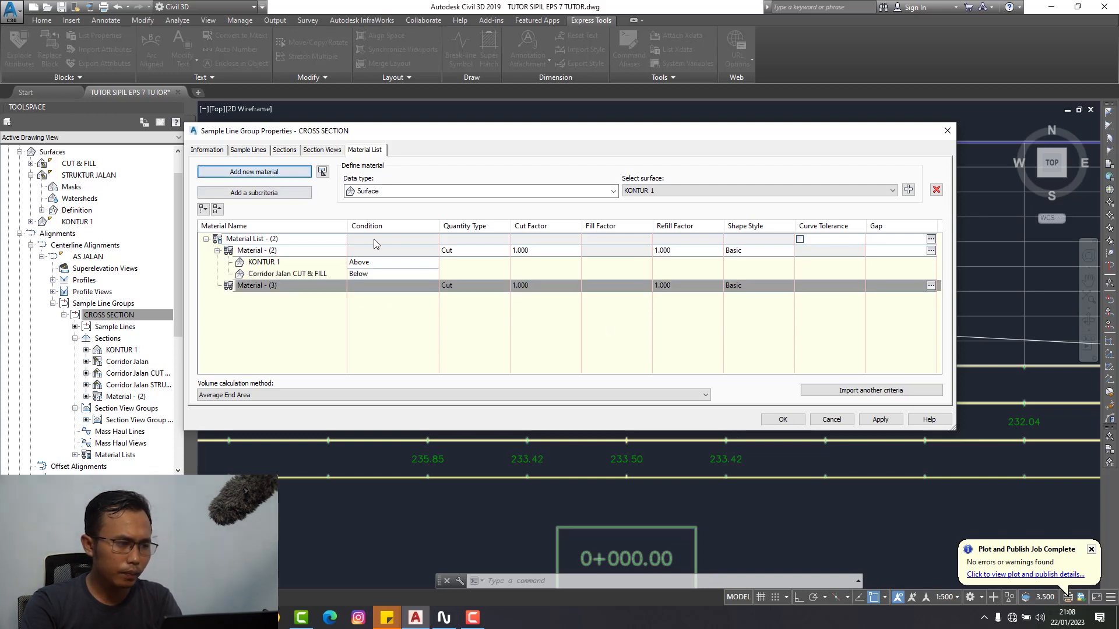
pyautogui.click(909, 190)
pyautogui.click(867, 191)
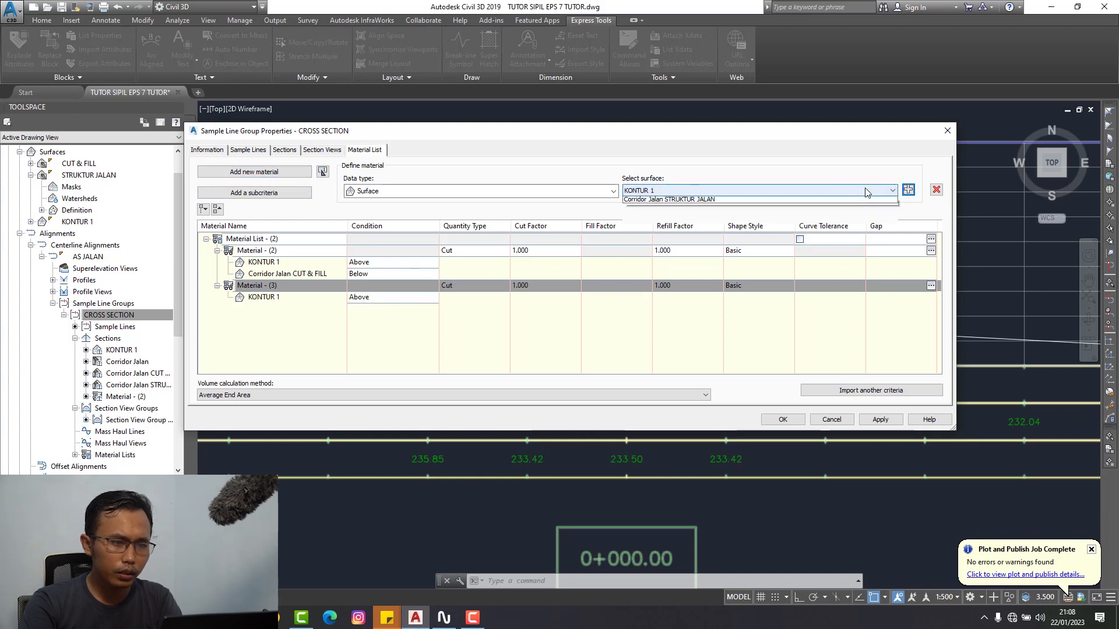
pyautogui.click(701, 211)
pyautogui.click(908, 189)
# - Set the second material's KONTUR 1 surface condition to Below and its quantity type to Fill
pyautogui.click(391, 331)
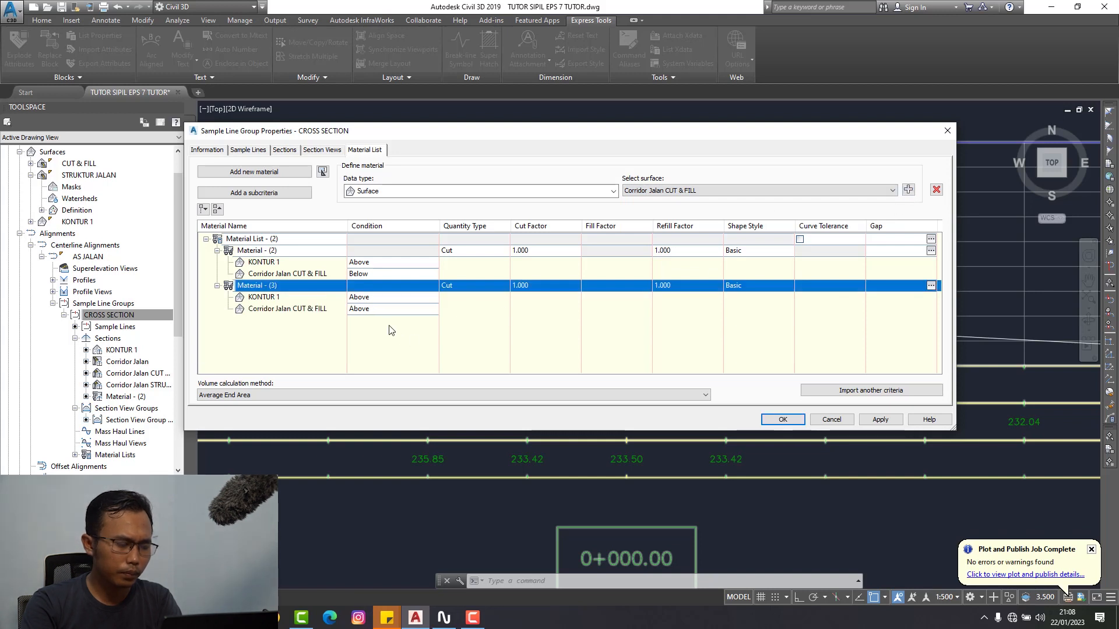
pyautogui.click(397, 296)
pyautogui.click(404, 296)
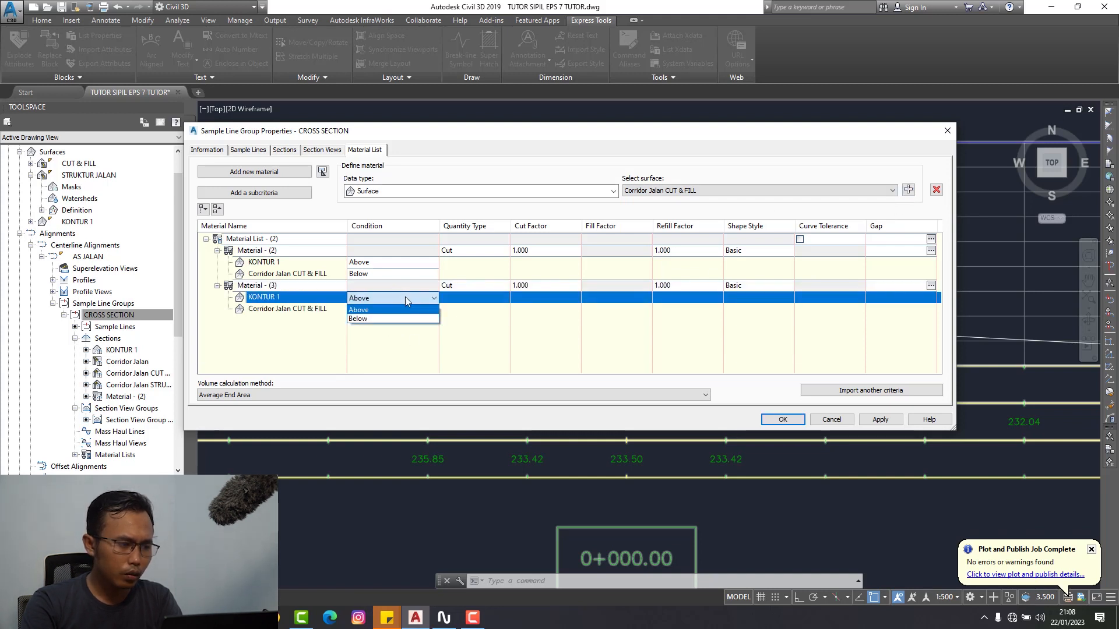
pyautogui.click(368, 320)
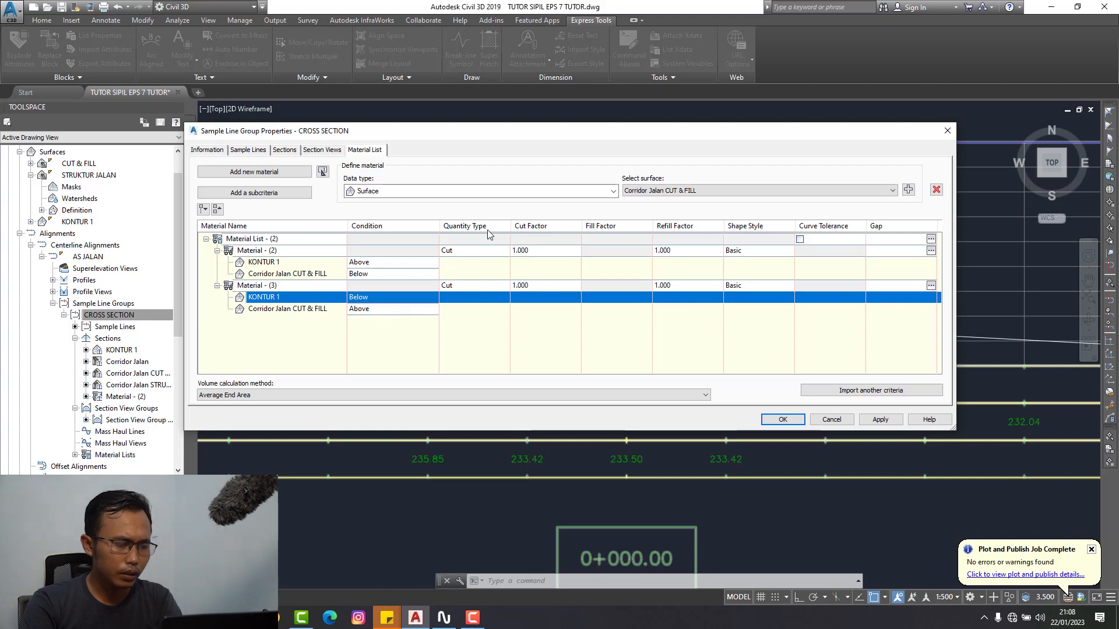
pyautogui.click(477, 286)
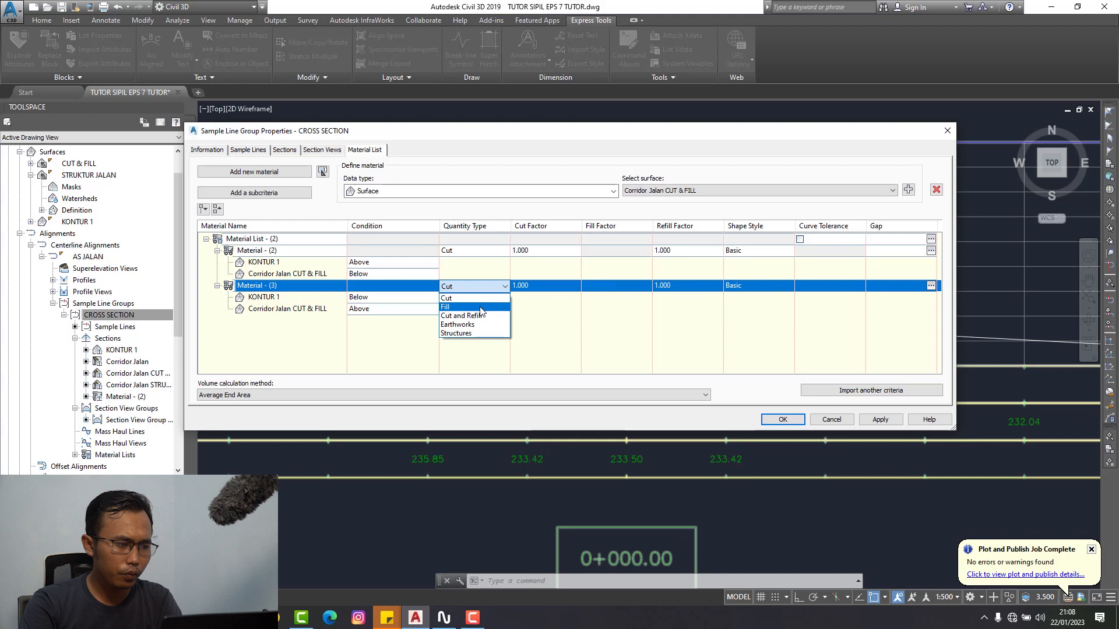
pyautogui.click(479, 308)
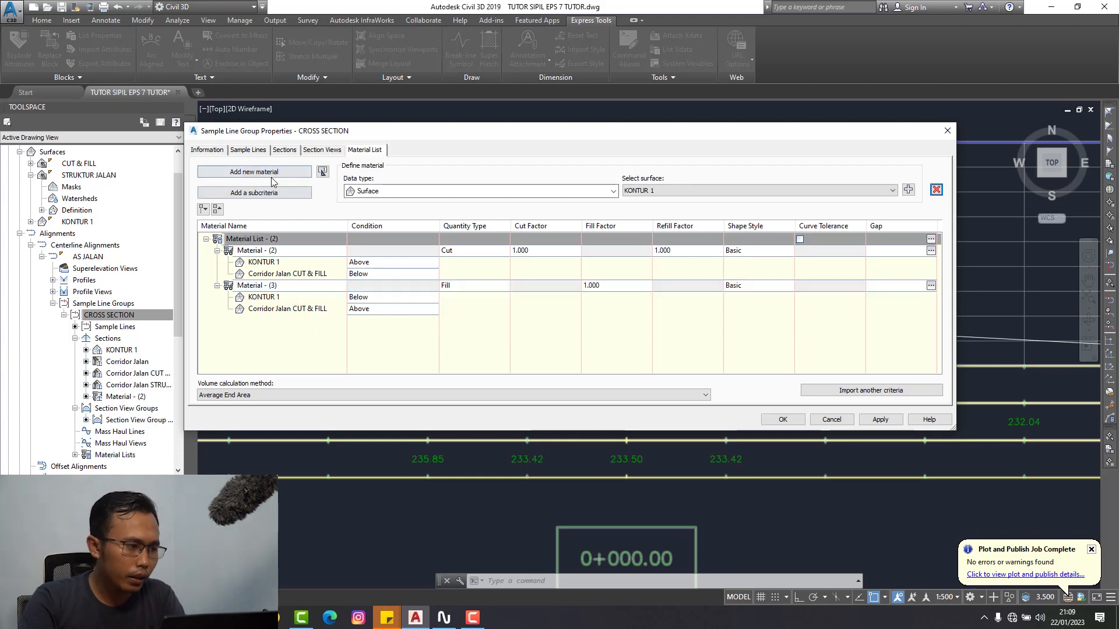
# - Add a third material with quantity type Structures, defined by the Corridor Jalan Pave1 corridor shape
pyautogui.click(271, 178)
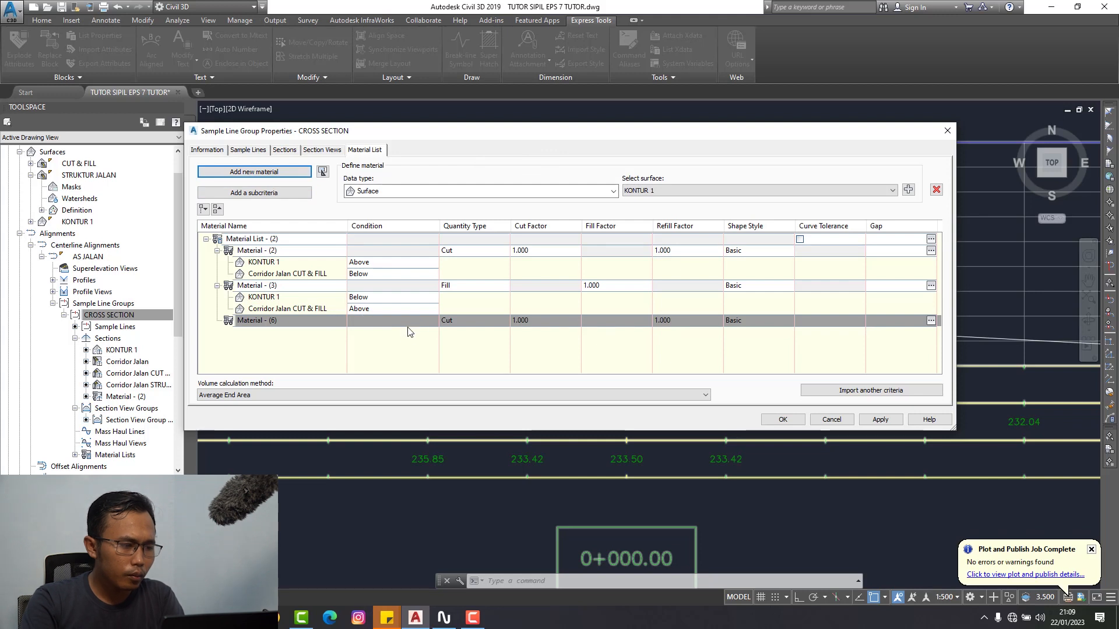
pyautogui.click(476, 324)
pyautogui.click(466, 370)
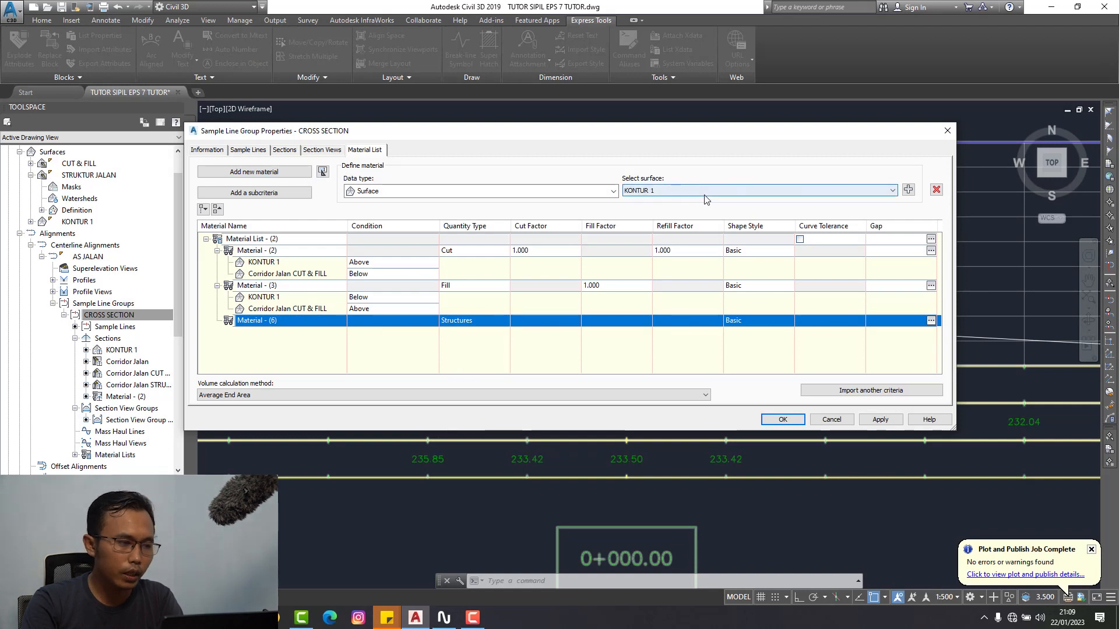
pyautogui.click(595, 194)
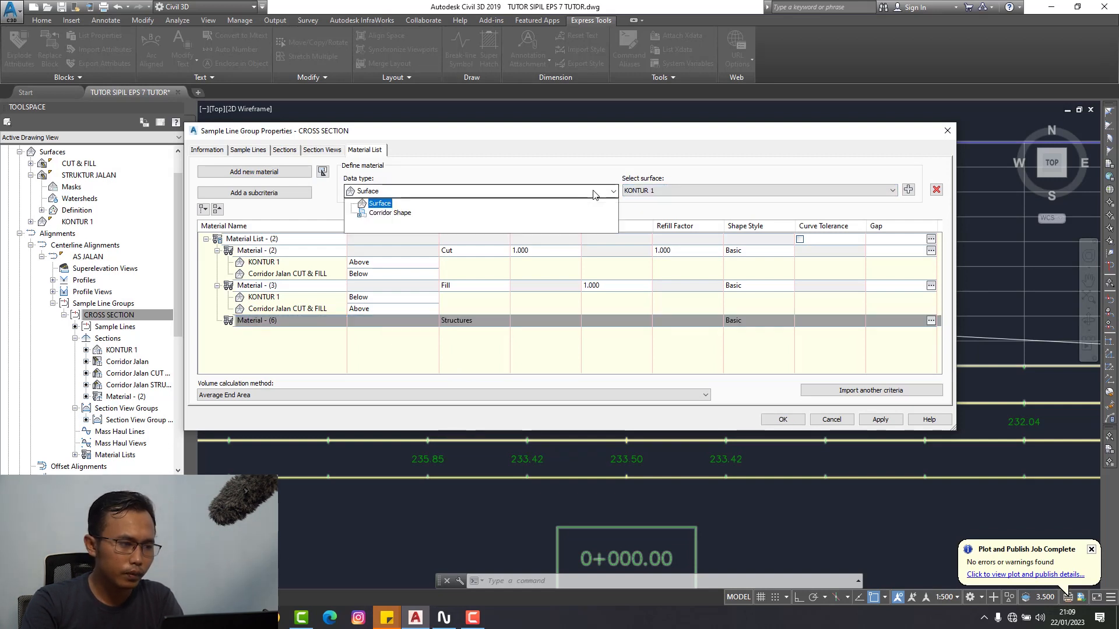
pyautogui.click(383, 214)
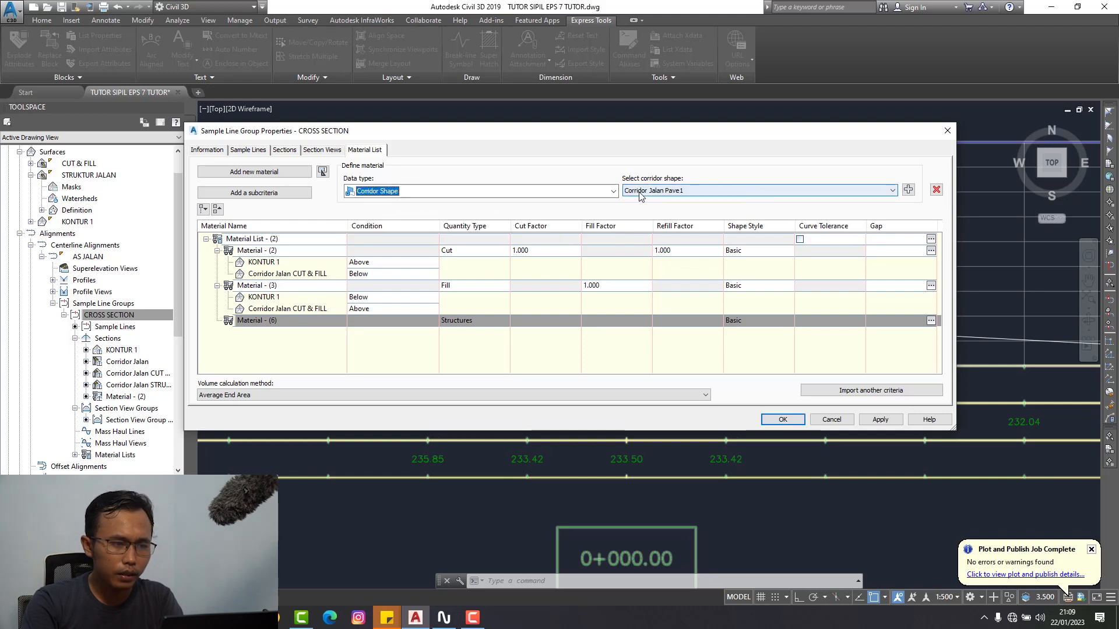
pyautogui.click(668, 194)
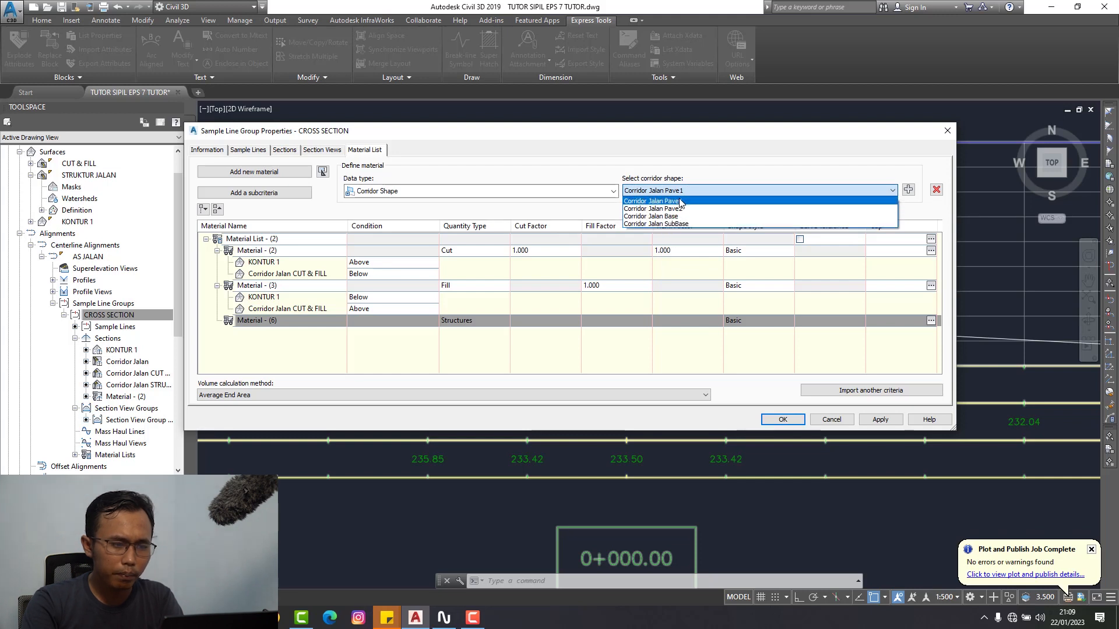
pyautogui.click(711, 201)
pyautogui.click(908, 190)
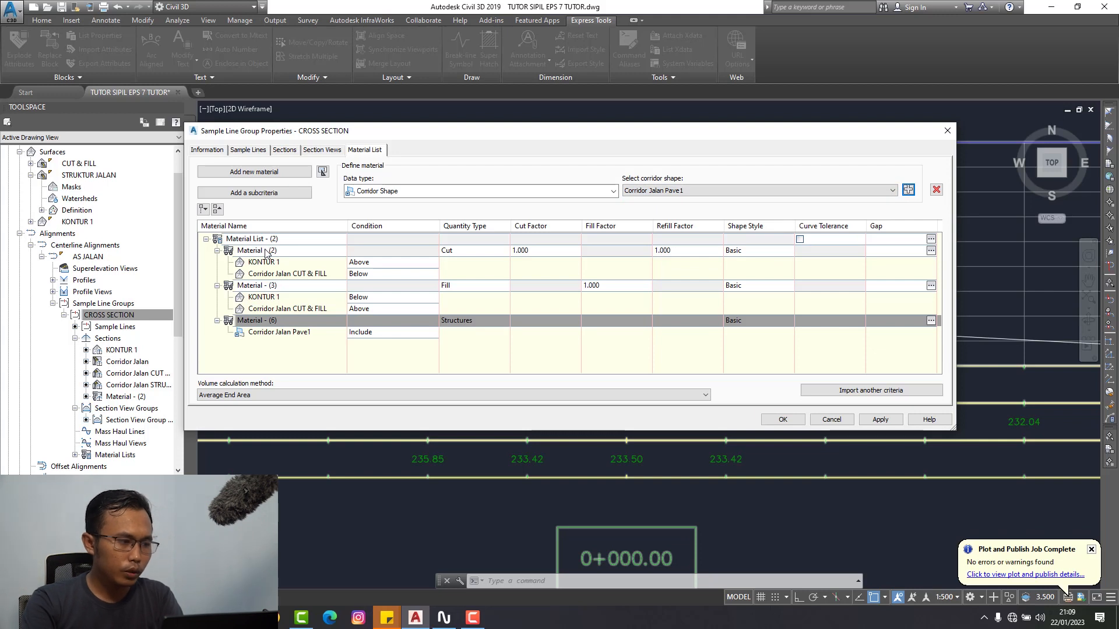
# - Rename the first material, the one with quantity type Cut, as Material Cut
pyautogui.click(289, 247)
pyautogui.click(288, 248)
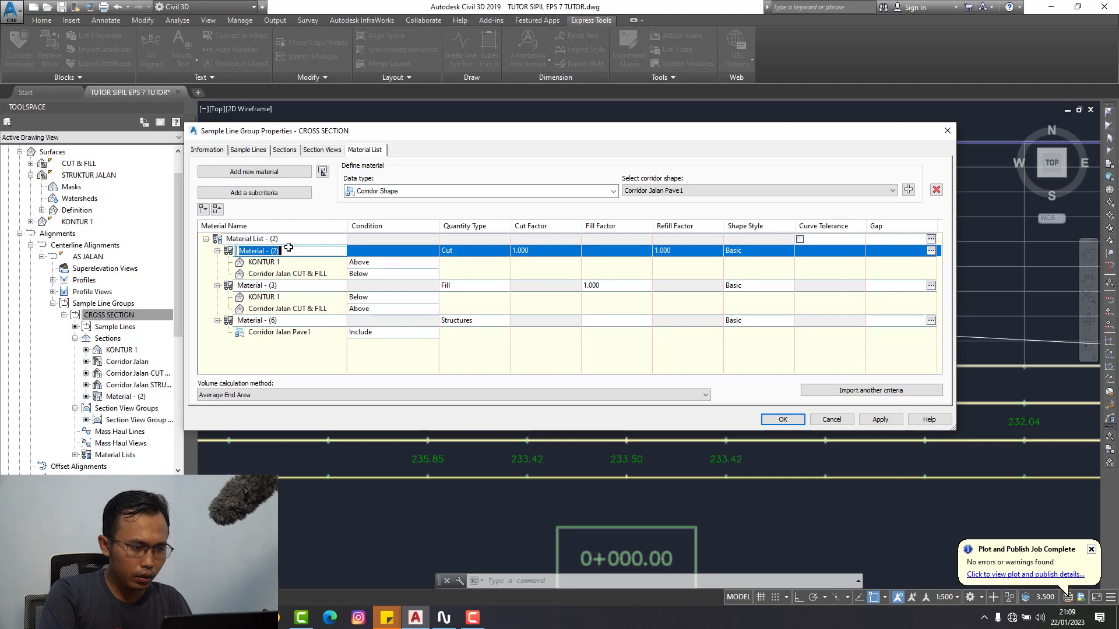
pyautogui.write('c')
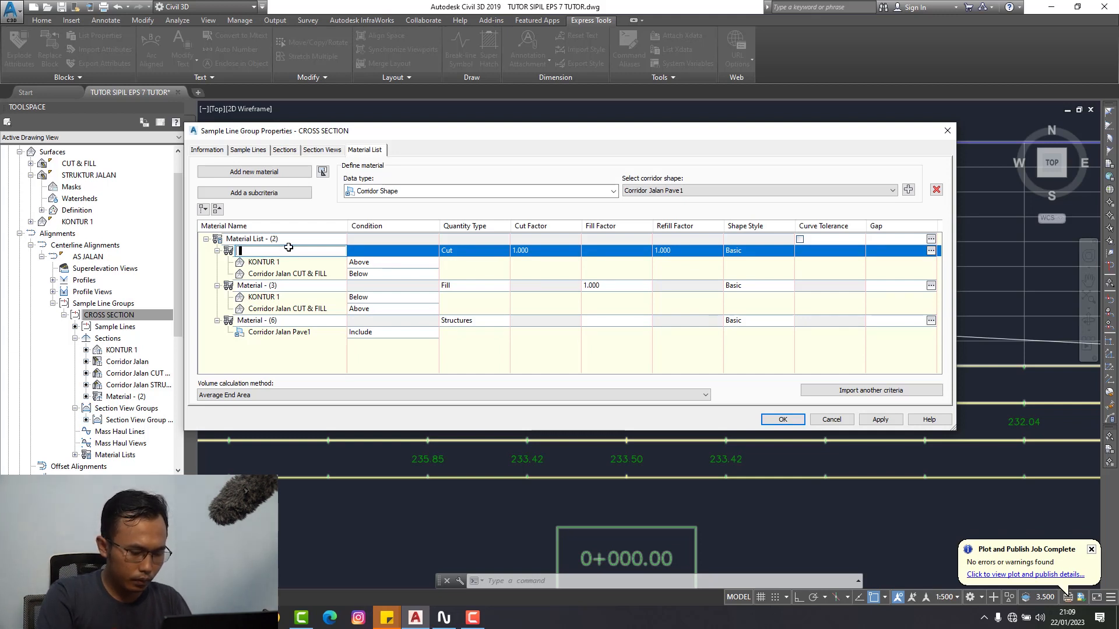
pyautogui.write('ATER')
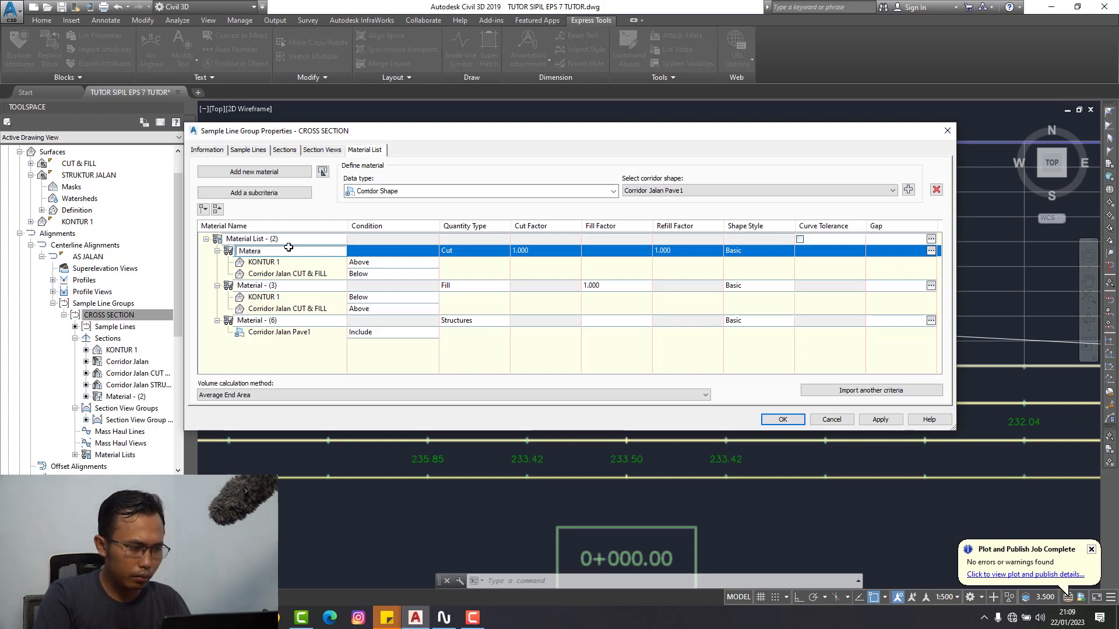
pyautogui.write('Cut')
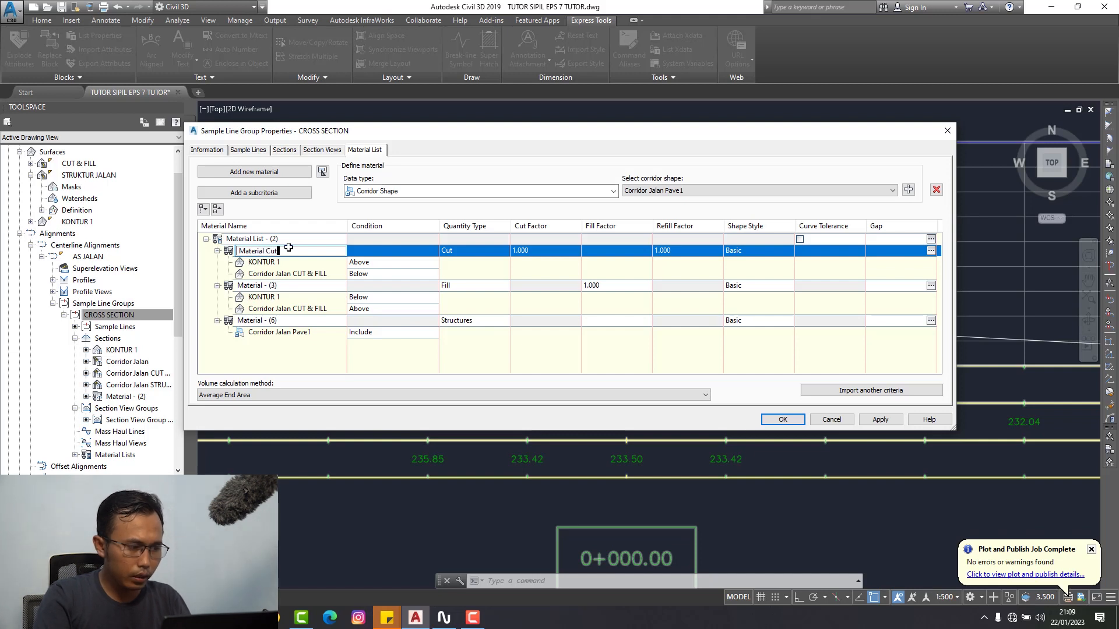
# - Rename the second material, the one with quantity type Fill, as Material Fill
pyautogui.doubleClick(293, 286)
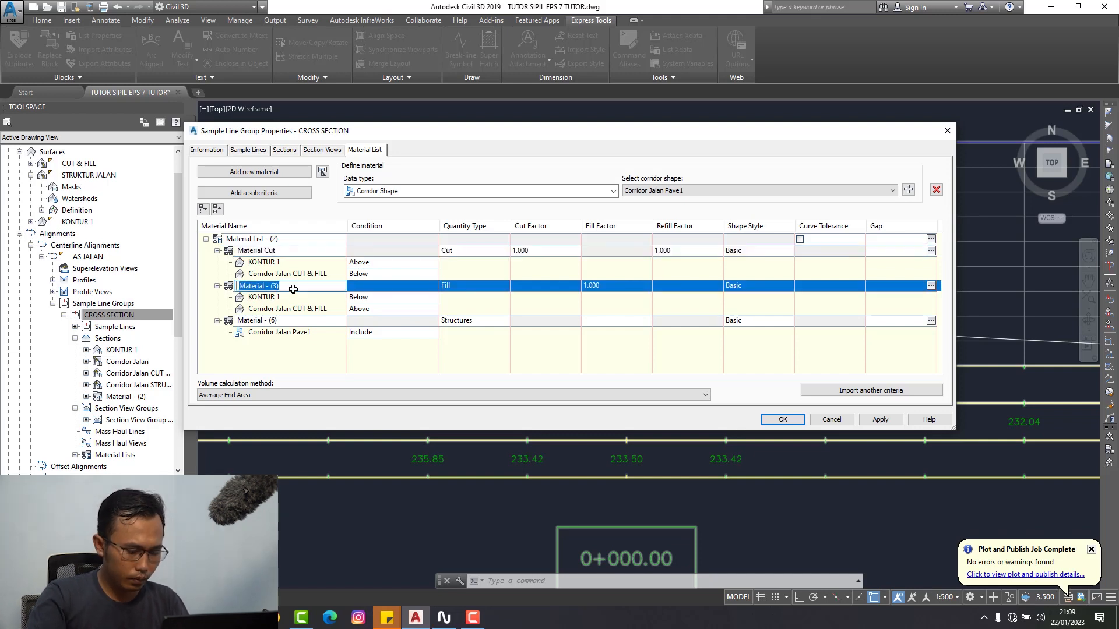
pyautogui.click(293, 286)
pyautogui.press('BackSpace')
pyautogui.press('BackSpace')
pyautogui.press('BackSpace')
pyautogui.write('Fill')
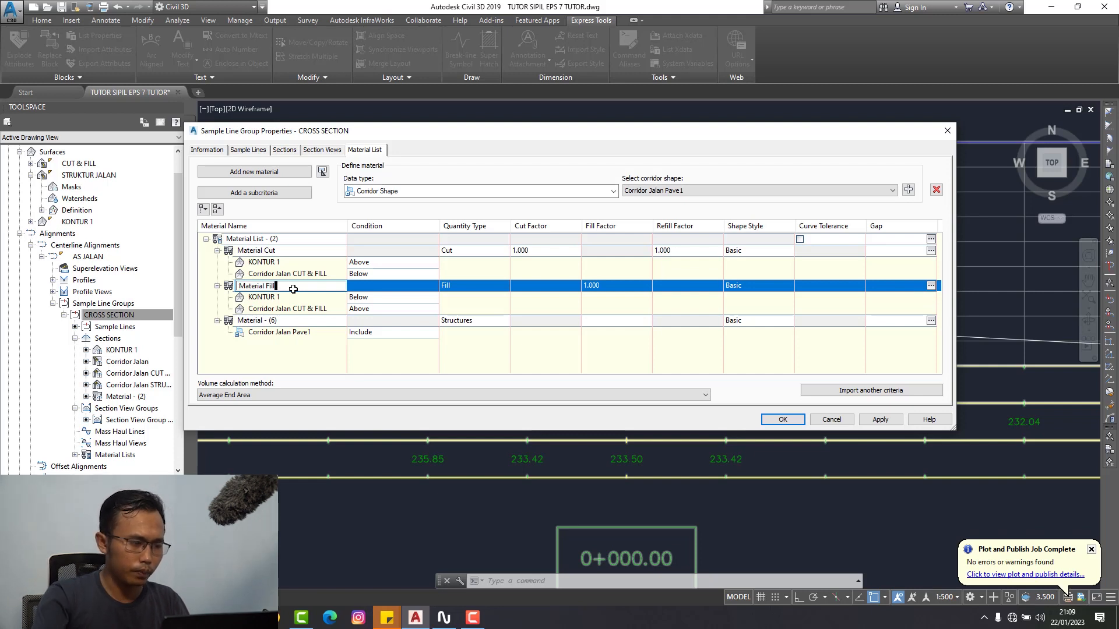
# - Rename the third material, the one with quantity type Structures, as Beton K-300
pyautogui.click(286, 321)
pyautogui.click(287, 320)
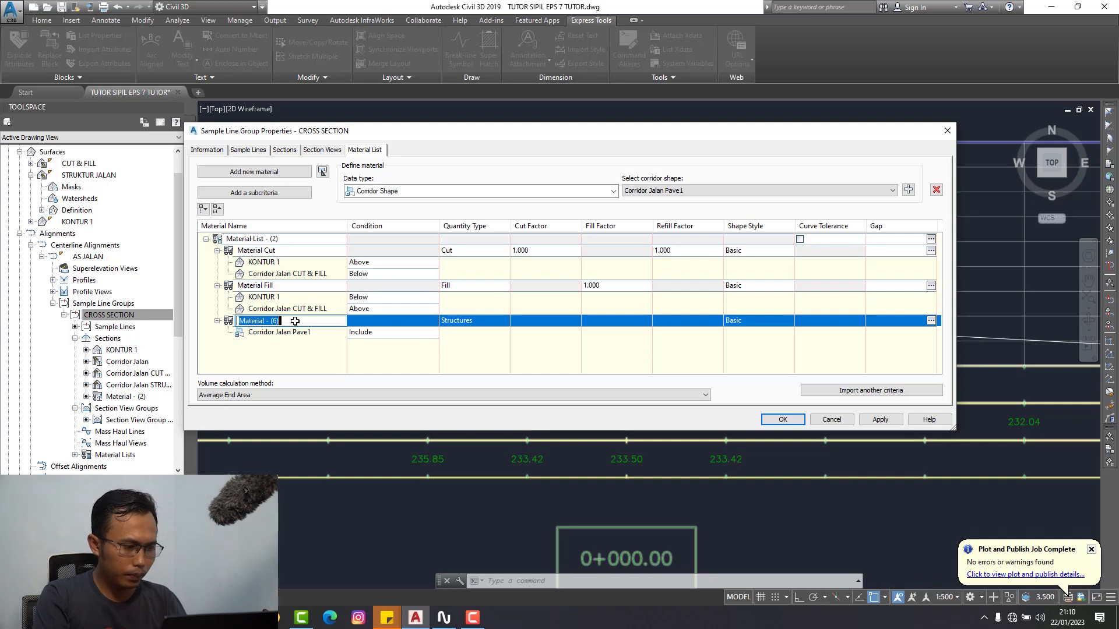
pyautogui.write('B')
pyautogui.write('Eto')
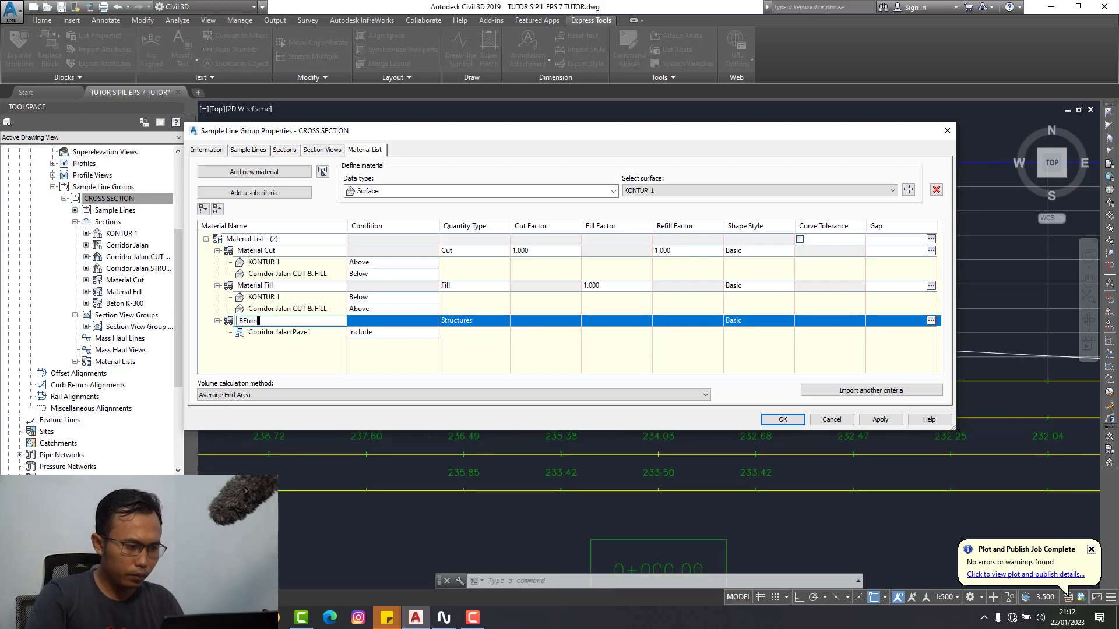
pyautogui.press('BackSpace')
pyautogui.press('BackSpace')
pyautogui.press('BackSpace')
pyautogui.press('BackSpace')
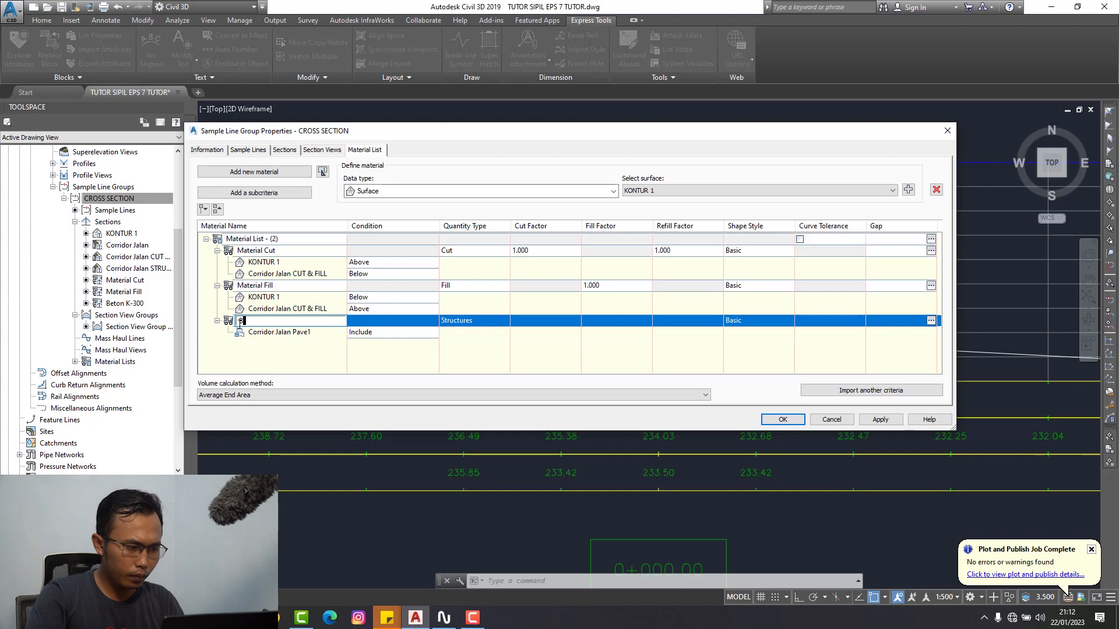
pyautogui.write('eton K-300')
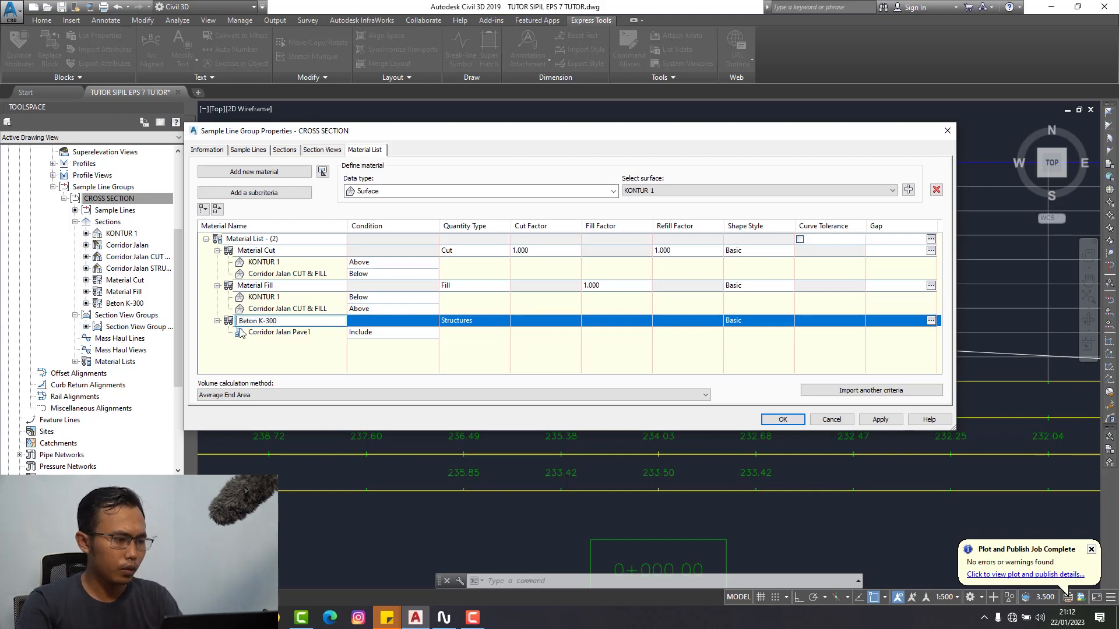
pyautogui.click(285, 352)
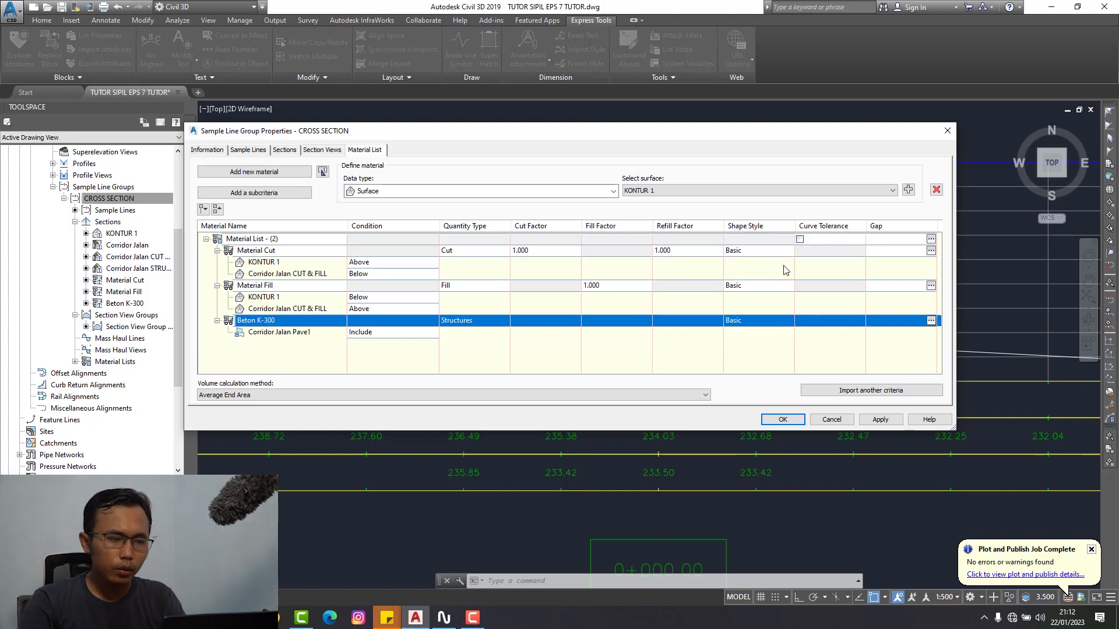
pyautogui.moveTo(764, 252); pyautogui.dragTo(789, 252)
pyautogui.moveTo(367, 360); pyautogui.dragTo(506, 221)
pyautogui.click(581, 219)
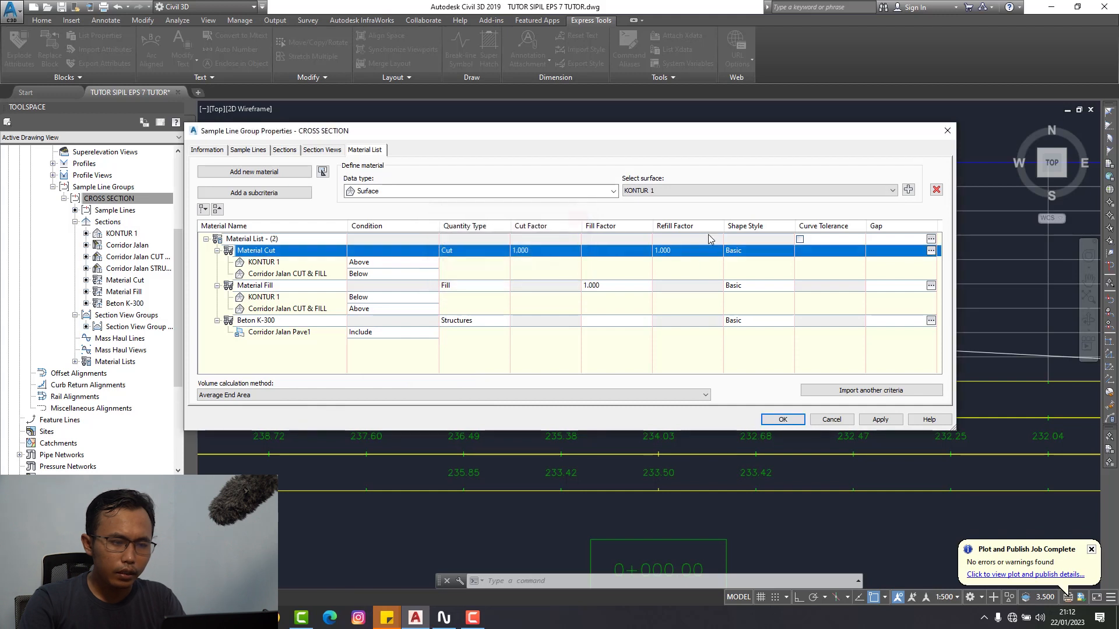
# - Choose the Cut Material section style as the shape style for Material Cut
pyautogui.click(784, 253)
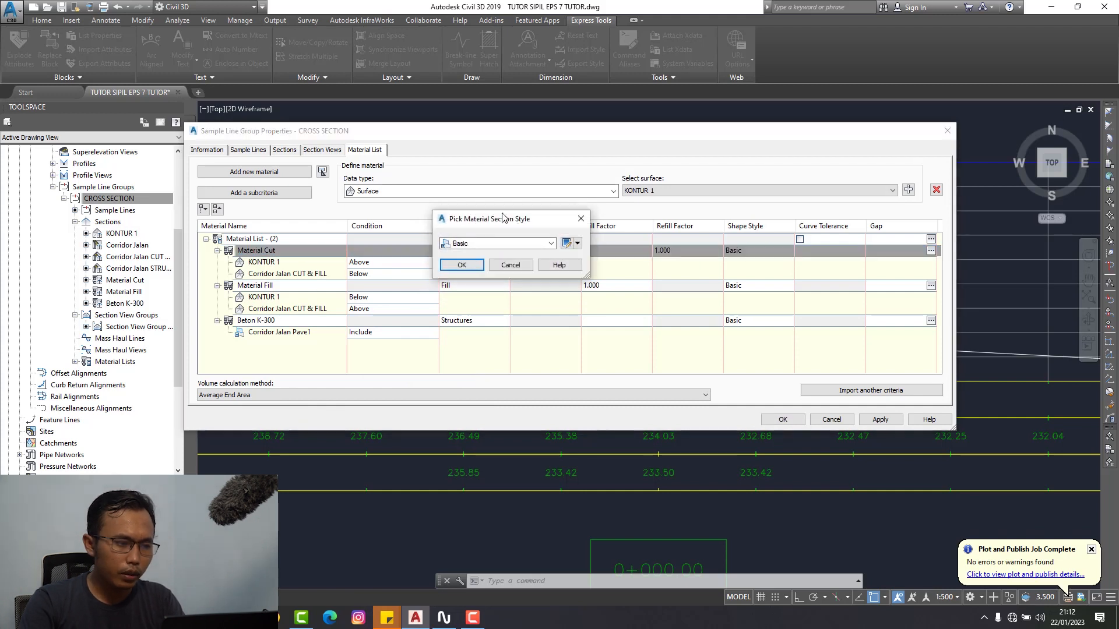
pyautogui.moveTo(503, 217); pyautogui.dragTo(467, 215)
pyautogui.click(463, 242)
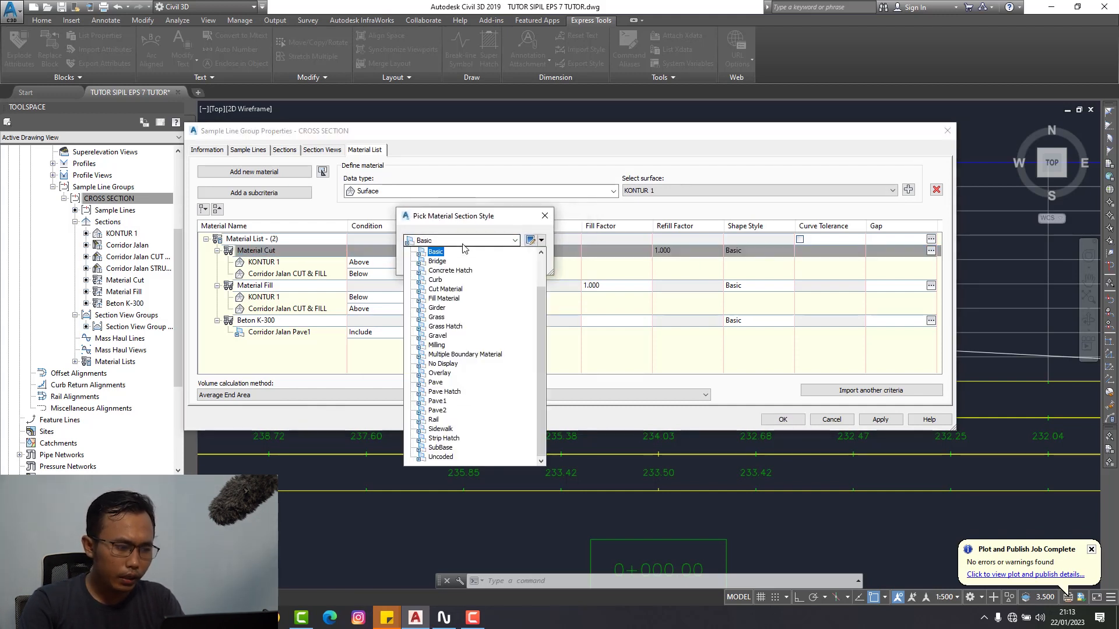
pyautogui.scroll(1, 466, 396)
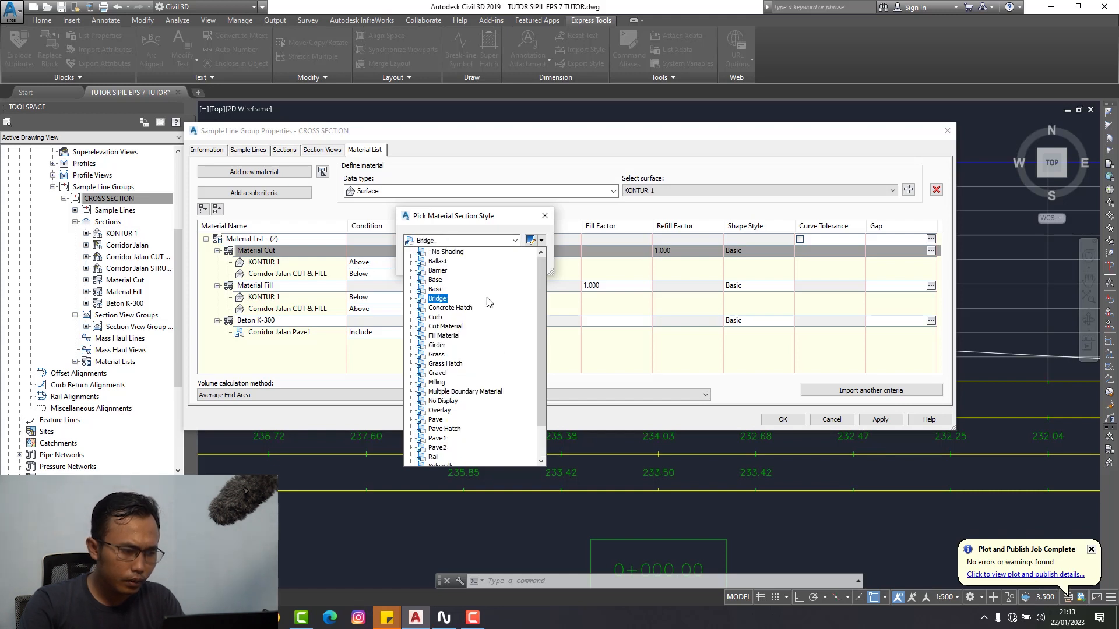
pyautogui.click(458, 326)
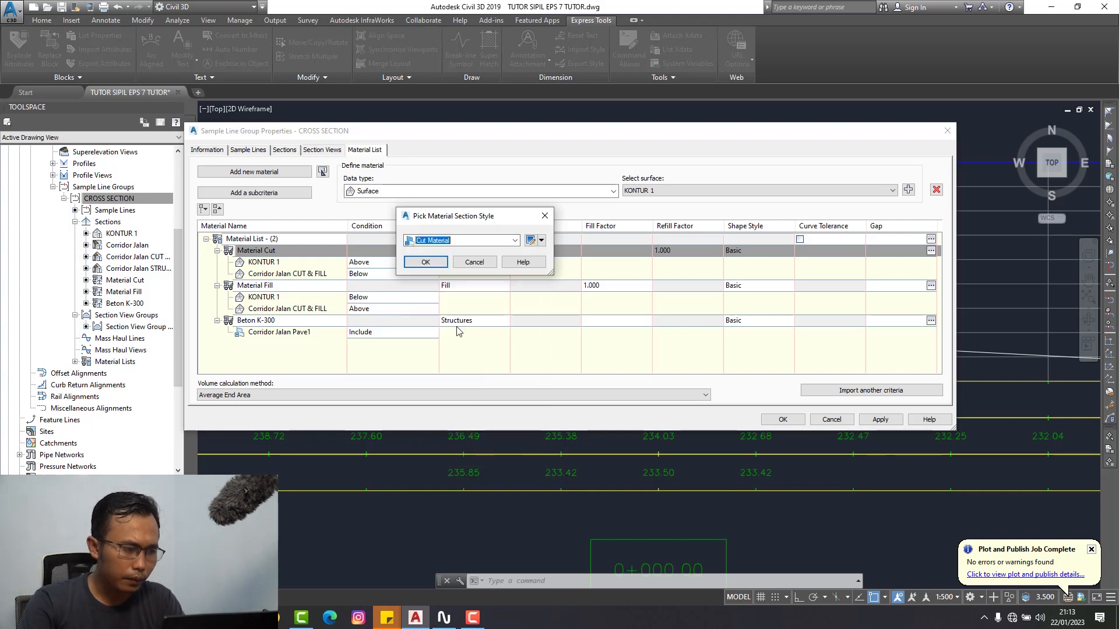
# - Edit the Cut Material shape style and set its area fill hatch scale to 0.02 for the Section view direction
pyautogui.click(531, 242)
pyautogui.click(221, 109)
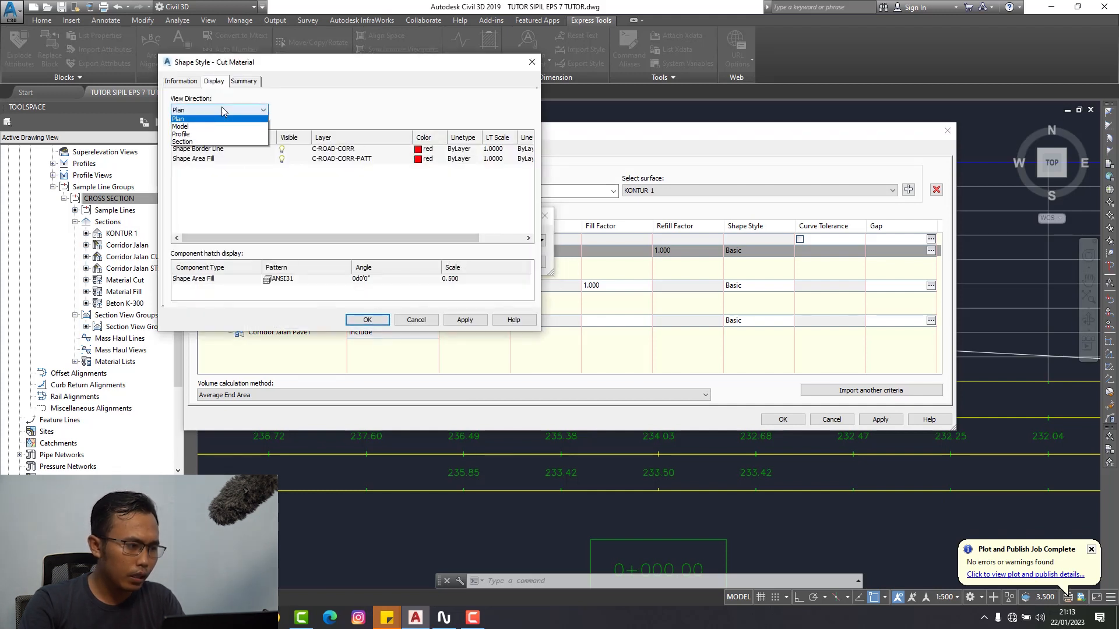
pyautogui.click(204, 142)
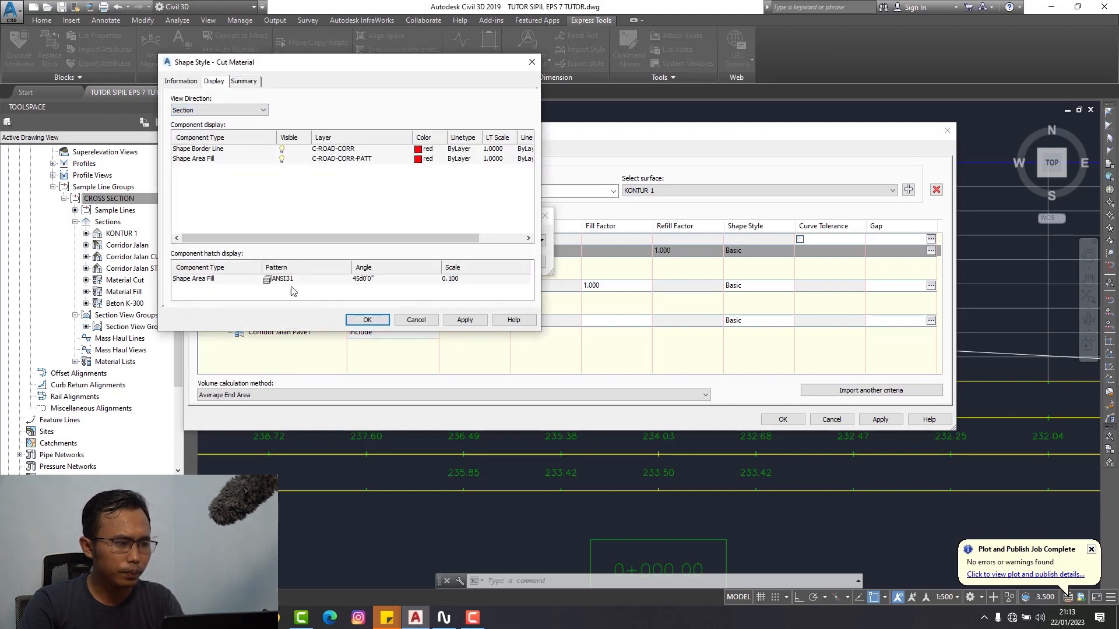
pyautogui.click(465, 280)
pyautogui.moveTo(468, 279); pyautogui.dragTo(454, 279)
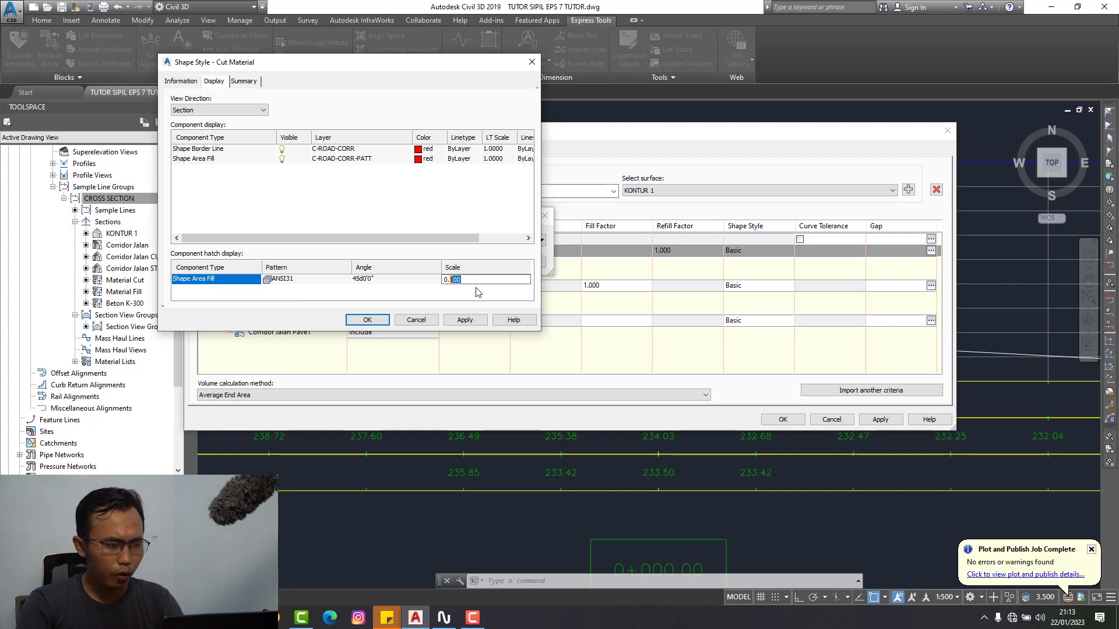
pyautogui.write('02')
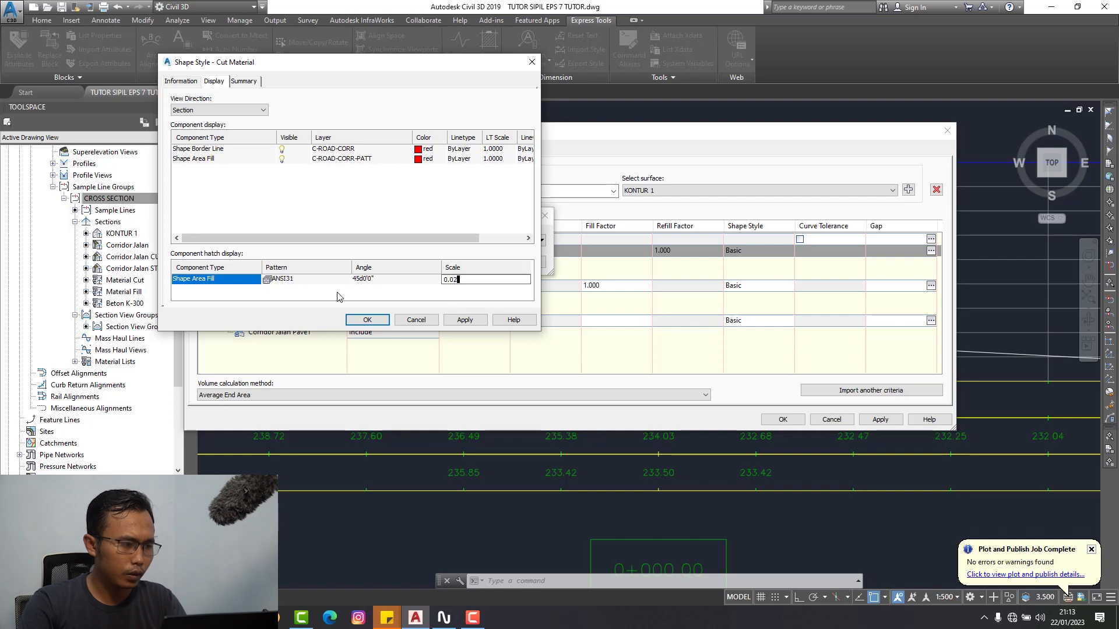
pyautogui.click(320, 293)
# - Keep ANSI31 as the area fill hatch pattern, save the Cut Material style and assign it to Material Cut
pyautogui.click(267, 279)
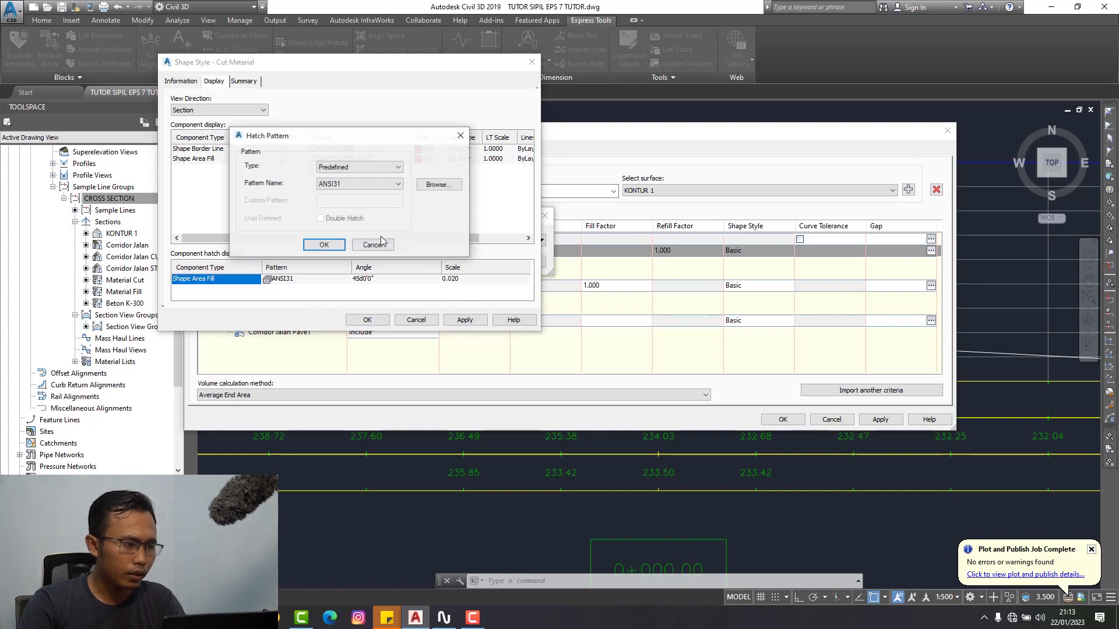
pyautogui.click(430, 188)
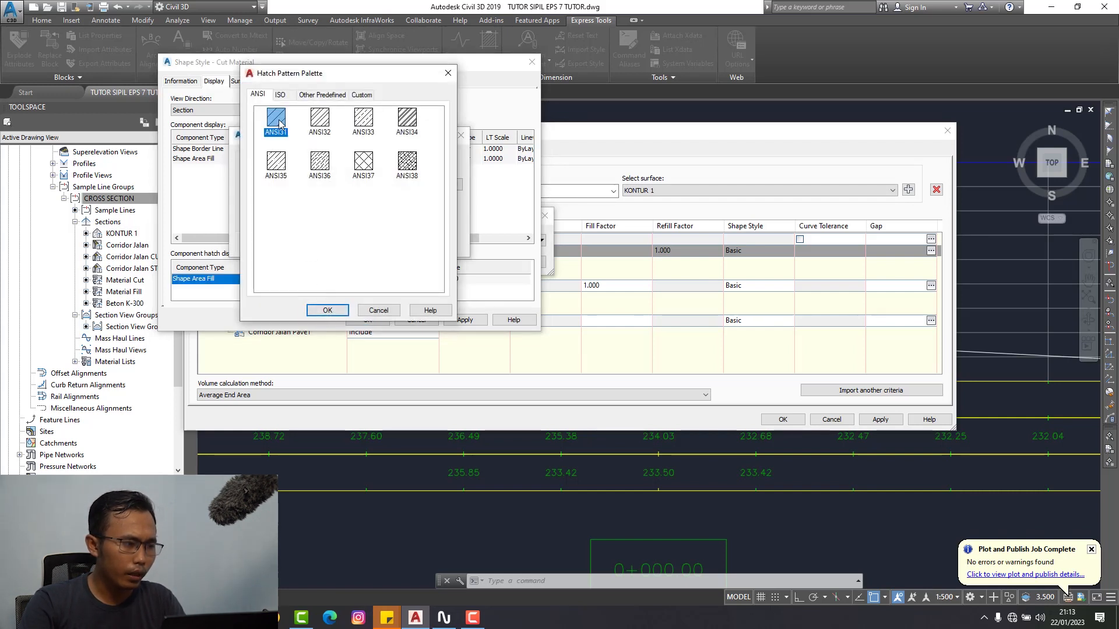
pyautogui.click(341, 312)
pyautogui.click(327, 251)
pyautogui.click(466, 321)
pyautogui.click(367, 320)
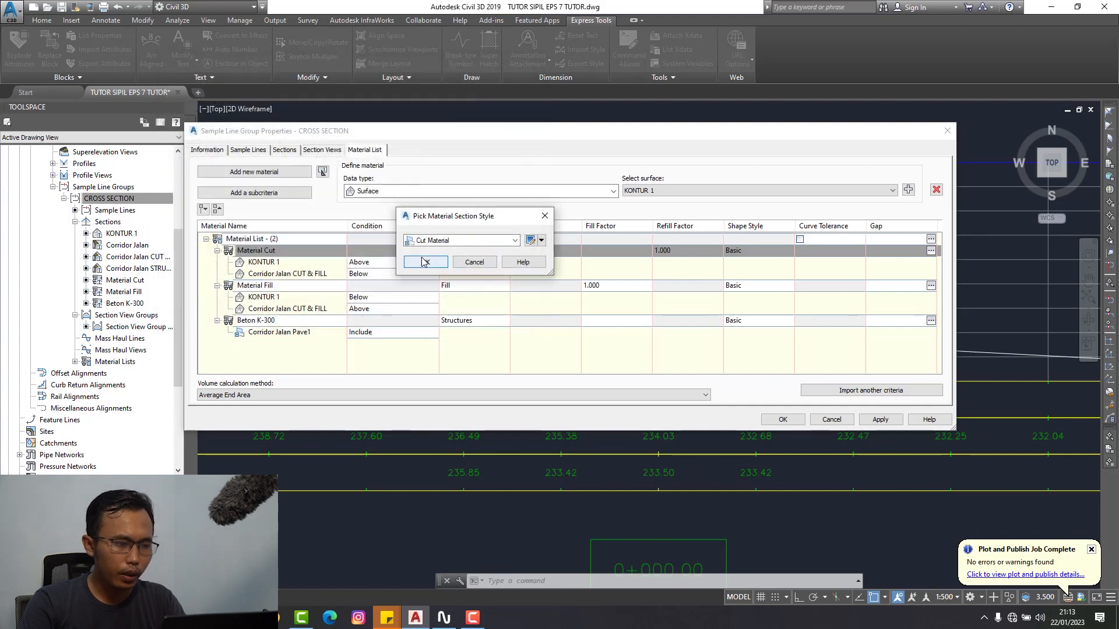
pyautogui.click(427, 261)
# - Choose the Fill Material section style as the shape style for Material Fill
pyautogui.click(785, 286)
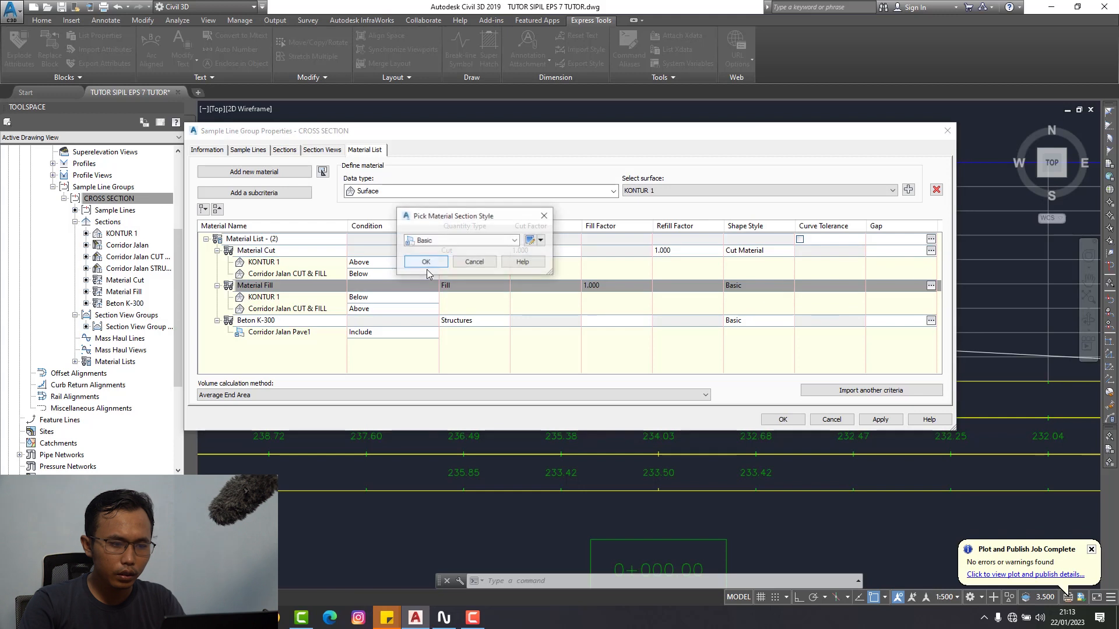
pyautogui.click(515, 240)
pyautogui.press('Down')
pyautogui.press('Down')
pyautogui.press('Down')
pyautogui.press('Down')
pyautogui.press('Down')
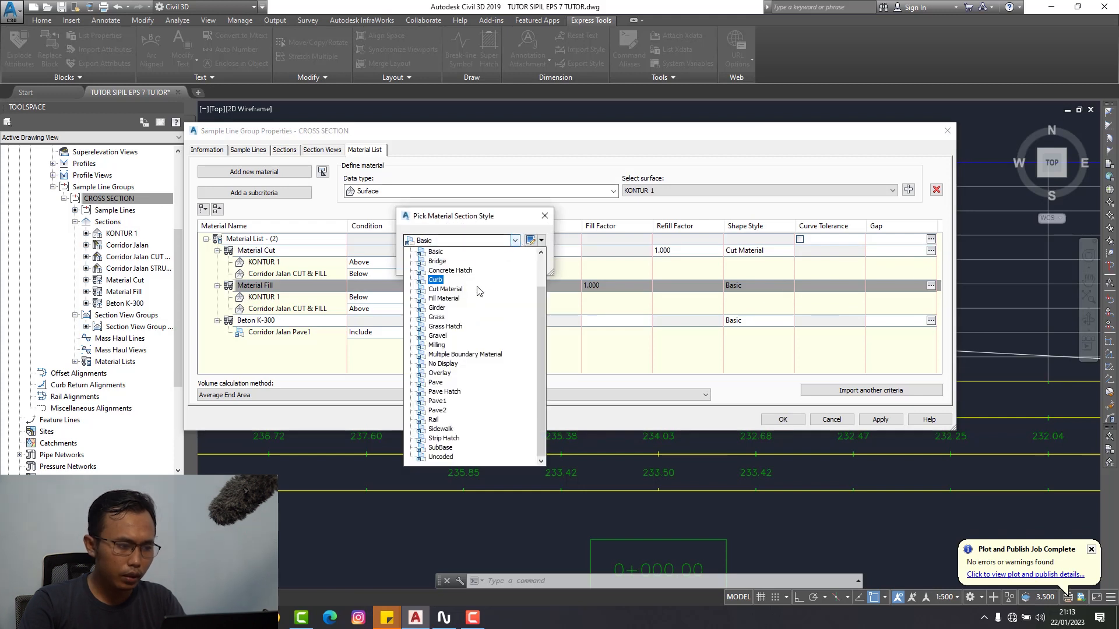
pyautogui.press('Return')
# - Edit the Fill Material shape style and set its area fill hatch scale to 0.02 for the Section view direction
pyautogui.click(530, 240)
pyautogui.click(259, 110)
pyautogui.click(207, 152)
pyautogui.doubleClick(465, 280)
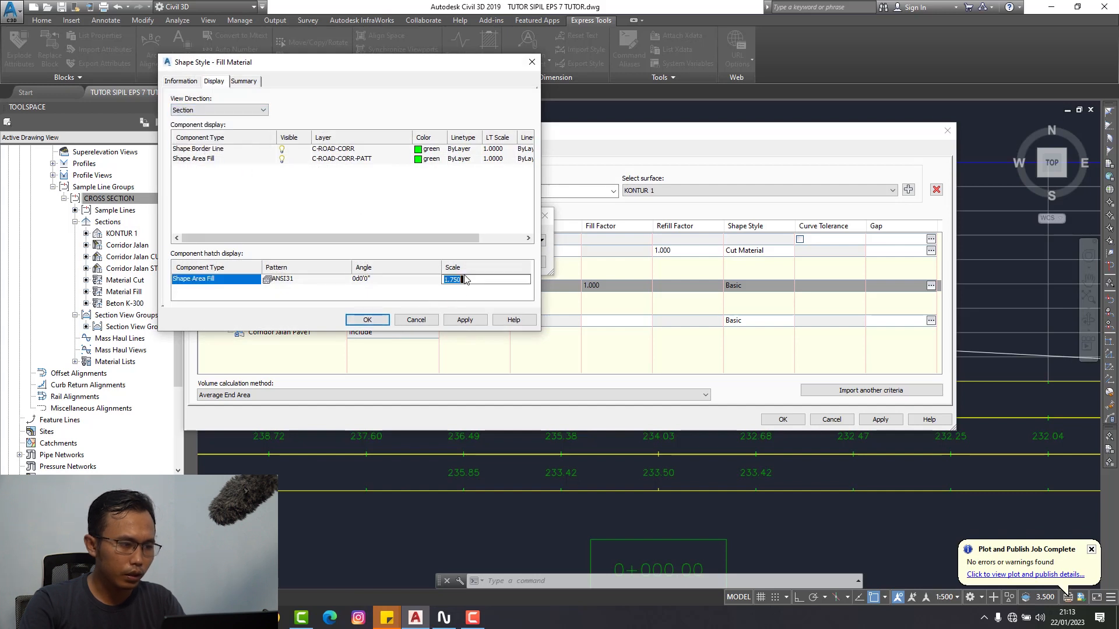
pyautogui.write('0.02')
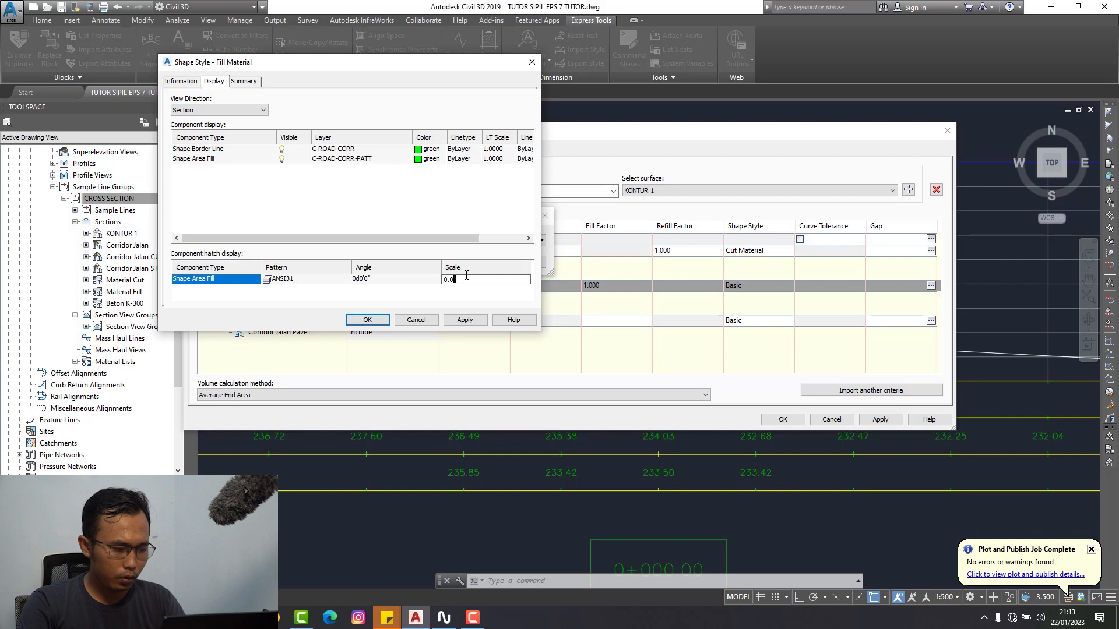
# - Keep ANSI31 as the area fill hatch pattern, save the Fill Material style and apply it to Material Fill
pyautogui.click(308, 280)
pyautogui.click(434, 190)
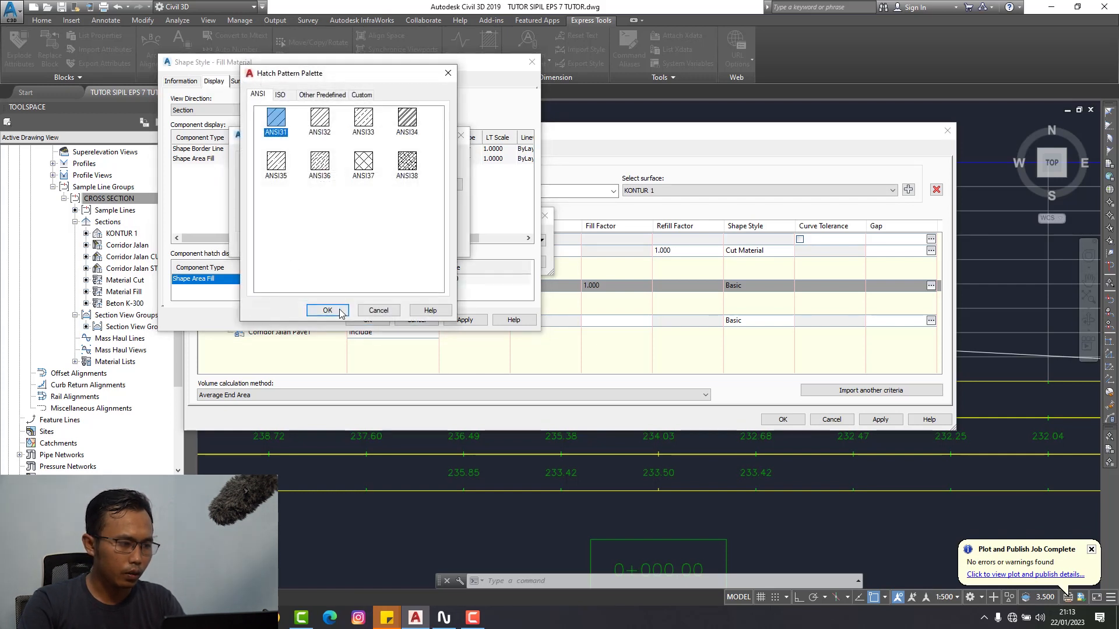
pyautogui.click(328, 310)
pyautogui.click(325, 243)
pyautogui.click(465, 320)
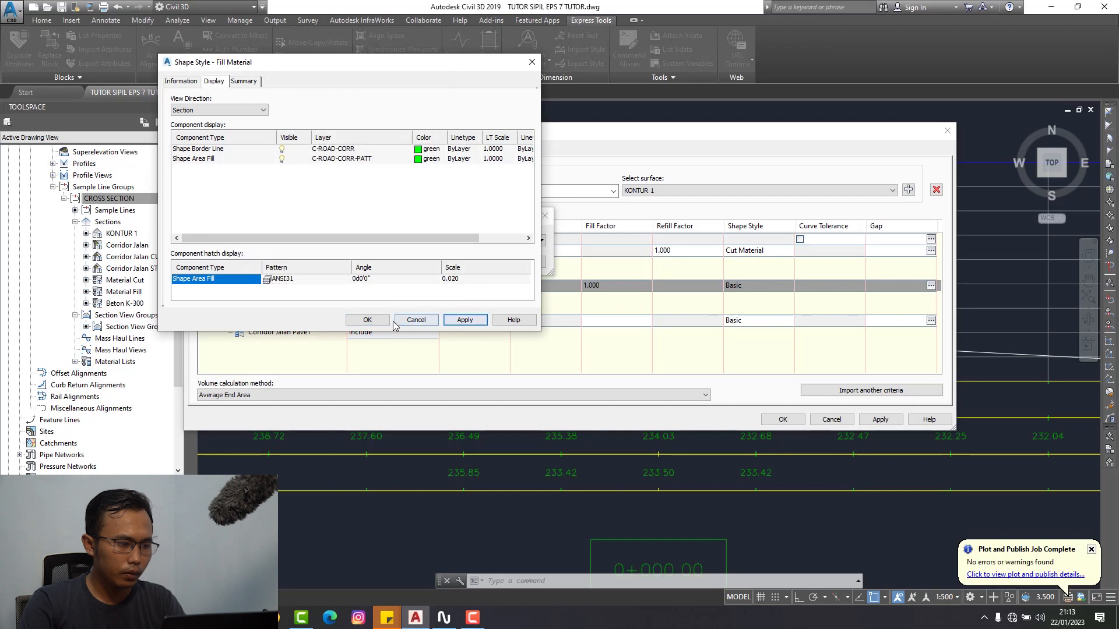
pyautogui.click(367, 320)
pyautogui.click(425, 262)
pyautogui.click(880, 419)
# - Choose Pave1 as the material section style for the Beton K-300 material
pyautogui.moveTo(768, 134)
pyautogui.mouseDown()
pyautogui.moveTo(604, 186)
pyautogui.moveTo(362, 330)
pyautogui.moveTo(392, 301)
pyautogui.mouseUp()
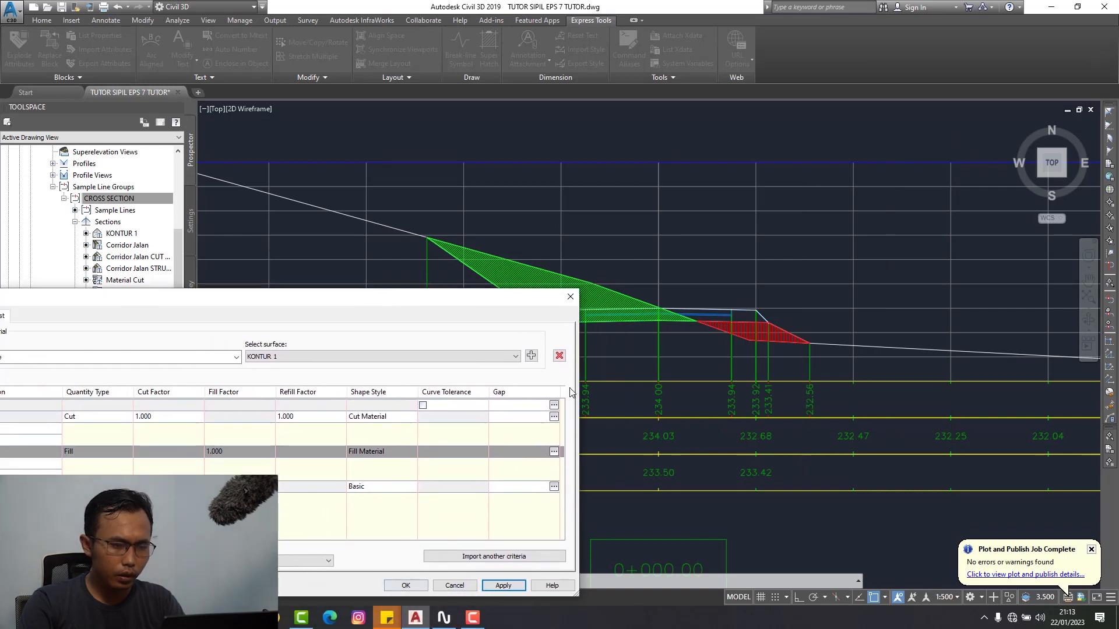
pyautogui.moveTo(504, 307)
pyautogui.mouseDown()
pyautogui.moveTo(545, 180)
pyautogui.moveTo(493, 62)
pyautogui.moveTo(508, 39)
pyautogui.moveTo(786, 43)
pyautogui.mouseUp()
pyautogui.click(739, 229)
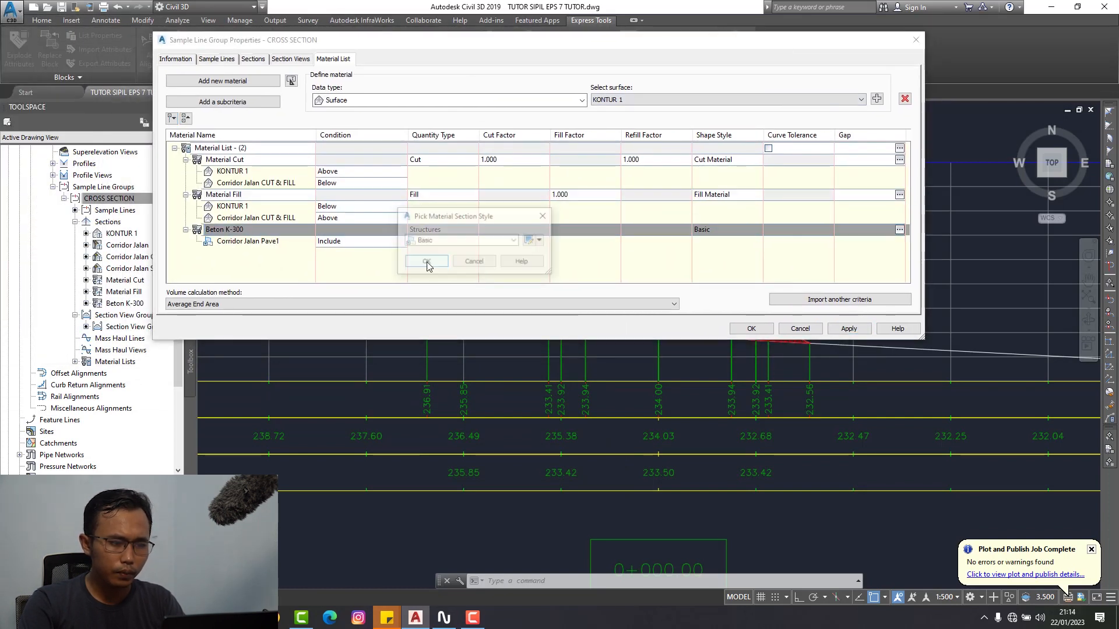
pyautogui.click(484, 240)
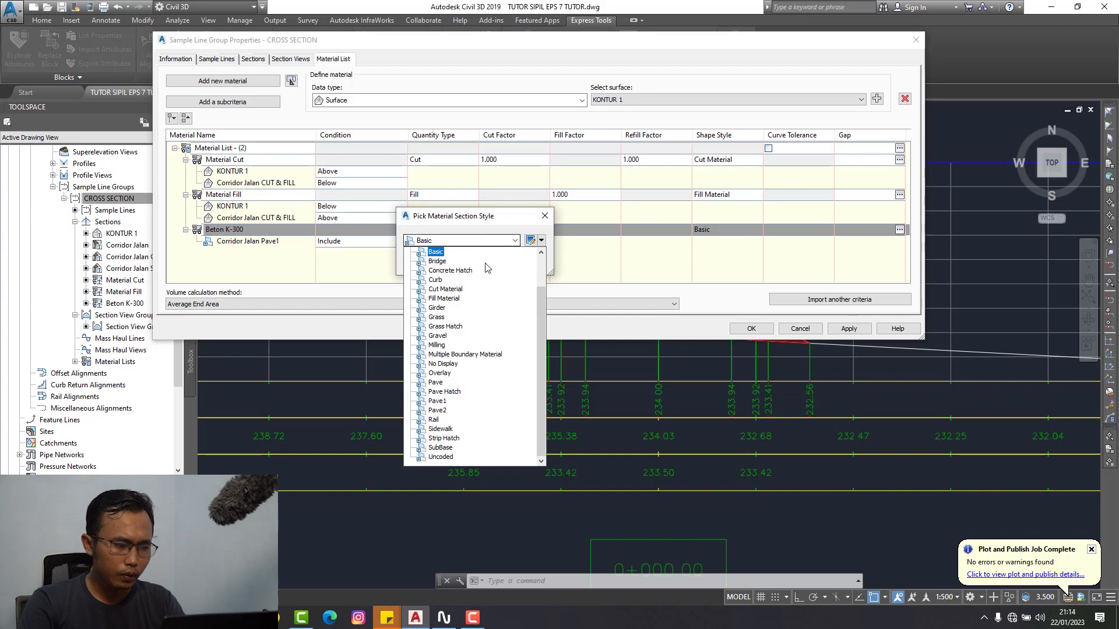
pyautogui.click(437, 401)
# - Edit the Pave1 shape style and set its area fill hatch pattern to ANSI33 for the Section view direction
pyautogui.click(529, 240)
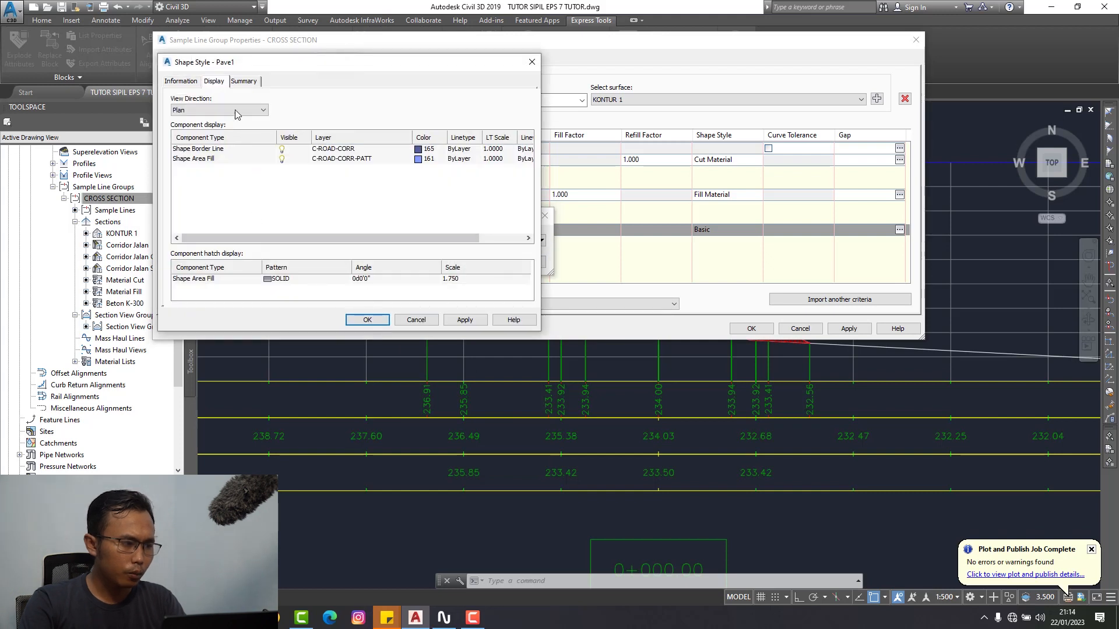
pyautogui.click(232, 111)
pyautogui.click(198, 144)
pyautogui.click(279, 279)
pyautogui.click(280, 279)
pyautogui.click(437, 182)
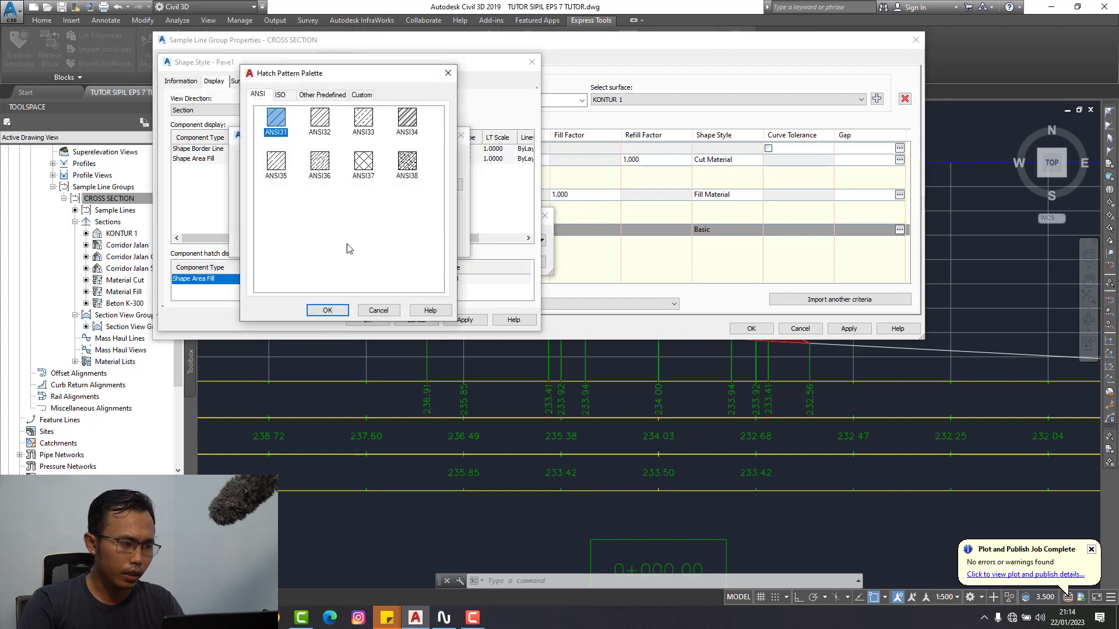
pyautogui.click(371, 124)
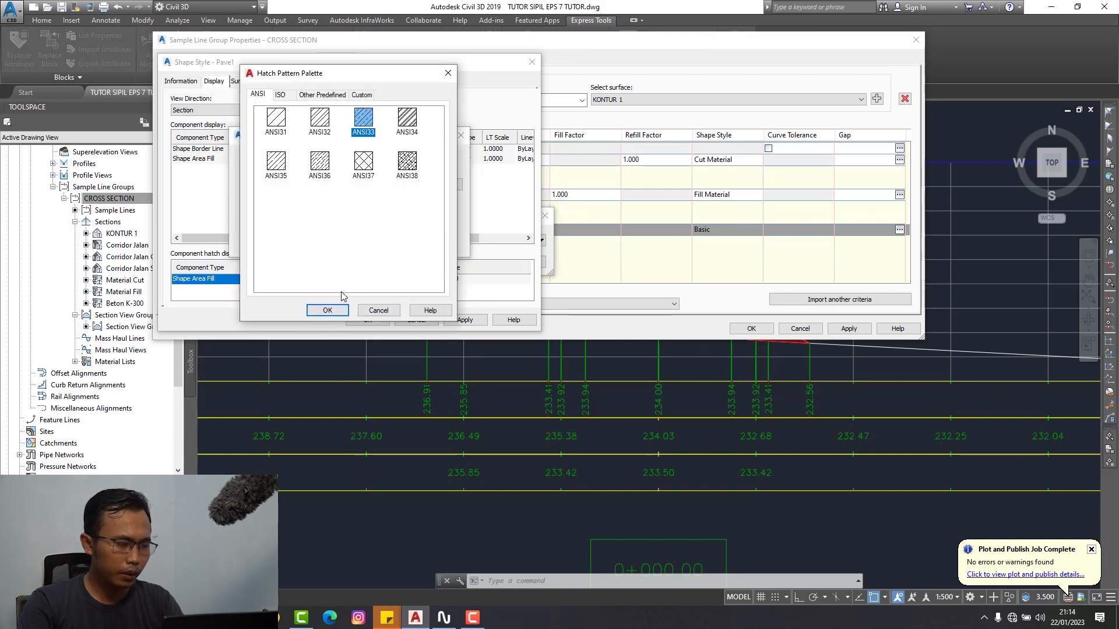
pyautogui.click(336, 311)
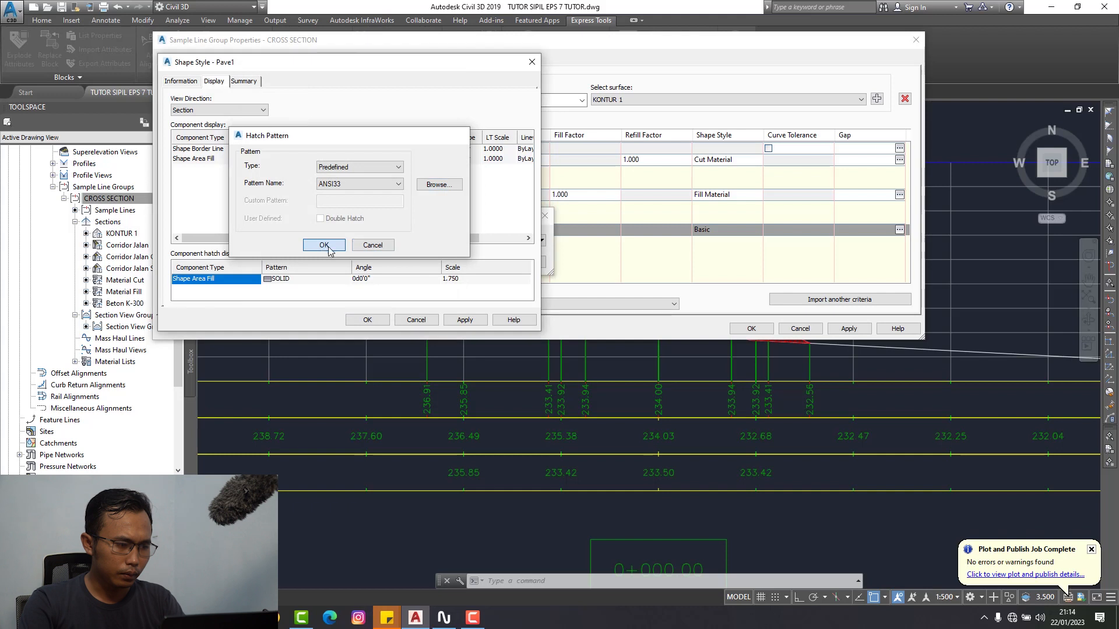
pyautogui.click(323, 244)
# - Set the Pave1 area fill hatch scale to 0.012, save the style and apply it to the Beton K-300 material
pyautogui.click(462, 279)
pyautogui.write('0.01')
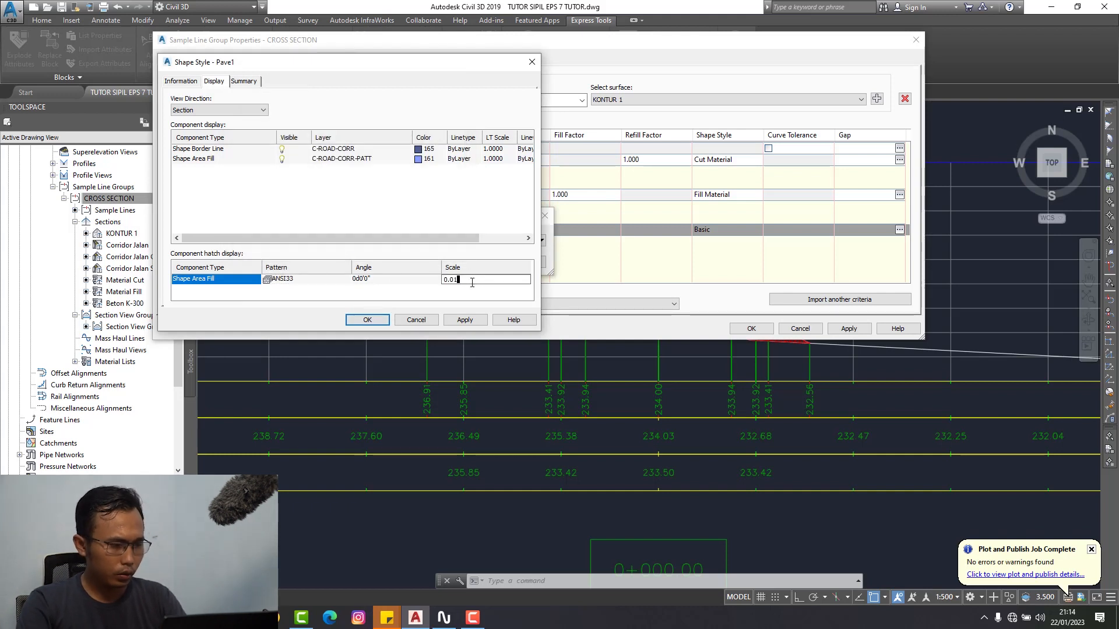
pyautogui.write('2')
pyautogui.click(373, 319)
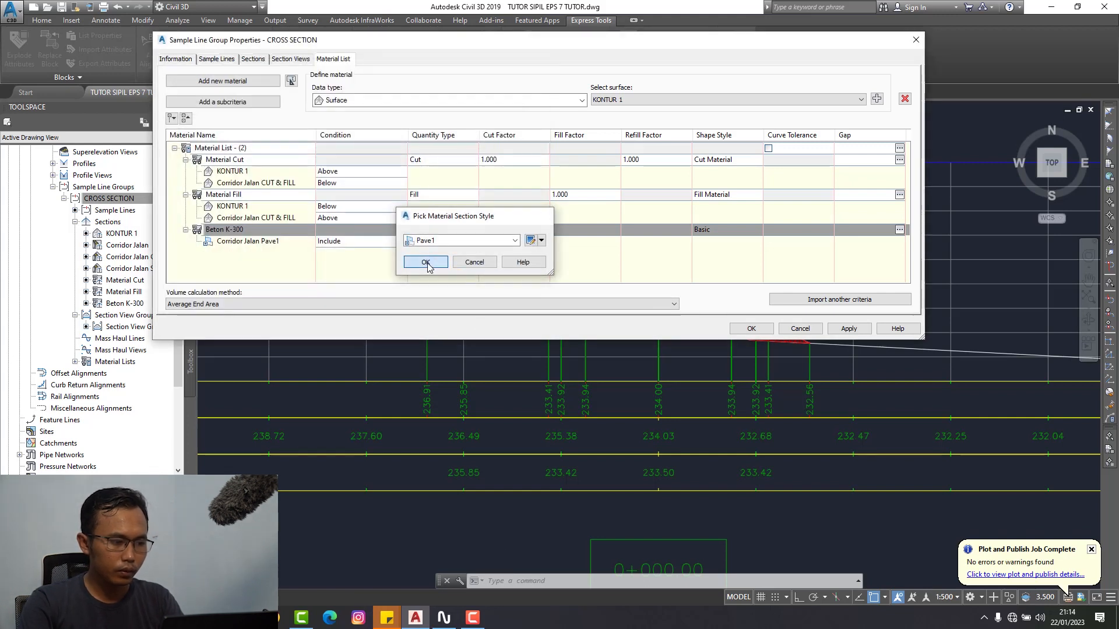
pyautogui.click(428, 261)
pyautogui.click(848, 328)
pyautogui.click(749, 328)
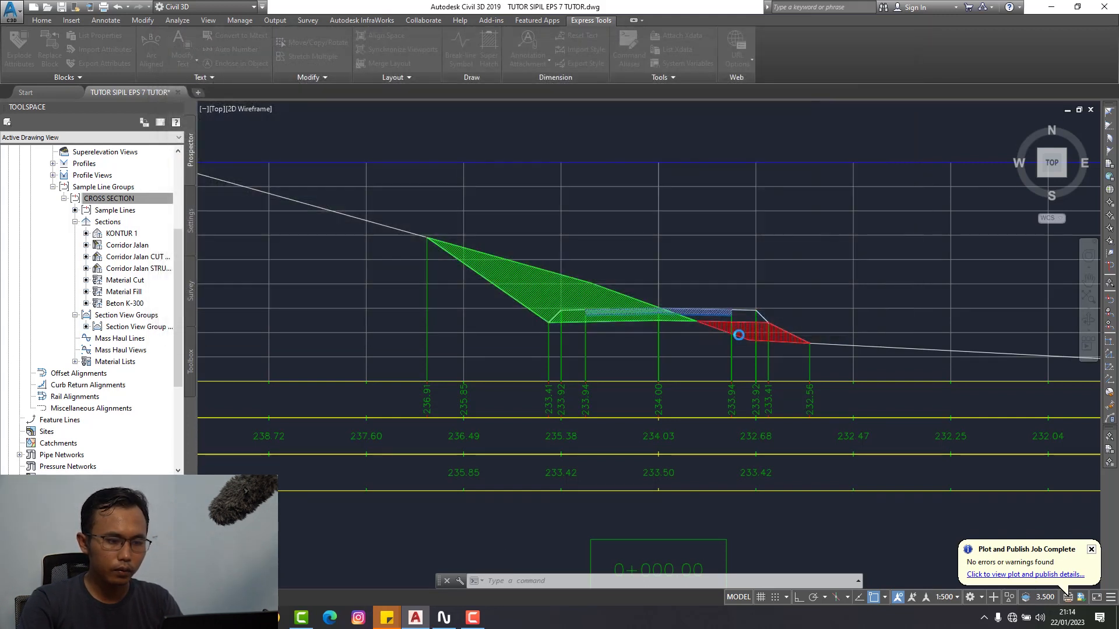
# - Examine the cut, fill and Beton K-300 hatching in the section view at station 0+000.00
pyautogui.scroll(5, 739, 335)
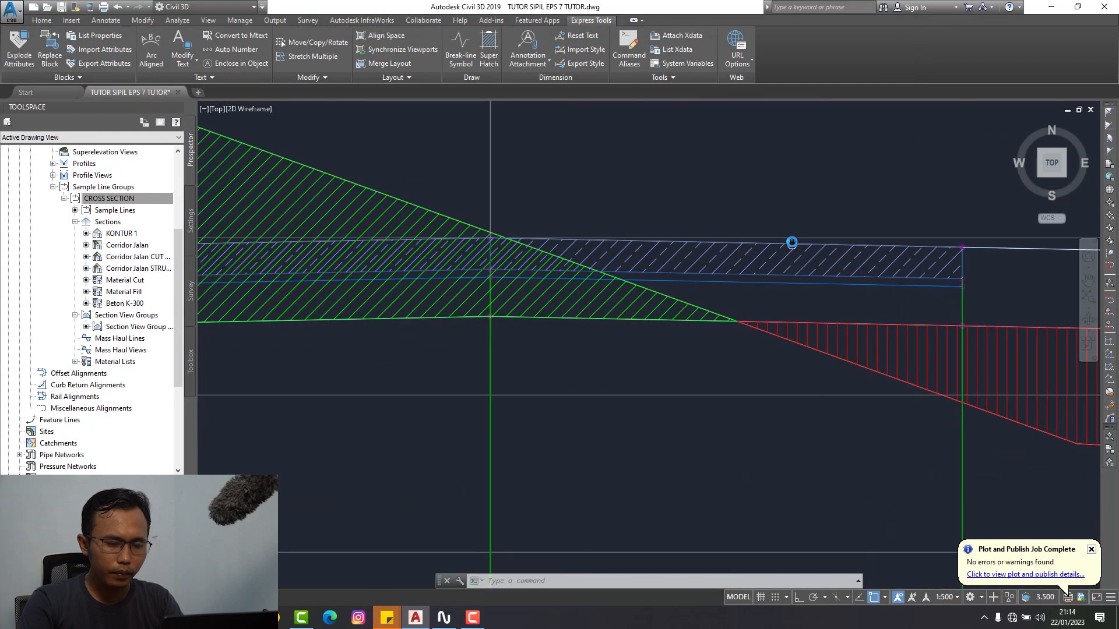
pyautogui.scroll(-3, 740, 282)
pyautogui.scroll(4, 833, 274)
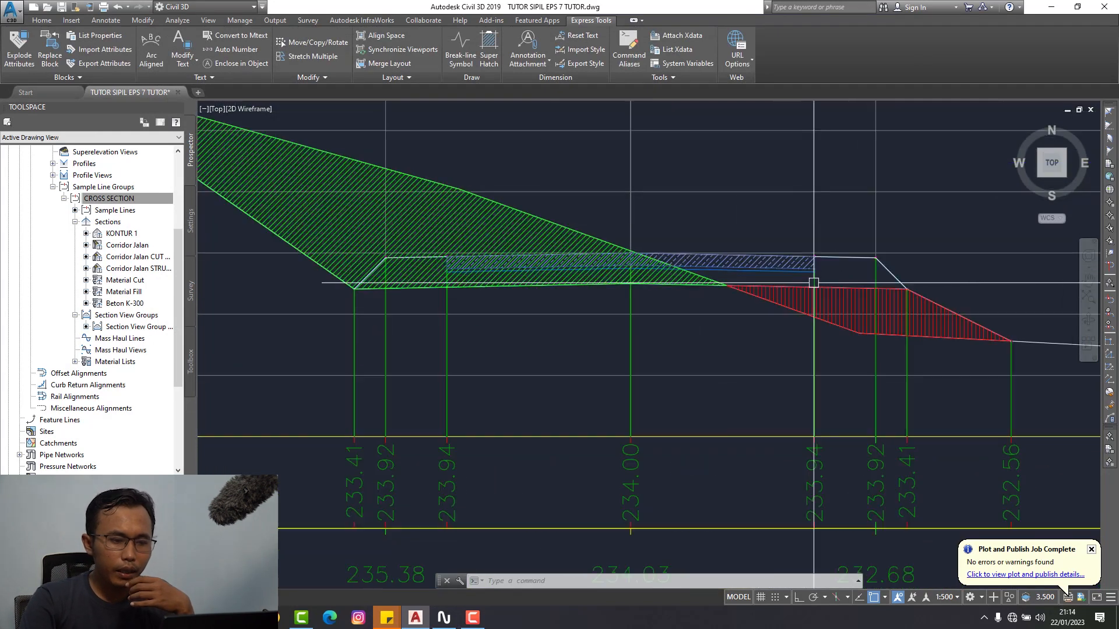
pyautogui.scroll(-3, 847, 268)
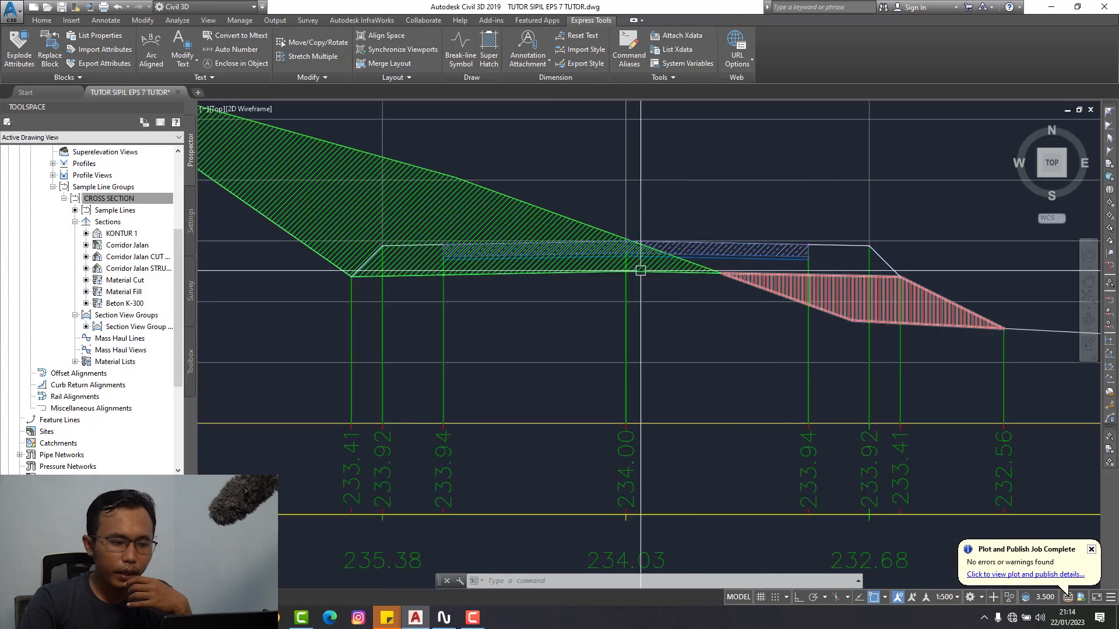
pyautogui.moveTo(411, 267); pyautogui.dragTo(400, 296, button='middle')
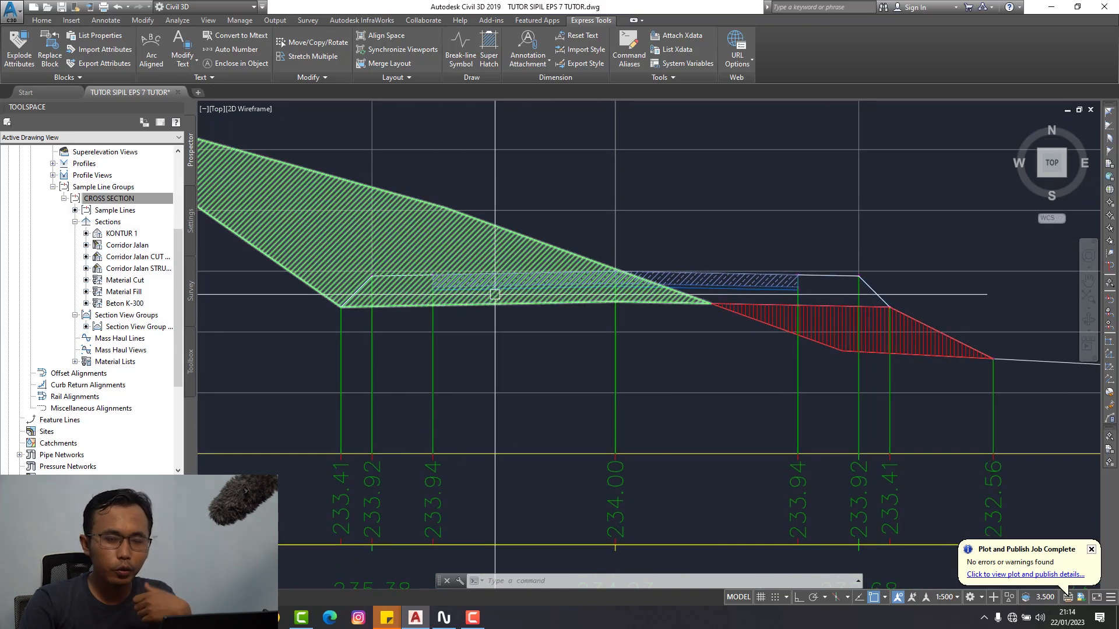
pyautogui.scroll(-5, 498, 292)
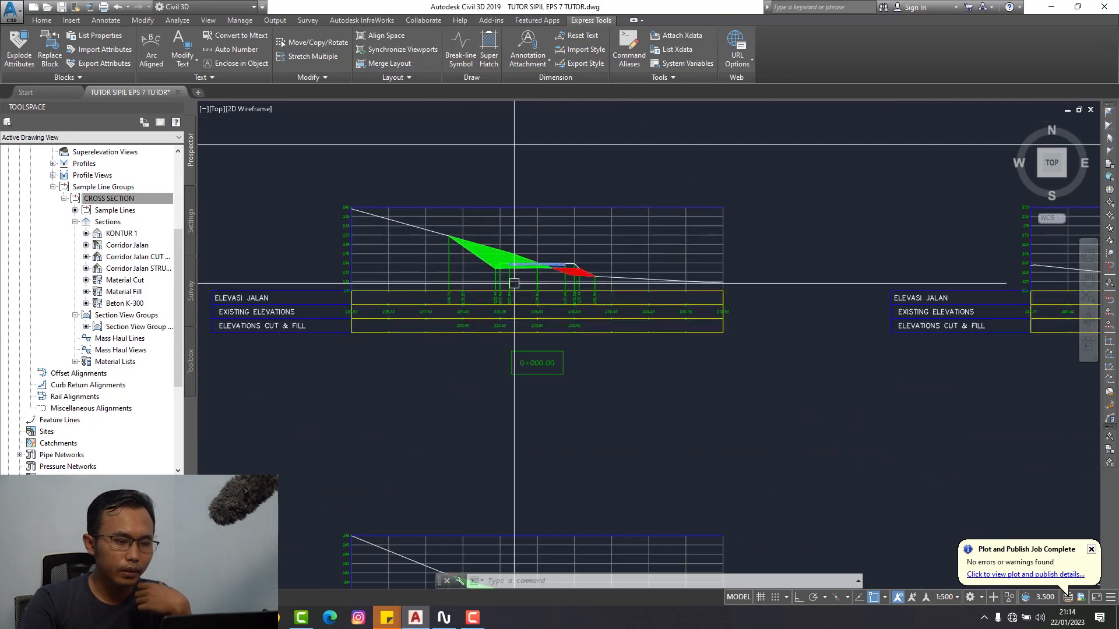
pyautogui.scroll(3, 501, 257)
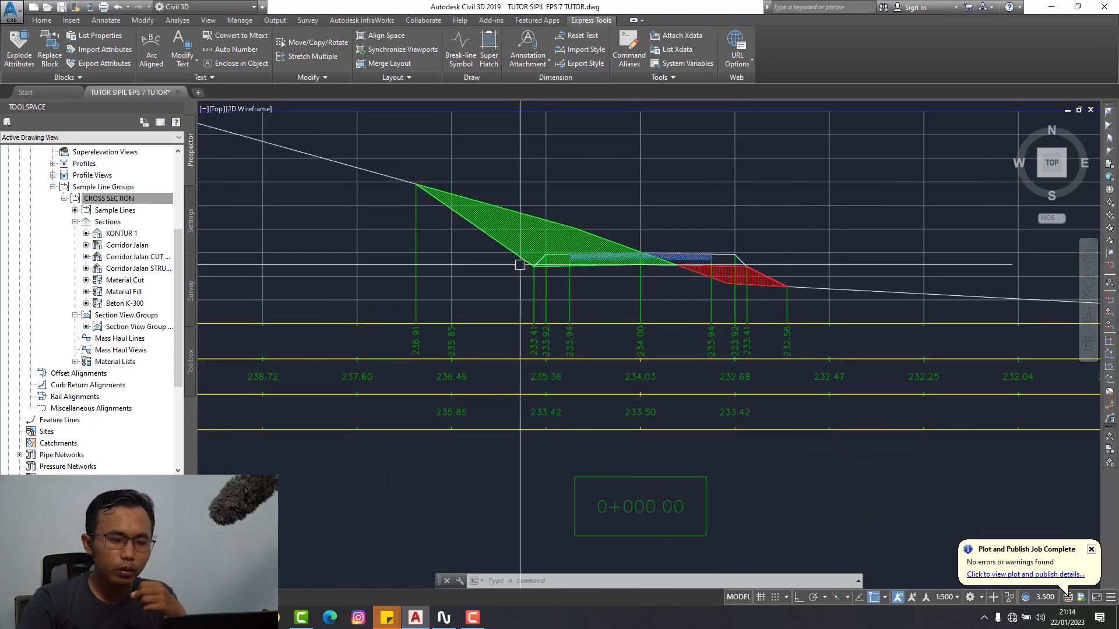
pyautogui.scroll(2, 696, 252)
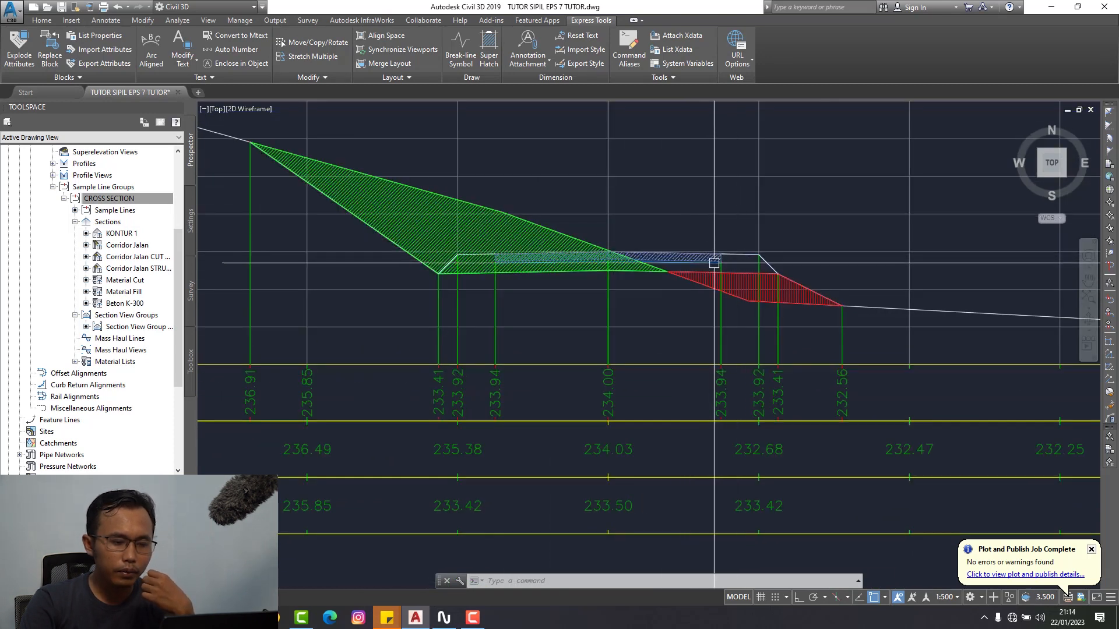
pyautogui.scroll(-2, 756, 274)
pyautogui.moveTo(757, 297)
pyautogui.mouseDown(button='middle')
pyautogui.moveTo(745, 266)
pyautogui.moveTo(676, 273)
pyautogui.moveTo(635, 298)
pyautogui.mouseUp(button='middle')
pyautogui.scroll(-4, 683, 279)
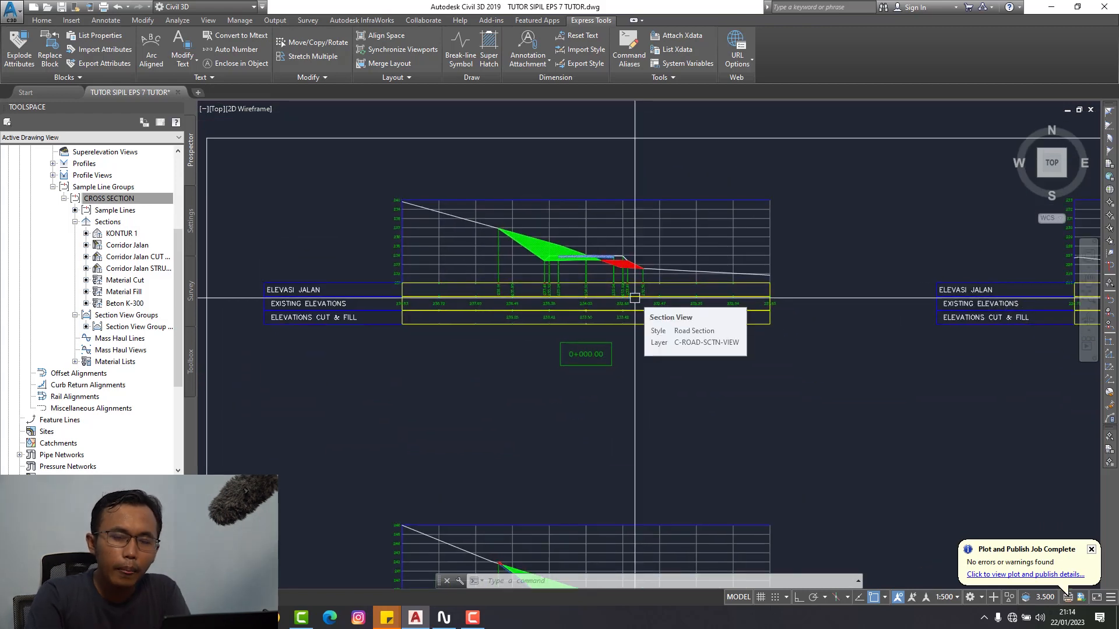
pyautogui.moveTo(657, 213); pyautogui.dragTo(680, 235, button='middle')
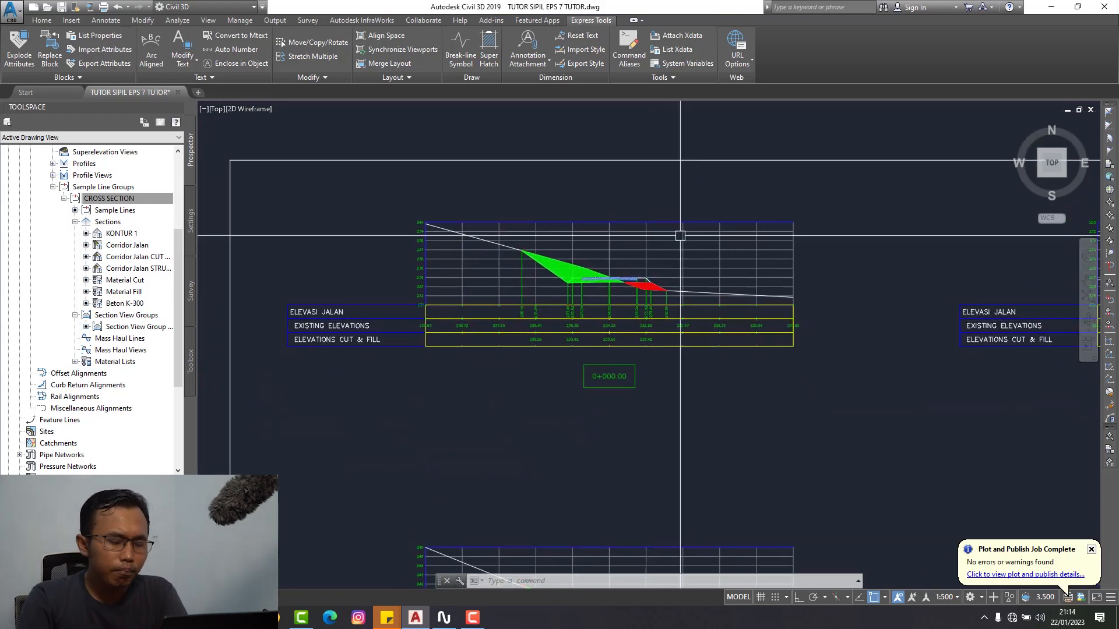
pyautogui.moveTo(638, 278); pyautogui.dragTo(641, 257, button='middle')
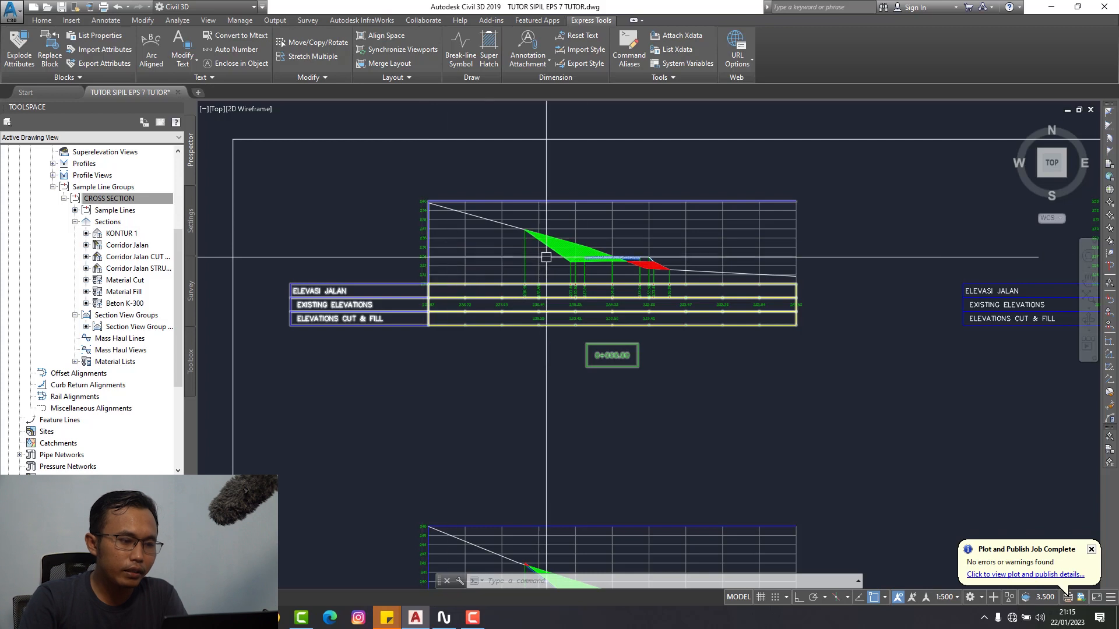
pyautogui.scroll(2, 595, 233)
pyautogui.moveTo(600, 237); pyautogui.dragTo(651, 220, button='middle')
pyautogui.scroll(-1, 659, 233)
pyautogui.scroll(3, 554, 187)
pyautogui.scroll(-2, 662, 250)
pyautogui.scroll(1, 781, 249)
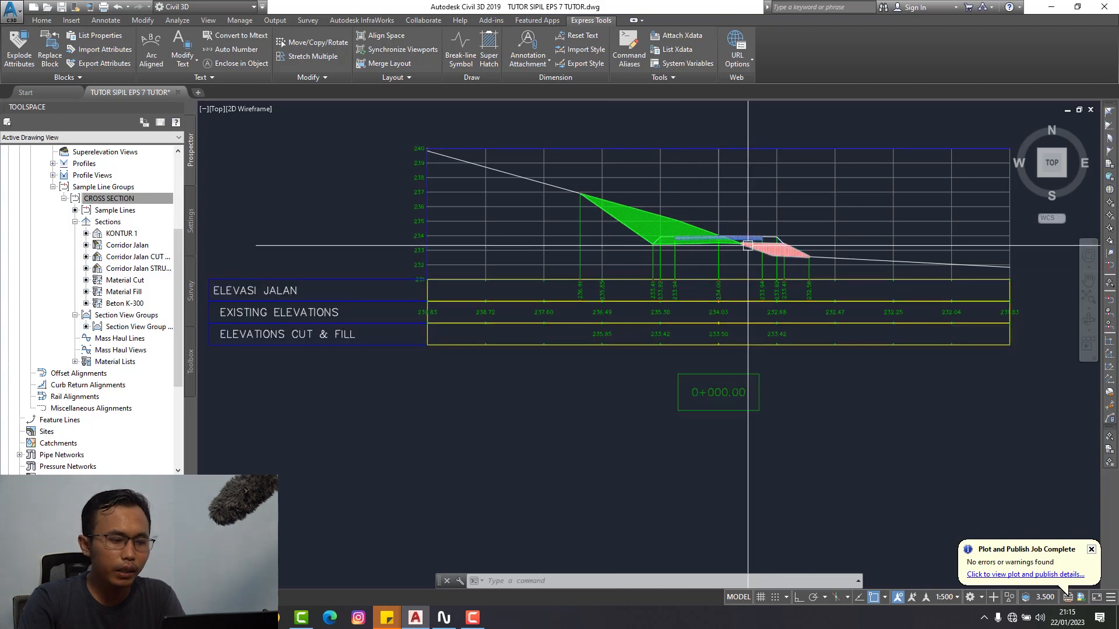
pyautogui.scroll(2, 755, 248)
pyautogui.scroll(-2, 757, 249)
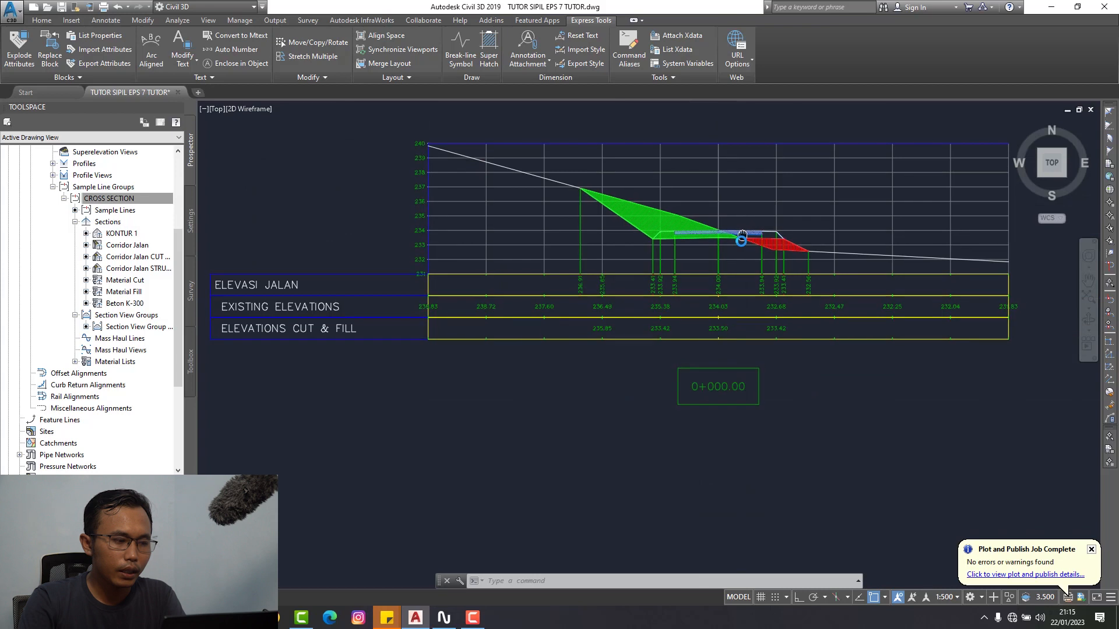
pyautogui.moveTo(741, 236); pyautogui.dragTo(734, 252, button='middle')
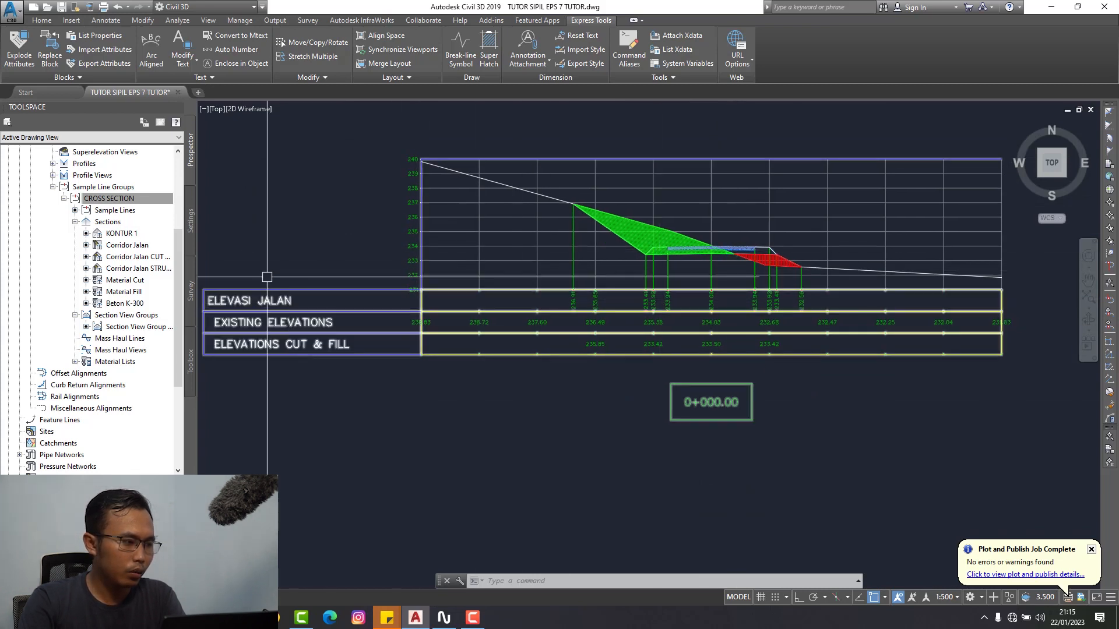
# - Open the volume table settings for Section View Group - 1 of the CROSS SECTION sample line group
pyautogui.click(110, 315)
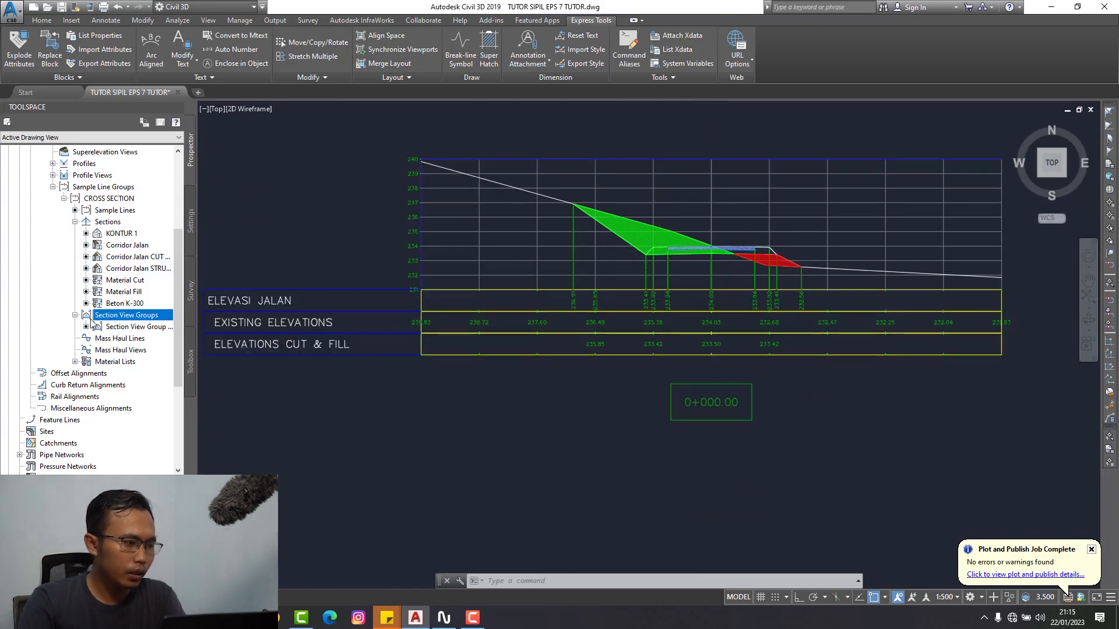
pyautogui.click(140, 328)
pyautogui.rightClick(138, 329)
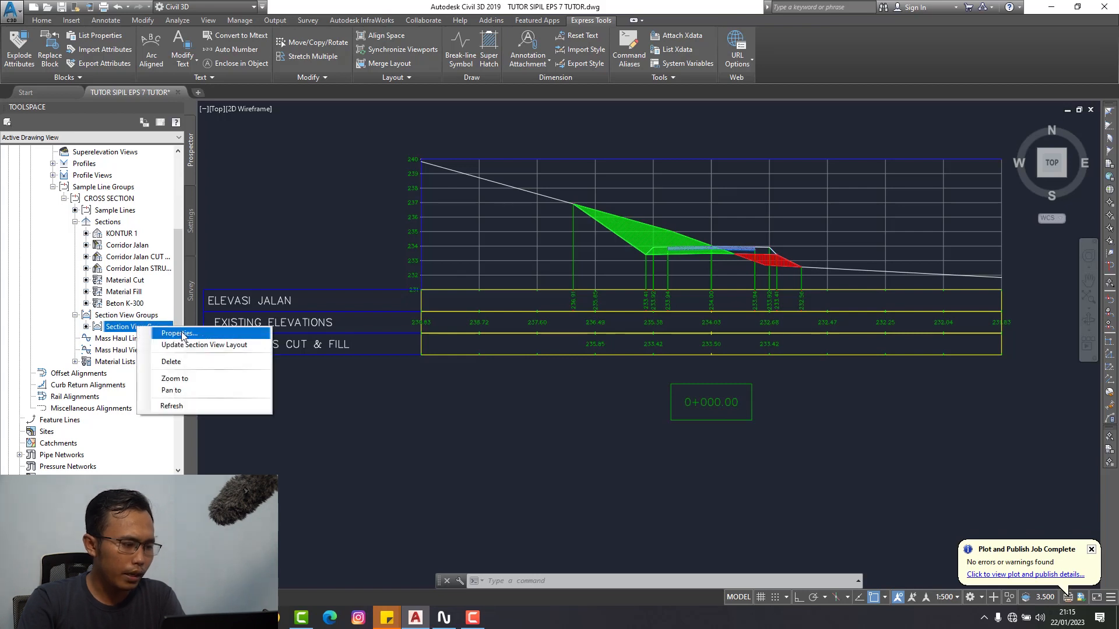
pyautogui.click(182, 334)
pyautogui.moveTo(468, 180); pyautogui.dragTo(452, 52)
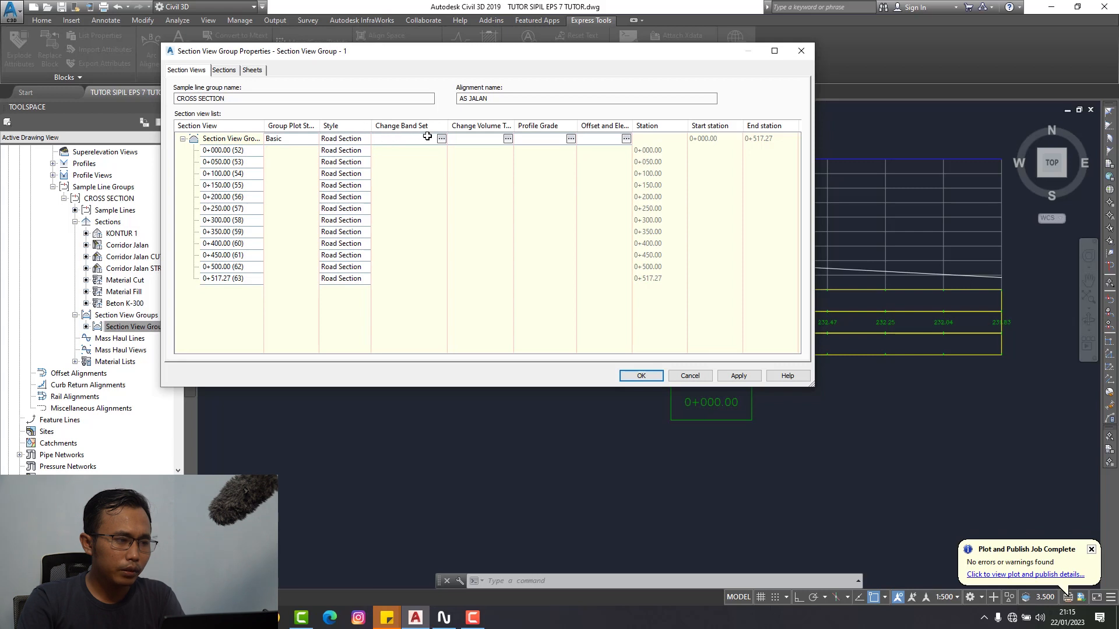
pyautogui.moveTo(514, 127); pyautogui.dragTo(567, 127)
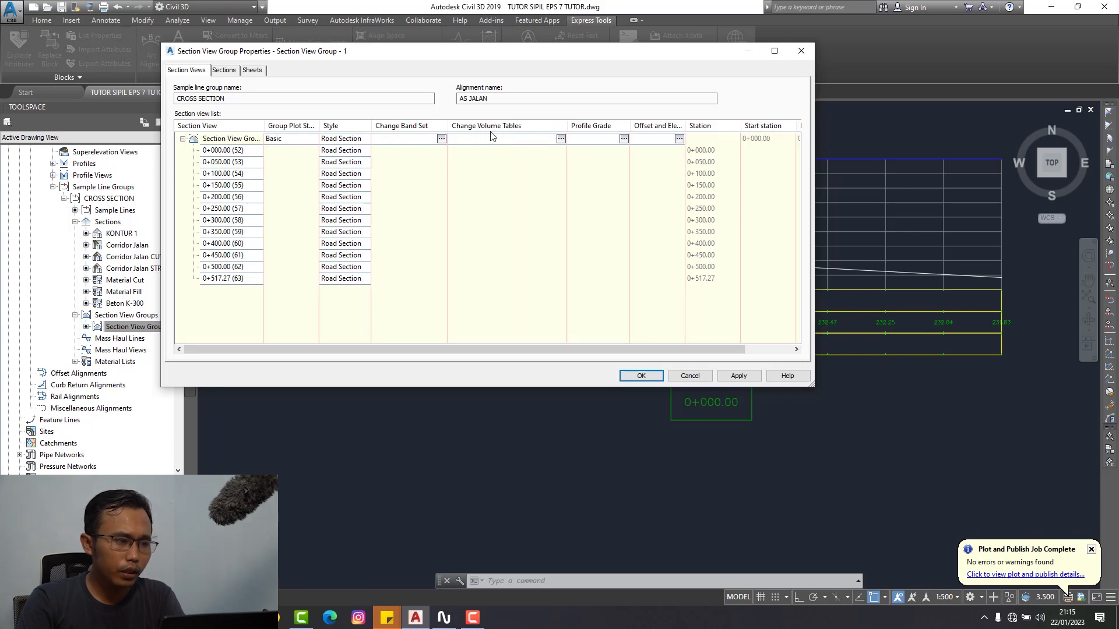
pyautogui.click(561, 139)
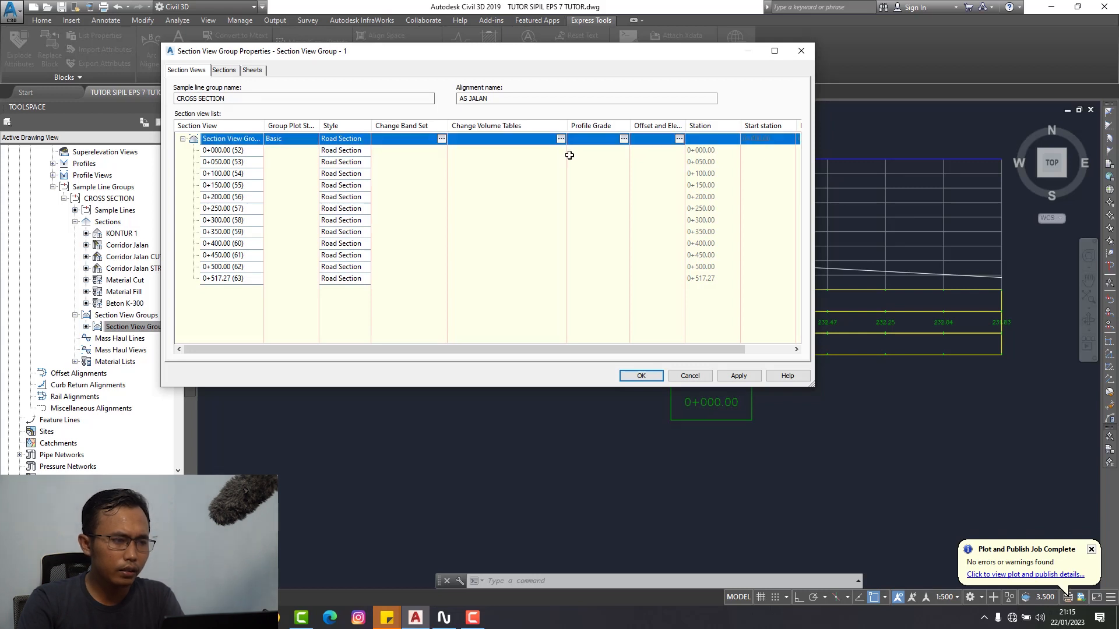
pyautogui.click(560, 138)
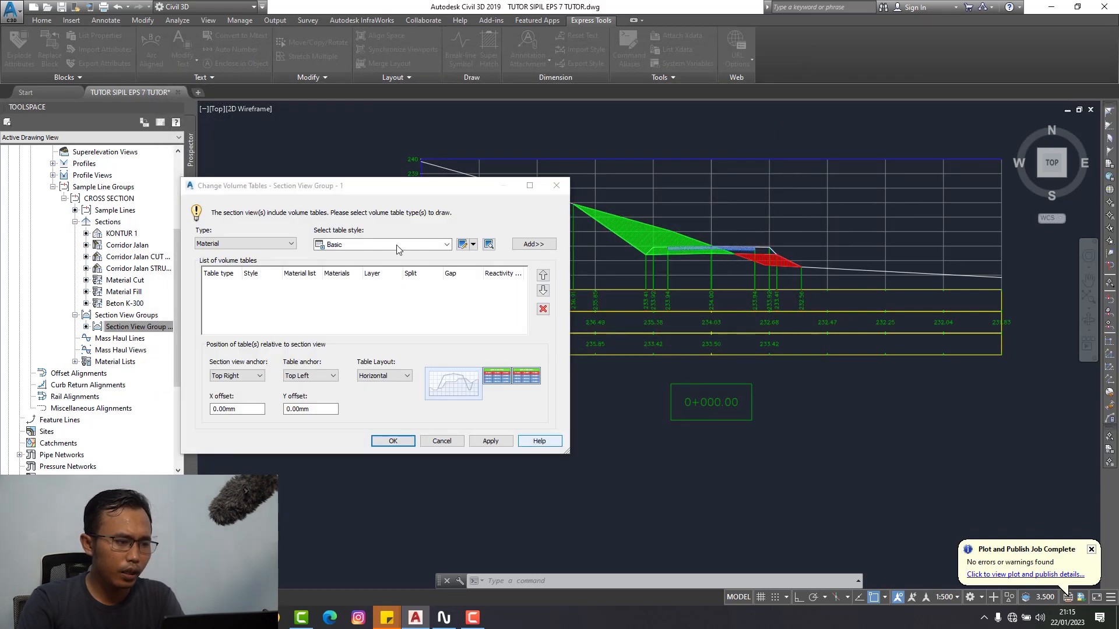
# - Add a Material volume table in the Basic style with Material Cut, Material Fill and Beton K-300, and apply it to the section view group
pyautogui.moveTo(423, 190); pyautogui.dragTo(629, 116)
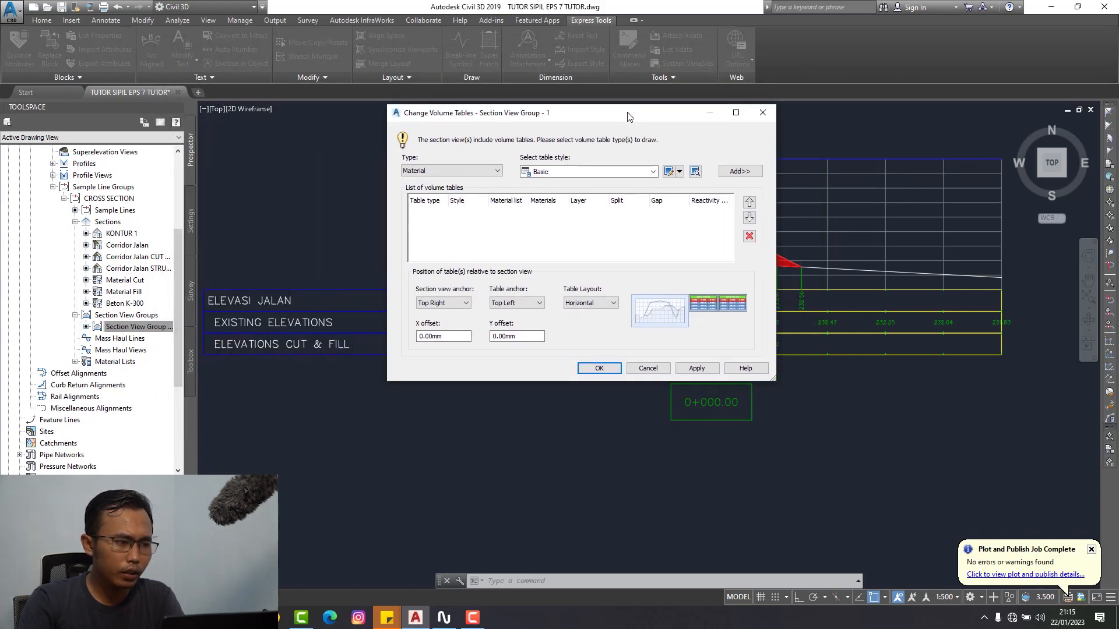
pyautogui.click(494, 172)
pyautogui.click(429, 182)
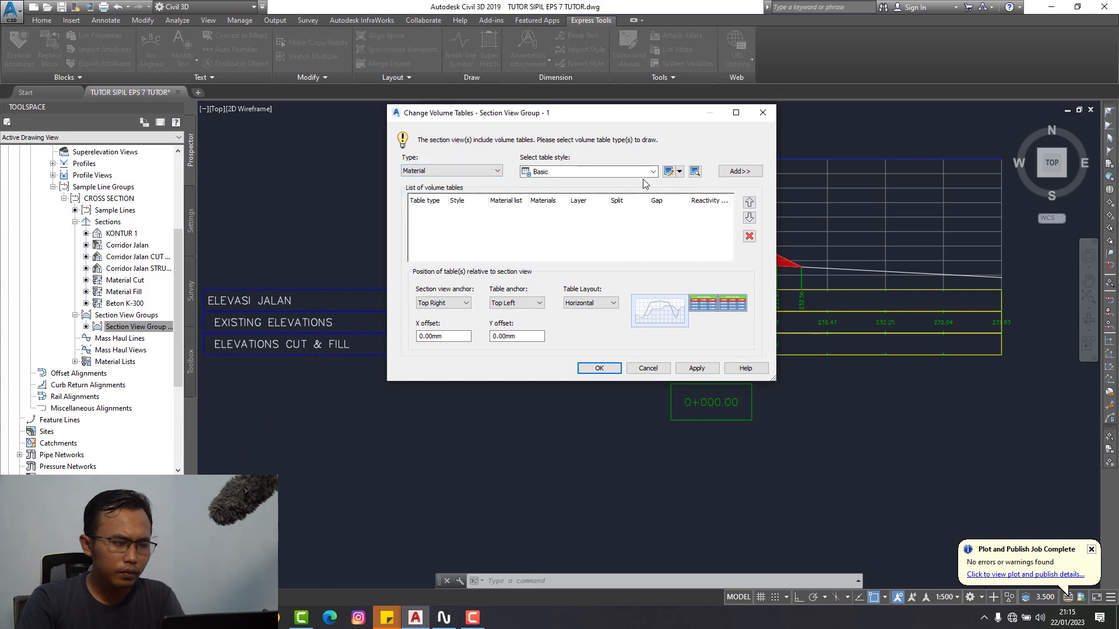
pyautogui.click(644, 171)
pyautogui.click(641, 179)
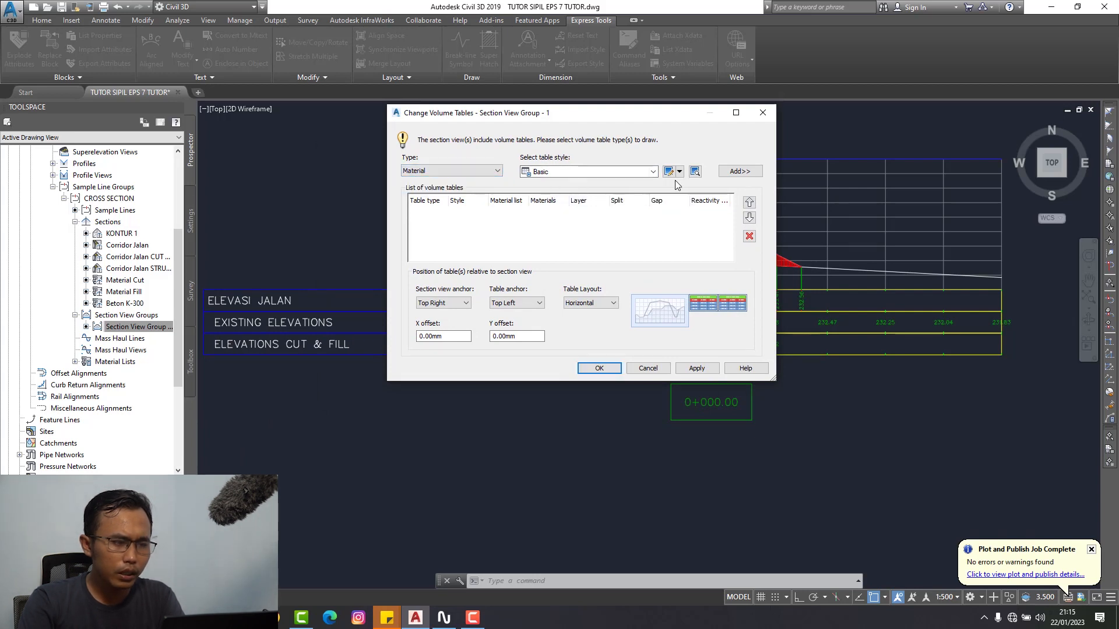
pyautogui.click(731, 174)
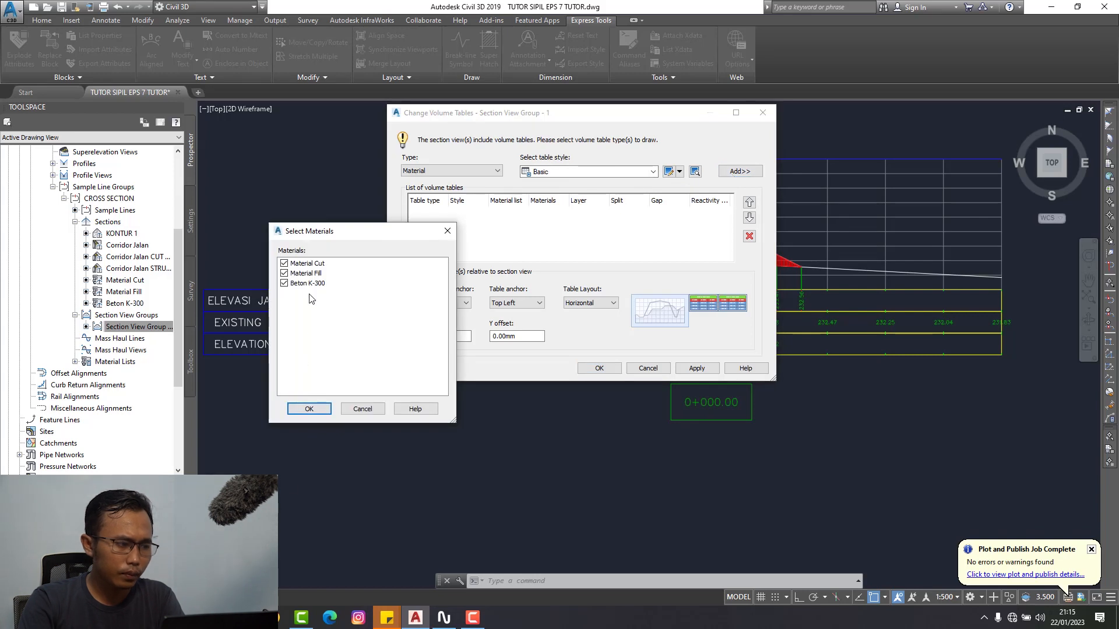
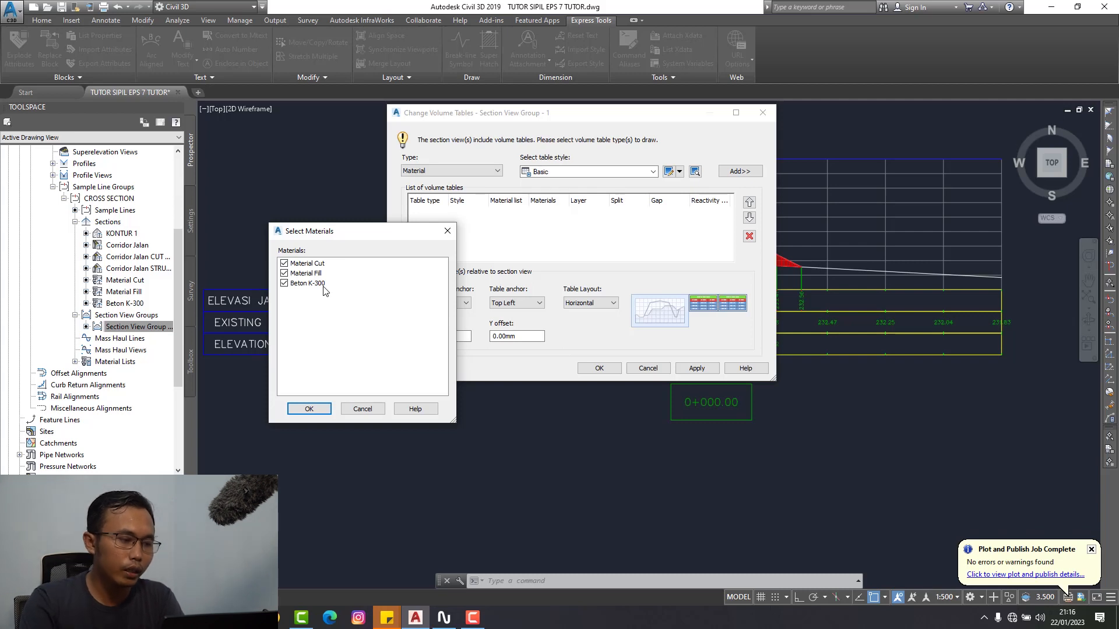
pyautogui.click(318, 407)
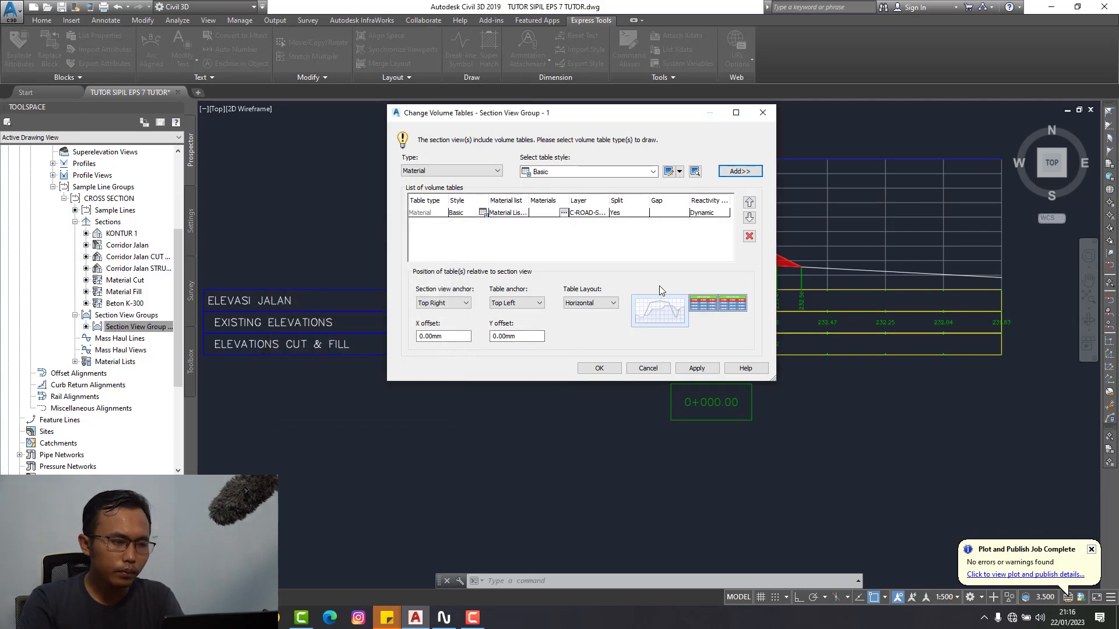
pyautogui.click(695, 368)
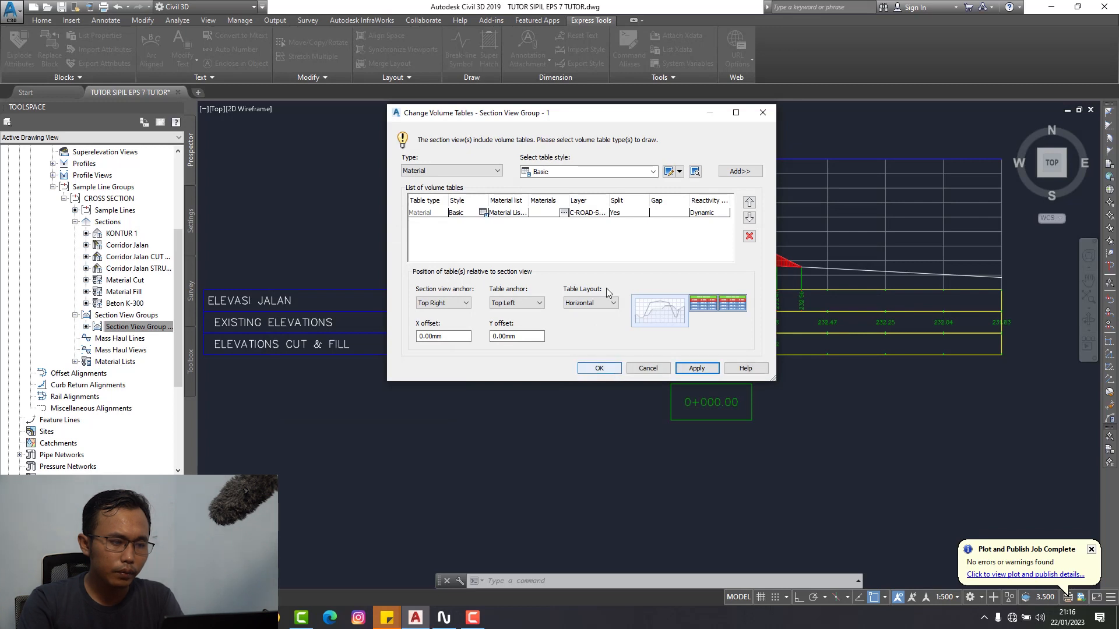
pyautogui.moveTo(620, 114); pyautogui.dragTo(337, 175)
pyautogui.click(316, 430)
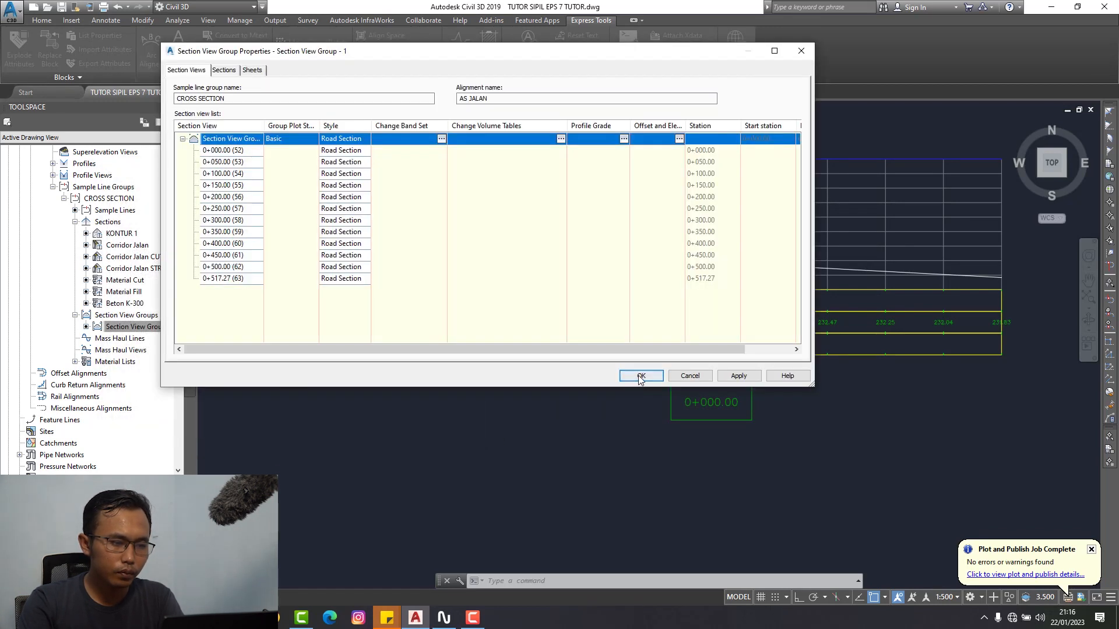
pyautogui.click(641, 378)
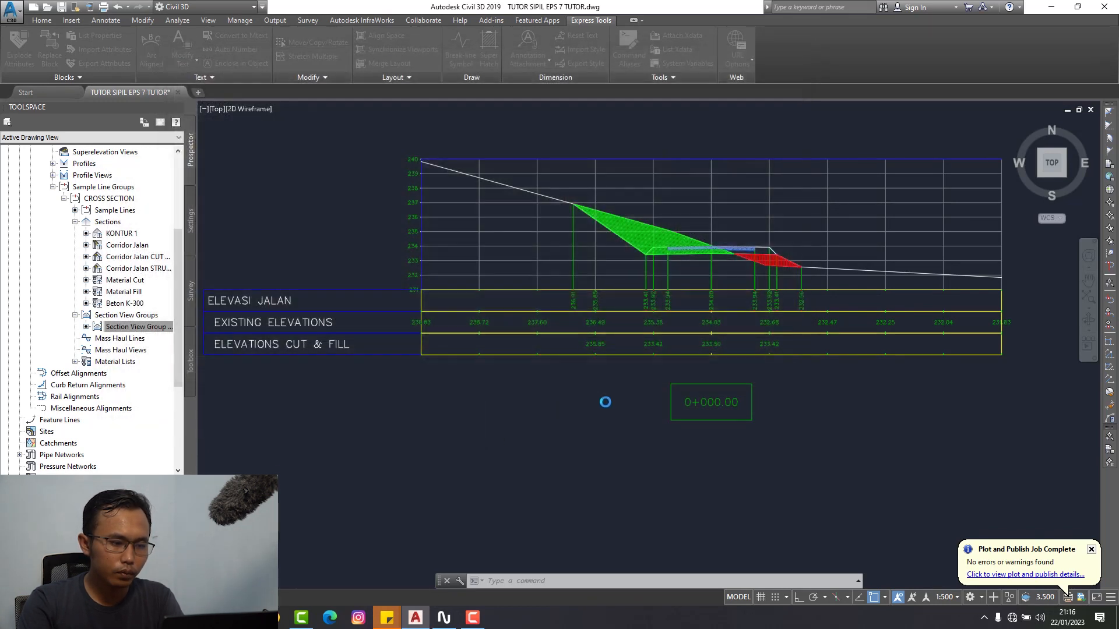
# - Check the tables beside the section views, then reopen the group's volume table settings and open the Basic table style for editing
pyautogui.scroll(-5, 671, 361)
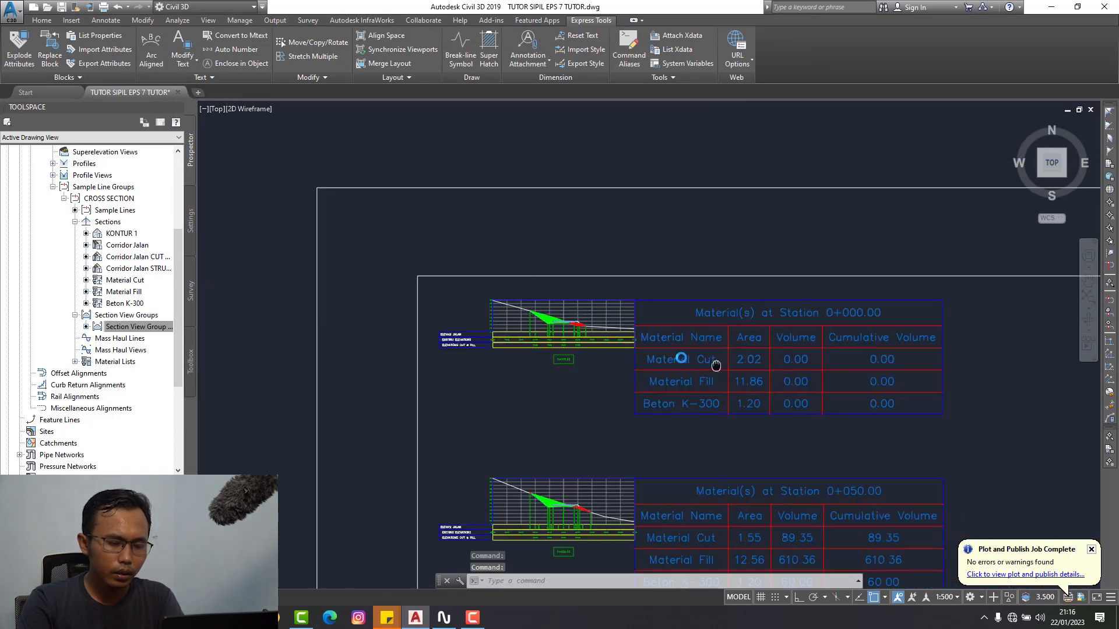
pyautogui.scroll(3, 633, 366)
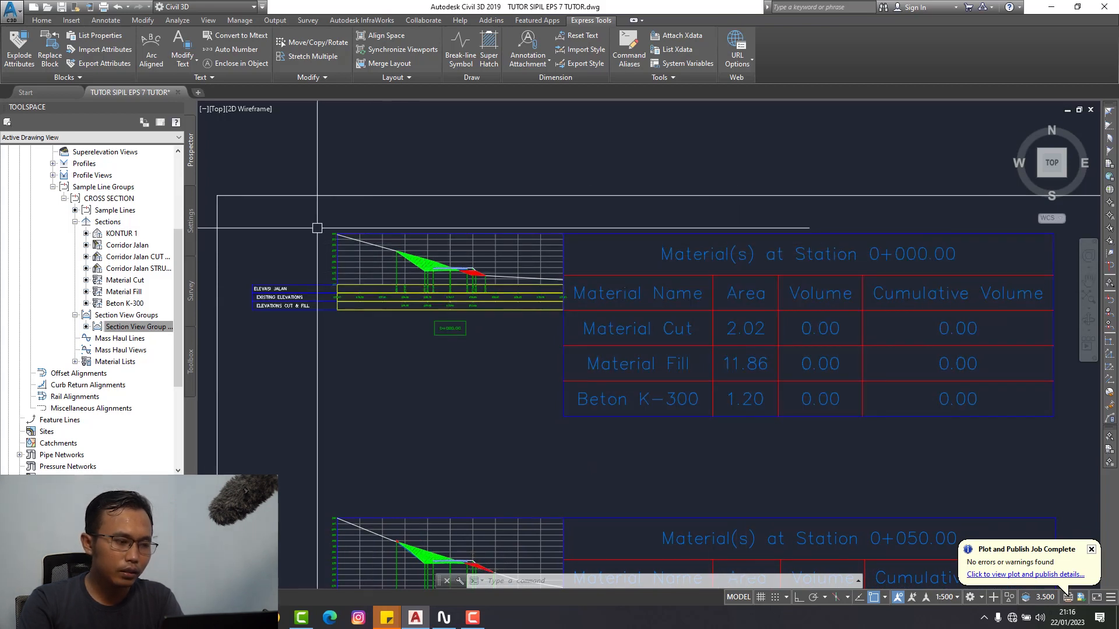
pyautogui.scroll(2, 320, 230)
pyautogui.moveTo(320, 230); pyautogui.dragTo(435, 223, button='middle')
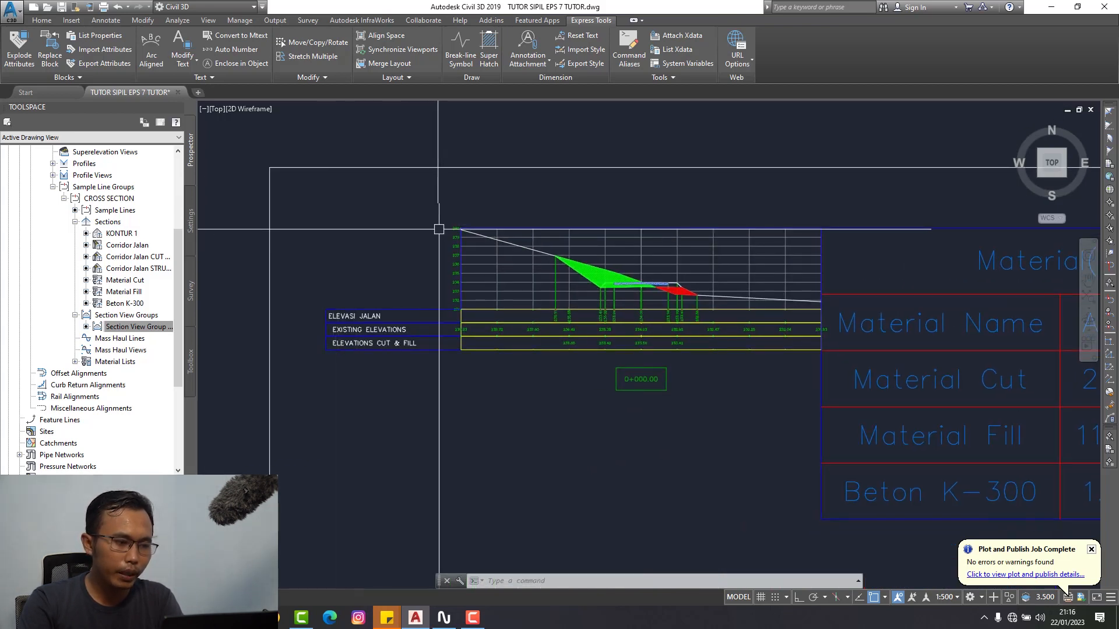
pyautogui.rightClick(151, 331)
pyautogui.click(192, 334)
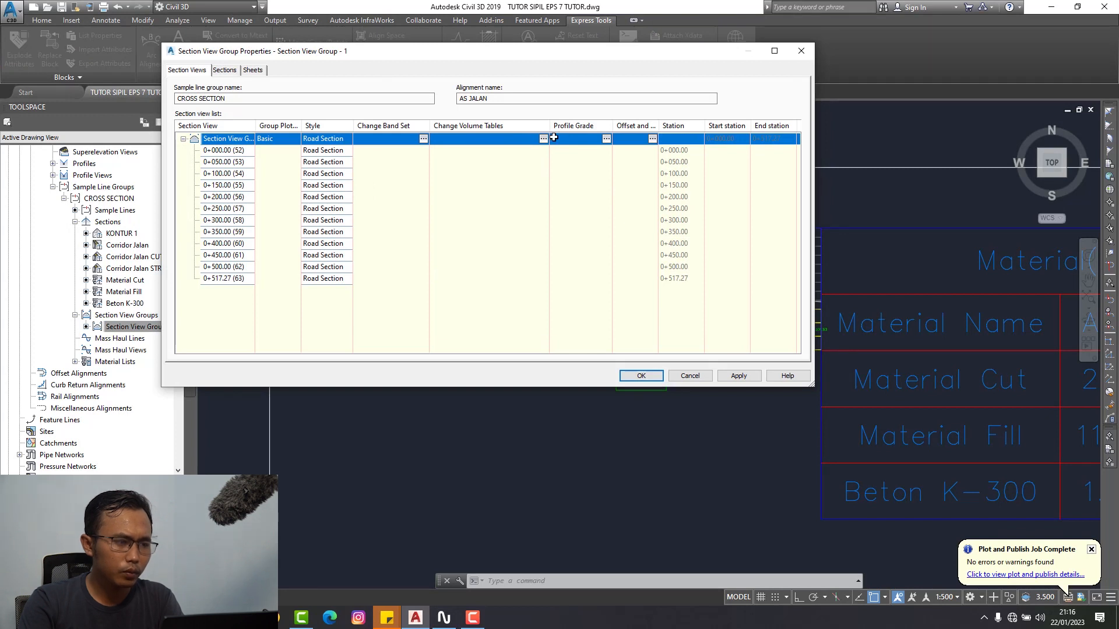
pyautogui.click(544, 138)
pyautogui.moveTo(322, 183); pyautogui.dragTo(475, 170)
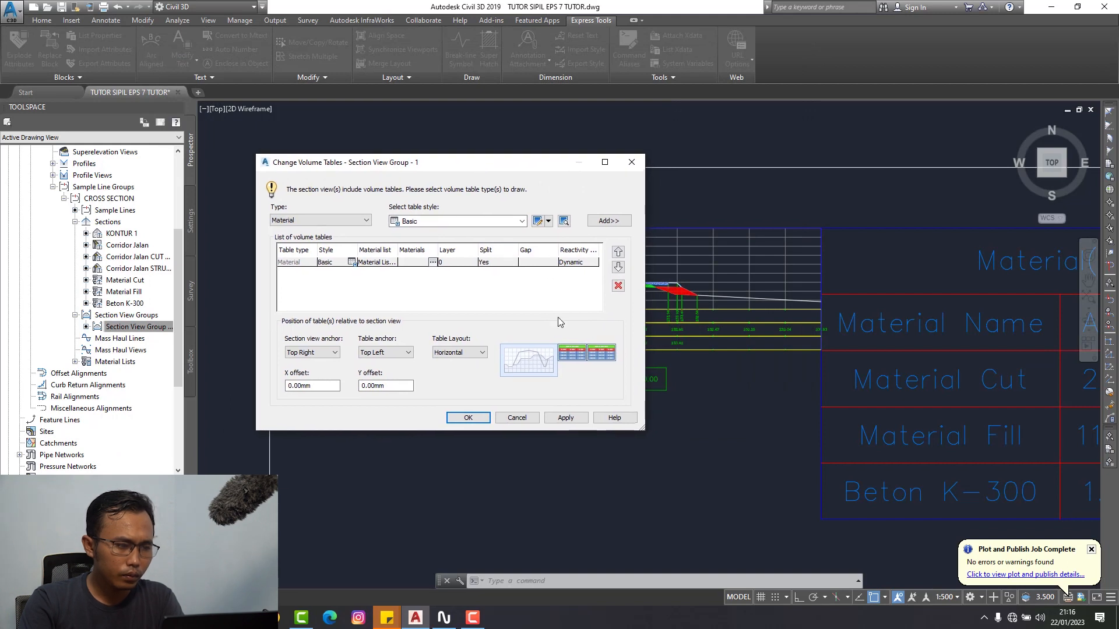
pyautogui.click(537, 221)
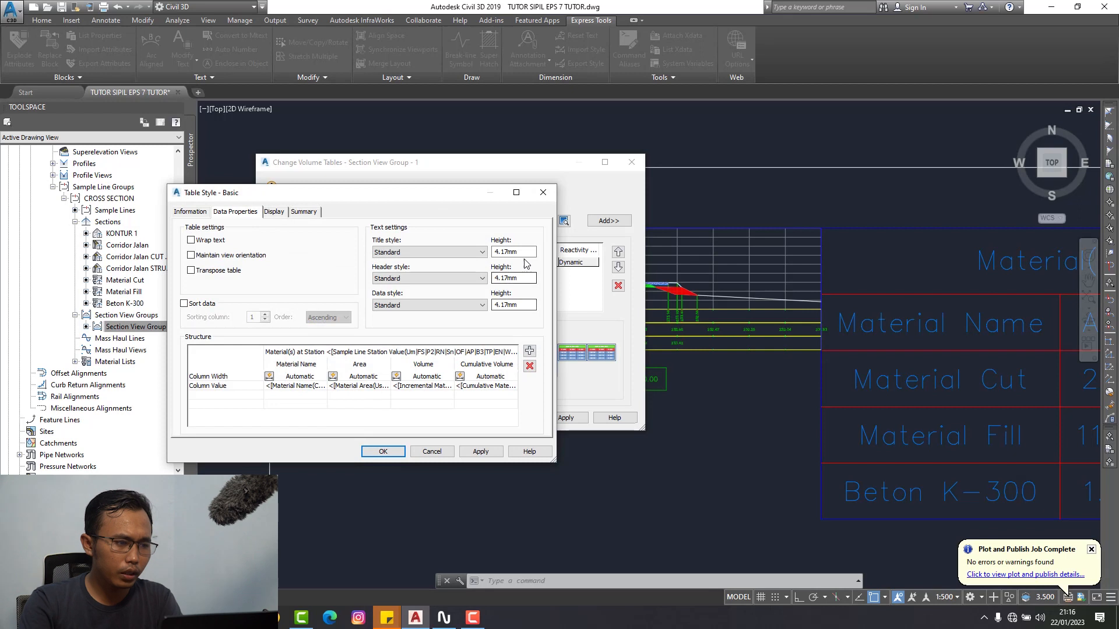
# - Set the title, header and data text heights of the Basic table style to 0.60 mm and save the style
pyautogui.doubleClick(512, 251)
pyautogui.write('0.5')
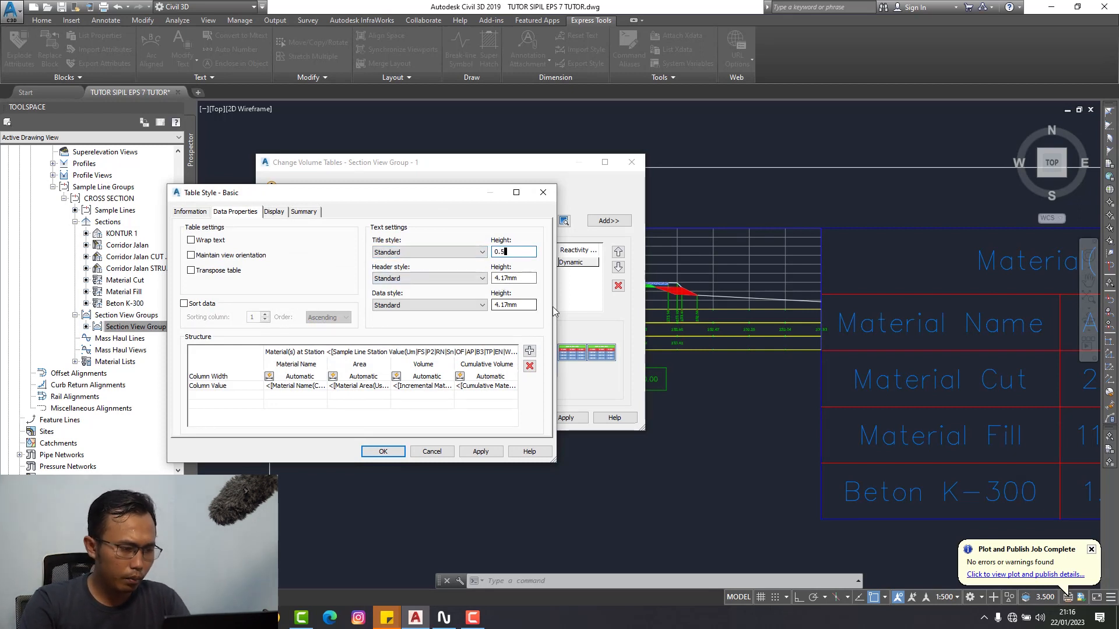
pyautogui.moveTo(527, 279); pyautogui.dragTo(423, 280)
pyautogui.write('0.5')
pyautogui.doubleClick(496, 305)
pyautogui.moveTo(525, 251); pyautogui.dragTo(475, 303)
pyautogui.write('60')
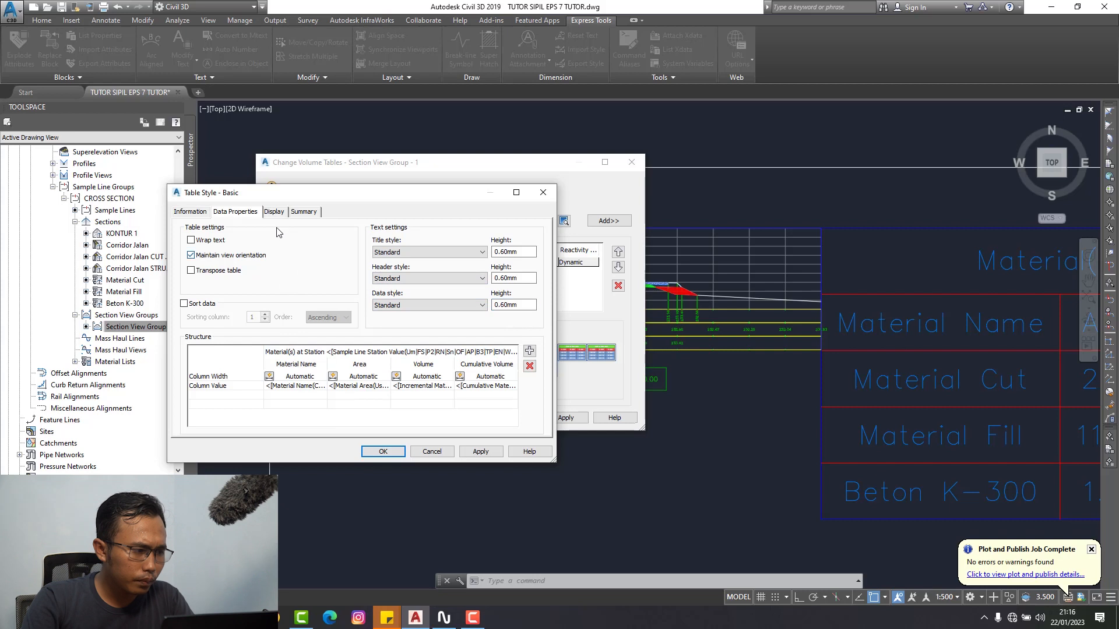
pyautogui.click(275, 213)
pyautogui.click(254, 213)
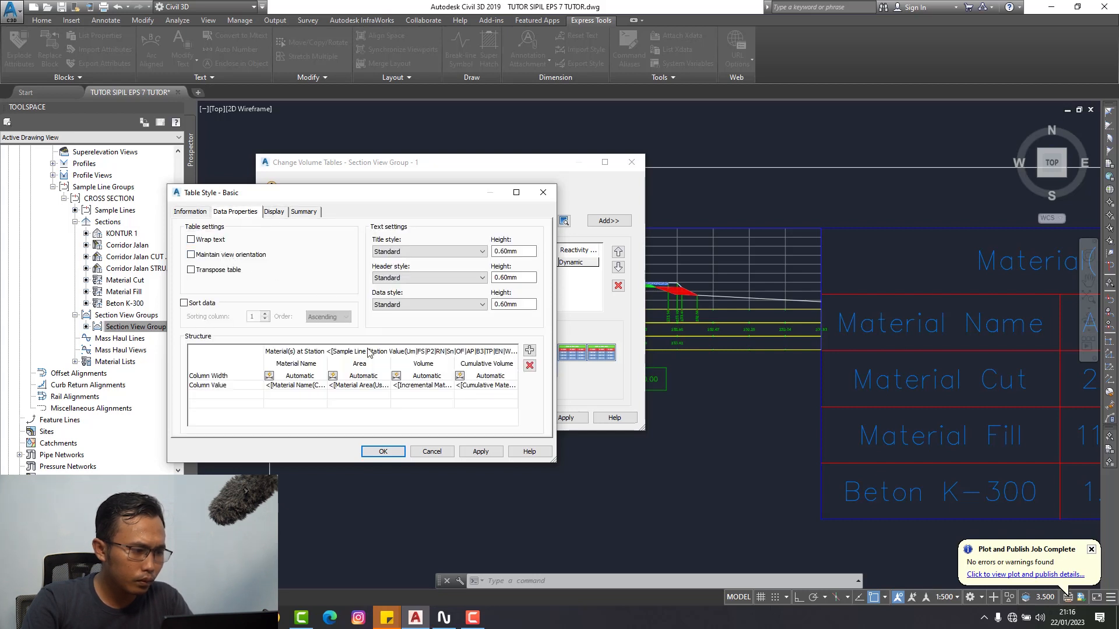
pyautogui.click(481, 452)
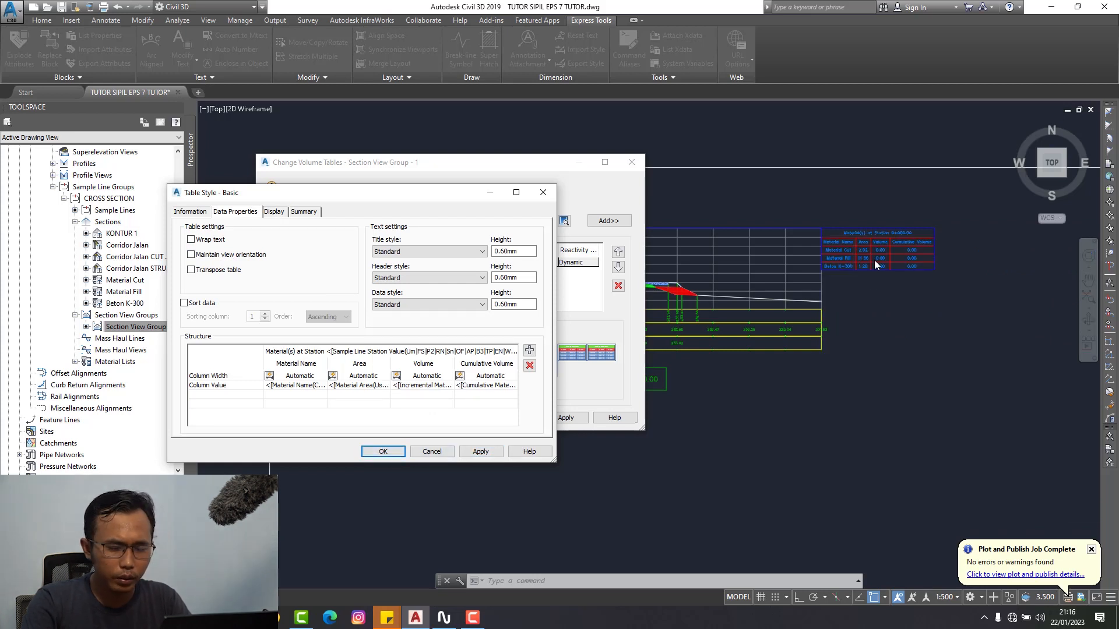
pyautogui.click(190, 212)
pyautogui.click(235, 212)
pyautogui.click(383, 453)
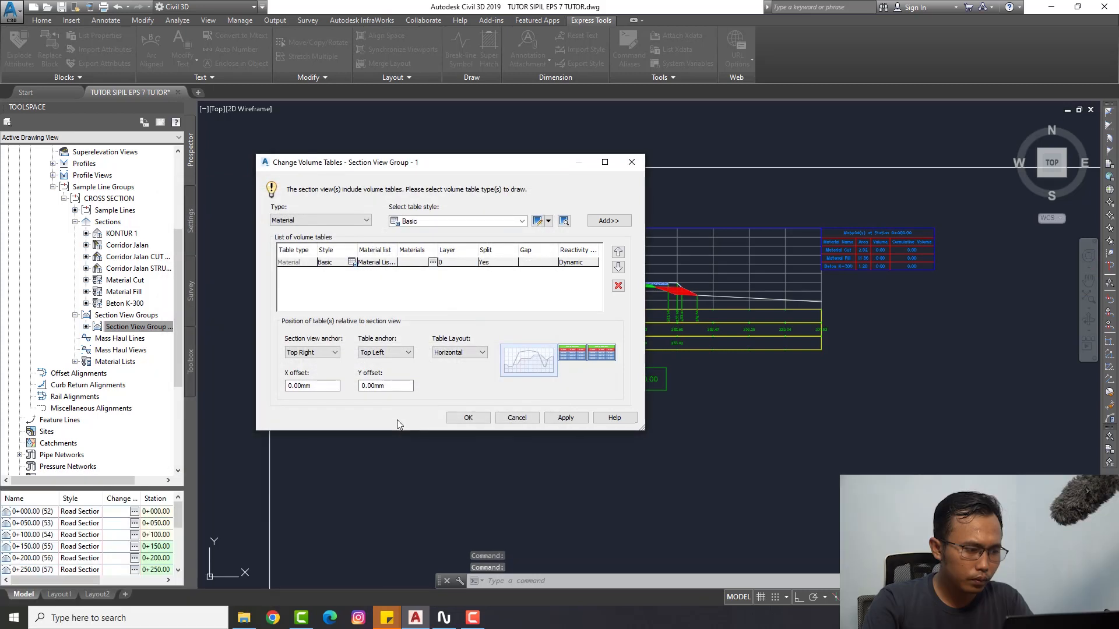
# - Set the section view anchor to Top Left and the table anchor to Top Right, apply to the group, and check the table at station 0+000.00
pyautogui.moveTo(450, 166)
pyautogui.mouseDown()
pyautogui.moveTo(233, 180)
pyautogui.moveTo(337, 239)
pyautogui.moveTo(294, 303)
pyautogui.mouseUp()
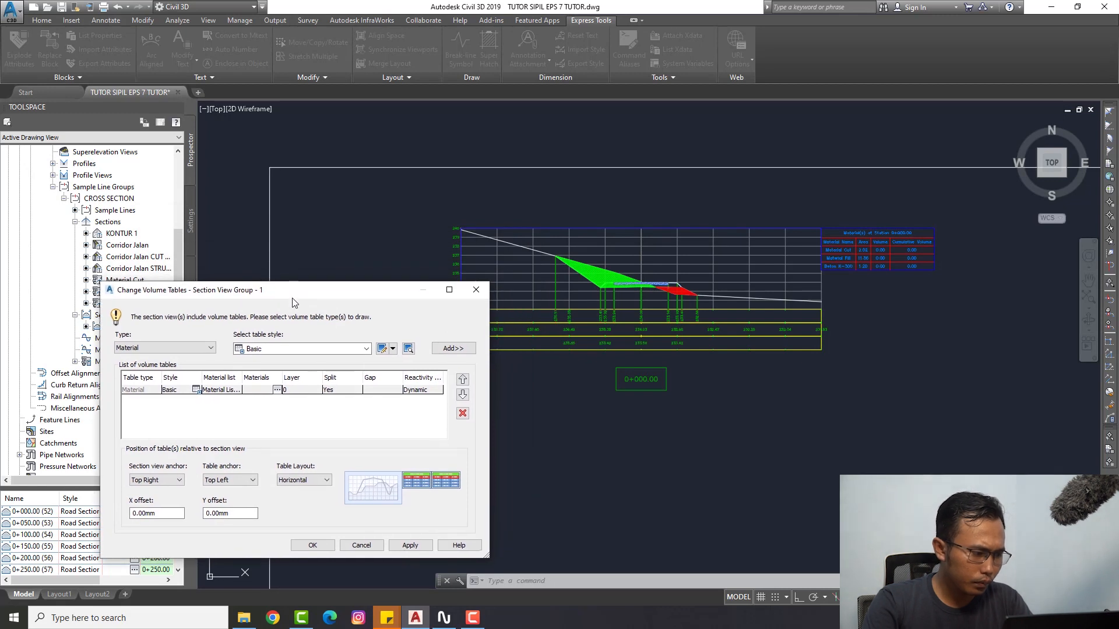
pyautogui.click(178, 480)
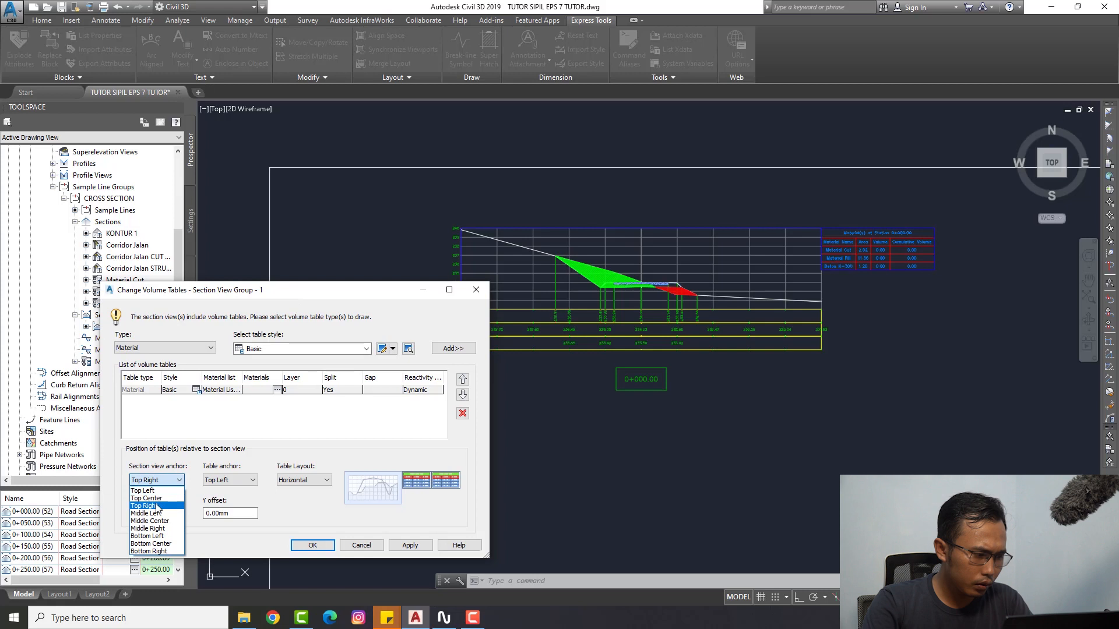
pyautogui.click(152, 491)
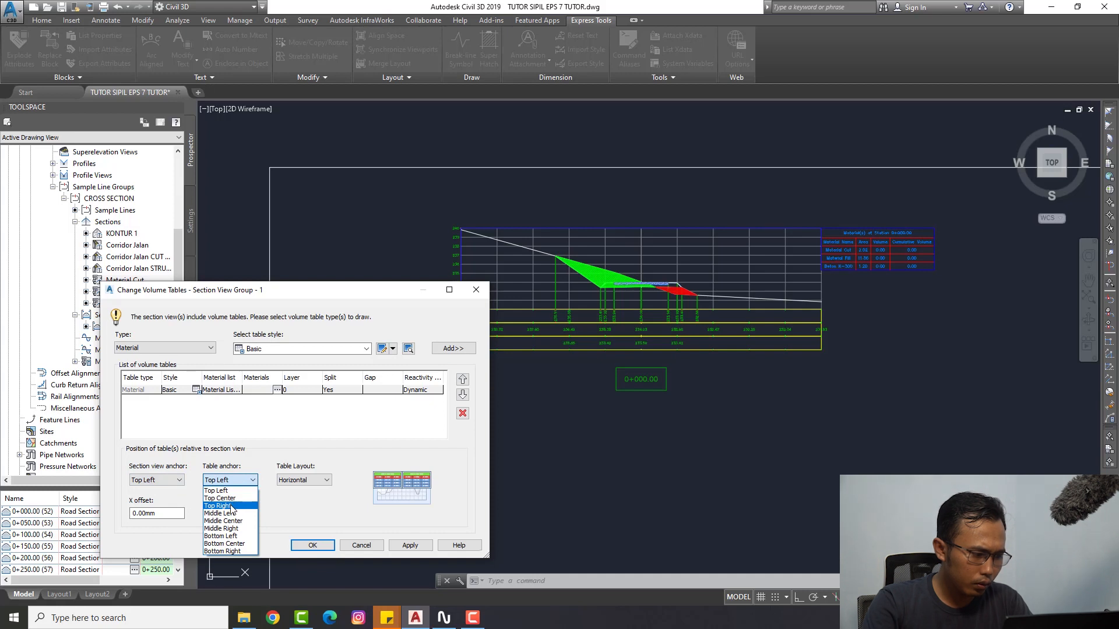
pyautogui.click(224, 506)
pyautogui.click(410, 547)
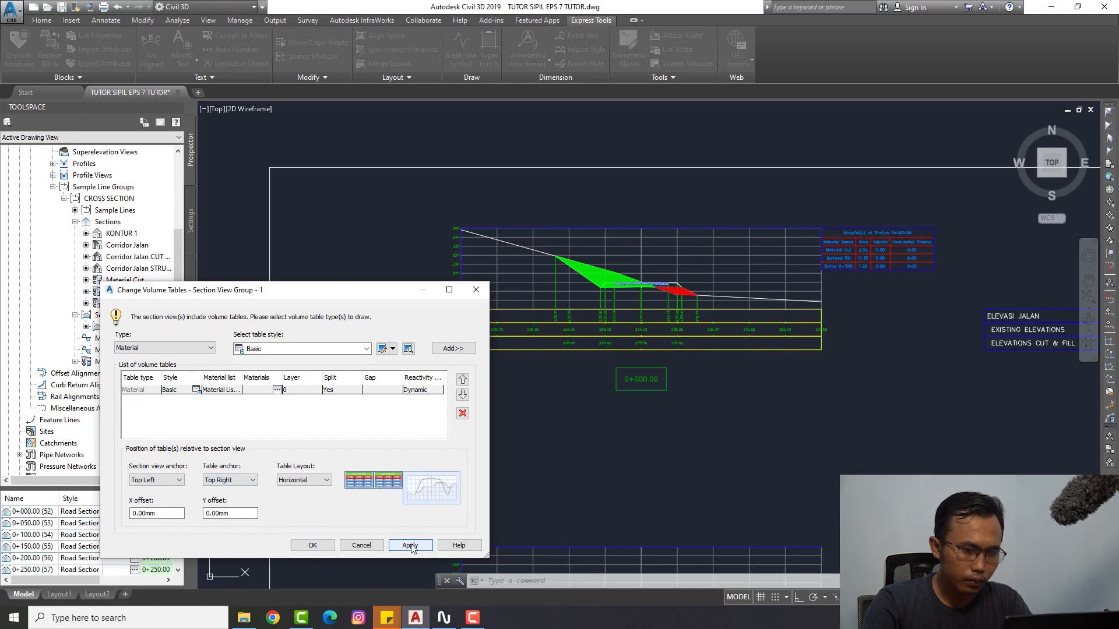
pyautogui.click(312, 545)
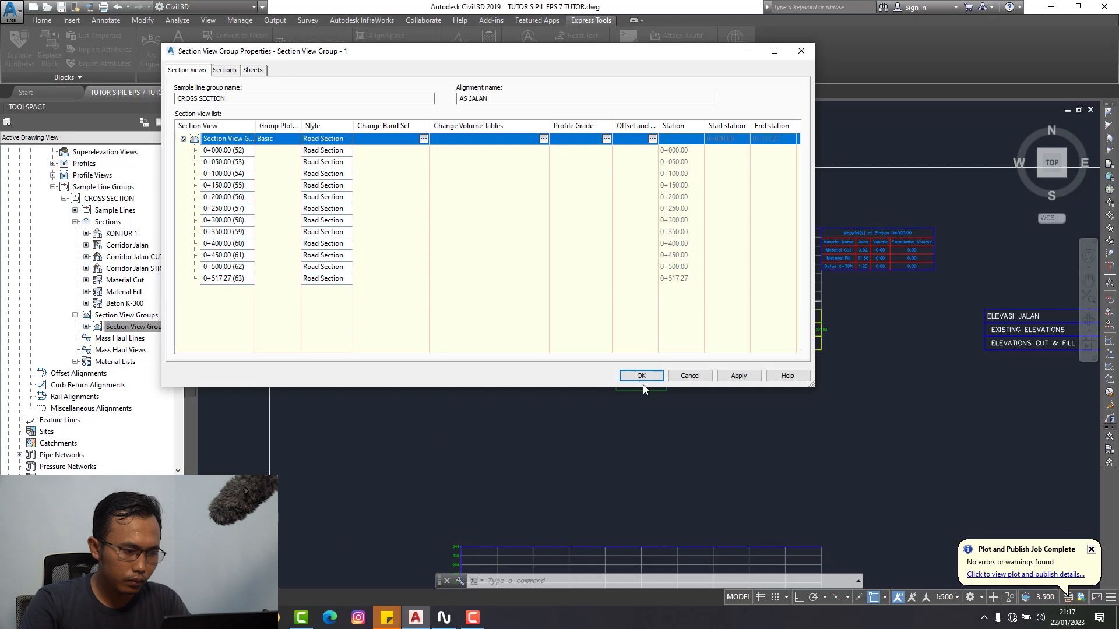
pyautogui.click(732, 377)
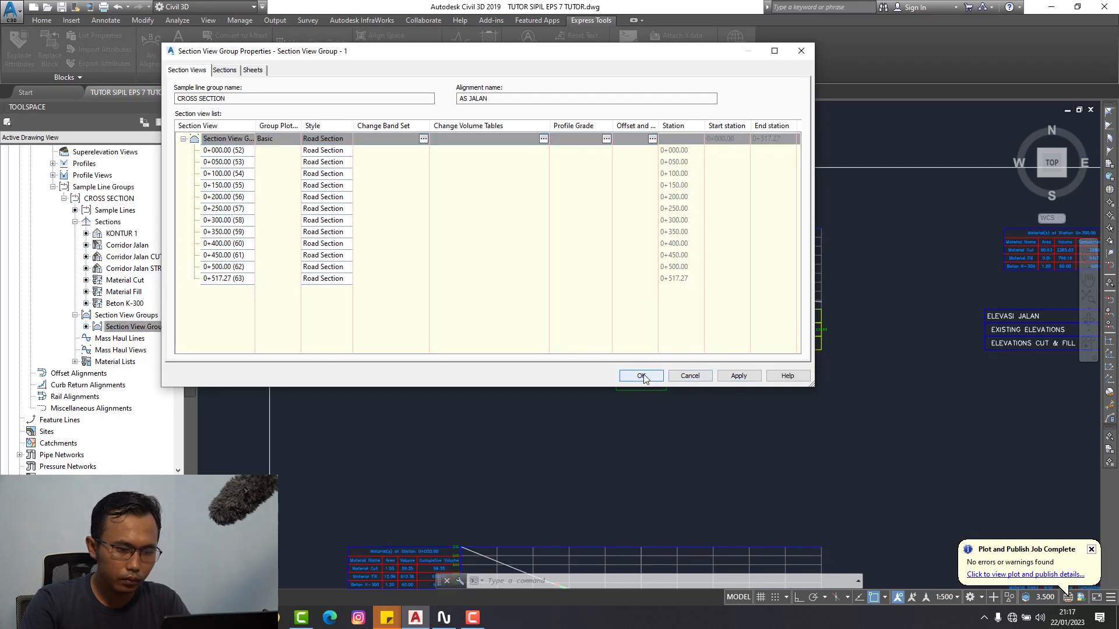
pyautogui.click(641, 375)
pyautogui.scroll(3, 404, 243)
pyautogui.scroll(-4, 488, 244)
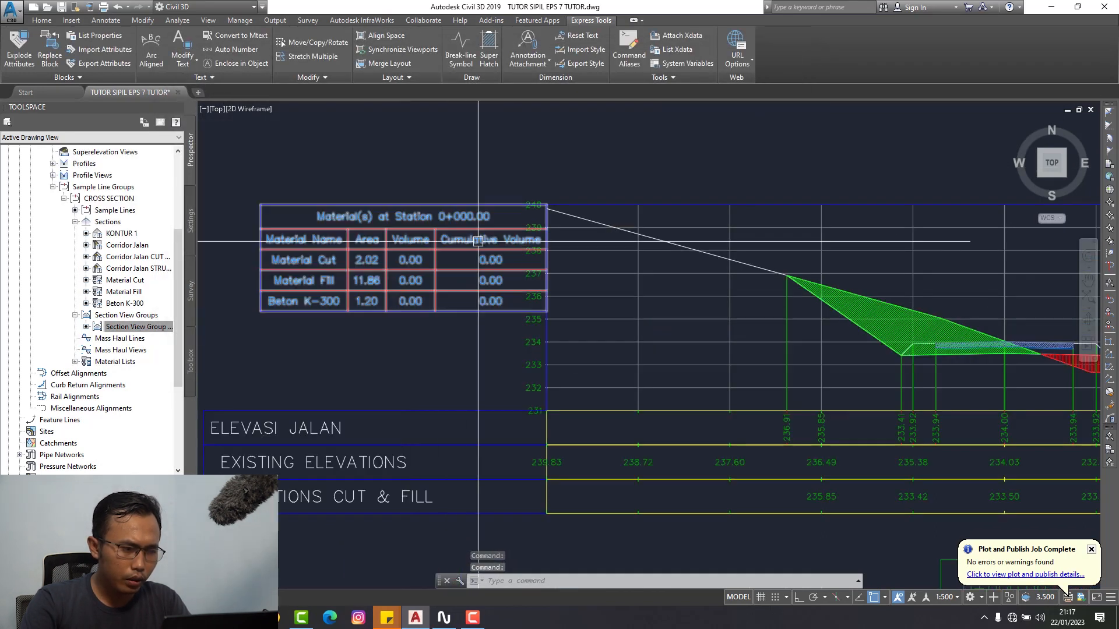
pyautogui.scroll(-3, 490, 243)
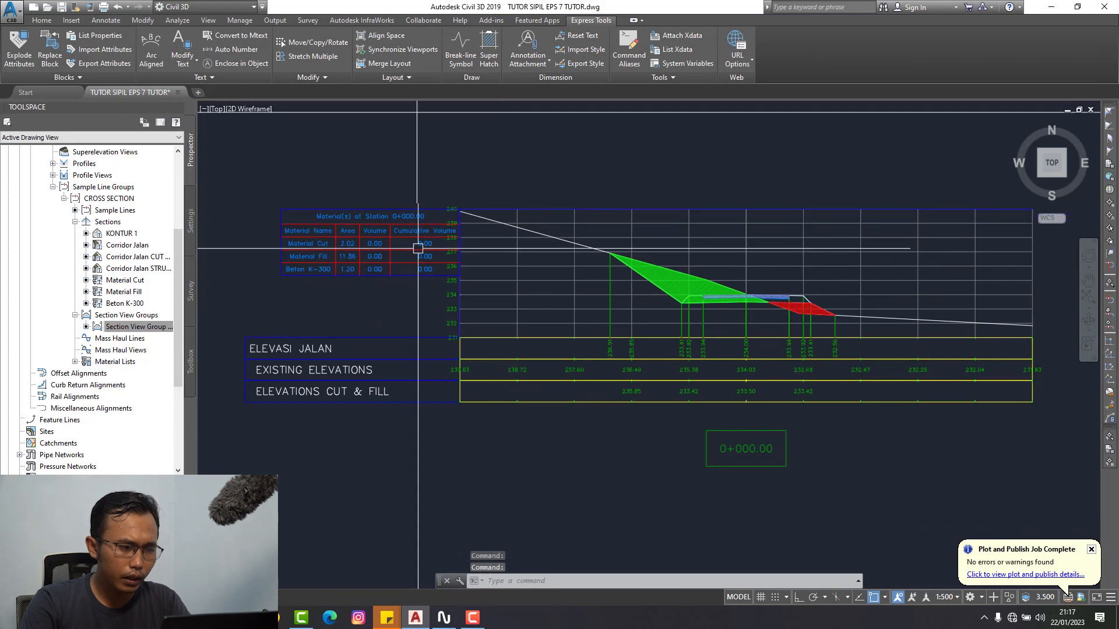
pyautogui.scroll(6, 422, 204)
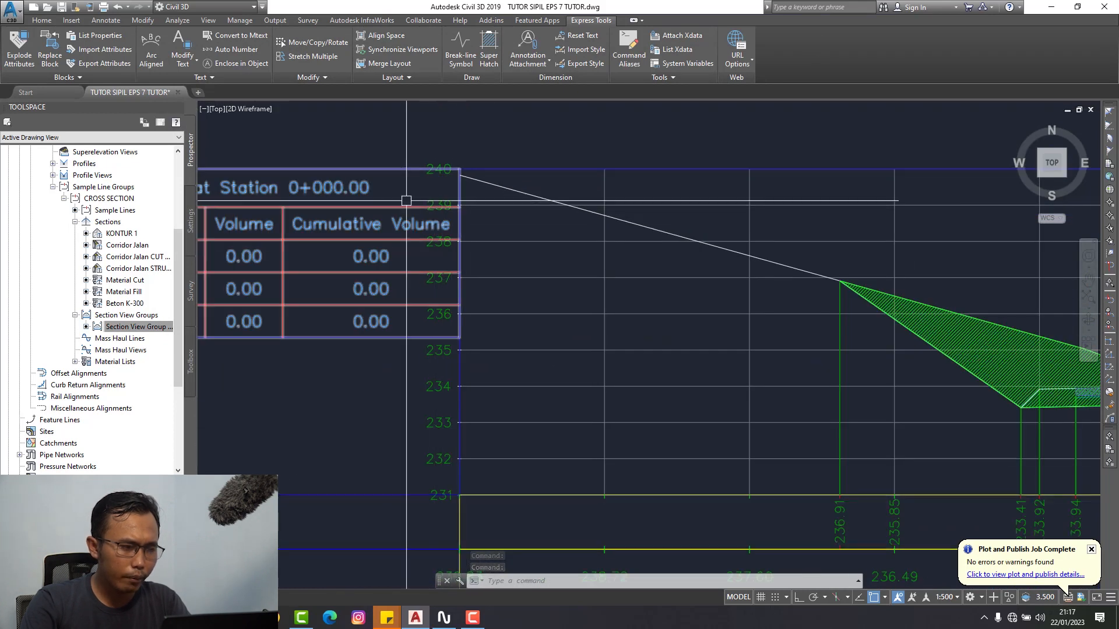
# - Check the table at station 0+000.00 against its section view, then reopen the volume table settings of the section view group
pyautogui.scroll(-3, 570, 198)
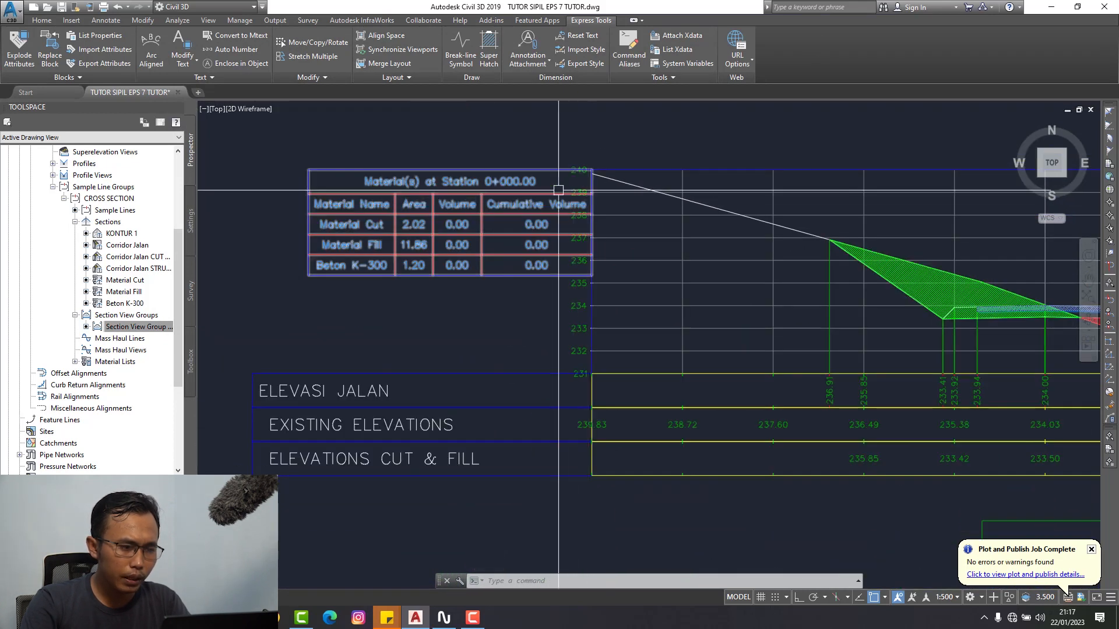
pyautogui.scroll(-3, 594, 202)
pyautogui.scroll(2, 641, 218)
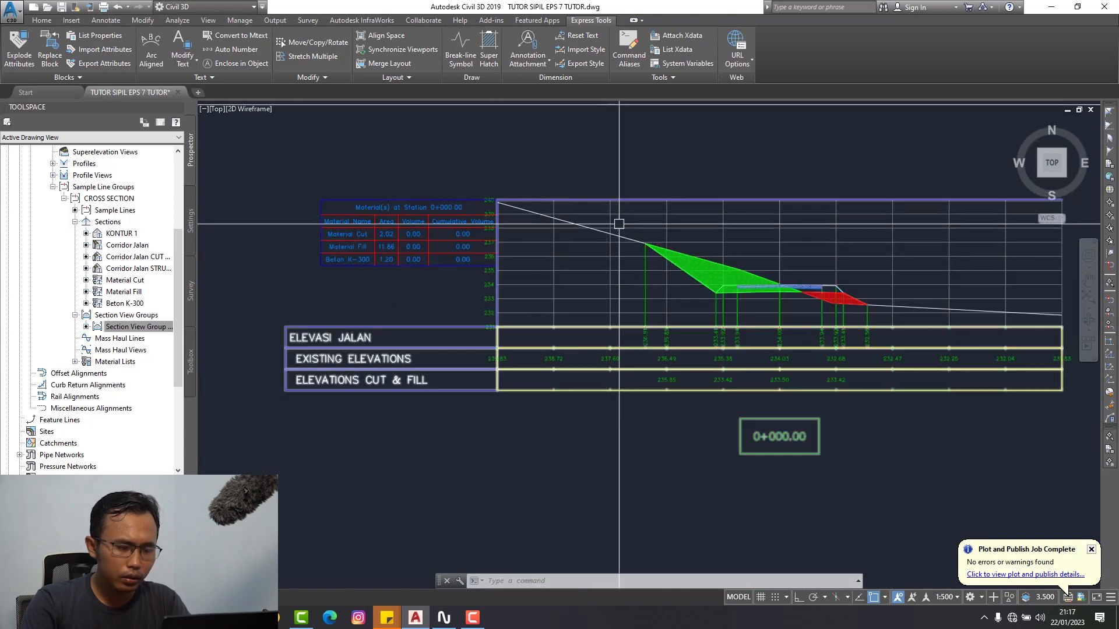
pyautogui.rightClick(141, 332)
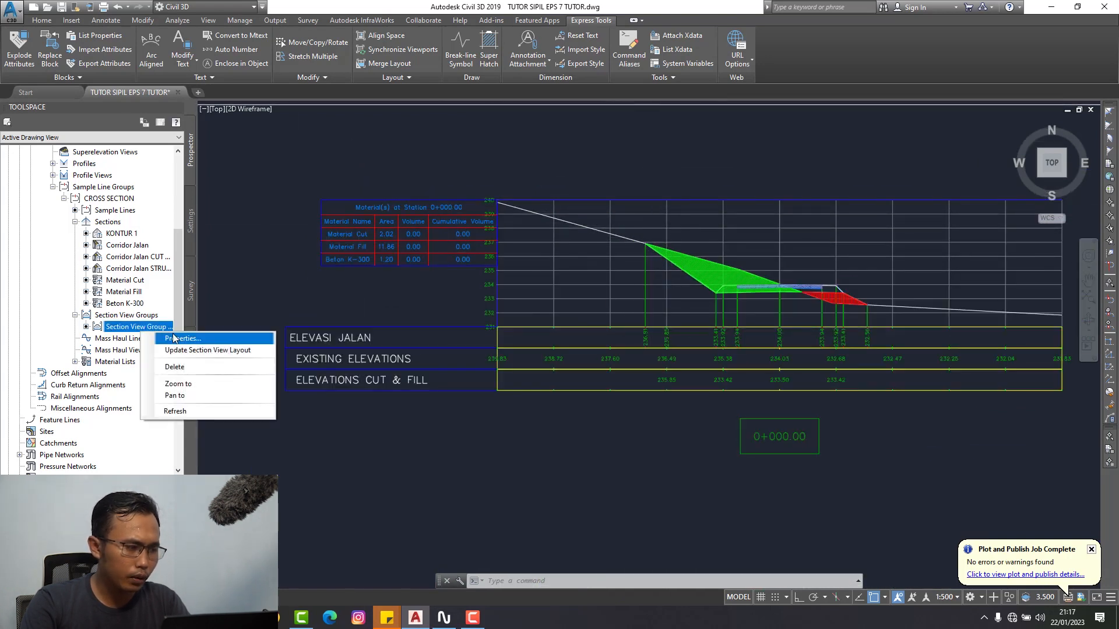
pyautogui.click(172, 339)
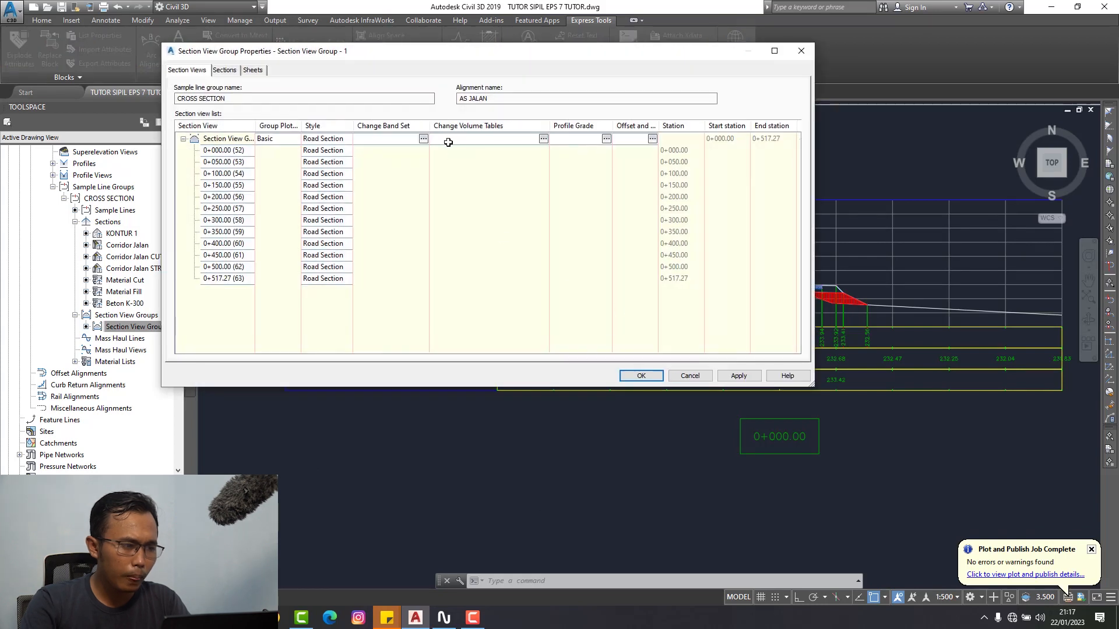
pyautogui.click(541, 138)
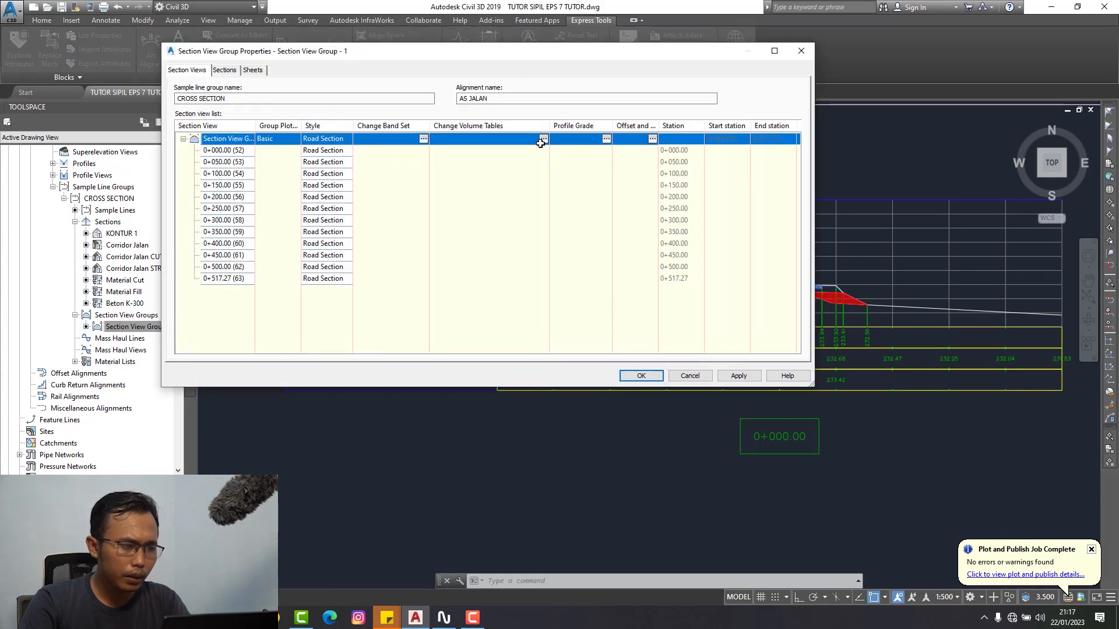
pyautogui.click(543, 138)
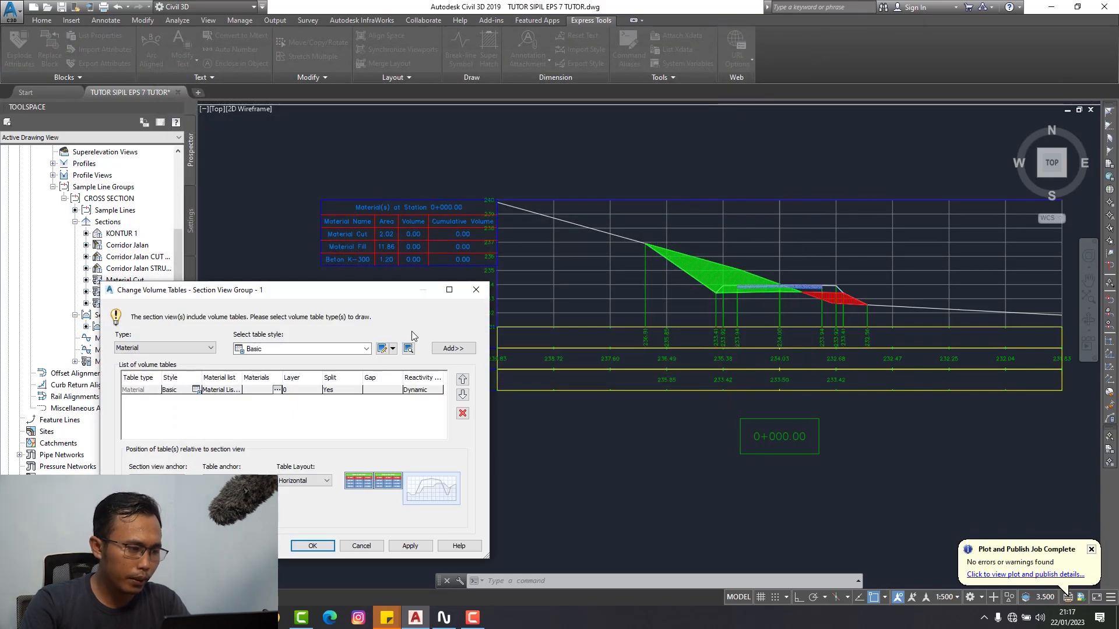
pyautogui.moveTo(407, 287); pyautogui.dragTo(535, 193)
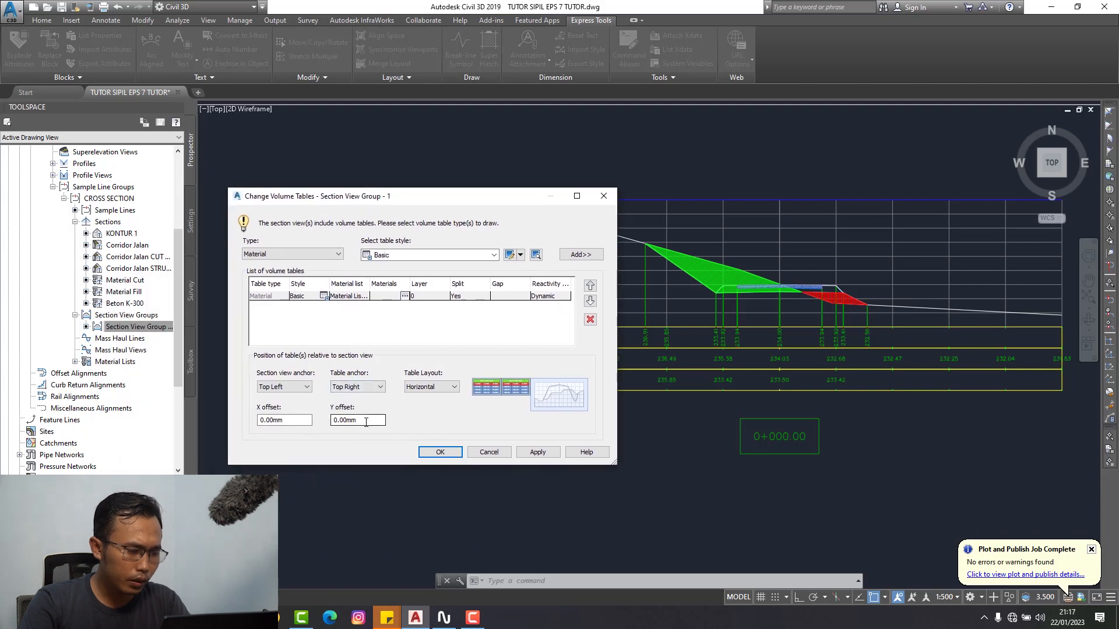
# - Set the volume tables' X offset to -2.00 mm, apply it to the section view group, and compare the table with the elevation labels
pyautogui.moveTo(363, 421); pyautogui.dragTo(347, 421)
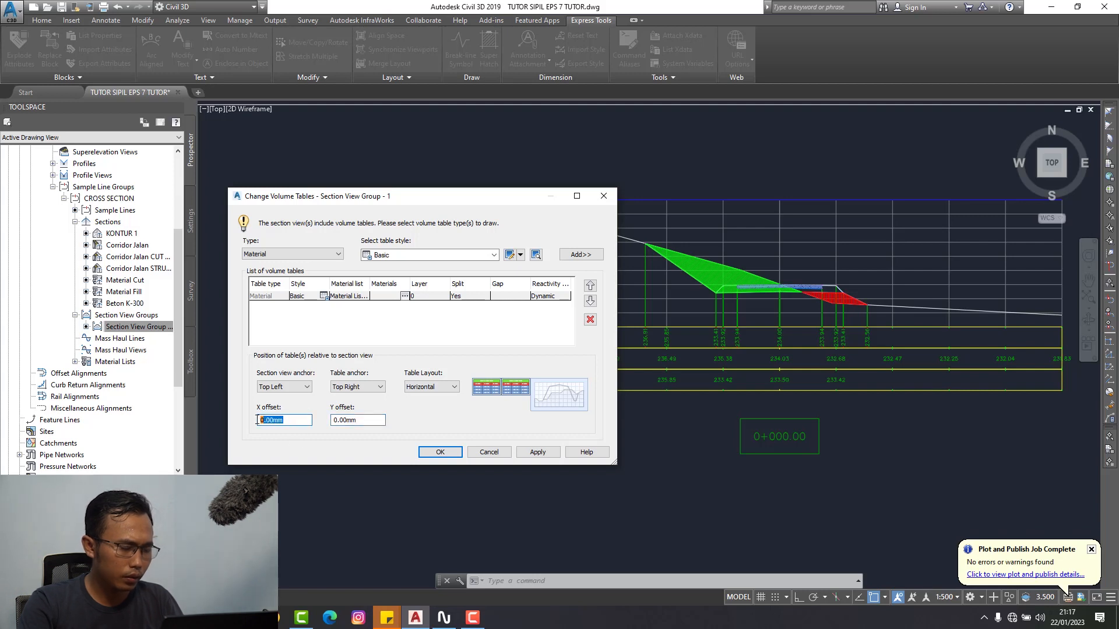
pyautogui.write('-2')
pyautogui.click(538, 452)
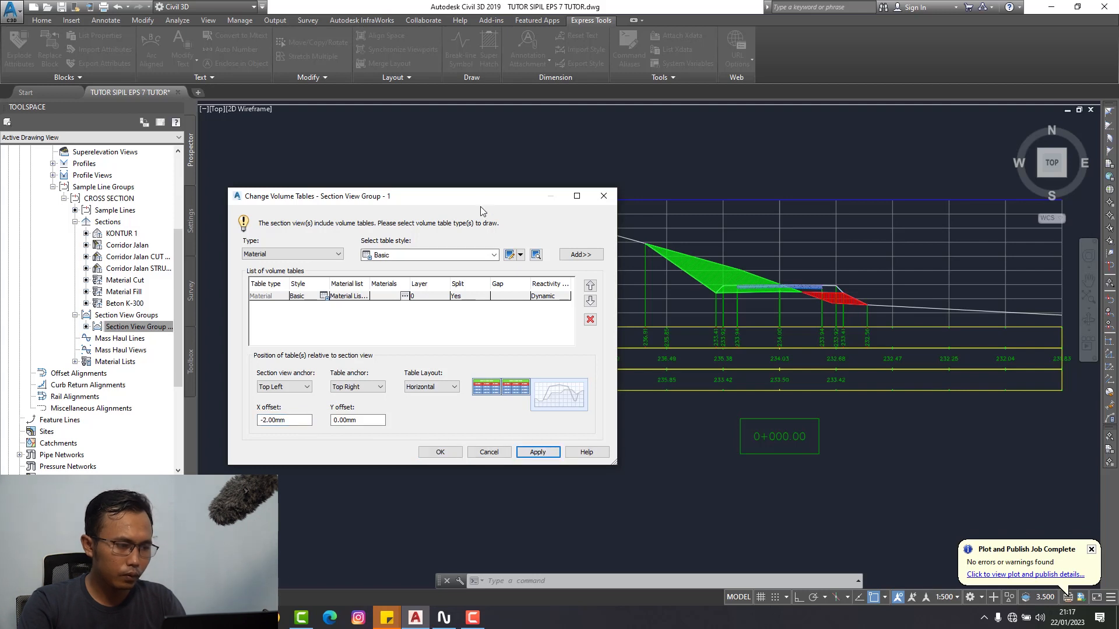
pyautogui.moveTo(482, 197); pyautogui.dragTo(798, 181)
pyautogui.click(757, 437)
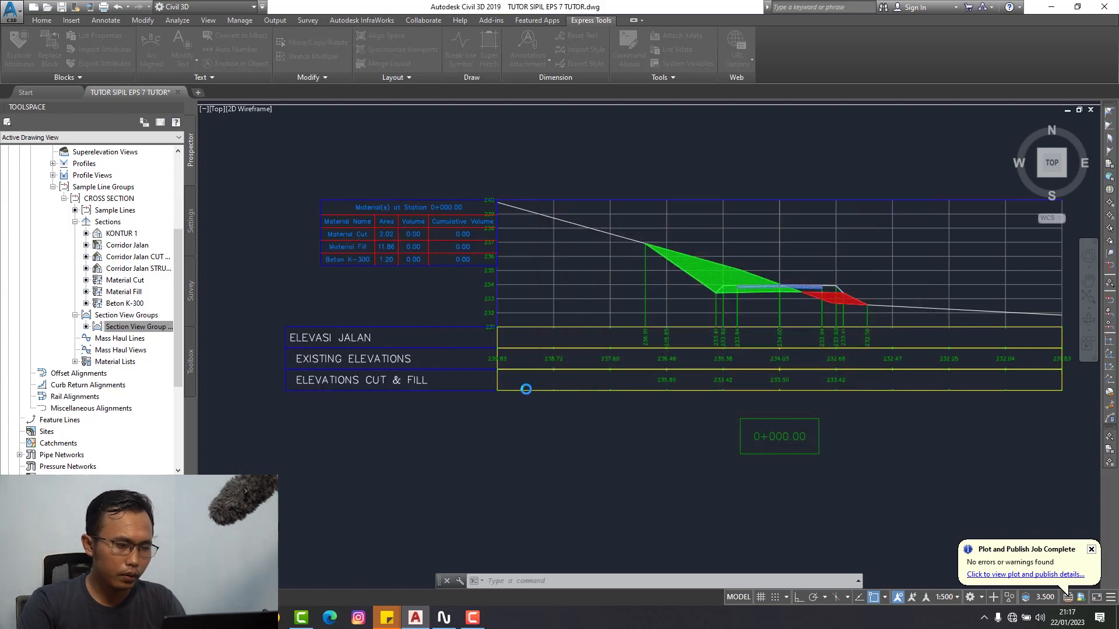
pyautogui.moveTo(710, 60); pyautogui.dragTo(1016, 212)
pyautogui.click(1059, 535)
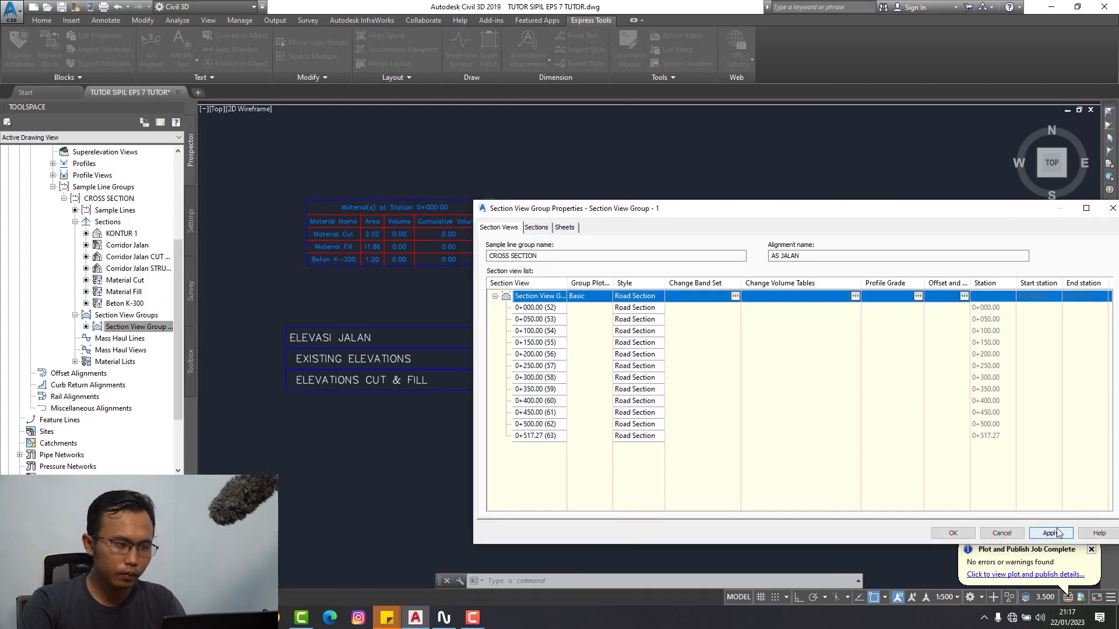
pyautogui.moveTo(863, 210); pyautogui.dragTo(662, 330)
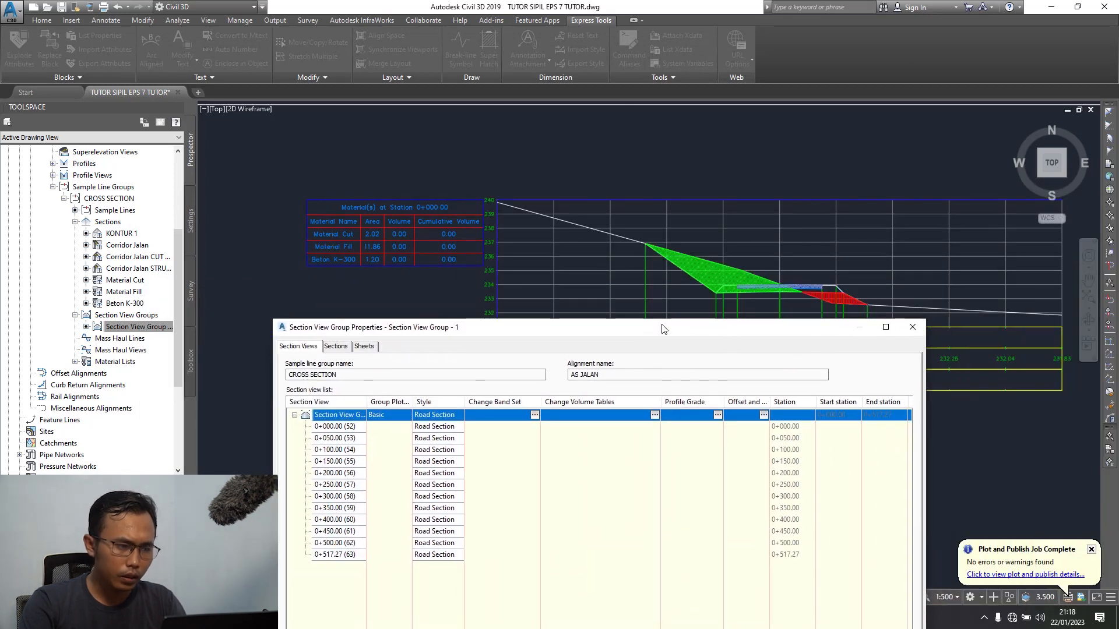
pyautogui.moveTo(584, 322); pyautogui.dragTo(529, 281)
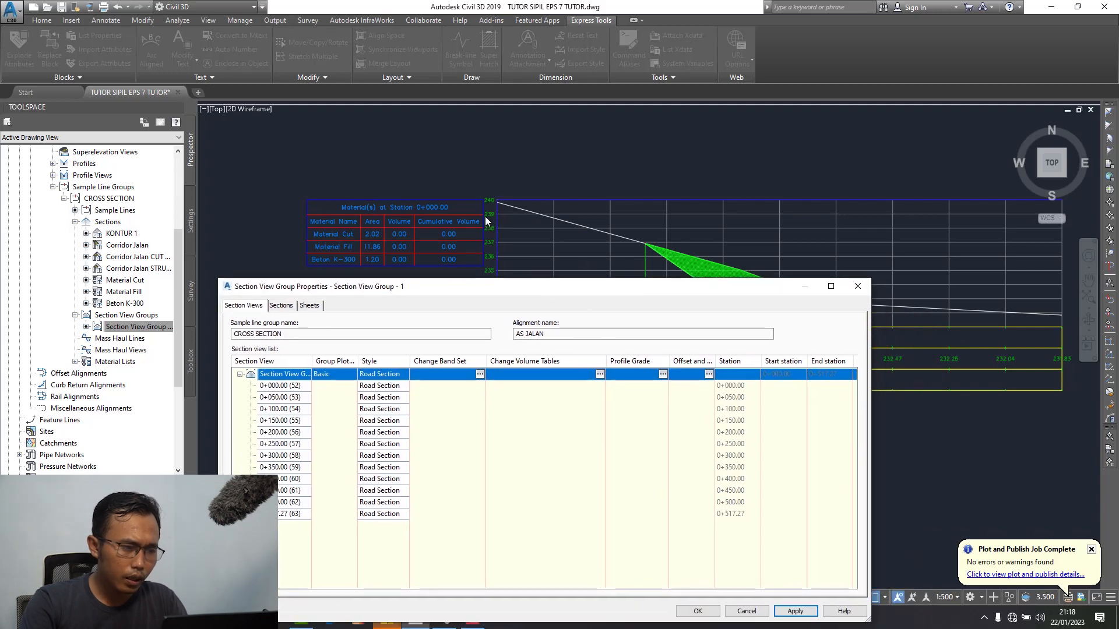
# - Change the volume tables' X offset to shift them farther left of the section views, save the group properties, and review the tables
pyautogui.click(600, 374)
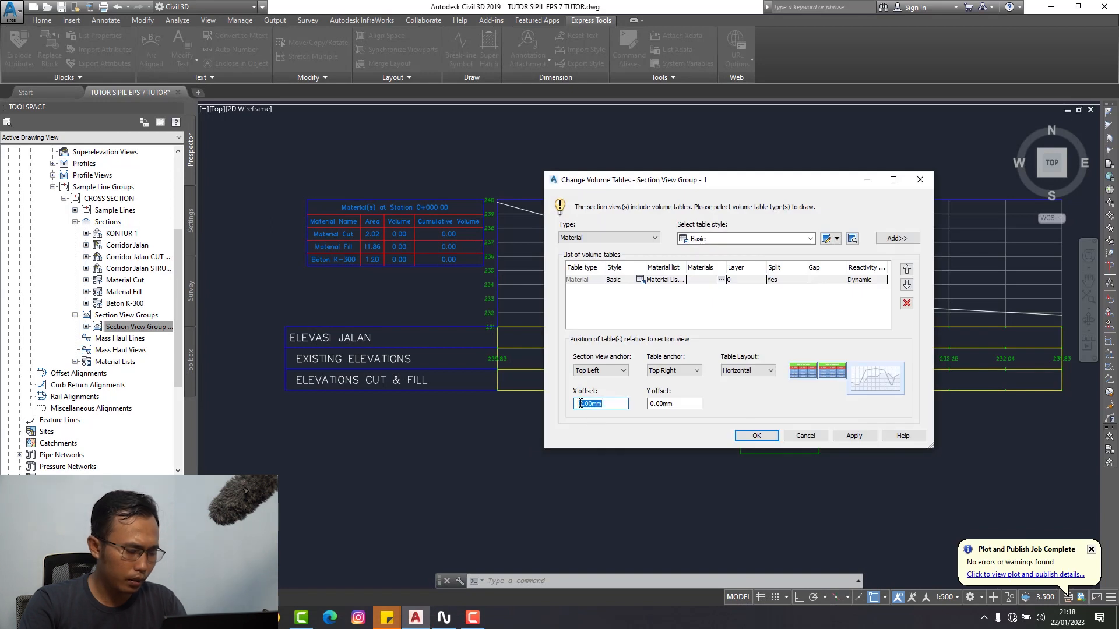
pyautogui.click(831, 436)
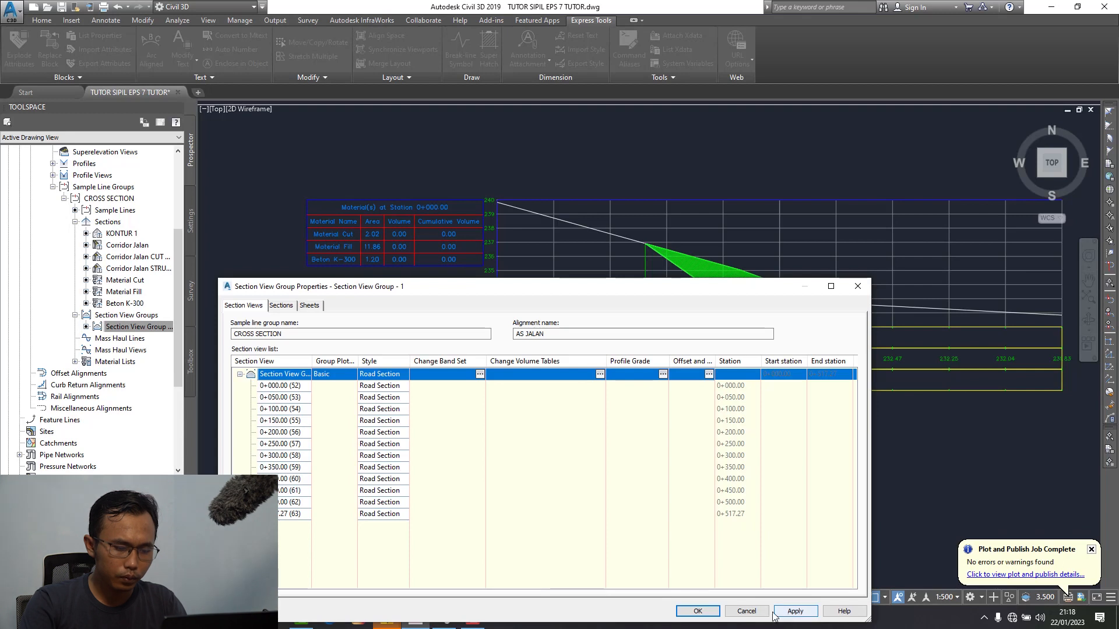
pyautogui.click(697, 611)
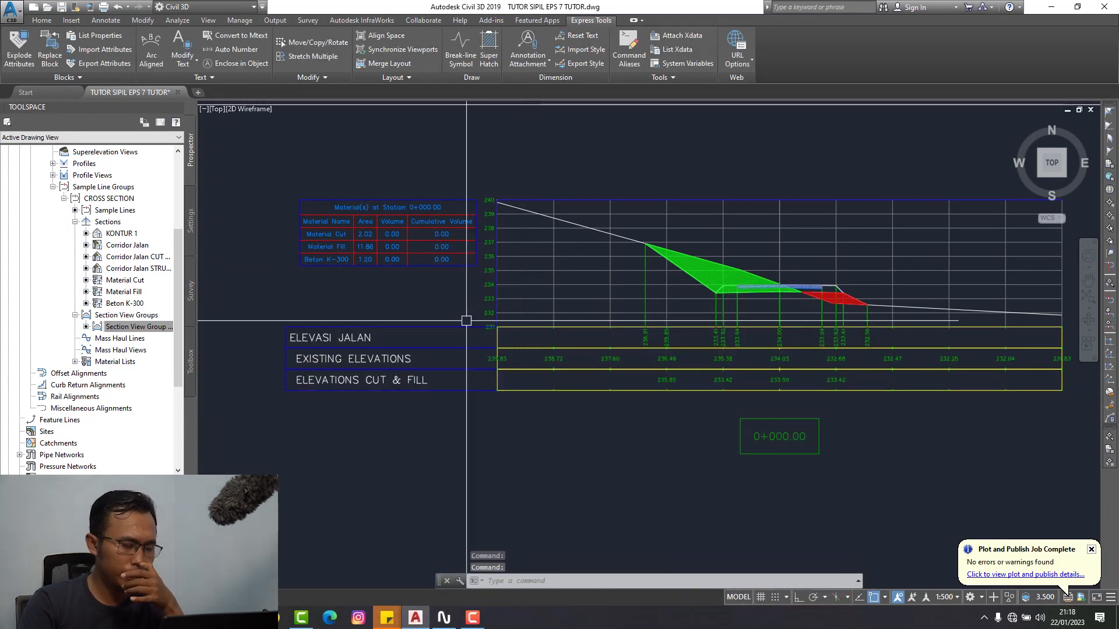
pyautogui.scroll(-5, 467, 320)
pyautogui.scroll(3, 569, 267)
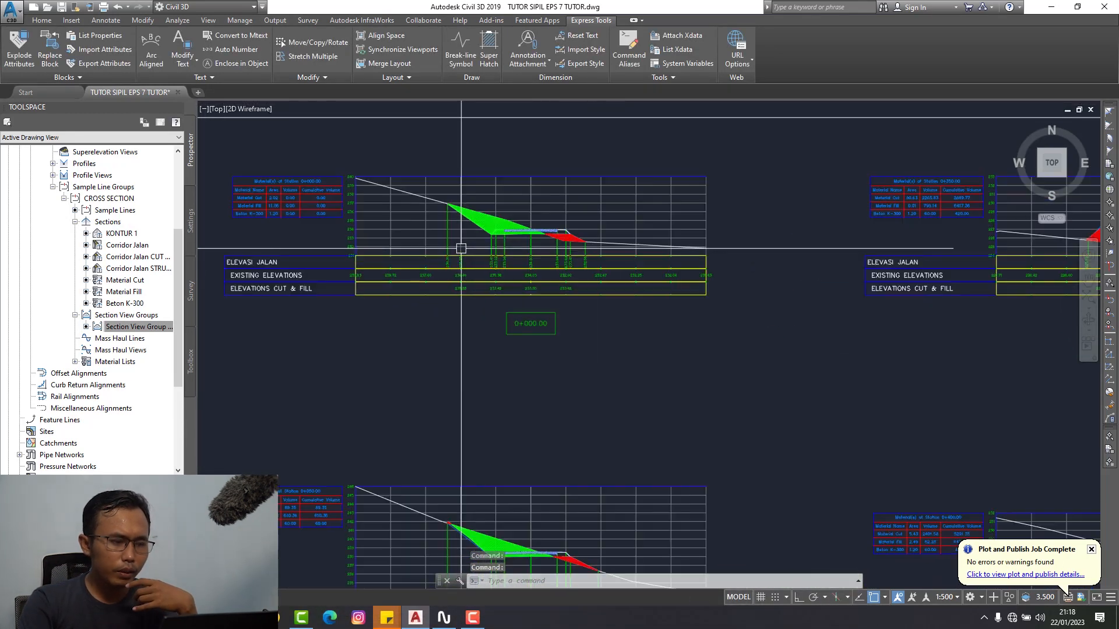
pyautogui.moveTo(461, 248); pyautogui.dragTo(542, 247, button='middle')
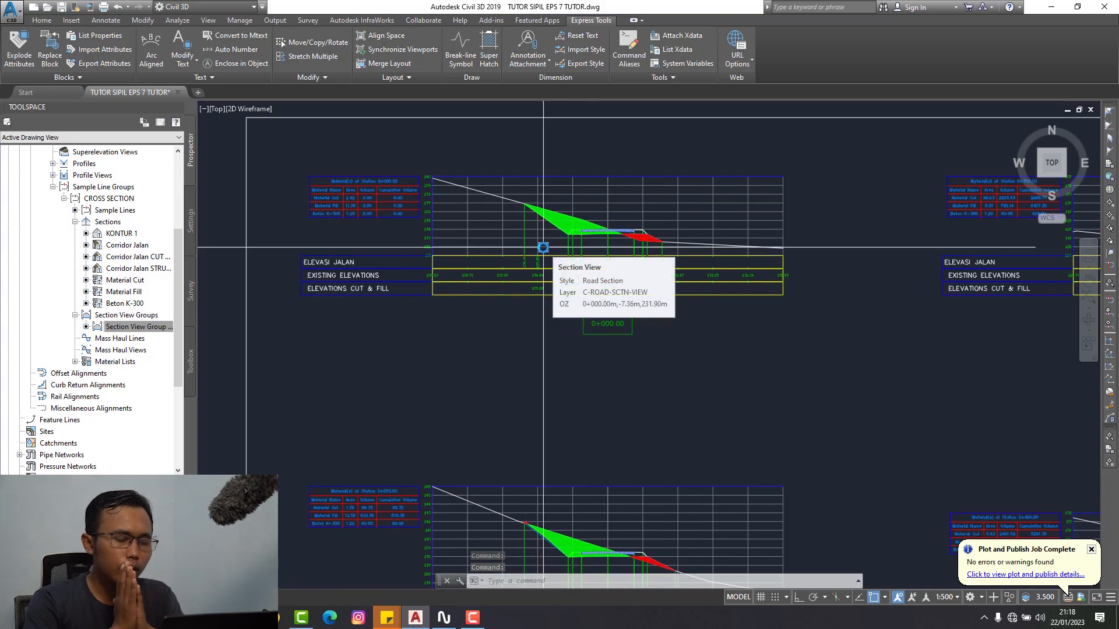